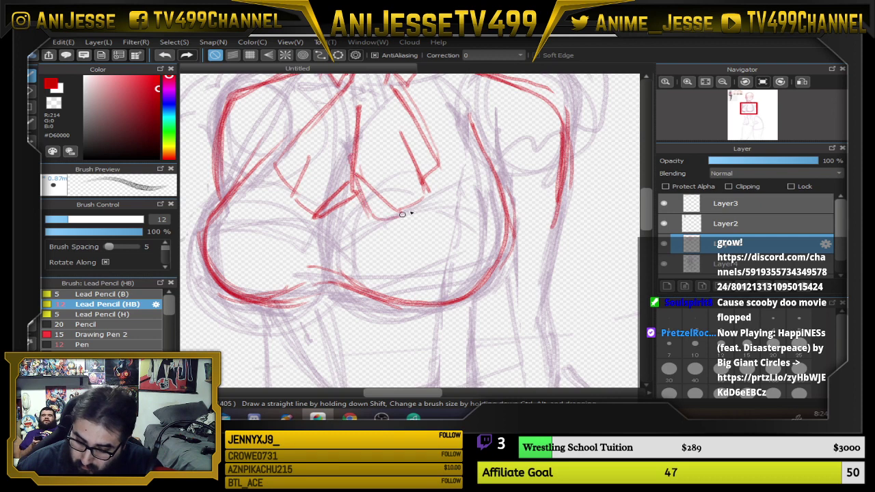
Draw the cravat's lower folds and the pointed button strap beneath it with the red Lead Pencil (HB)
{"action": "left_click_drag", "start_coordinate": [398, 134], "coordinate": [449, 228]}
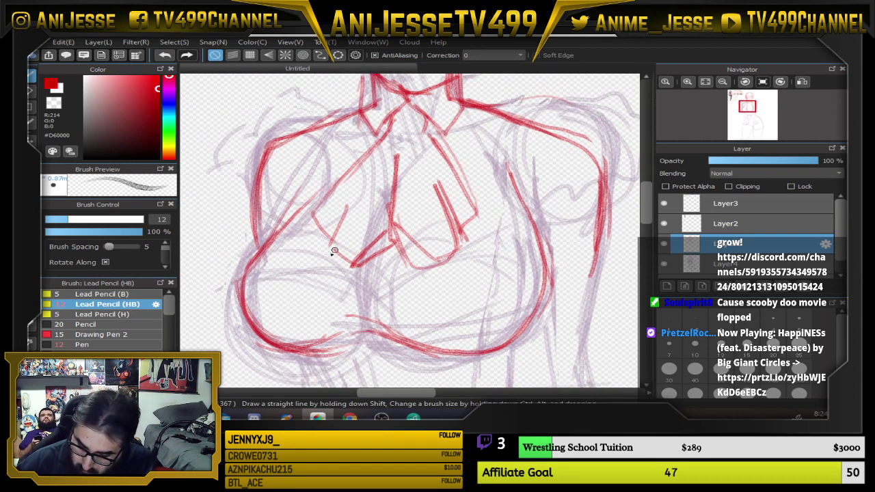
{"action": "mouse_move", "coordinate": [334, 251]}
{"action": "left_mouse_down"}
{"action": "mouse_move", "coordinate": [326, 273]}
{"action": "mouse_move", "coordinate": [340, 286]}
{"action": "mouse_move", "coordinate": [448, 279]}
{"action": "mouse_move", "coordinate": [345, 279]}
{"action": "mouse_move", "coordinate": [416, 285]}
{"action": "mouse_move", "coordinate": [426, 294]}
{"action": "mouse_move", "coordinate": [450, 274]}
{"action": "left_mouse_up"}
{"action": "left_click_drag", "start_coordinate": [479, 283], "coordinate": [478, 266]}
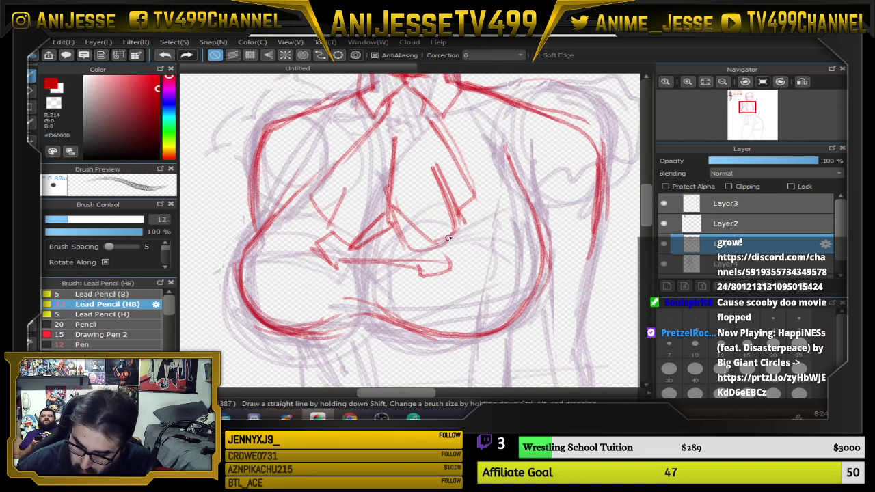
{"action": "mouse_move", "coordinate": [448, 236]}
{"action": "left_mouse_down"}
{"action": "mouse_move", "coordinate": [461, 254]}
{"action": "mouse_move", "coordinate": [425, 270]}
{"action": "mouse_move", "coordinate": [426, 260]}
{"action": "mouse_move", "coordinate": [339, 267]}
{"action": "mouse_move", "coordinate": [338, 259]}
{"action": "mouse_move", "coordinate": [337, 270]}
{"action": "mouse_move", "coordinate": [322, 236]}
{"action": "left_mouse_up"}
Hatch the cravat's knot and its shaded flap, and darken the side of the standing collar
{"action": "scroll", "coordinate": [451, 191], "scroll_direction": "up", "scroll_amount": 4}
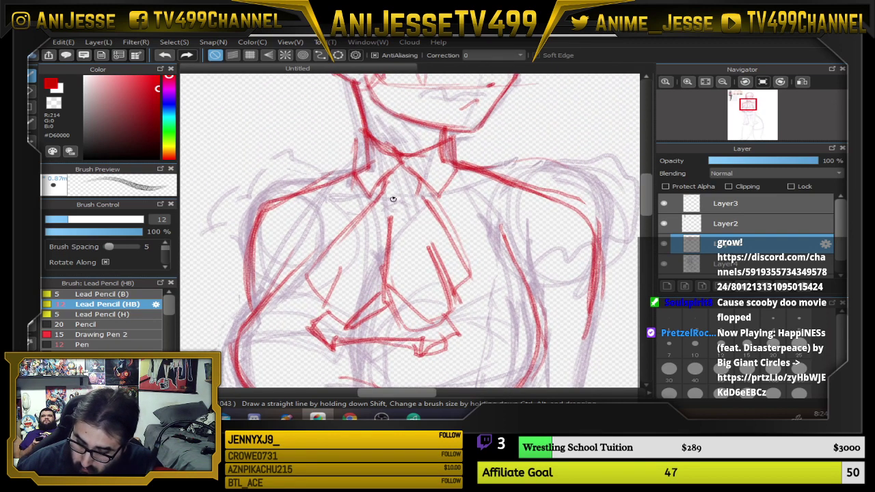
{"action": "left_click_drag", "start_coordinate": [386, 175], "coordinate": [388, 194]}
{"action": "left_click_drag", "start_coordinate": [322, 273], "coordinate": [335, 305]}
{"action": "left_click_drag", "start_coordinate": [330, 259], "coordinate": [350, 303]}
{"action": "left_click_drag", "start_coordinate": [340, 248], "coordinate": [370, 284]}
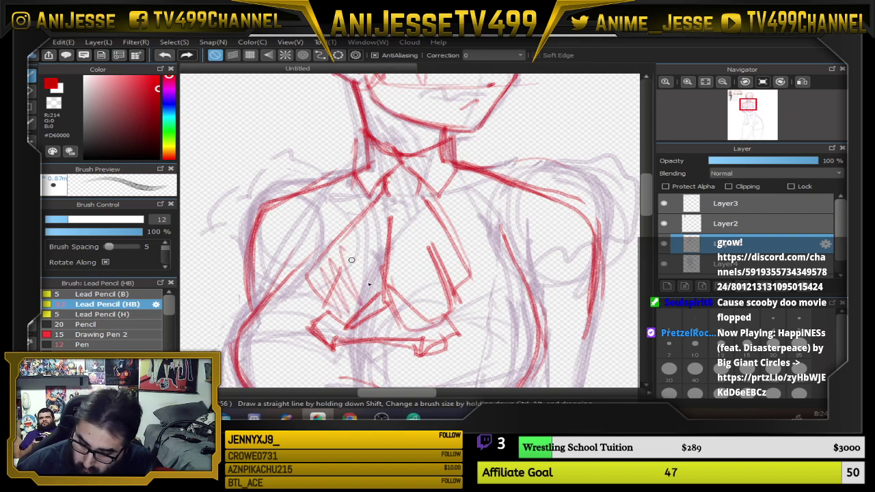
{"action": "mouse_move", "coordinate": [388, 185]}
{"action": "left_mouse_down"}
{"action": "mouse_move", "coordinate": [409, 212]}
{"action": "mouse_move", "coordinate": [398, 174]}
{"action": "mouse_move", "coordinate": [414, 186]}
{"action": "mouse_move", "coordinate": [405, 165]}
{"action": "left_mouse_up"}
{"action": "left_click_drag", "start_coordinate": [367, 138], "coordinate": [359, 175]}
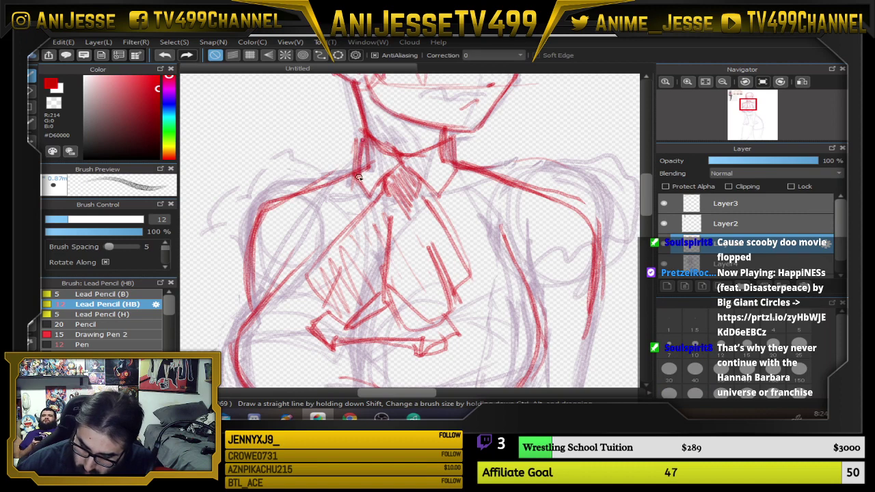
Erase the rough lines under the chin and redraw the jawline and collar opening in red
{"action": "scroll", "coordinate": [358, 177], "scroll_direction": "down", "scroll_amount": 5}
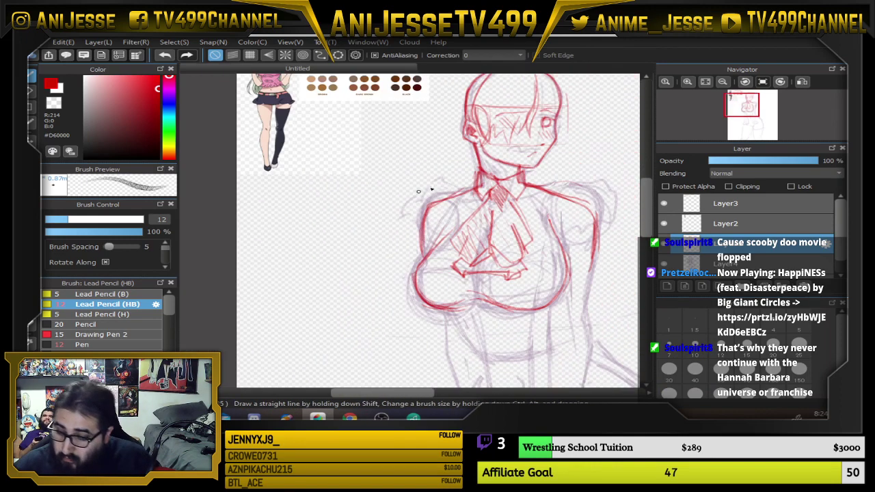
{"action": "scroll", "coordinate": [419, 191], "scroll_direction": "up", "scroll_amount": 4}
{"action": "key", "text": "e"}
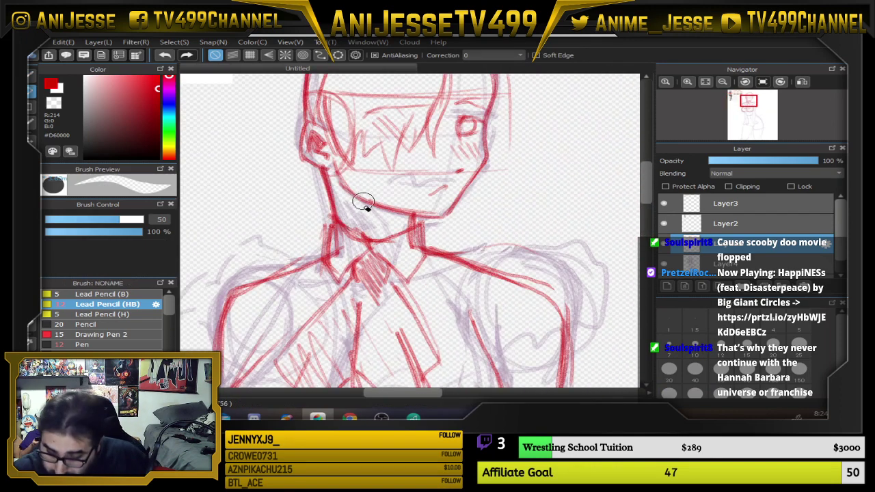
{"action": "left_click_drag", "start_coordinate": [353, 217], "coordinate": [378, 237]}
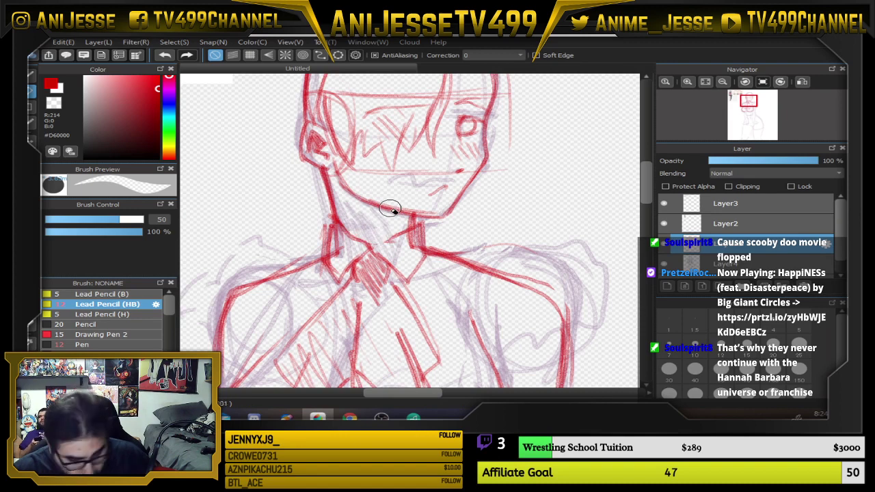
{"action": "key", "text": "b"}
{"action": "mouse_move", "coordinate": [332, 183]}
{"action": "left_mouse_down"}
{"action": "mouse_move", "coordinate": [345, 229]}
{"action": "mouse_move", "coordinate": [374, 248]}
{"action": "mouse_move", "coordinate": [338, 226]}
{"action": "mouse_move", "coordinate": [370, 247]}
{"action": "mouse_move", "coordinate": [408, 227]}
{"action": "mouse_move", "coordinate": [364, 251]}
{"action": "mouse_move", "coordinate": [411, 221]}
{"action": "left_mouse_up"}
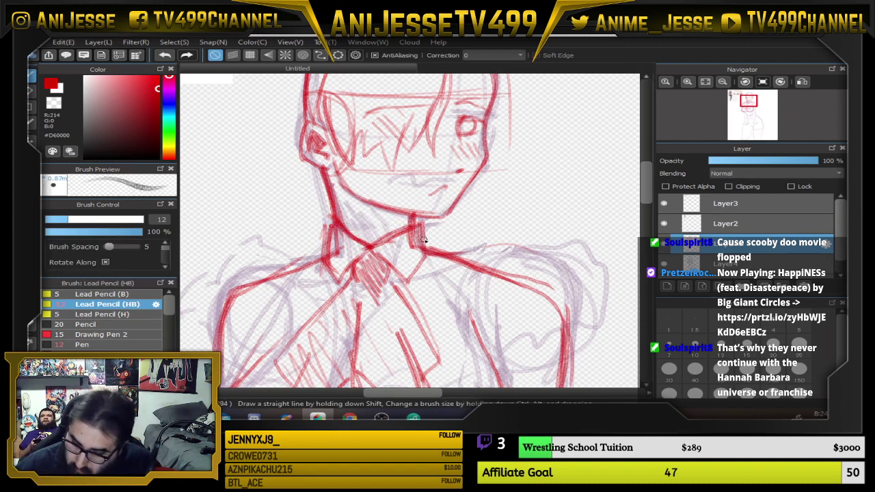
Following the reference outfit, sketch two pointed button straps on the shirt front below the chest
{"action": "scroll", "coordinate": [424, 240], "scroll_direction": "down", "scroll_amount": 3}
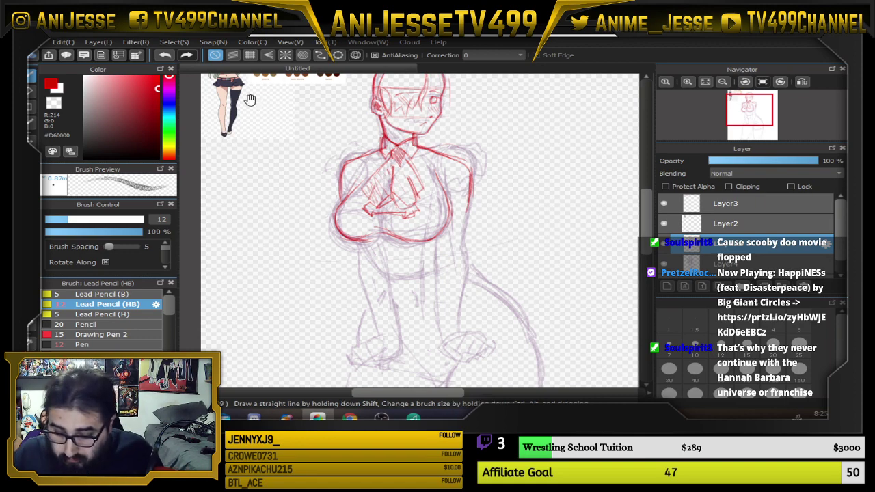
{"action": "scroll", "coordinate": [249, 100], "scroll_direction": "up", "scroll_amount": 5}
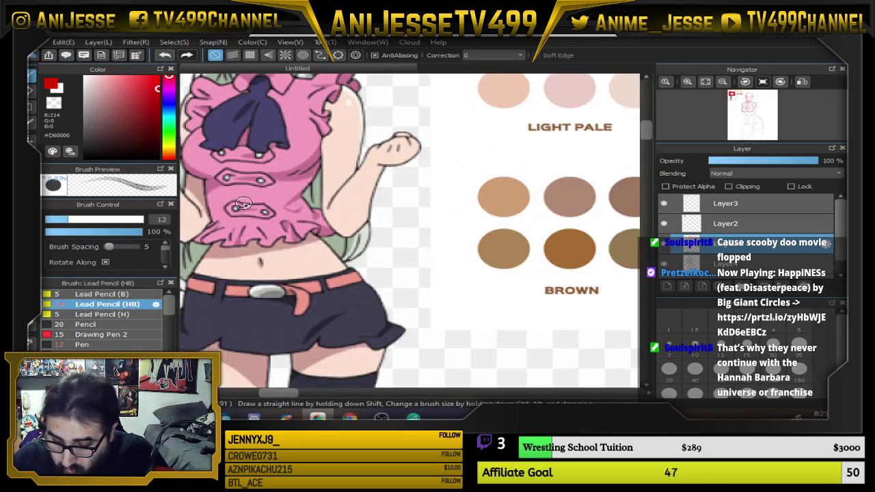
{"action": "scroll", "coordinate": [318, 209], "scroll_direction": "down", "scroll_amount": 5}
{"action": "left_click_drag", "start_coordinate": [403, 283], "coordinate": [188, 103]}
{"action": "left_click_drag", "start_coordinate": [554, 258], "coordinate": [446, 142]}
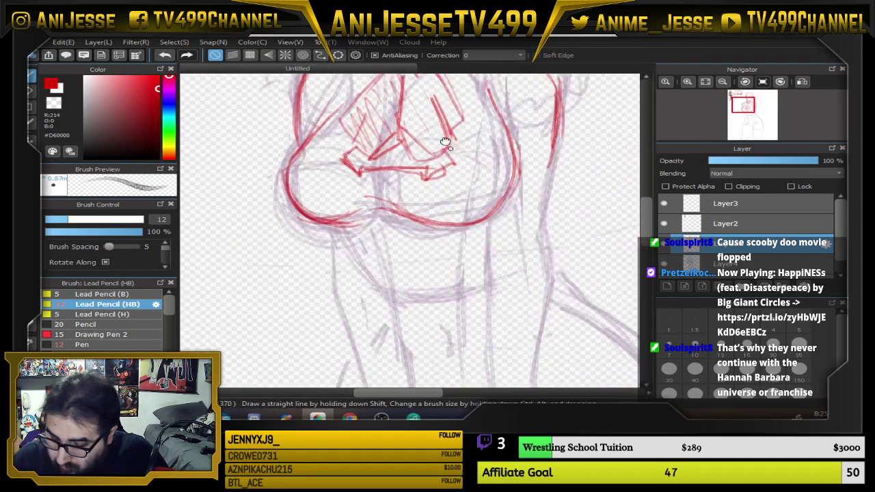
{"action": "scroll", "coordinate": [445, 141], "scroll_direction": "up", "scroll_amount": 2}
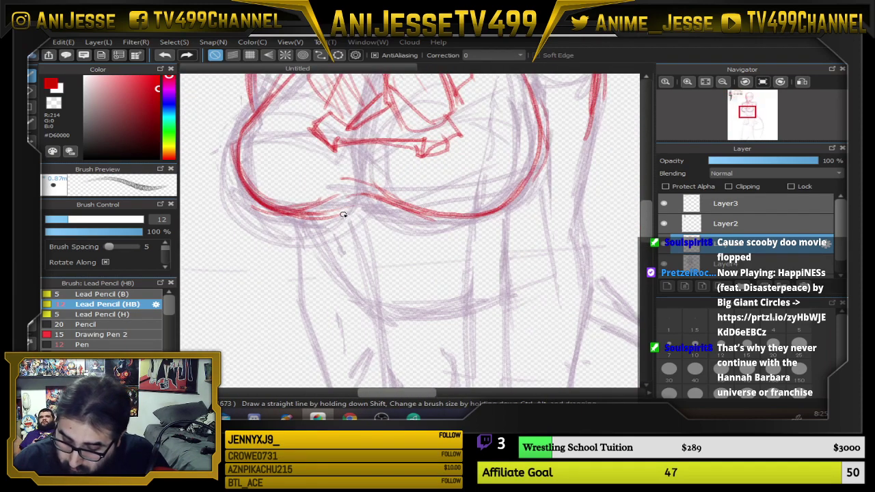
{"action": "mouse_move", "coordinate": [344, 216]}
{"action": "left_mouse_down"}
{"action": "mouse_move", "coordinate": [349, 242]}
{"action": "mouse_move", "coordinate": [425, 223]}
{"action": "mouse_move", "coordinate": [396, 234]}
{"action": "mouse_move", "coordinate": [429, 240]}
{"action": "left_mouse_up"}
{"action": "left_click_drag", "start_coordinate": [504, 238], "coordinate": [484, 194]}
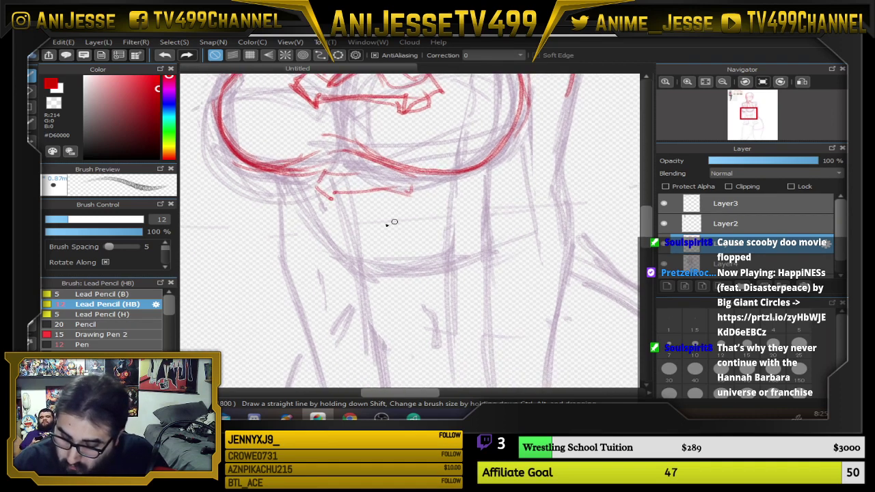
{"action": "left_click_drag", "start_coordinate": [358, 244], "coordinate": [414, 234]}
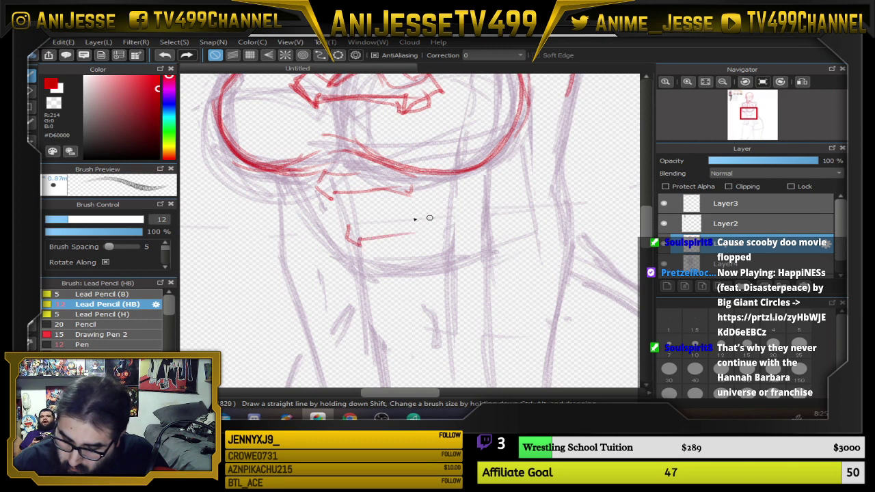
{"action": "mouse_move", "coordinate": [347, 226]}
{"action": "left_mouse_down"}
{"action": "mouse_move", "coordinate": [420, 213]}
{"action": "mouse_move", "coordinate": [426, 238]}
{"action": "mouse_move", "coordinate": [423, 213]}
{"action": "left_mouse_up"}
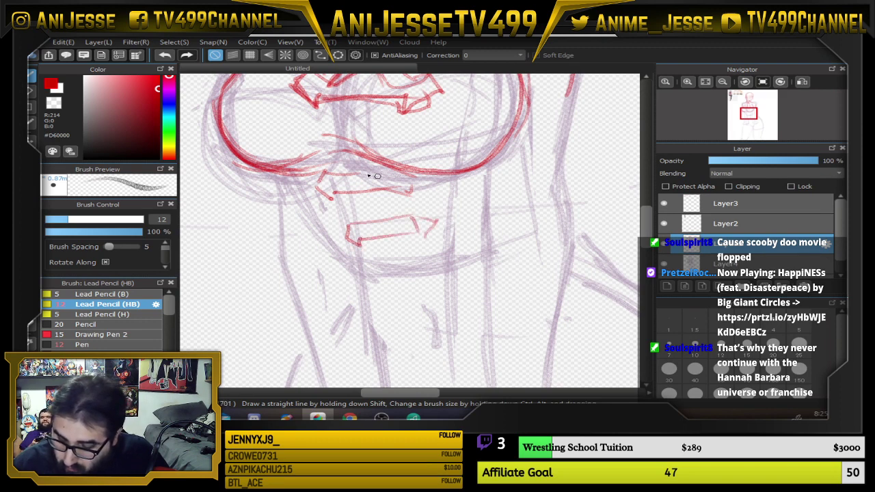
Outline both sides of the shirt's waist and draw the wavy ruffled hem between them
{"action": "mouse_move", "coordinate": [284, 171]}
{"action": "left_mouse_down"}
{"action": "mouse_move", "coordinate": [327, 226]}
{"action": "mouse_move", "coordinate": [311, 209]}
{"action": "mouse_move", "coordinate": [331, 248]}
{"action": "mouse_move", "coordinate": [354, 271]}
{"action": "left_mouse_up"}
{"action": "scroll", "coordinate": [423, 185], "scroll_direction": "down", "scroll_amount": 3}
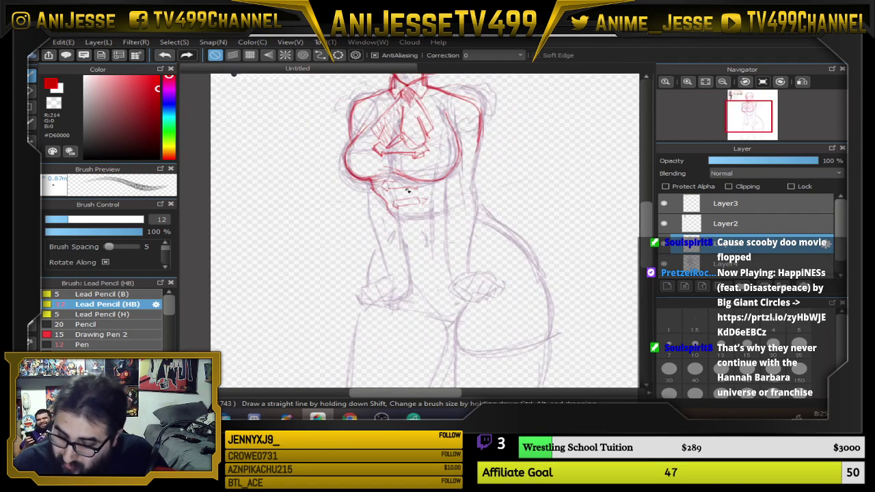
{"action": "left_click_drag", "start_coordinate": [421, 186], "coordinate": [434, 264]}
{"action": "scroll", "coordinate": [276, 119], "scroll_direction": "up", "scroll_amount": 2}
{"action": "left_click_drag", "start_coordinate": [274, 119], "coordinate": [337, 307]}
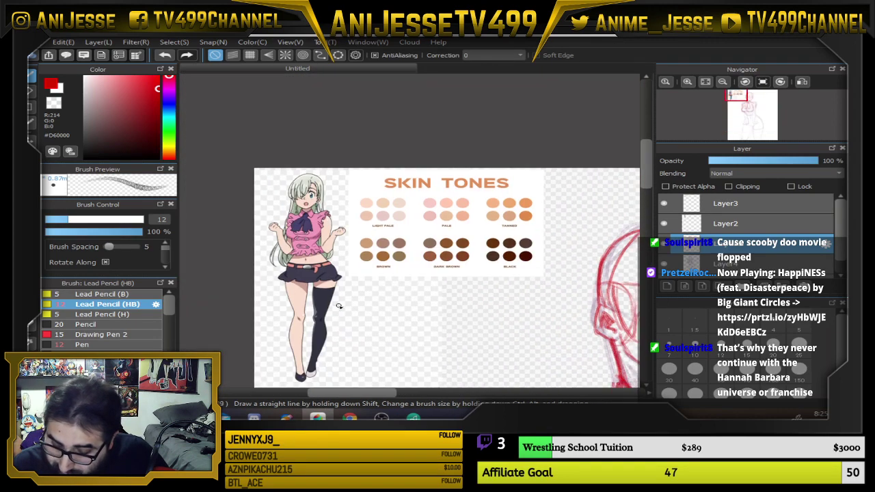
{"action": "scroll", "coordinate": [295, 277], "scroll_direction": "up", "scroll_amount": 2}
{"action": "scroll", "coordinate": [311, 248], "scroll_direction": "down", "scroll_amount": 4}
{"action": "left_click_drag", "start_coordinate": [540, 345], "coordinate": [351, 128]}
{"action": "scroll", "coordinate": [276, 210], "scroll_direction": "up", "scroll_amount": 2}
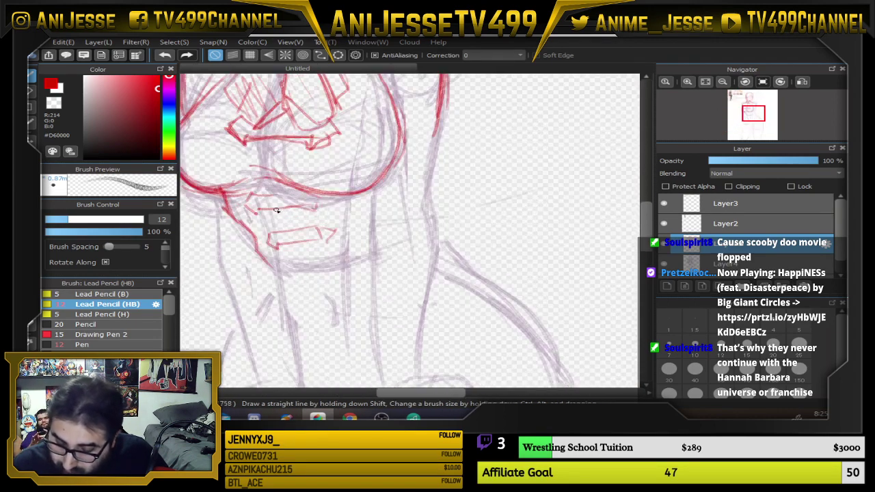
{"action": "mouse_move", "coordinate": [260, 242]}
{"action": "left_mouse_down"}
{"action": "mouse_move", "coordinate": [241, 270]}
{"action": "mouse_move", "coordinate": [254, 288]}
{"action": "mouse_move", "coordinate": [278, 287]}
{"action": "mouse_move", "coordinate": [268, 278]}
{"action": "mouse_move", "coordinate": [285, 292]}
{"action": "mouse_move", "coordinate": [311, 277]}
{"action": "mouse_move", "coordinate": [305, 273]}
{"action": "mouse_move", "coordinate": [331, 286]}
{"action": "mouse_move", "coordinate": [388, 278]}
{"action": "mouse_move", "coordinate": [383, 261]}
{"action": "mouse_move", "coordinate": [370, 268]}
{"action": "mouse_move", "coordinate": [395, 257]}
{"action": "left_mouse_up"}
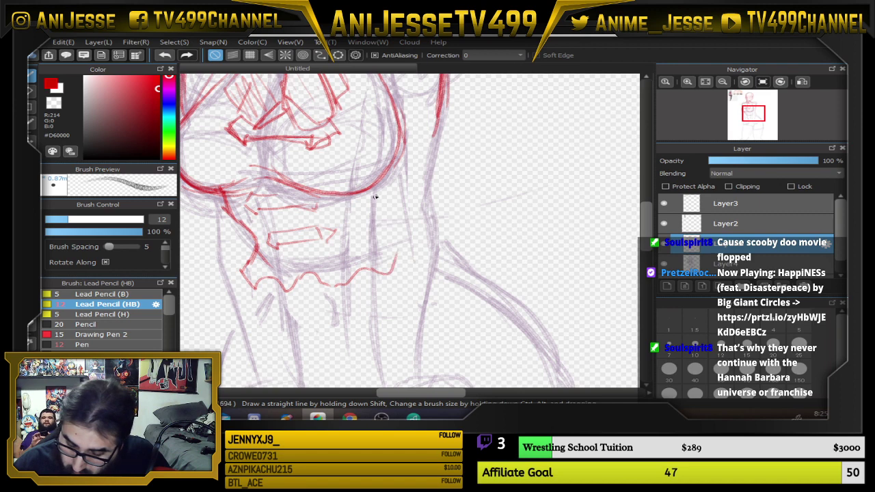
{"action": "left_click_drag", "start_coordinate": [382, 177], "coordinate": [373, 244]}
{"action": "left_click_drag", "start_coordinate": [377, 211], "coordinate": [375, 243]}
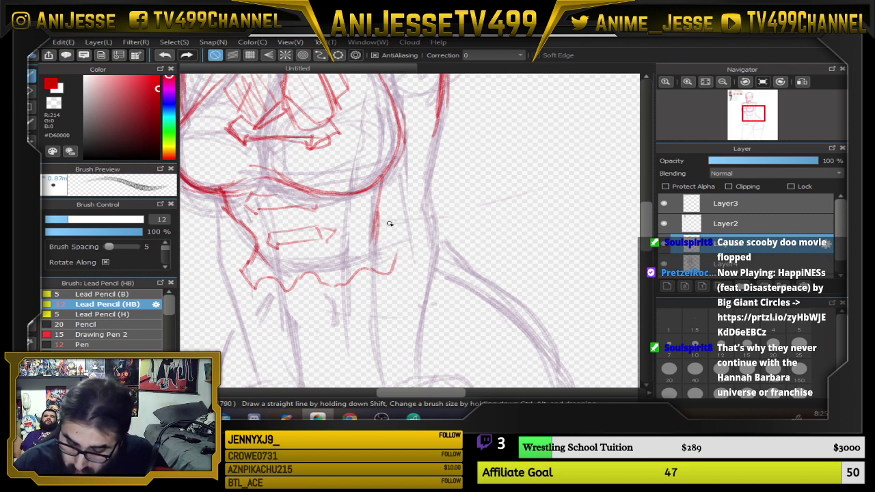
Add the small ruffle ends of the shirt hem that stick out beyond both arms
{"action": "left_click_drag", "start_coordinate": [448, 240], "coordinate": [435, 226]}
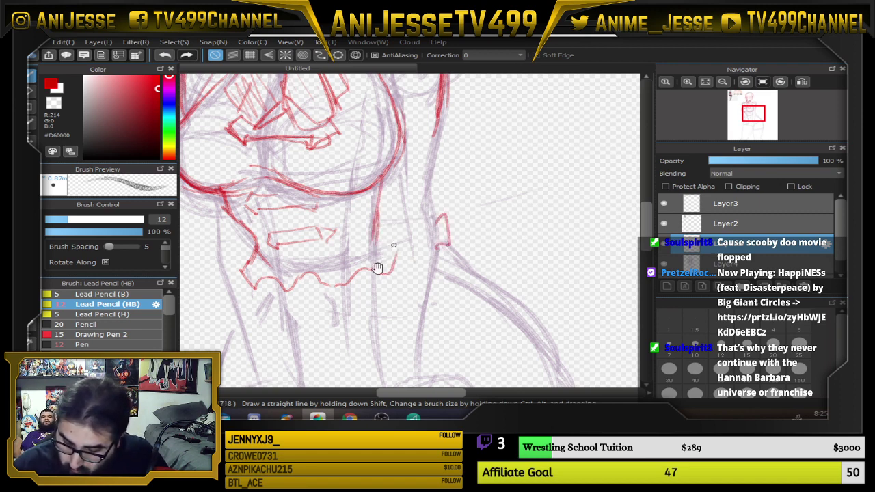
{"action": "left_click_drag", "start_coordinate": [377, 268], "coordinate": [485, 234]}
{"action": "left_click_drag", "start_coordinate": [331, 260], "coordinate": [331, 243]}
{"action": "mouse_move", "coordinate": [472, 213]}
{"action": "left_mouse_down"}
{"action": "mouse_move", "coordinate": [467, 207]}
{"action": "mouse_move", "coordinate": [473, 246]}
{"action": "left_mouse_up"}
{"action": "left_click_drag", "start_coordinate": [424, 155], "coordinate": [441, 214]}
{"action": "left_click_drag", "start_coordinate": [383, 272], "coordinate": [439, 275]}
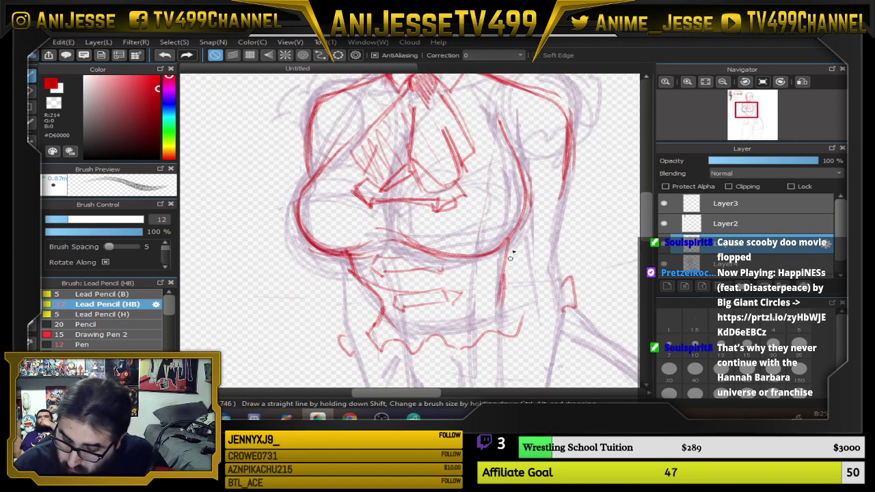
Erase the stray overlapping lines where the lower chest contours meet and return to the pencil brush
{"action": "left_click_drag", "start_coordinate": [554, 243], "coordinate": [502, 278]}
{"action": "left_click_drag", "start_coordinate": [513, 215], "coordinate": [549, 237]}
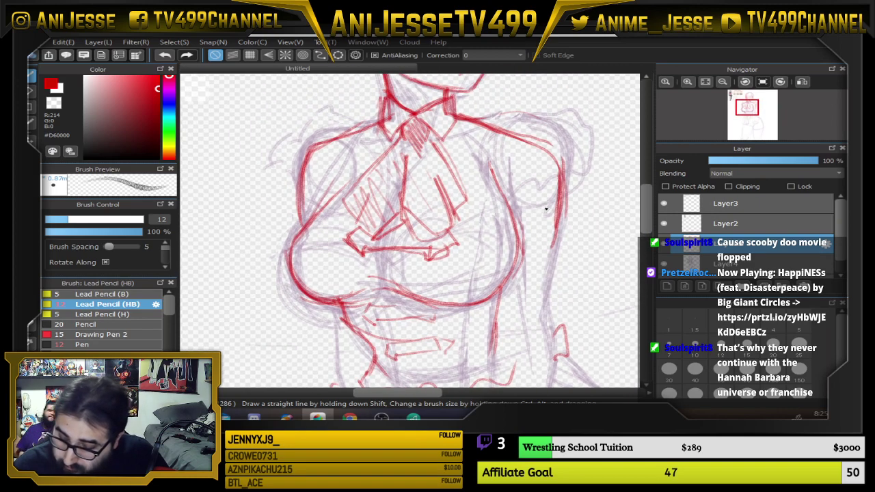
{"action": "scroll", "coordinate": [399, 189], "scroll_direction": "down", "scroll_amount": 2}
{"action": "scroll", "coordinate": [361, 203], "scroll_direction": "up", "scroll_amount": 2}
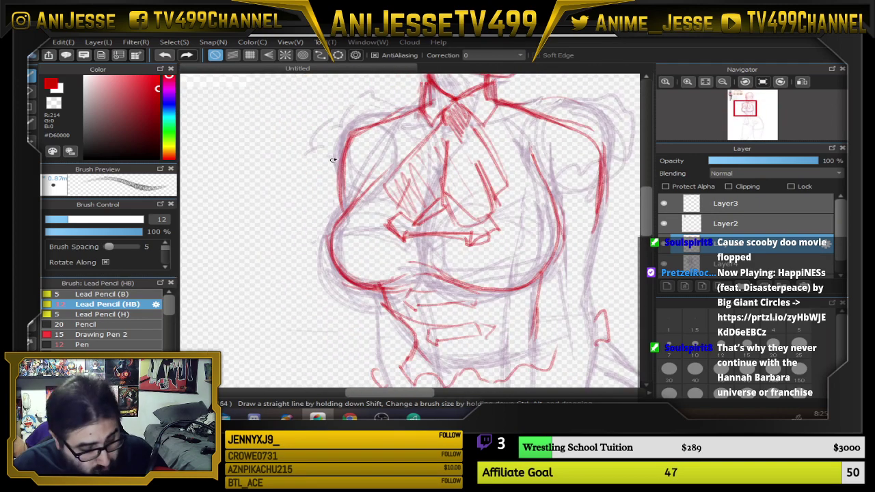
{"action": "key", "text": "e"}
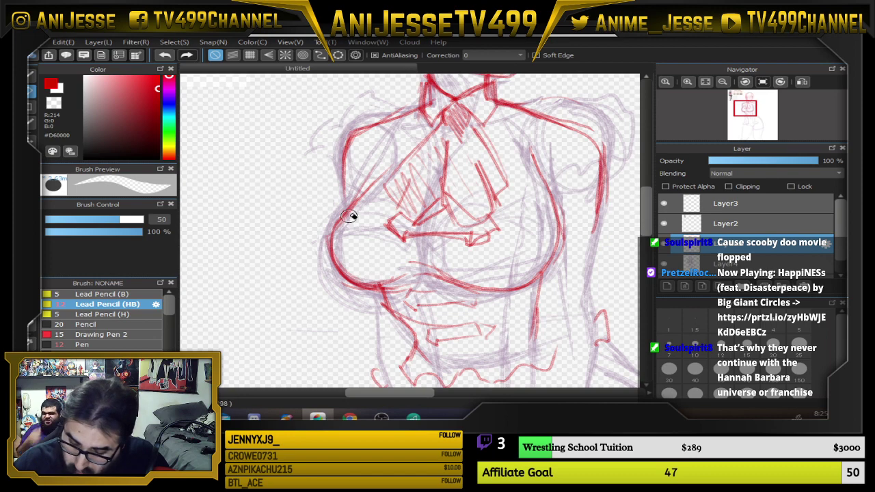
{"action": "left_click_drag", "start_coordinate": [419, 279], "coordinate": [415, 276]}
{"action": "key", "text": "b"}
Following the reference outfit, draw the ruffled sleeve trim on the shoulder at the drawing's left
{"action": "mouse_move", "coordinate": [317, 195]}
{"action": "left_mouse_down"}
{"action": "mouse_move", "coordinate": [447, 272]}
{"action": "mouse_move", "coordinate": [459, 338]}
{"action": "left_mouse_up"}
{"action": "scroll", "coordinate": [322, 106], "scroll_direction": "up", "scroll_amount": 3}
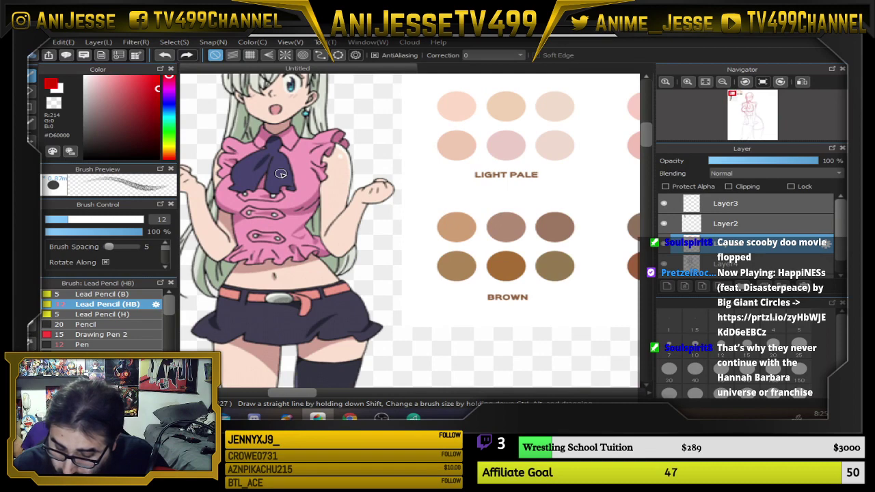
{"action": "scroll", "coordinate": [280, 174], "scroll_direction": "down", "scroll_amount": 3}
{"action": "scroll", "coordinate": [343, 244], "scroll_direction": "up", "scroll_amount": 4}
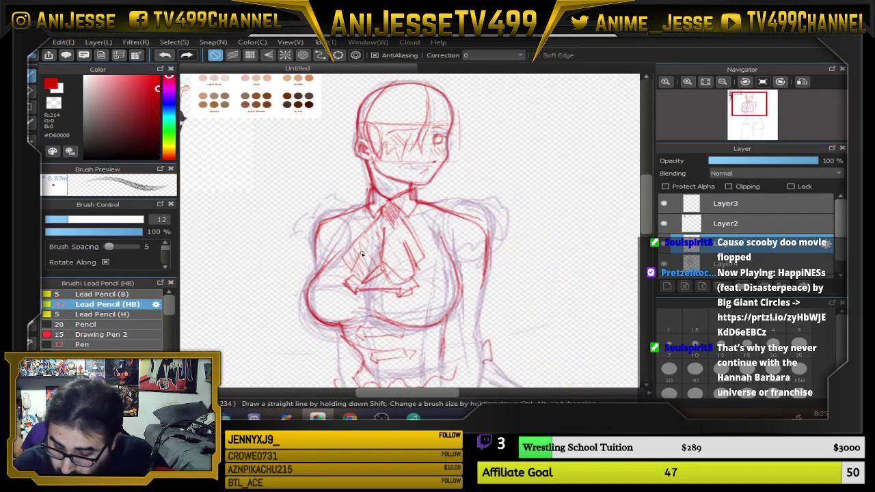
{"action": "mouse_move", "coordinate": [267, 239]}
{"action": "left_mouse_down"}
{"action": "mouse_move", "coordinate": [277, 210]}
{"action": "mouse_move", "coordinate": [290, 252]}
{"action": "left_mouse_up"}
{"action": "mouse_move", "coordinate": [288, 220]}
{"action": "left_mouse_down"}
{"action": "mouse_move", "coordinate": [290, 255]}
{"action": "mouse_move", "coordinate": [310, 243]}
{"action": "mouse_move", "coordinate": [324, 266]}
{"action": "left_mouse_up"}
{"action": "mouse_move", "coordinate": [265, 236]}
{"action": "left_mouse_down"}
{"action": "mouse_move", "coordinate": [289, 241]}
{"action": "mouse_move", "coordinate": [299, 192]}
{"action": "mouse_move", "coordinate": [320, 174]}
{"action": "mouse_move", "coordinate": [398, 151]}
{"action": "mouse_move", "coordinate": [298, 223]}
{"action": "left_mouse_up"}
Draw the ruffled shoulder trim and wavy sleeve edge around the upper arm at the drawing's right
{"action": "left_click_drag", "start_coordinate": [526, 221], "coordinate": [393, 195]}
{"action": "mouse_move", "coordinate": [418, 227]}
{"action": "left_mouse_down"}
{"action": "mouse_move", "coordinate": [444, 218]}
{"action": "mouse_move", "coordinate": [460, 230]}
{"action": "mouse_move", "coordinate": [475, 213]}
{"action": "mouse_move", "coordinate": [498, 217]}
{"action": "mouse_move", "coordinate": [524, 200]}
{"action": "mouse_move", "coordinate": [528, 165]}
{"action": "mouse_move", "coordinate": [506, 180]}
{"action": "mouse_move", "coordinate": [487, 161]}
{"action": "mouse_move", "coordinate": [448, 159]}
{"action": "left_mouse_up"}
{"action": "left_click_drag", "start_coordinate": [523, 206], "coordinate": [511, 236]}
{"action": "mouse_move", "coordinate": [428, 250]}
{"action": "left_mouse_down"}
{"action": "mouse_move", "coordinate": [441, 205]}
{"action": "mouse_move", "coordinate": [465, 236]}
{"action": "mouse_move", "coordinate": [529, 251]}
{"action": "left_mouse_up"}
{"action": "left_click_drag", "start_coordinate": [419, 157], "coordinate": [485, 181]}
Sketch the hip edge and the curved waistline of the skirt below the shirt's ruffled hem
{"action": "scroll", "coordinate": [514, 170], "scroll_direction": "down", "scroll_amount": 2}
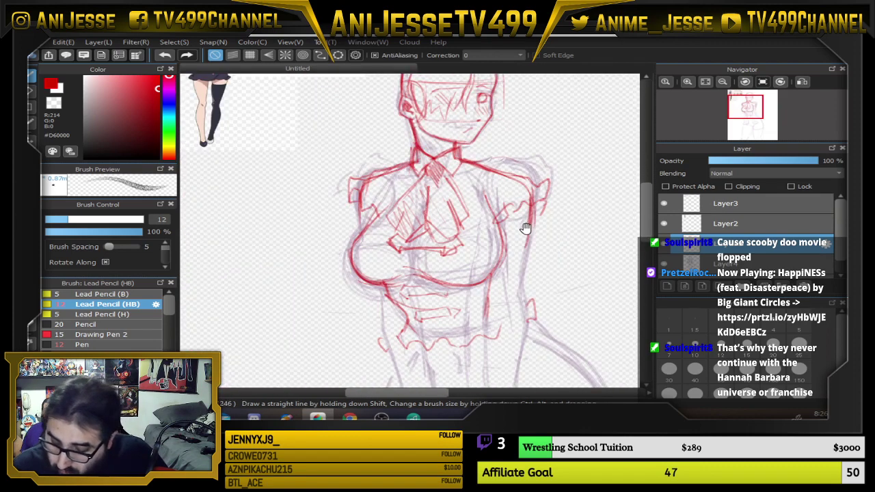
{"action": "left_click_drag", "start_coordinate": [524, 229], "coordinate": [403, 163]}
{"action": "scroll", "coordinate": [423, 248], "scroll_direction": "down", "scroll_amount": 1}
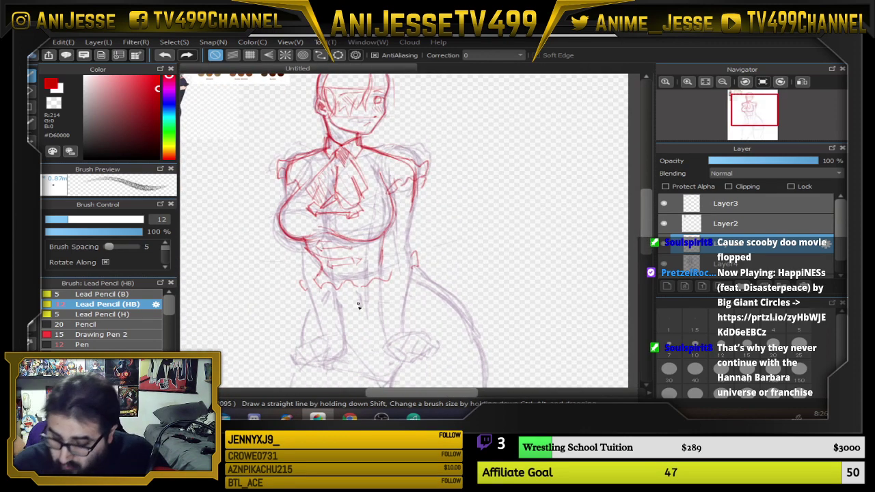
{"action": "scroll", "coordinate": [359, 284], "scroll_direction": "up", "scroll_amount": 1}
{"action": "left_click_drag", "start_coordinate": [344, 234], "coordinate": [346, 168]}
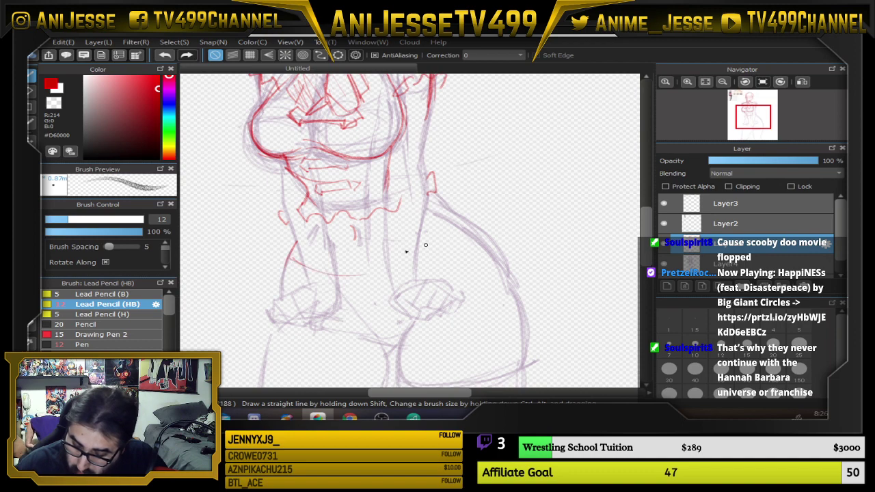
Examine the reference character's hair and outfit beside the skin tone chart and compare them with the sketched head
{"action": "left_click_drag", "start_coordinate": [468, 227], "coordinate": [306, 277]}
{"action": "scroll", "coordinate": [331, 243], "scroll_direction": "down", "scroll_amount": 2}
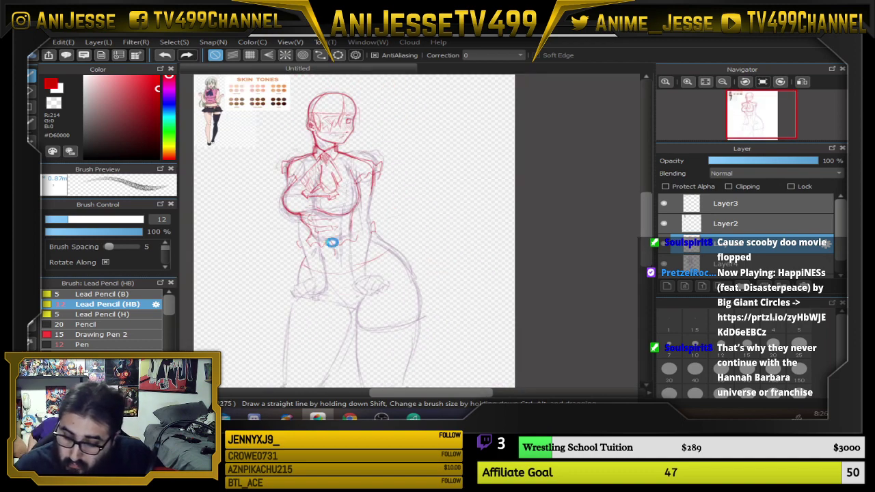
{"action": "left_click_drag", "start_coordinate": [333, 242], "coordinate": [350, 289]}
{"action": "scroll", "coordinate": [274, 149], "scroll_direction": "up", "scroll_amount": 1}
{"action": "left_click_drag", "start_coordinate": [248, 171], "coordinate": [292, 237]}
{"action": "scroll", "coordinate": [290, 236], "scroll_direction": "up", "scroll_amount": 2}
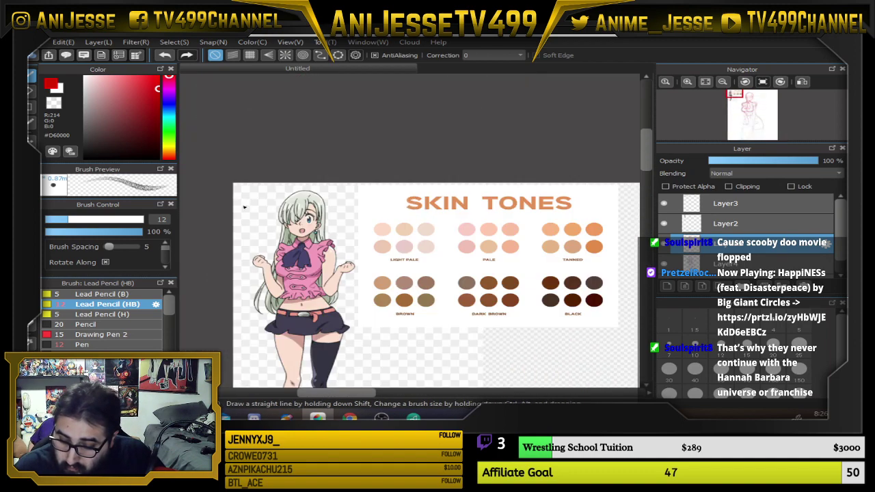
{"action": "scroll", "coordinate": [288, 209], "scroll_direction": "down", "scroll_amount": 2}
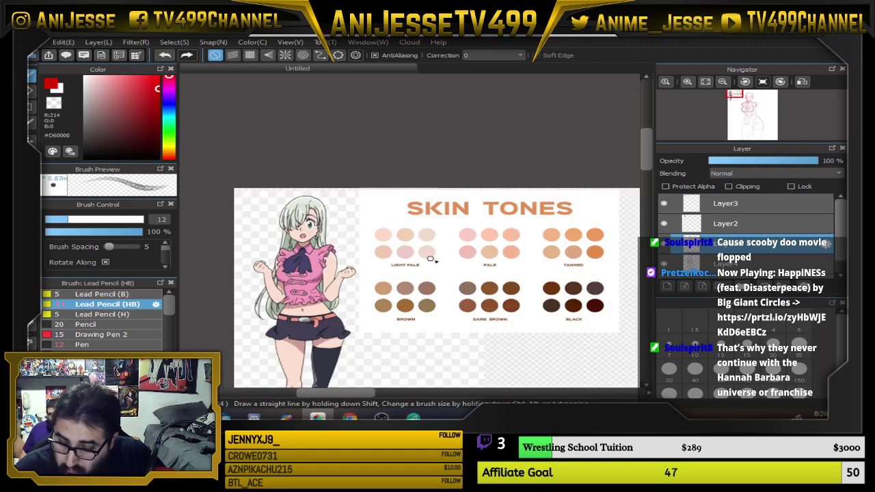
{"action": "scroll", "coordinate": [434, 261], "scroll_direction": "down", "scroll_amount": 2}
{"action": "scroll", "coordinate": [523, 198], "scroll_direction": "up", "scroll_amount": 2}
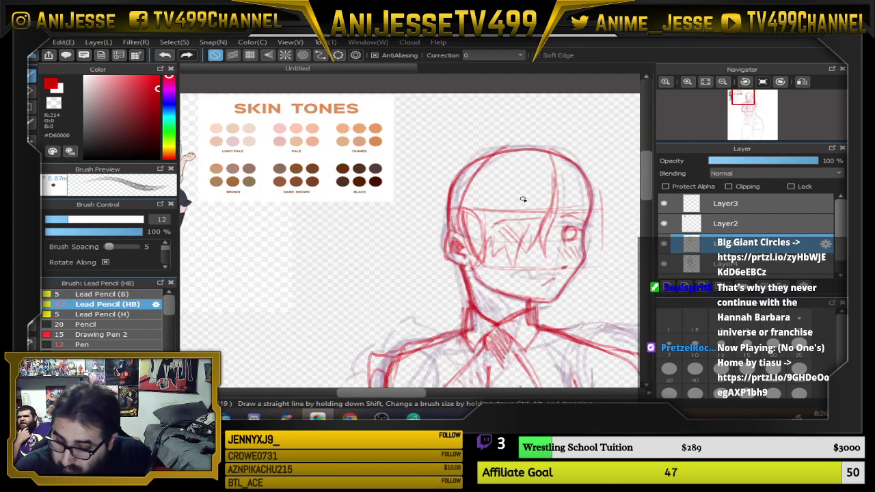
Sketch the outer hair outline around the skull and down past both sides of the face toward the shoulders
{"action": "left_click_drag", "start_coordinate": [568, 175], "coordinate": [490, 157]}
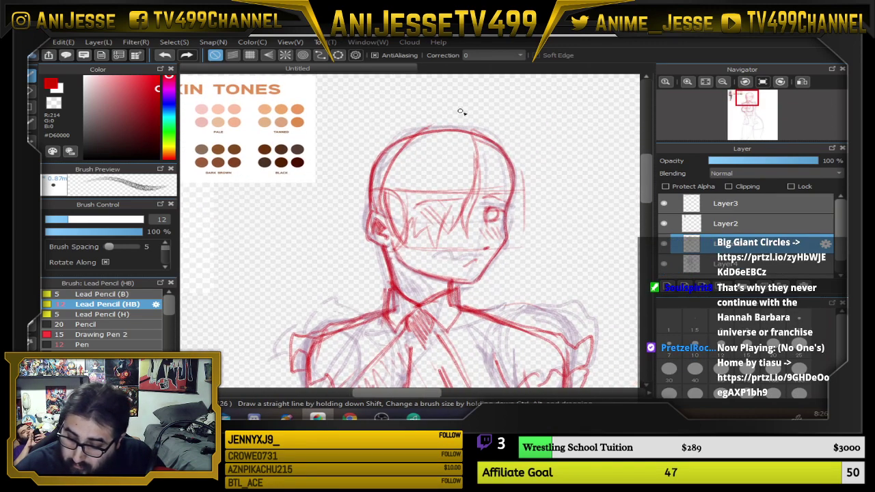
{"action": "mouse_move", "coordinate": [380, 124]}
{"action": "left_mouse_down"}
{"action": "mouse_move", "coordinate": [347, 247]}
{"action": "mouse_move", "coordinate": [357, 282]}
{"action": "mouse_move", "coordinate": [343, 197]}
{"action": "mouse_move", "coordinate": [368, 139]}
{"action": "mouse_move", "coordinate": [461, 118]}
{"action": "mouse_move", "coordinate": [499, 131]}
{"action": "mouse_move", "coordinate": [510, 313]}
{"action": "left_mouse_up"}
{"action": "left_click_drag", "start_coordinate": [547, 265], "coordinate": [551, 274]}
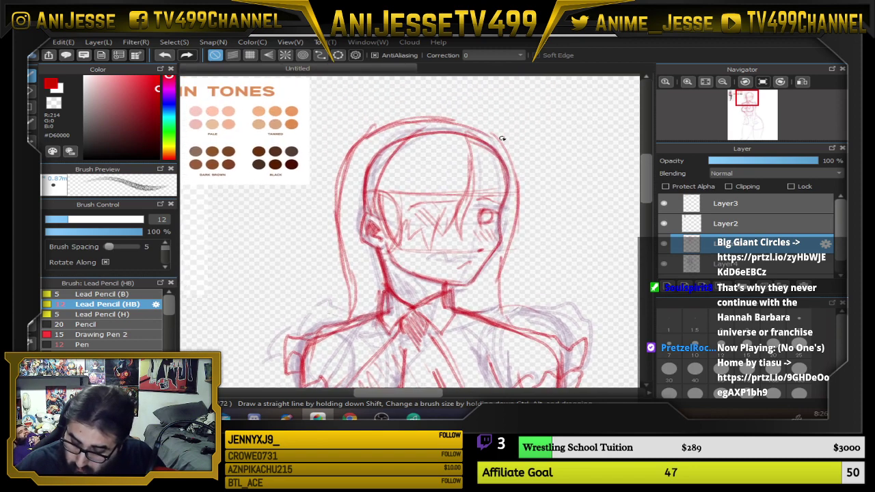
{"action": "left_click_drag", "start_coordinate": [503, 138], "coordinate": [520, 235]}
{"action": "mouse_move", "coordinate": [524, 199]}
{"action": "left_mouse_down"}
{"action": "mouse_move", "coordinate": [454, 126]}
{"action": "mouse_move", "coordinate": [401, 114]}
{"action": "left_mouse_up"}
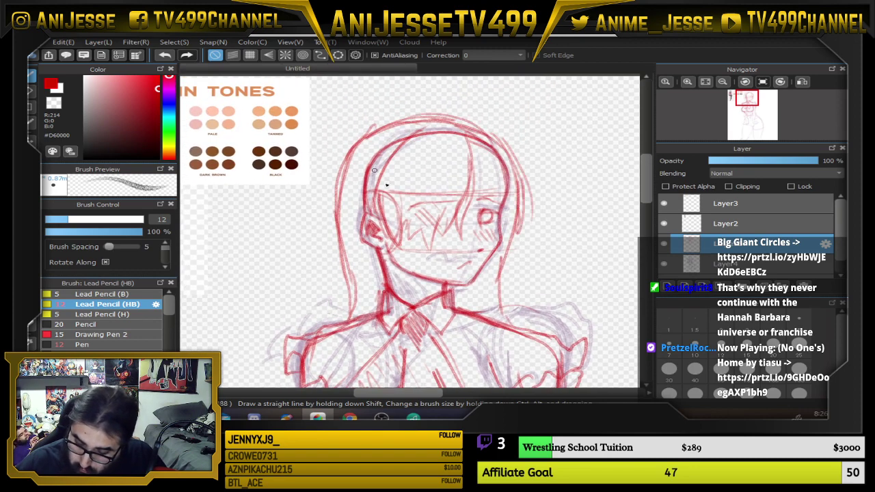
Draw long hair strands curving down from beneath the bust, outside the arm at the drawing's left
{"action": "left_click_drag", "start_coordinate": [505, 257], "coordinate": [497, 94]}
{"action": "scroll", "coordinate": [356, 188], "scroll_direction": "down", "scroll_amount": 3}
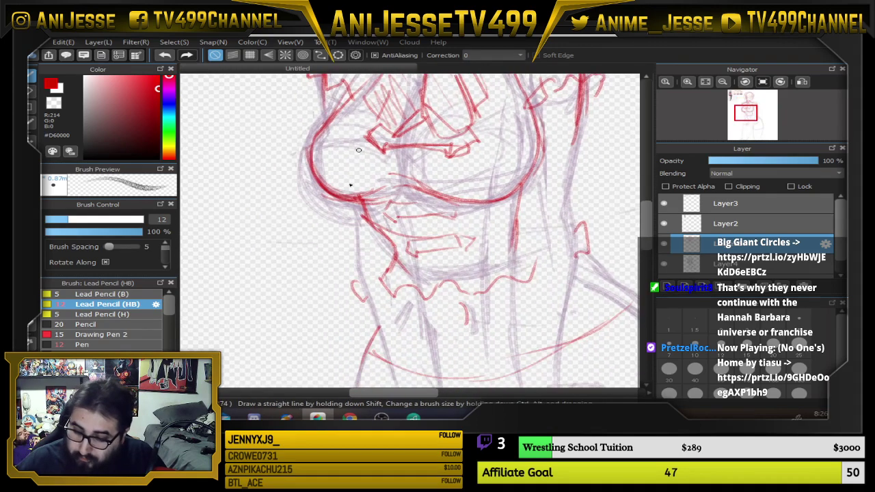
{"action": "left_click_drag", "start_coordinate": [333, 197], "coordinate": [298, 273]}
{"action": "left_click_drag", "start_coordinate": [319, 216], "coordinate": [267, 346]}
{"action": "left_click_drag", "start_coordinate": [306, 257], "coordinate": [270, 346]}
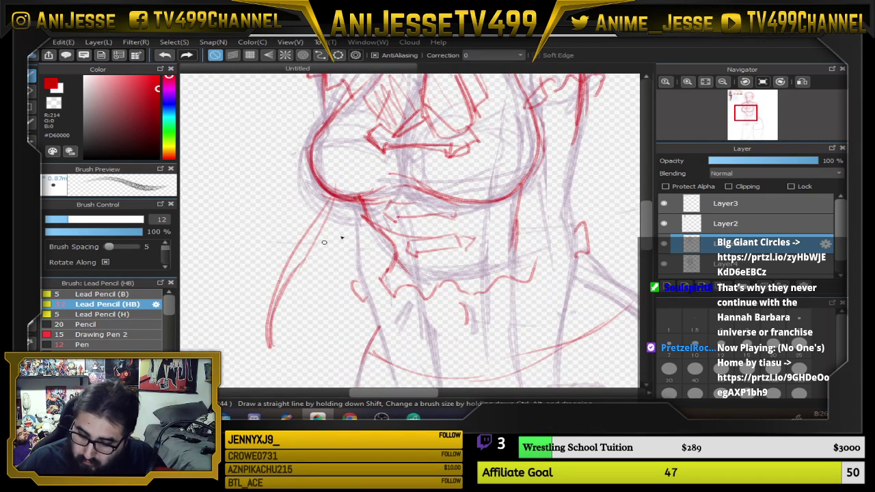
{"action": "left_click_drag", "start_coordinate": [331, 222], "coordinate": [296, 338]}
{"action": "scroll", "coordinate": [296, 353], "scroll_direction": "down", "scroll_amount": 3}
{"action": "left_click_drag", "start_coordinate": [337, 119], "coordinate": [316, 226]}
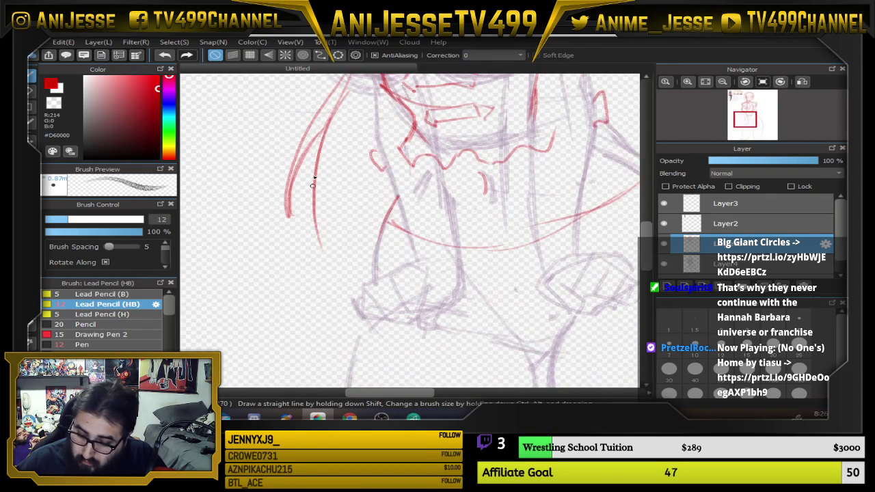
{"action": "left_click_drag", "start_coordinate": [334, 171], "coordinate": [337, 278]}
{"action": "mouse_move", "coordinate": [319, 218]}
{"action": "left_mouse_down"}
{"action": "mouse_move", "coordinate": [335, 158]}
{"action": "mouse_move", "coordinate": [319, 218]}
{"action": "left_mouse_up"}
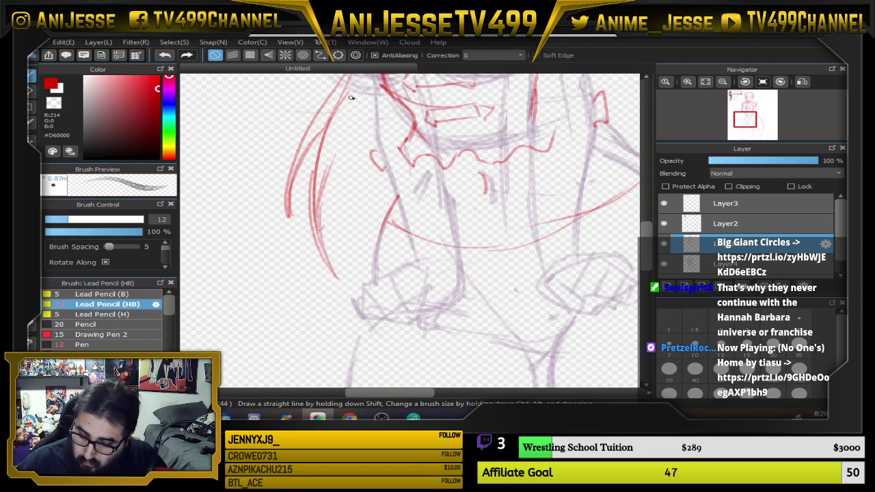
{"action": "left_click_drag", "start_coordinate": [351, 97], "coordinate": [347, 261]}
Redraw the visible eye with a smaller pupil, then erase the mouth and sketch a new slightly open one
{"action": "left_click_drag", "start_coordinate": [498, 247], "coordinate": [379, 371]}
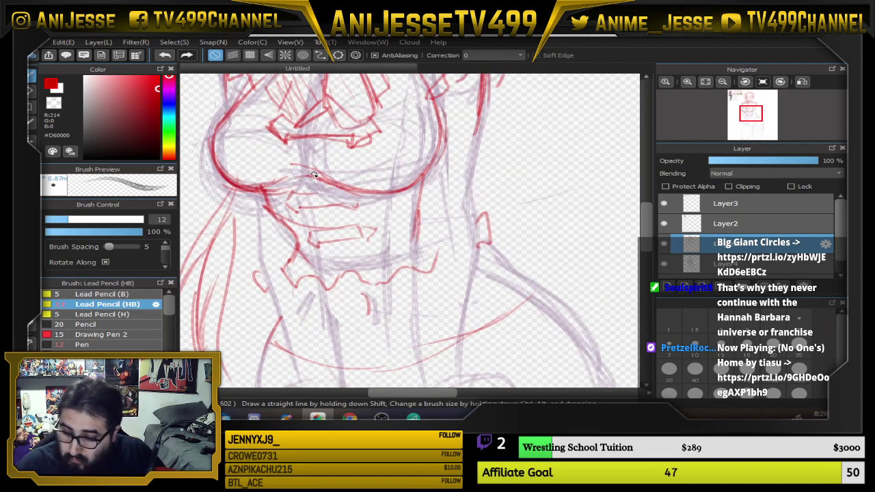
{"action": "scroll", "coordinate": [314, 174], "scroll_direction": "down", "scroll_amount": 4}
{"action": "scroll", "coordinate": [336, 187], "scroll_direction": "down", "scroll_amount": 2}
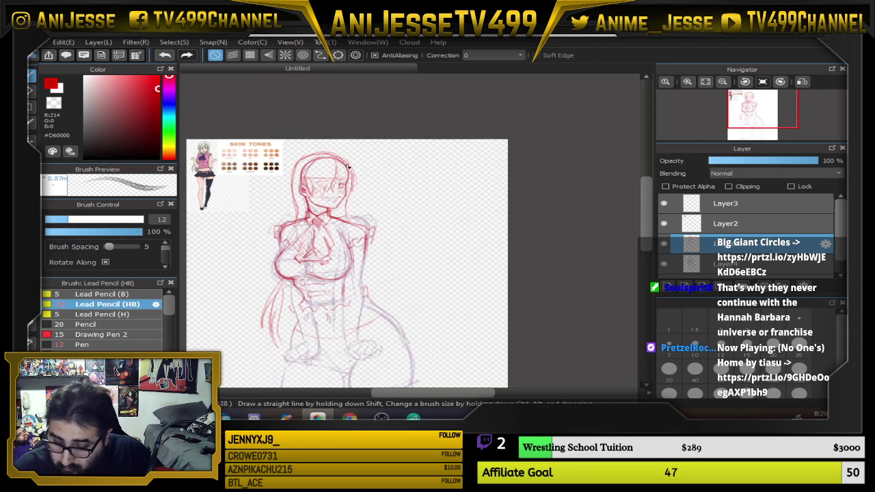
{"action": "scroll", "coordinate": [324, 231], "scroll_direction": "up", "scroll_amount": 5}
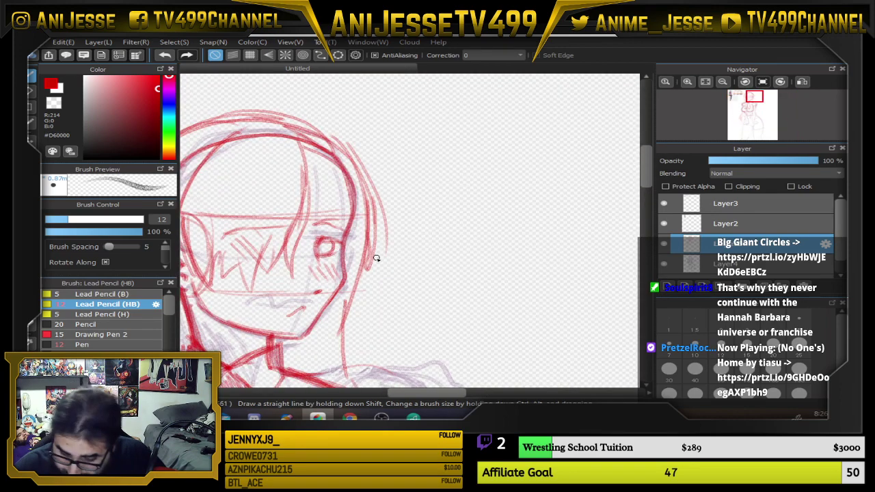
{"action": "mouse_move", "coordinate": [324, 243]}
{"action": "left_mouse_down"}
{"action": "mouse_move", "coordinate": [328, 250]}
{"action": "mouse_move", "coordinate": [342, 240]}
{"action": "mouse_move", "coordinate": [329, 234]}
{"action": "mouse_move", "coordinate": [322, 252]}
{"action": "mouse_move", "coordinate": [343, 261]}
{"action": "left_mouse_up"}
{"action": "key", "text": "b"}
{"action": "mouse_move", "coordinate": [305, 307]}
{"action": "left_mouse_down"}
{"action": "mouse_move", "coordinate": [277, 317]}
{"action": "mouse_move", "coordinate": [283, 313]}
{"action": "left_mouse_up"}
{"action": "key", "text": "e"}
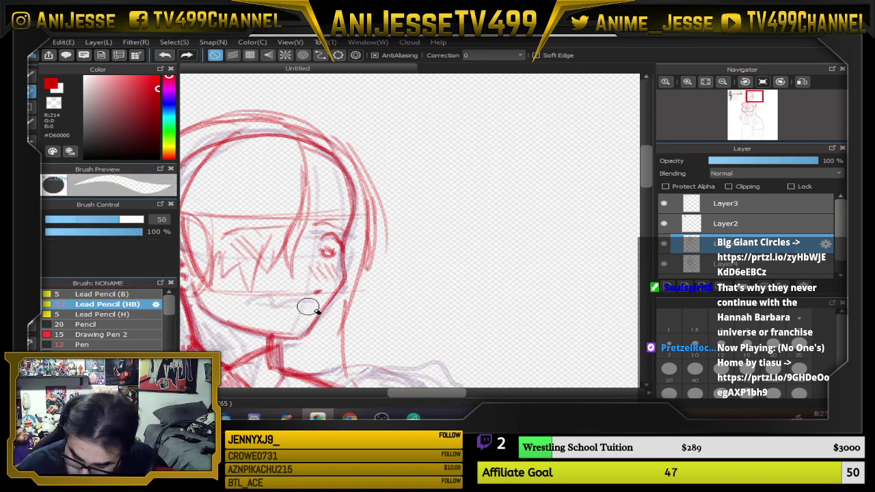
{"action": "key", "text": "b"}
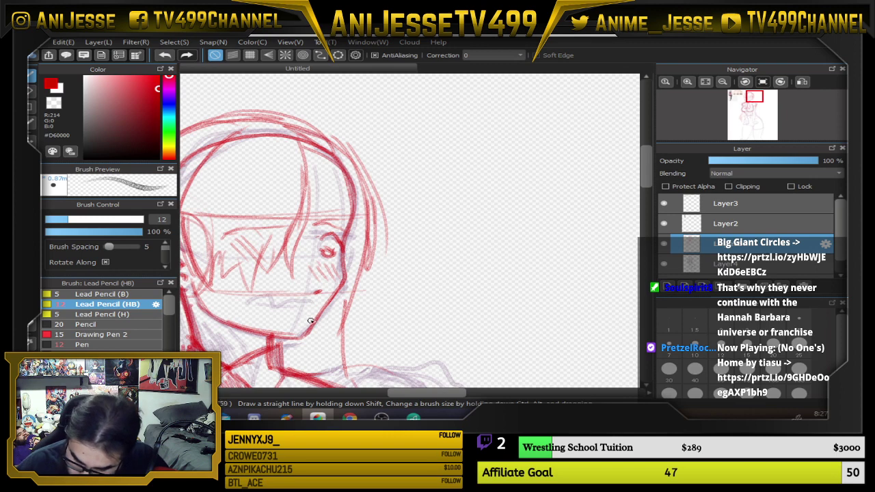
{"action": "mouse_move", "coordinate": [303, 310]}
{"action": "left_mouse_down"}
{"action": "mouse_move", "coordinate": [268, 318]}
{"action": "mouse_move", "coordinate": [301, 314]}
{"action": "left_mouse_up"}
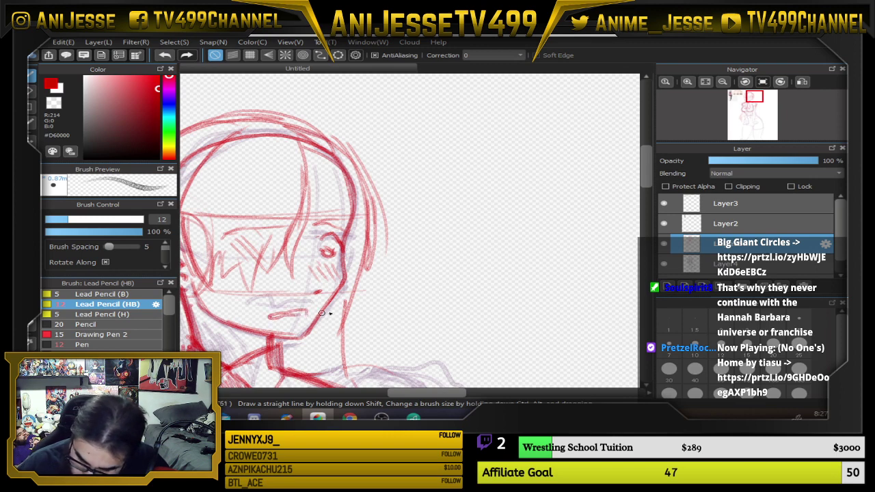
Strengthen the eyebrow, add hair strands from the parting down the face's edge, and hatch a blush across the nose and cheeks
{"action": "left_click_drag", "start_coordinate": [330, 228], "coordinate": [358, 237]}
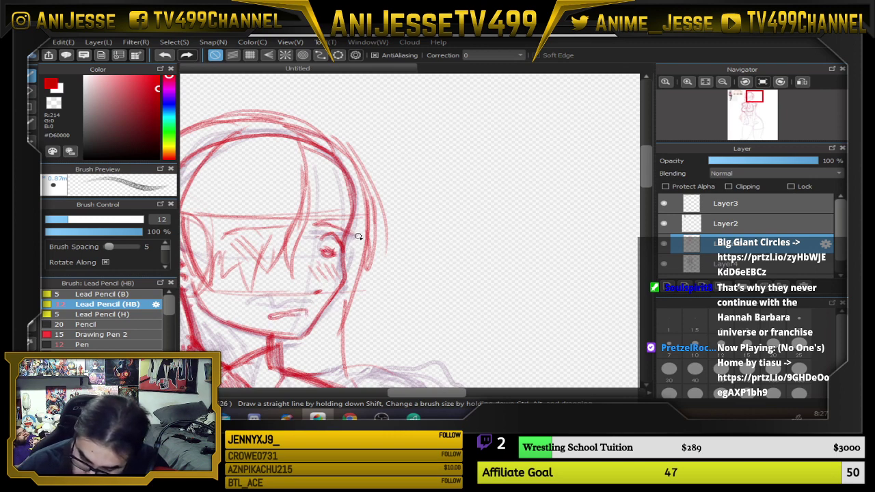
{"action": "mouse_move", "coordinate": [299, 151]}
{"action": "left_mouse_down"}
{"action": "mouse_move", "coordinate": [354, 193]}
{"action": "mouse_move", "coordinate": [357, 221]}
{"action": "mouse_move", "coordinate": [288, 155]}
{"action": "left_mouse_up"}
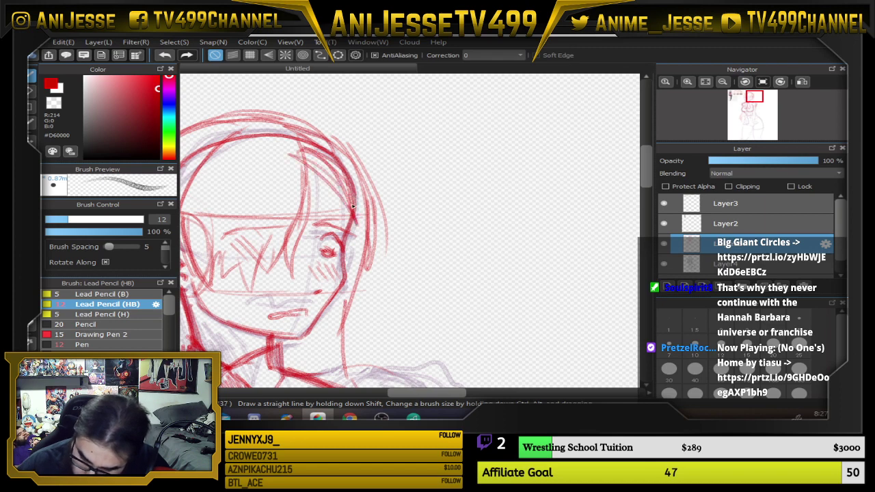
{"action": "mouse_move", "coordinate": [343, 244]}
{"action": "left_mouse_down"}
{"action": "mouse_move", "coordinate": [349, 265]}
{"action": "mouse_move", "coordinate": [319, 167]}
{"action": "mouse_move", "coordinate": [345, 205]}
{"action": "left_mouse_up"}
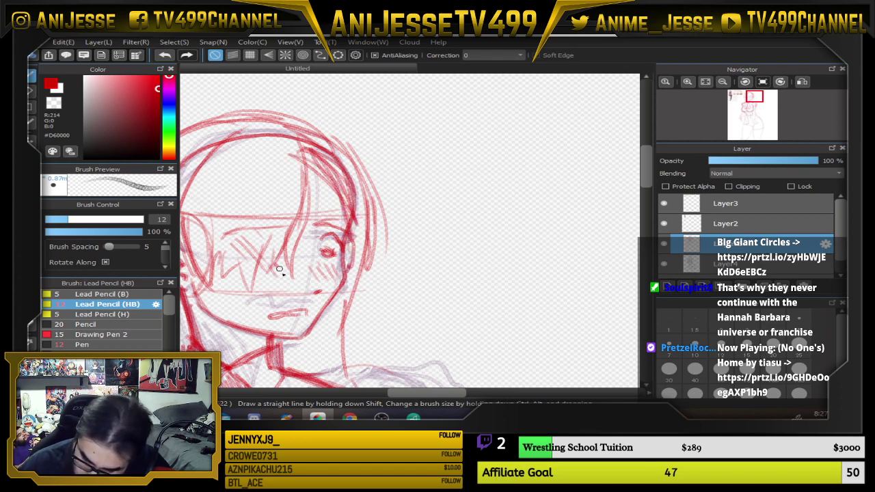
{"action": "mouse_move", "coordinate": [279, 269]}
{"action": "left_mouse_down"}
{"action": "mouse_move", "coordinate": [305, 254]}
{"action": "mouse_move", "coordinate": [347, 286]}
{"action": "left_mouse_up"}
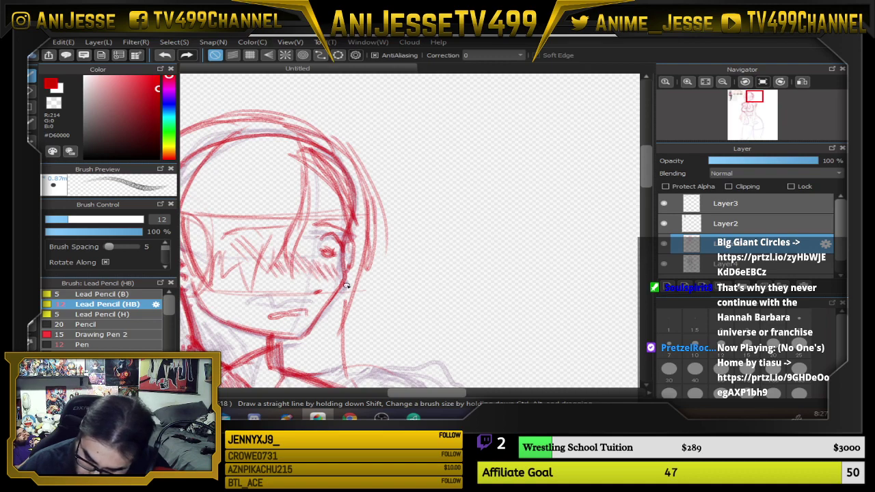
Erase the red face, head and hair outlines above the collar, enlarging the eraser to 300
{"action": "scroll", "coordinate": [321, 262], "scroll_direction": "down", "scroll_amount": 6}
{"action": "left_click_drag", "start_coordinate": [397, 337], "coordinate": [432, 229]}
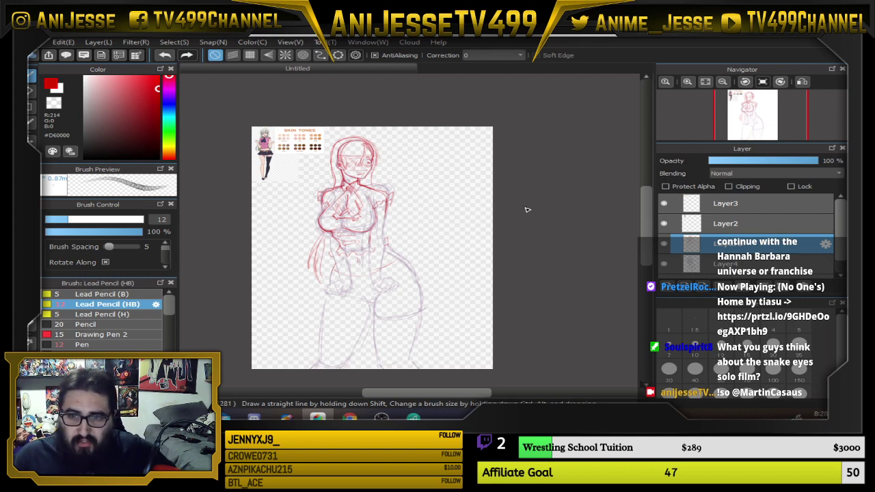
{"action": "scroll", "coordinate": [439, 285], "scroll_direction": "up", "scroll_amount": 4}
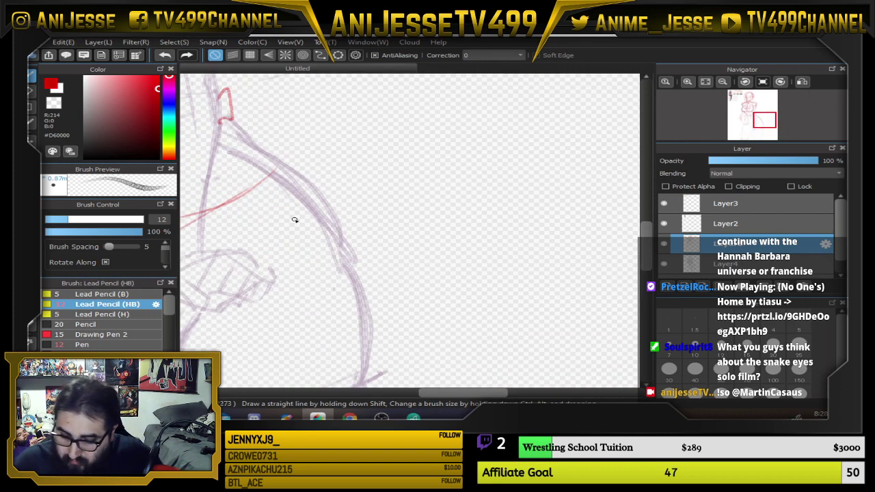
{"action": "scroll", "coordinate": [248, 307], "scroll_direction": "down", "scroll_amount": 4}
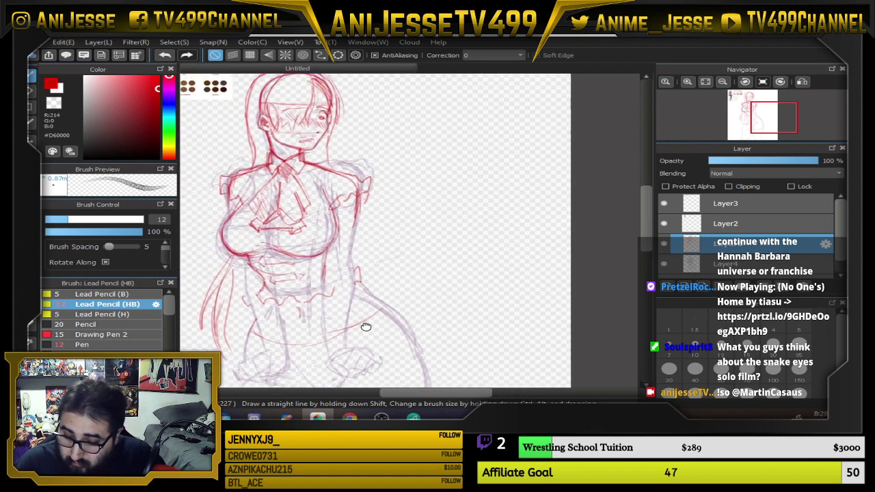
{"action": "scroll", "coordinate": [275, 125], "scroll_direction": "up", "scroll_amount": 4}
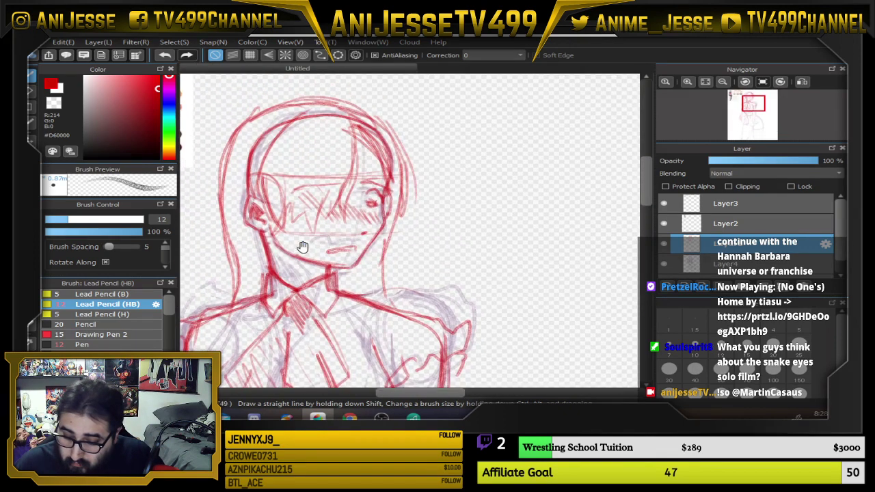
{"action": "key", "text": "e"}
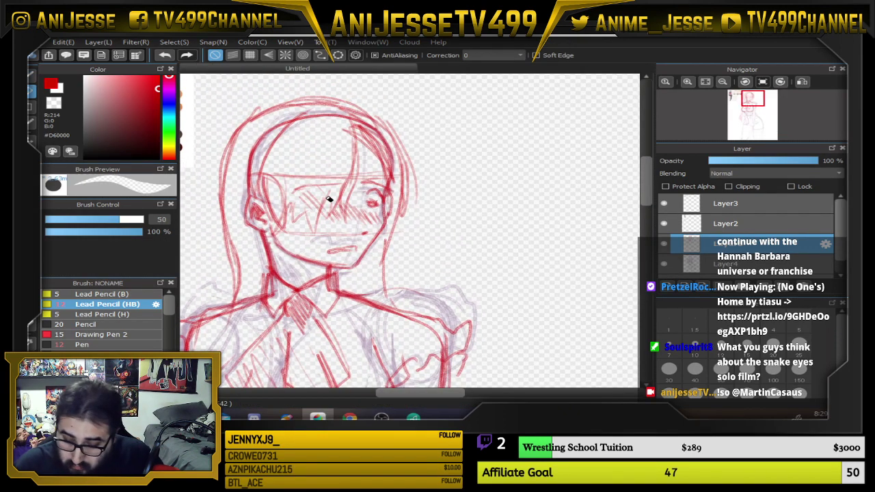
{"action": "mouse_move", "coordinate": [272, 181]}
{"action": "left_mouse_down"}
{"action": "mouse_move", "coordinate": [243, 139]}
{"action": "mouse_move", "coordinate": [228, 209]}
{"action": "mouse_move", "coordinate": [264, 123]}
{"action": "mouse_move", "coordinate": [309, 171]}
{"action": "mouse_move", "coordinate": [336, 269]}
{"action": "mouse_move", "coordinate": [358, 265]}
{"action": "mouse_move", "coordinate": [391, 139]}
{"action": "mouse_move", "coordinate": [402, 241]}
{"action": "mouse_move", "coordinate": [368, 166]}
{"action": "mouse_move", "coordinate": [332, 139]}
{"action": "mouse_move", "coordinate": [295, 275]}
{"action": "mouse_move", "coordinate": [307, 257]}
{"action": "mouse_move", "coordinate": [383, 245]}
{"action": "mouse_move", "coordinate": [270, 96]}
{"action": "left_mouse_up"}
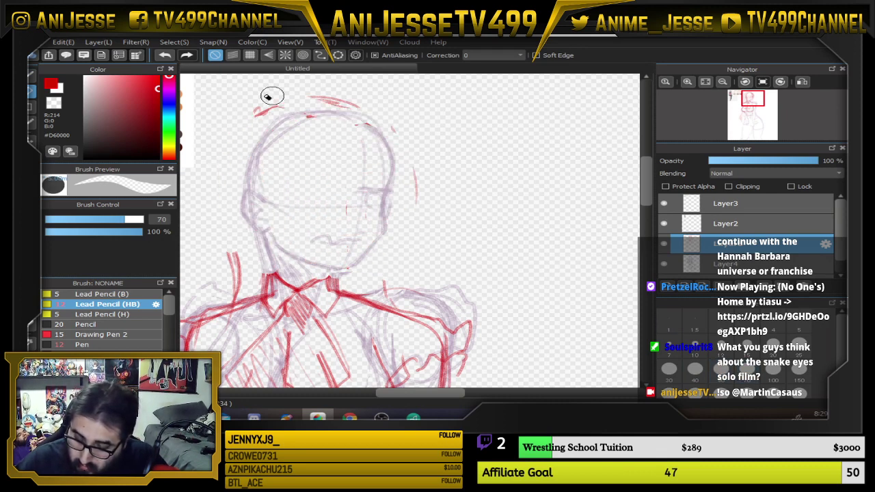
{"action": "left_click", "coordinate": [143, 220]}
{"action": "left_click_drag", "start_coordinate": [461, 179], "coordinate": [362, 112]}
{"action": "left_click", "coordinate": [696, 370]}
{"action": "left_click", "coordinate": [695, 392]}
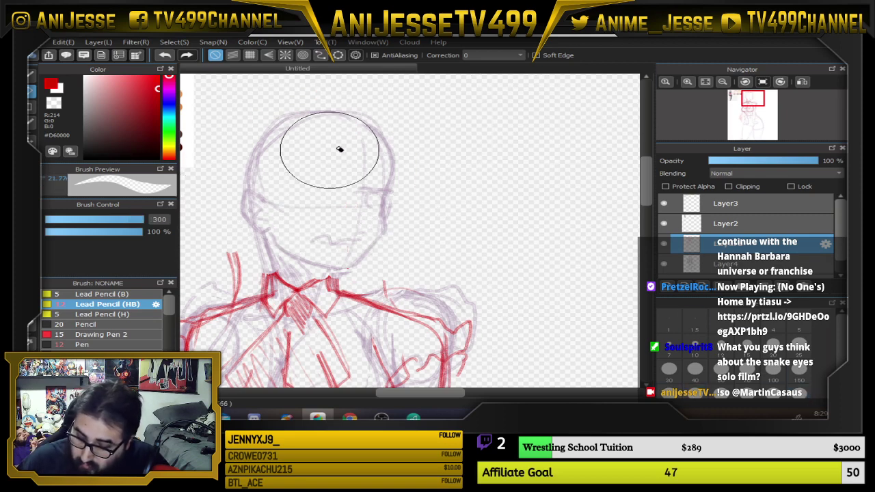
With the 12 px pencil, reinforce the skirt's curved waistline and draw the hip edges at both of its ends
{"action": "key", "text": "e"}
{"action": "scroll", "coordinate": [348, 166], "scroll_direction": "down", "scroll_amount": 4}
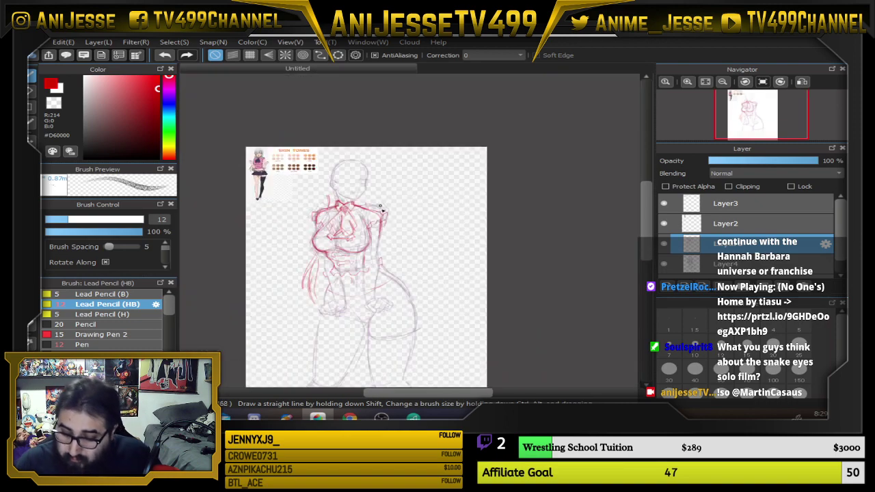
{"action": "left_click_drag", "start_coordinate": [390, 253], "coordinate": [384, 193]}
{"action": "scroll", "coordinate": [361, 231], "scroll_direction": "up", "scroll_amount": 3}
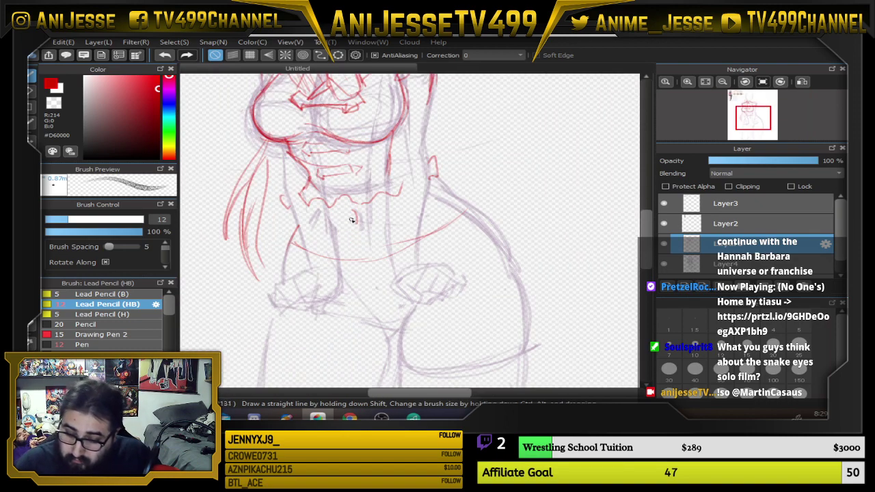
{"action": "scroll", "coordinate": [352, 220], "scroll_direction": "up", "scroll_amount": 2}
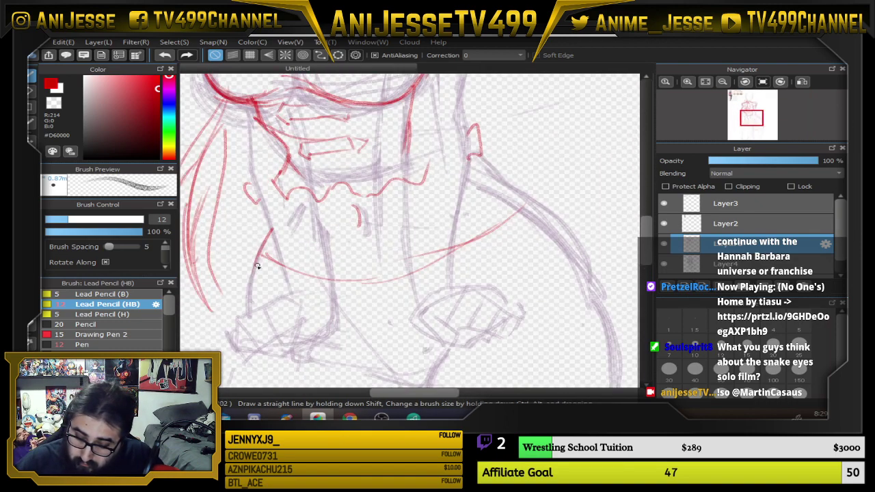
{"action": "left_click_drag", "start_coordinate": [261, 250], "coordinate": [236, 298]}
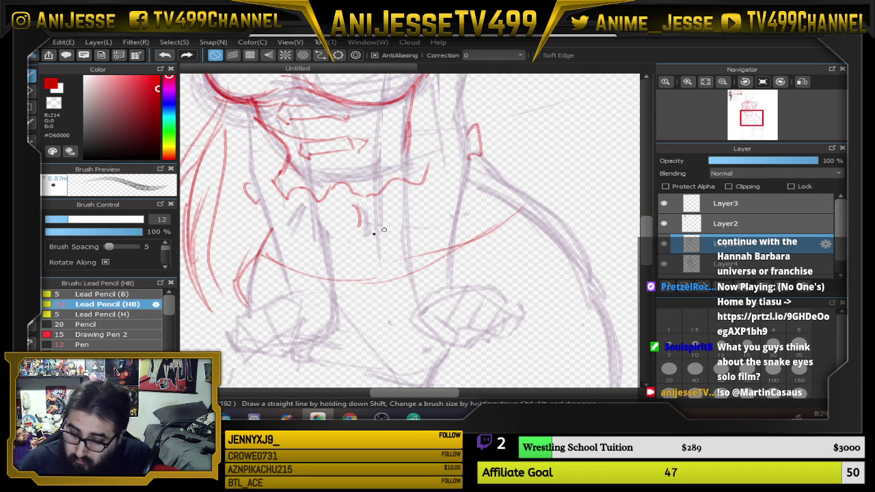
{"action": "mouse_move", "coordinate": [269, 224]}
{"action": "left_mouse_down"}
{"action": "mouse_move", "coordinate": [288, 268]}
{"action": "mouse_move", "coordinate": [259, 227]}
{"action": "mouse_move", "coordinate": [293, 262]}
{"action": "mouse_move", "coordinate": [413, 247]}
{"action": "mouse_move", "coordinate": [345, 276]}
{"action": "mouse_move", "coordinate": [411, 270]}
{"action": "mouse_move", "coordinate": [330, 278]}
{"action": "mouse_move", "coordinate": [515, 221]}
{"action": "mouse_move", "coordinate": [469, 235]}
{"action": "mouse_move", "coordinate": [452, 256]}
{"action": "mouse_move", "coordinate": [508, 194]}
{"action": "left_mouse_up"}
{"action": "mouse_move", "coordinate": [470, 169]}
{"action": "left_mouse_down"}
{"action": "mouse_move", "coordinate": [509, 191]}
{"action": "mouse_move", "coordinate": [538, 266]}
{"action": "left_mouse_up"}
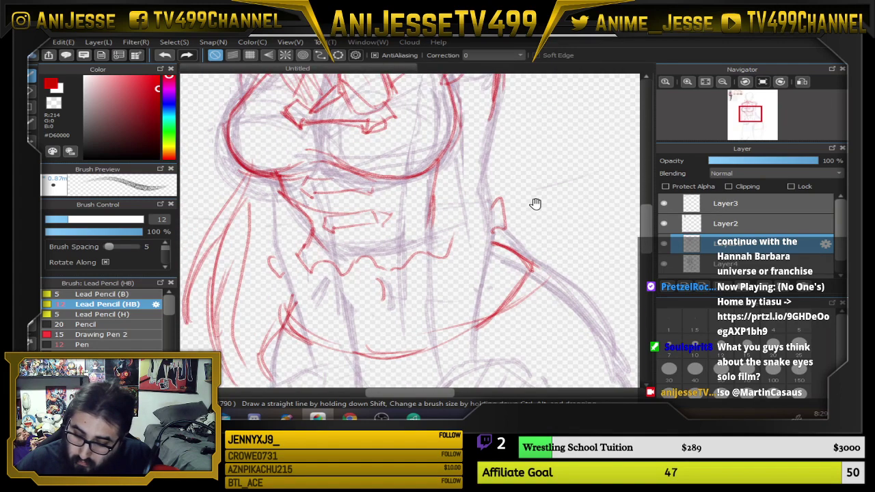
{"action": "left_click_drag", "start_coordinate": [287, 335], "coordinate": [308, 290]}
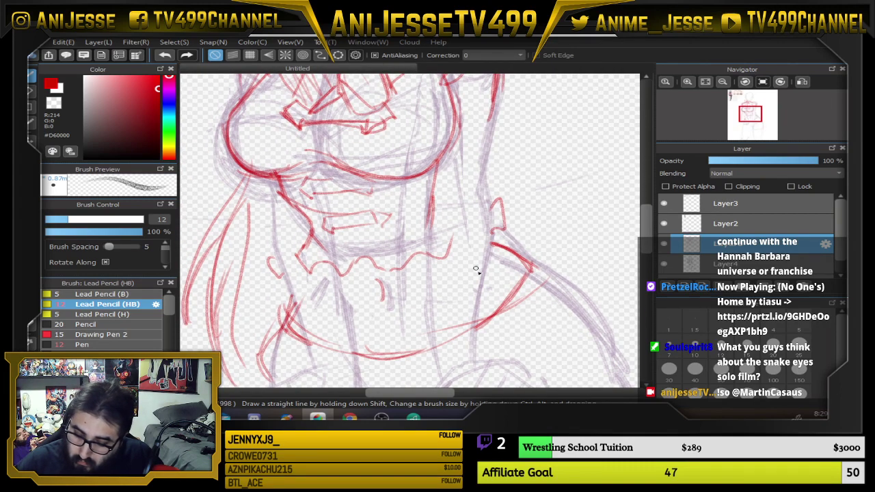
After checking the reference character's skirt, erase the hip edge at the drawing's right and redraw it slightly lower
{"action": "left_click_drag", "start_coordinate": [318, 146], "coordinate": [579, 305]}
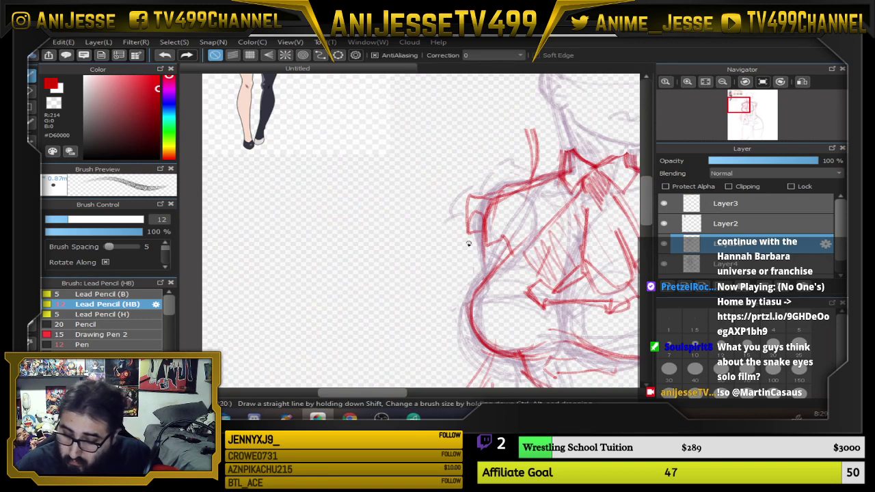
{"action": "scroll", "coordinate": [468, 243], "scroll_direction": "down", "scroll_amount": 3}
{"action": "scroll", "coordinate": [398, 244], "scroll_direction": "up", "scroll_amount": 3}
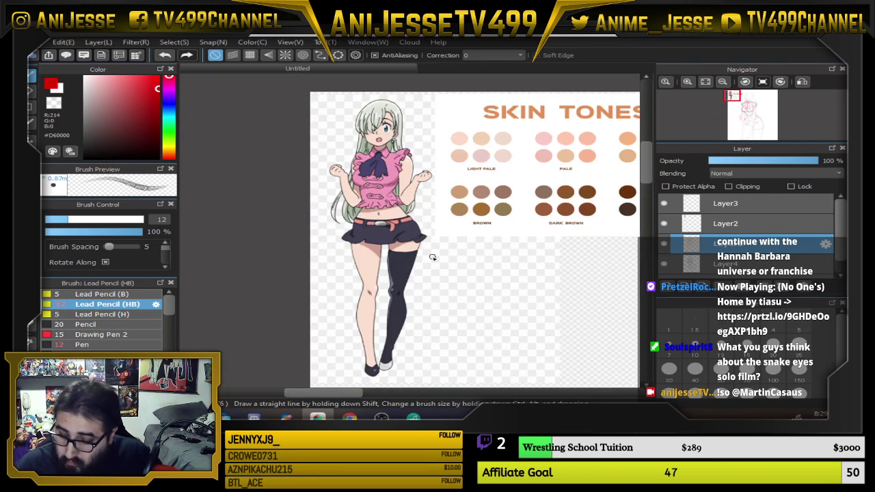
{"action": "scroll", "coordinate": [432, 258], "scroll_direction": "down", "scroll_amount": 3}
{"action": "mouse_move", "coordinate": [465, 277]}
{"action": "left_mouse_down"}
{"action": "mouse_move", "coordinate": [306, 154]}
{"action": "mouse_move", "coordinate": [221, 125]}
{"action": "left_mouse_up"}
{"action": "scroll", "coordinate": [396, 287], "scroll_direction": "up", "scroll_amount": 3}
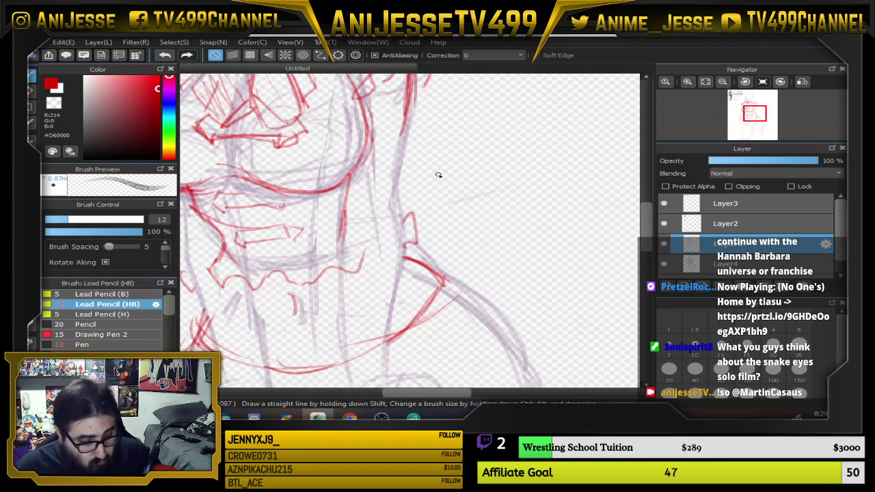
{"action": "key", "text": "e"}
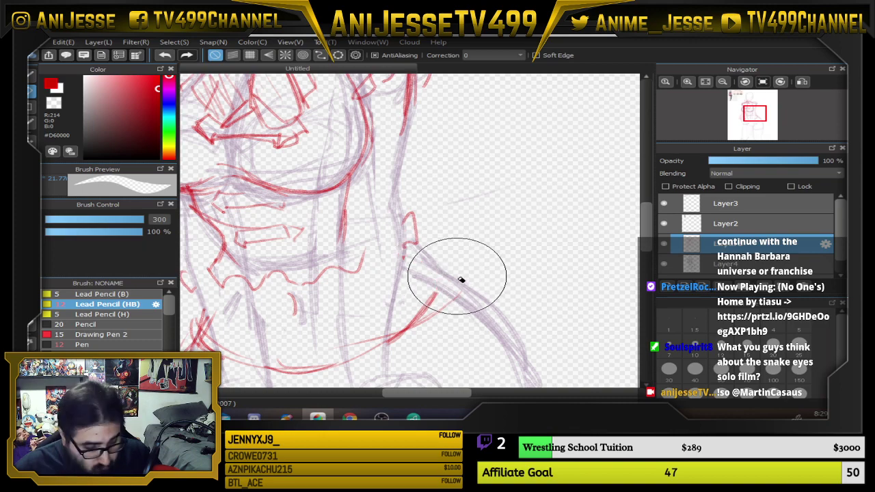
{"action": "key", "text": "b"}
{"action": "left_click_drag", "start_coordinate": [403, 268], "coordinate": [444, 297]}
{"action": "left_click_drag", "start_coordinate": [417, 275], "coordinate": [439, 292]}
{"action": "key", "text": "space"}
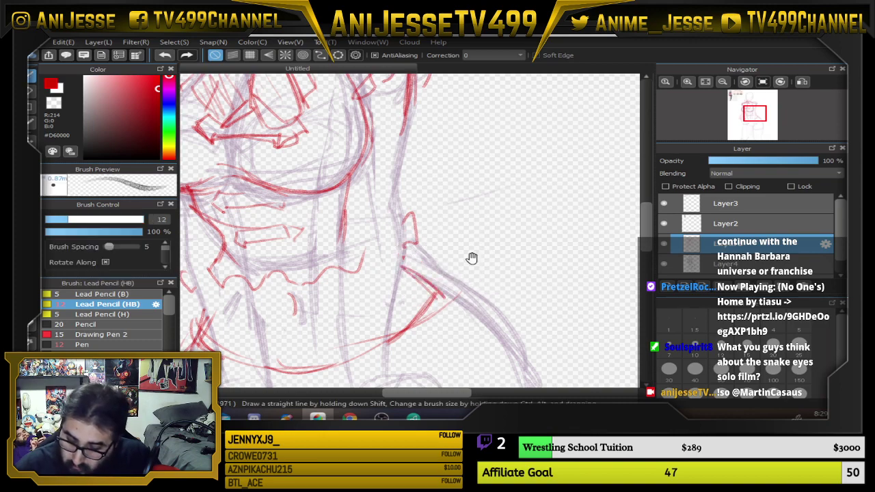
Sketch the skirt's flared corner at the drawing's left and the notched folds of the hem between the thighs
{"action": "mouse_move", "coordinate": [472, 259]}
{"action": "left_mouse_down"}
{"action": "mouse_move", "coordinate": [531, 262]}
{"action": "mouse_move", "coordinate": [500, 175]}
{"action": "mouse_move", "coordinate": [550, 209]}
{"action": "mouse_move", "coordinate": [606, 309]}
{"action": "mouse_move", "coordinate": [557, 217]}
{"action": "left_mouse_up"}
{"action": "scroll", "coordinate": [531, 262], "scroll_direction": "down", "scroll_amount": 3}
{"action": "scroll", "coordinate": [494, 211], "scroll_direction": "up", "scroll_amount": 3}
{"action": "key", "text": "space"}
{"action": "mouse_move", "coordinate": [335, 205]}
{"action": "left_mouse_down"}
{"action": "mouse_move", "coordinate": [299, 257]}
{"action": "mouse_move", "coordinate": [281, 266]}
{"action": "left_mouse_up"}
{"action": "left_click_drag", "start_coordinate": [281, 266], "coordinate": [293, 277]}
{"action": "mouse_move", "coordinate": [402, 284]}
{"action": "left_mouse_down"}
{"action": "mouse_move", "coordinate": [386, 318]}
{"action": "mouse_move", "coordinate": [435, 330]}
{"action": "mouse_move", "coordinate": [436, 281]}
{"action": "mouse_move", "coordinate": [458, 325]}
{"action": "mouse_move", "coordinate": [530, 318]}
{"action": "mouse_move", "coordinate": [517, 300]}
{"action": "left_mouse_up"}
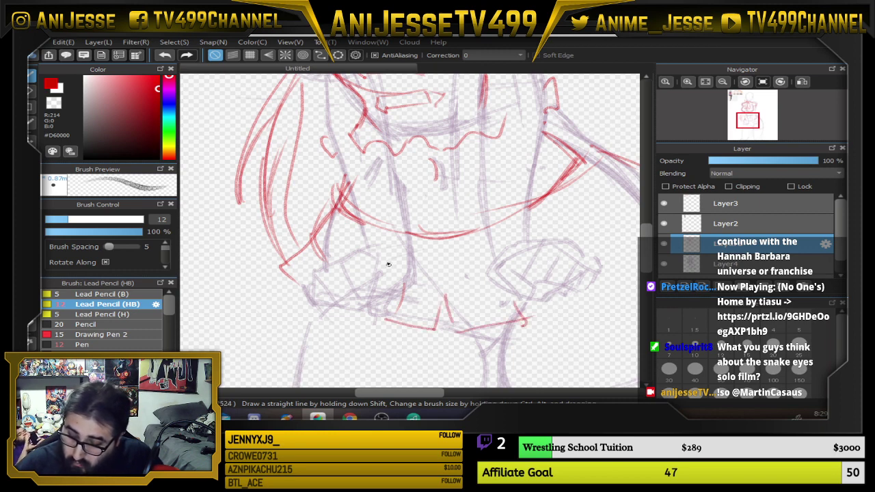
Extend the skirt hem to both sides and draw the flared corner and curved side edge at the drawing's right
{"action": "key", "text": "space"}
{"action": "mouse_move", "coordinate": [522, 281]}
{"action": "left_mouse_down"}
{"action": "mouse_move", "coordinate": [406, 271]}
{"action": "mouse_move", "coordinate": [437, 299]}
{"action": "mouse_move", "coordinate": [503, 265]}
{"action": "mouse_move", "coordinate": [568, 253]}
{"action": "mouse_move", "coordinate": [634, 265]}
{"action": "left_mouse_up"}
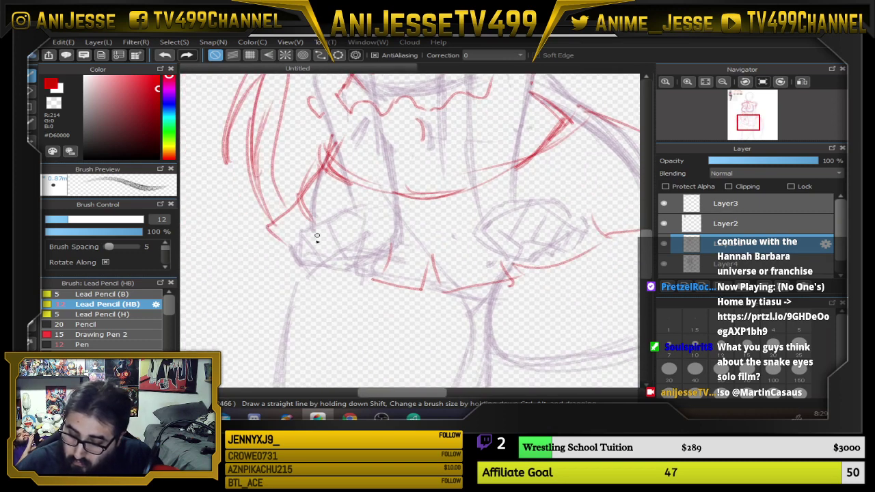
{"action": "left_click_drag", "start_coordinate": [276, 236], "coordinate": [347, 283]}
{"action": "key", "text": "space"}
{"action": "left_click_drag", "start_coordinate": [633, 229], "coordinate": [484, 279]}
{"action": "mouse_move", "coordinate": [432, 296]}
{"action": "left_mouse_down"}
{"action": "mouse_move", "coordinate": [494, 279]}
{"action": "mouse_move", "coordinate": [540, 227]}
{"action": "mouse_move", "coordinate": [470, 186]}
{"action": "mouse_move", "coordinate": [409, 166]}
{"action": "mouse_move", "coordinate": [528, 226]}
{"action": "mouse_move", "coordinate": [575, 230]}
{"action": "left_mouse_up"}
{"action": "mouse_move", "coordinate": [447, 160]}
{"action": "left_mouse_down"}
{"action": "mouse_move", "coordinate": [484, 193]}
{"action": "mouse_move", "coordinate": [514, 194]}
{"action": "mouse_move", "coordinate": [614, 237]}
{"action": "left_mouse_up"}
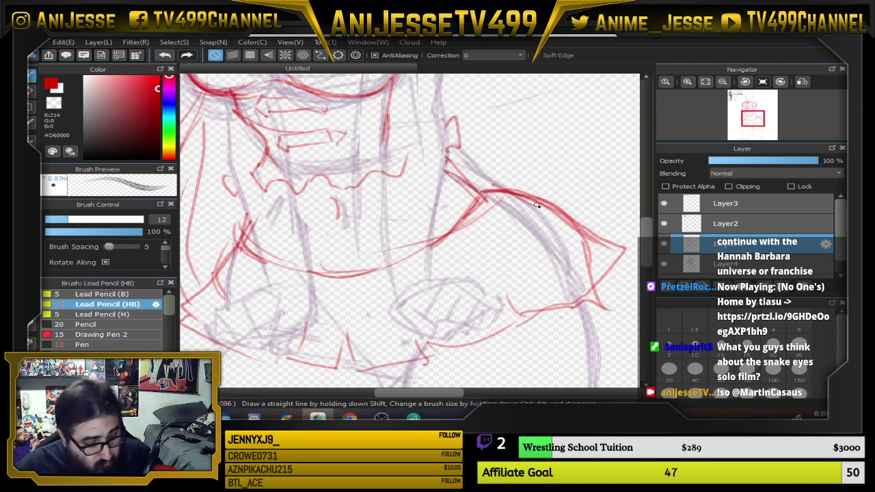
Erase the skirt's curved side edge at the drawing's right and redraw it straighter from the hip to the flared corner
{"action": "key", "text": "e"}
{"action": "mouse_move", "coordinate": [535, 204]}
{"action": "left_mouse_down"}
{"action": "mouse_move", "coordinate": [595, 229]}
{"action": "mouse_move", "coordinate": [596, 254]}
{"action": "left_mouse_up"}
{"action": "key", "text": "b"}
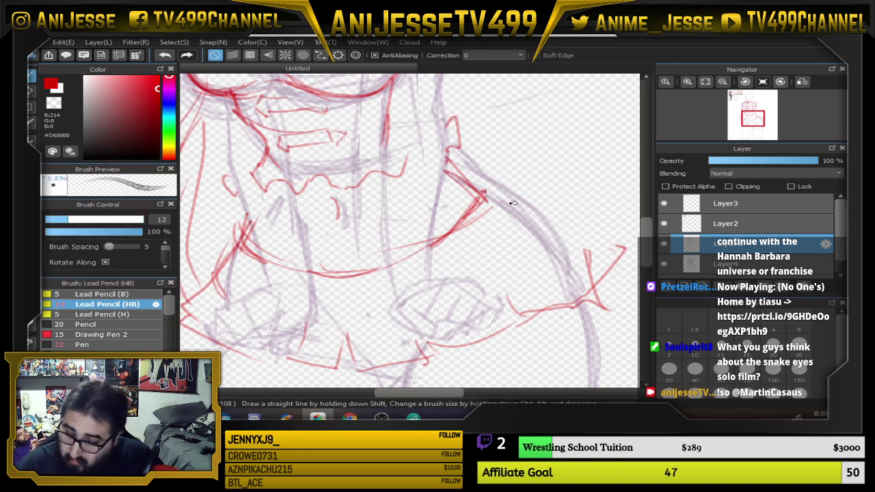
{"action": "mouse_move", "coordinate": [482, 191]}
{"action": "left_mouse_down"}
{"action": "mouse_move", "coordinate": [519, 188]}
{"action": "mouse_move", "coordinate": [614, 250]}
{"action": "left_mouse_up"}
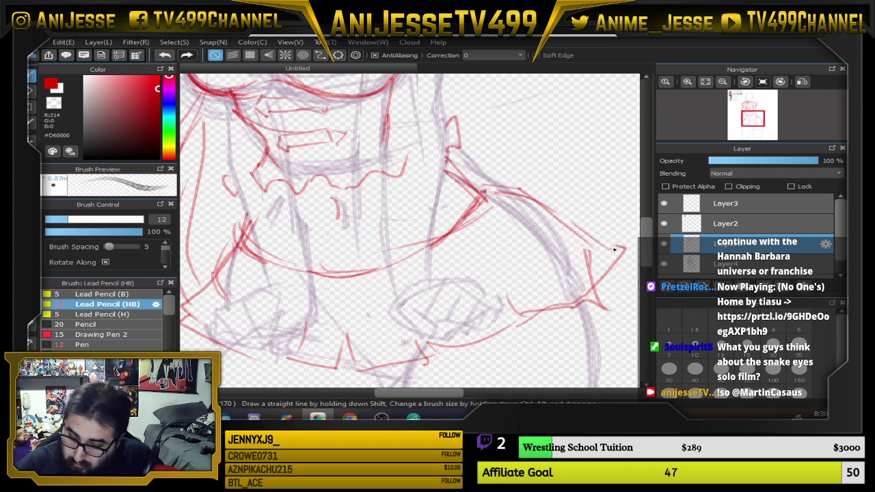
{"action": "scroll", "coordinate": [423, 273], "scroll_direction": "down", "scroll_amount": 2}
{"action": "left_click_drag", "start_coordinate": [426, 273], "coordinate": [446, 321]}
{"action": "scroll", "coordinate": [478, 340], "scroll_direction": "up", "scroll_amount": 5}
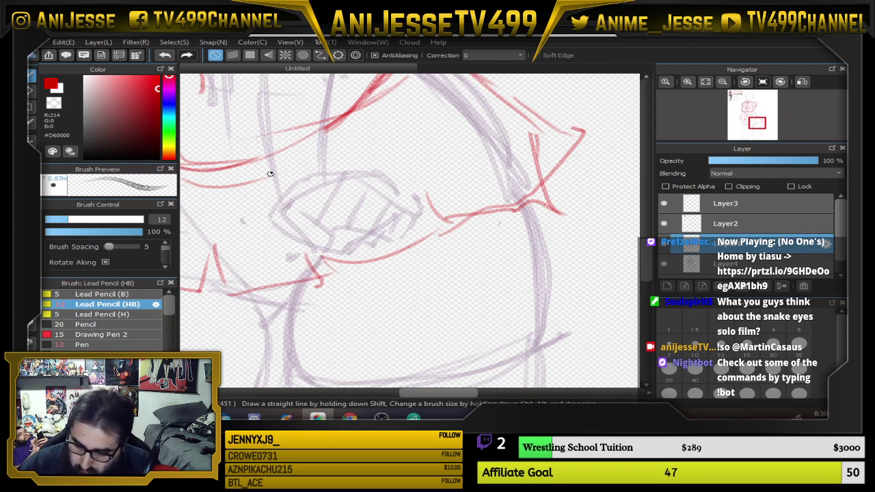
{"action": "mouse_move", "coordinate": [284, 231]}
{"action": "left_mouse_down"}
{"action": "mouse_move", "coordinate": [278, 259]}
{"action": "mouse_move", "coordinate": [311, 278]}
{"action": "mouse_move", "coordinate": [307, 250]}
{"action": "mouse_move", "coordinate": [321, 274]}
{"action": "mouse_move", "coordinate": [307, 250]}
{"action": "mouse_move", "coordinate": [330, 232]}
{"action": "mouse_move", "coordinate": [341, 270]}
{"action": "left_mouse_up"}
{"action": "left_click_drag", "start_coordinate": [351, 240], "coordinate": [349, 270]}
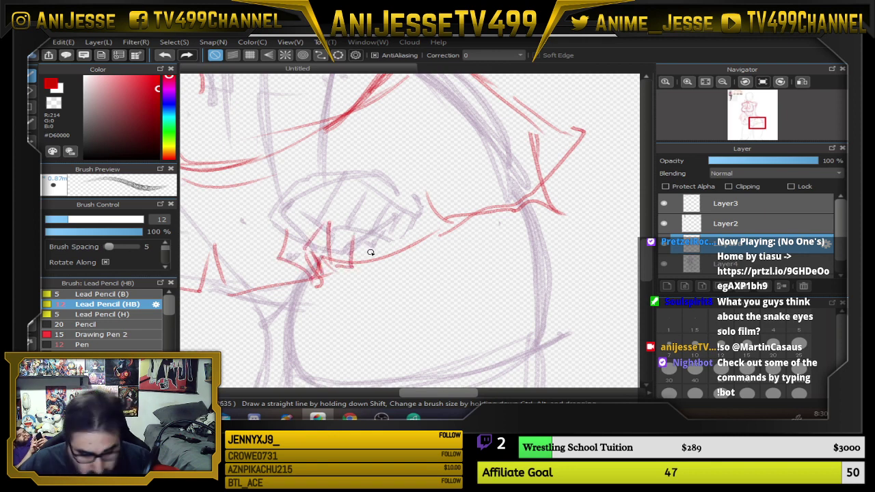
{"action": "key", "text": "ctrl+z"}
{"action": "key", "text": "ctrl+z"}
{"action": "key", "text": "ctrl+z"}
{"action": "key", "text": "ctrl+z"}
{"action": "key", "text": "ctrl+z"}
{"action": "key", "text": "ctrl+z"}
{"action": "key", "text": "ctrl+z"}
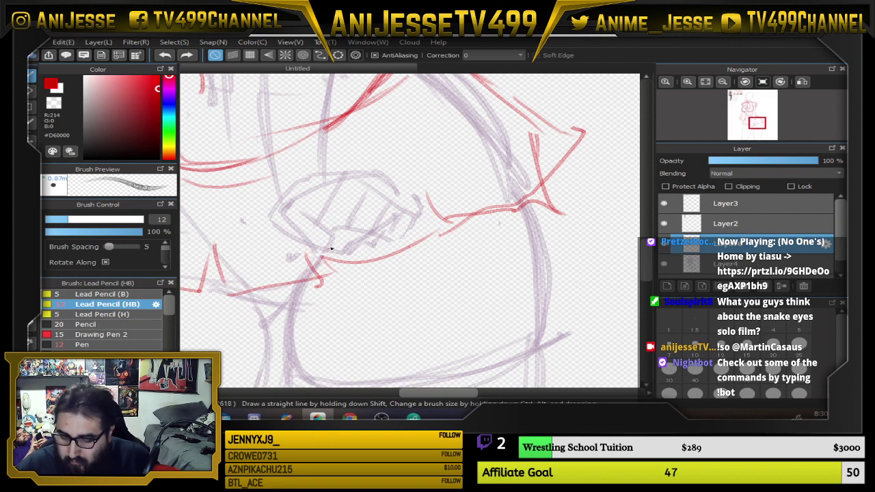
Draw the outer and inner contours of the arm at the drawing's right, from the ruffled sleeve down past the waist
{"action": "scroll", "coordinate": [331, 249], "scroll_direction": "down", "scroll_amount": 2}
{"action": "scroll", "coordinate": [329, 247], "scroll_direction": "down", "scroll_amount": 4}
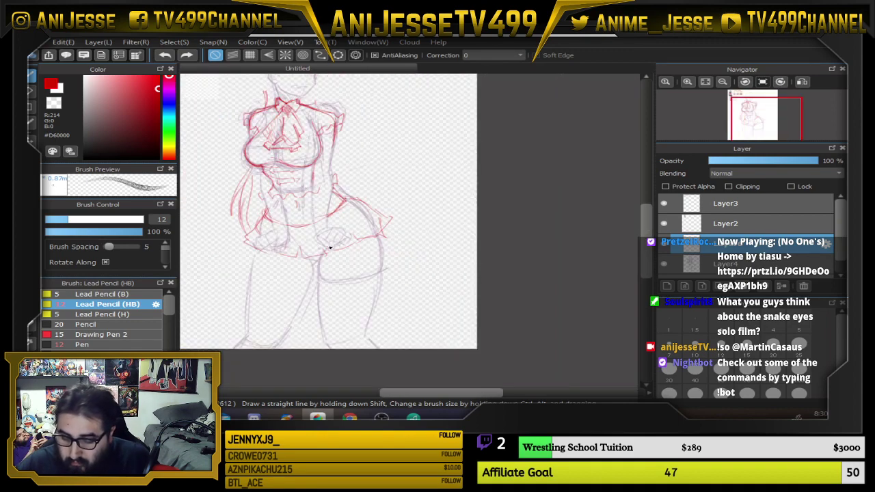
{"action": "scroll", "coordinate": [305, 240], "scroll_direction": "up", "scroll_amount": 2}
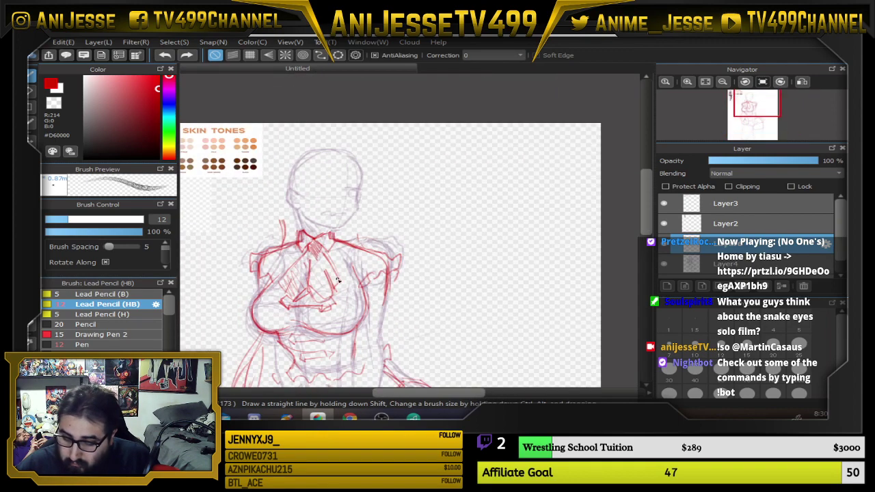
{"action": "scroll", "coordinate": [351, 197], "scroll_direction": "up", "scroll_amount": 1}
{"action": "left_click_drag", "start_coordinate": [336, 214], "coordinate": [350, 189]}
{"action": "scroll", "coordinate": [350, 189], "scroll_direction": "down", "scroll_amount": 1}
{"action": "scroll", "coordinate": [345, 265], "scroll_direction": "up", "scroll_amount": 4}
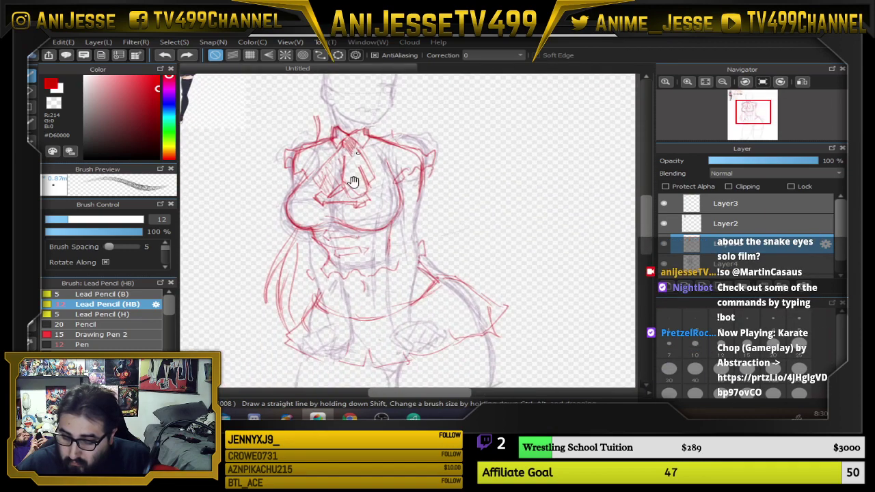
{"action": "left_click_drag", "start_coordinate": [412, 183], "coordinate": [412, 290]}
{"action": "left_click_drag", "start_coordinate": [478, 94], "coordinate": [457, 223]}
{"action": "mouse_move", "coordinate": [470, 159]}
{"action": "left_mouse_down"}
{"action": "mouse_move", "coordinate": [457, 231]}
{"action": "mouse_move", "coordinate": [462, 267]}
{"action": "left_mouse_up"}
{"action": "mouse_move", "coordinate": [417, 230]}
{"action": "left_mouse_down"}
{"action": "mouse_move", "coordinate": [407, 279]}
{"action": "mouse_move", "coordinate": [413, 248]}
{"action": "mouse_move", "coordinate": [412, 322]}
{"action": "left_mouse_up"}
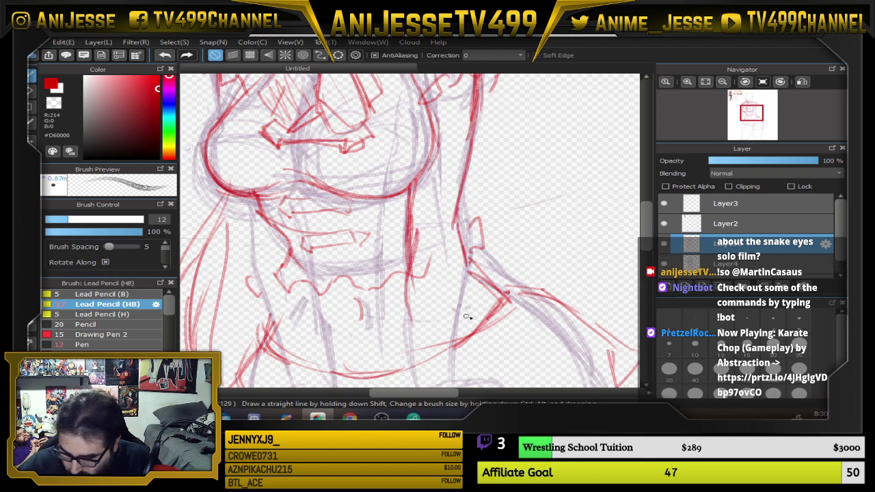
Continue both contours of that arm down over the skirt's waistline to the wrist
{"action": "left_click_drag", "start_coordinate": [468, 317], "coordinate": [462, 232]}
{"action": "left_click_drag", "start_coordinate": [406, 172], "coordinate": [405, 285]}
{"action": "left_click_drag", "start_coordinate": [399, 193], "coordinate": [411, 305]}
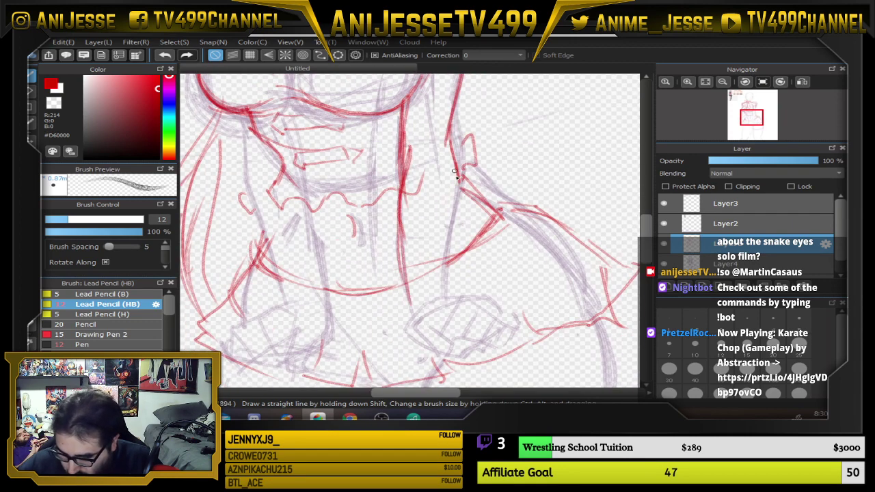
{"action": "left_click_drag", "start_coordinate": [451, 145], "coordinate": [445, 268]}
{"action": "left_click_drag", "start_coordinate": [452, 214], "coordinate": [446, 274]}
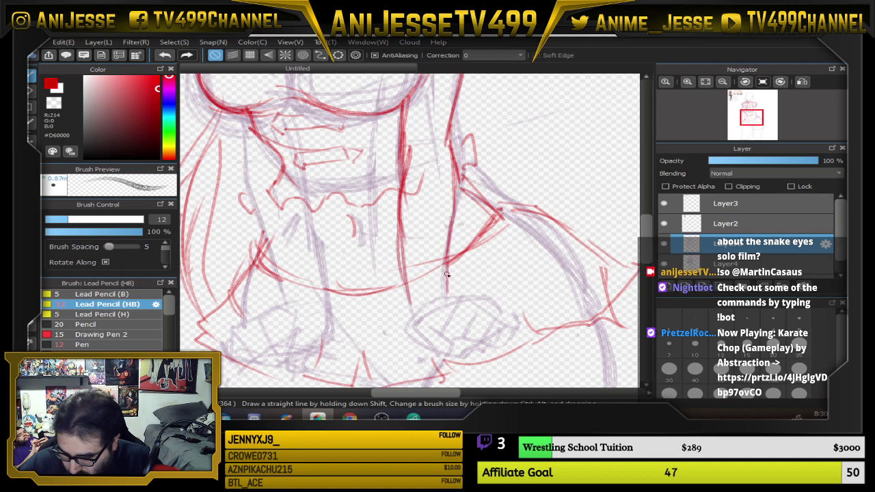
Add the wrist line, thumb and outer hand edge to the arm at the drawing's right
{"action": "scroll", "coordinate": [440, 319], "scroll_direction": "down", "scroll_amount": 2}
{"action": "mouse_move", "coordinate": [395, 190]}
{"action": "left_mouse_down"}
{"action": "mouse_move", "coordinate": [410, 266]}
{"action": "mouse_move", "coordinate": [437, 312]}
{"action": "mouse_move", "coordinate": [479, 291]}
{"action": "left_mouse_up"}
{"action": "left_click_drag", "start_coordinate": [447, 248], "coordinate": [470, 298]}
{"action": "mouse_move", "coordinate": [411, 247]}
{"action": "left_mouse_down"}
{"action": "mouse_move", "coordinate": [445, 239]}
{"action": "mouse_move", "coordinate": [475, 296]}
{"action": "mouse_move", "coordinate": [407, 245]}
{"action": "mouse_move", "coordinate": [394, 297]}
{"action": "mouse_move", "coordinate": [418, 304]}
{"action": "left_mouse_up"}
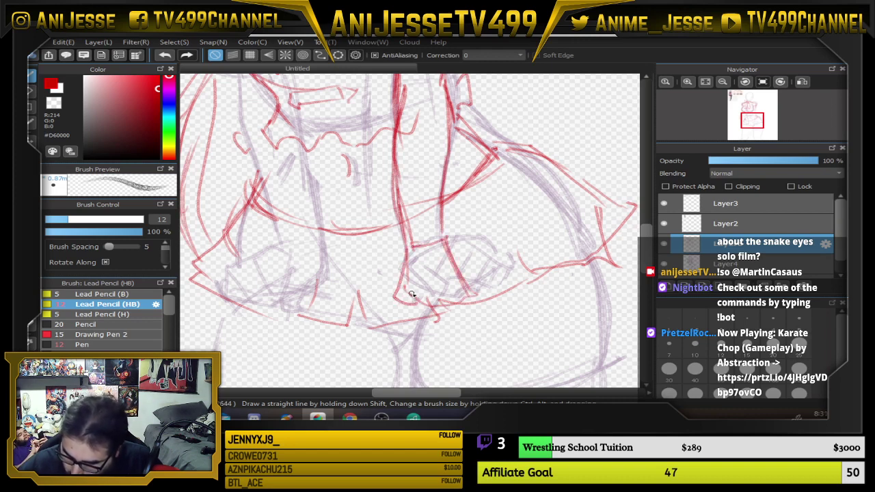
Draw both contours of the arm at the drawing's left, from below the bust down to the skirt
{"action": "left_click_drag", "start_coordinate": [454, 207], "coordinate": [508, 312]}
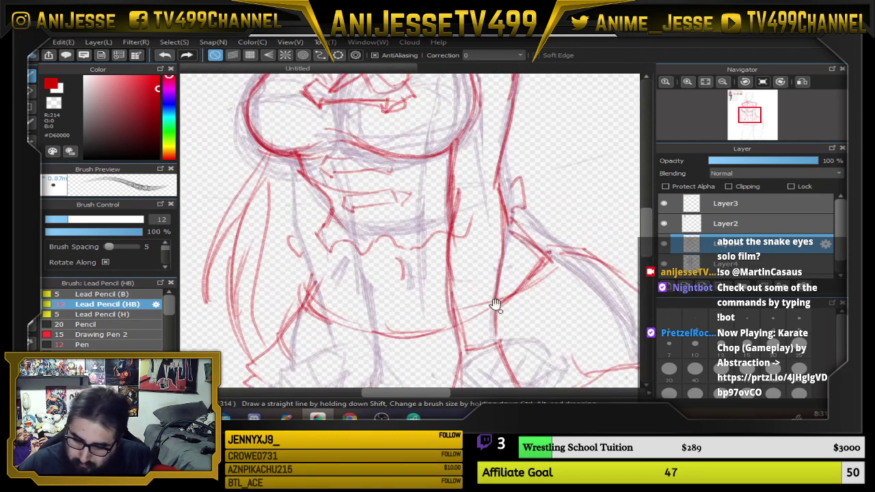
{"action": "mouse_move", "coordinate": [289, 162]}
{"action": "left_mouse_down"}
{"action": "mouse_move", "coordinate": [302, 250]}
{"action": "mouse_move", "coordinate": [340, 345]}
{"action": "left_mouse_up"}
{"action": "left_click_drag", "start_coordinate": [352, 246], "coordinate": [373, 365]}
{"action": "left_click_drag", "start_coordinate": [357, 265], "coordinate": [373, 381]}
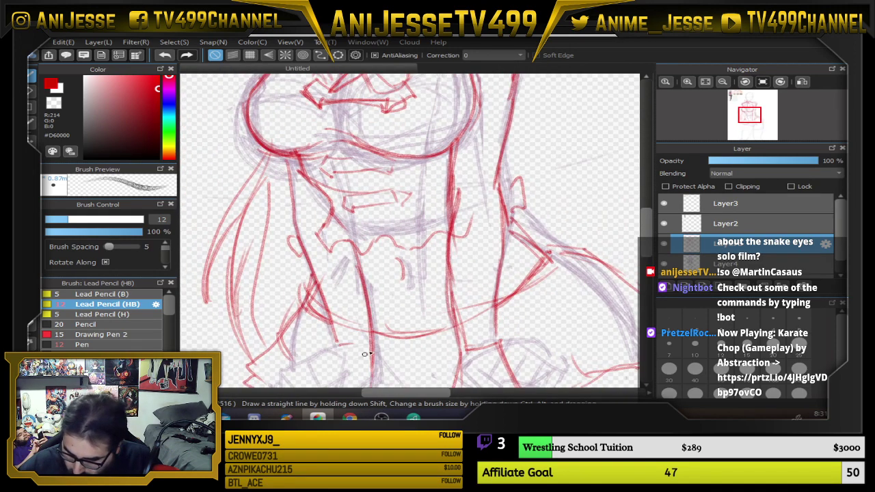
{"action": "left_click_drag", "start_coordinate": [405, 203], "coordinate": [433, 301]}
{"action": "mouse_move", "coordinate": [328, 333]}
{"action": "left_mouse_down"}
{"action": "mouse_move", "coordinate": [288, 127]}
{"action": "mouse_move", "coordinate": [319, 253]}
{"action": "left_mouse_up"}
Outline the hand at the drawing's left over the skirt hem, with its wrist, thumb and outer edge
{"action": "scroll", "coordinate": [521, 233], "scroll_direction": "down", "scroll_amount": 5}
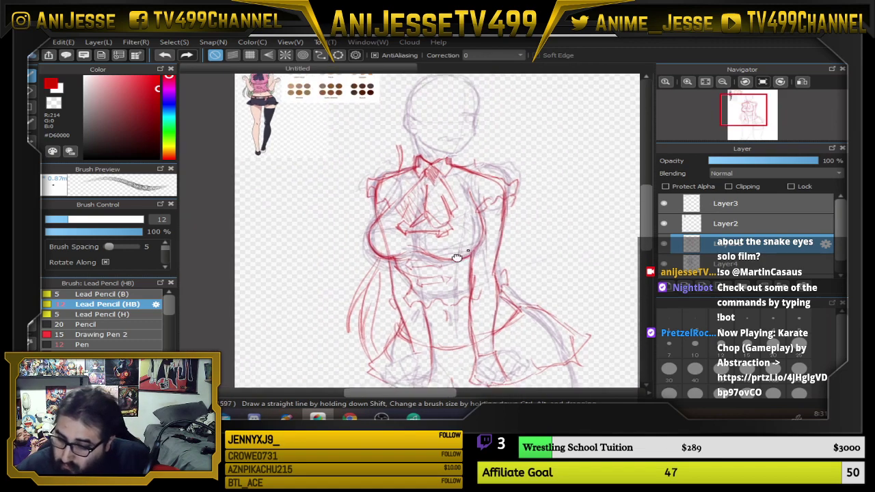
{"action": "scroll", "coordinate": [381, 171], "scroll_direction": "up", "scroll_amount": 5}
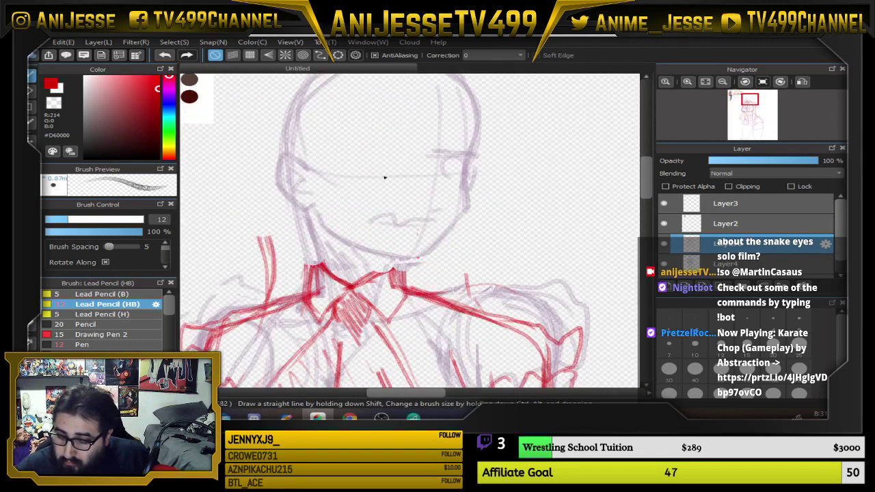
{"action": "scroll", "coordinate": [389, 203], "scroll_direction": "down", "scroll_amount": 5}
{"action": "scroll", "coordinate": [340, 216], "scroll_direction": "up", "scroll_amount": 6}
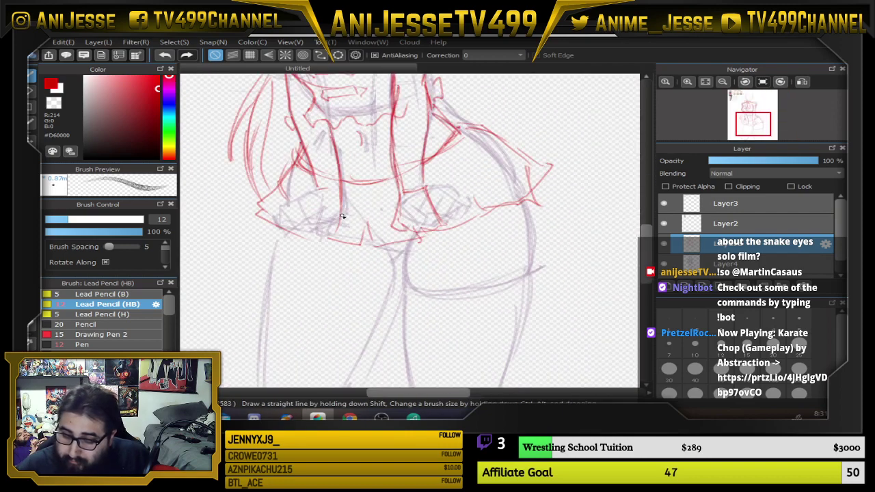
{"action": "left_click_drag", "start_coordinate": [340, 193], "coordinate": [347, 222]}
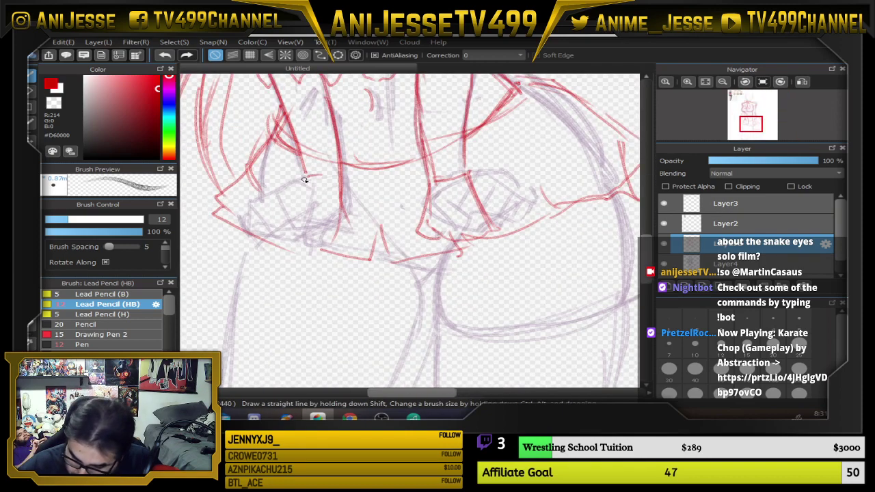
{"action": "mouse_move", "coordinate": [307, 179]}
{"action": "left_mouse_down"}
{"action": "mouse_move", "coordinate": [270, 235]}
{"action": "mouse_move", "coordinate": [278, 234]}
{"action": "mouse_move", "coordinate": [273, 253]}
{"action": "mouse_move", "coordinate": [315, 251]}
{"action": "mouse_move", "coordinate": [335, 239]}
{"action": "mouse_move", "coordinate": [345, 248]}
{"action": "mouse_move", "coordinate": [361, 222]}
{"action": "mouse_move", "coordinate": [341, 168]}
{"action": "mouse_move", "coordinate": [352, 224]}
{"action": "left_mouse_up"}
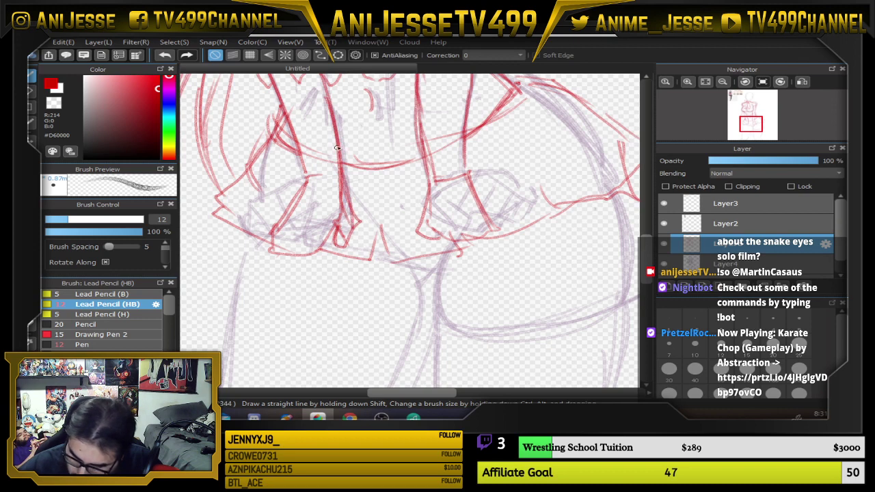
{"action": "left_click_drag", "start_coordinate": [338, 147], "coordinate": [340, 168]}
Reinforce the outer edge of the hand at the drawing's right and sketch the finger shapes under both hands
{"action": "mouse_move", "coordinate": [427, 153]}
{"action": "left_mouse_down"}
{"action": "mouse_move", "coordinate": [431, 229]}
{"action": "mouse_move", "coordinate": [451, 243]}
{"action": "mouse_move", "coordinate": [495, 238]}
{"action": "mouse_move", "coordinate": [471, 176]}
{"action": "mouse_move", "coordinate": [508, 240]}
{"action": "left_mouse_up"}
{"action": "mouse_move", "coordinate": [277, 228]}
{"action": "left_mouse_down"}
{"action": "mouse_move", "coordinate": [273, 271]}
{"action": "mouse_move", "coordinate": [293, 273]}
{"action": "mouse_move", "coordinate": [335, 229]}
{"action": "left_mouse_up"}
{"action": "left_click_drag", "start_coordinate": [332, 236], "coordinate": [313, 265]}
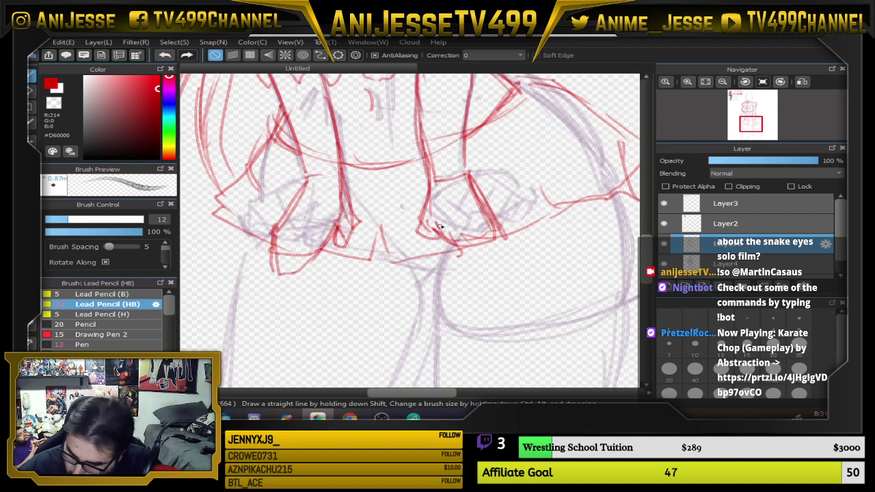
{"action": "mouse_move", "coordinate": [441, 227]}
{"action": "left_mouse_down"}
{"action": "mouse_move", "coordinate": [458, 263]}
{"action": "mouse_move", "coordinate": [479, 275]}
{"action": "mouse_move", "coordinate": [496, 235]}
{"action": "mouse_move", "coordinate": [467, 256]}
{"action": "mouse_move", "coordinate": [468, 270]}
{"action": "mouse_move", "coordinate": [488, 252]}
{"action": "left_mouse_up"}
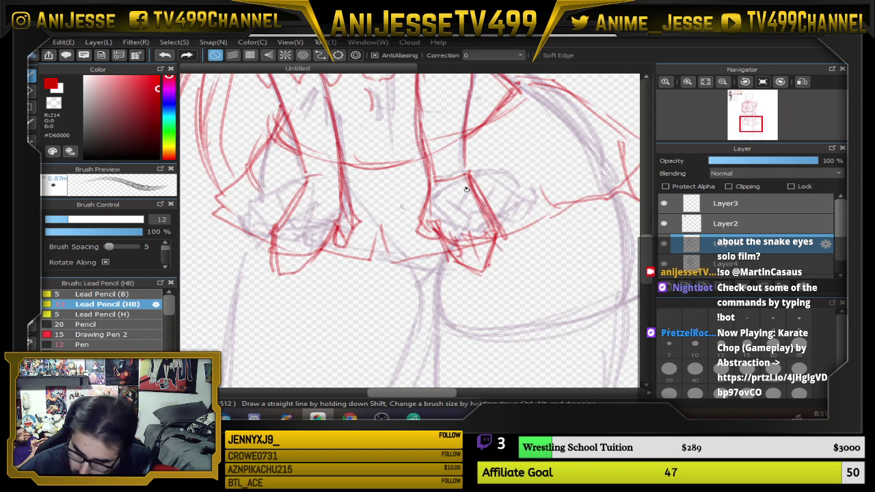
{"action": "left_click_drag", "start_coordinate": [496, 187], "coordinate": [480, 264]}
After checking the reference character's belt, draw a belt band along the skirt's waistline with an oval buckle between the arms
{"action": "scroll", "coordinate": [474, 148], "scroll_direction": "down", "scroll_amount": 2}
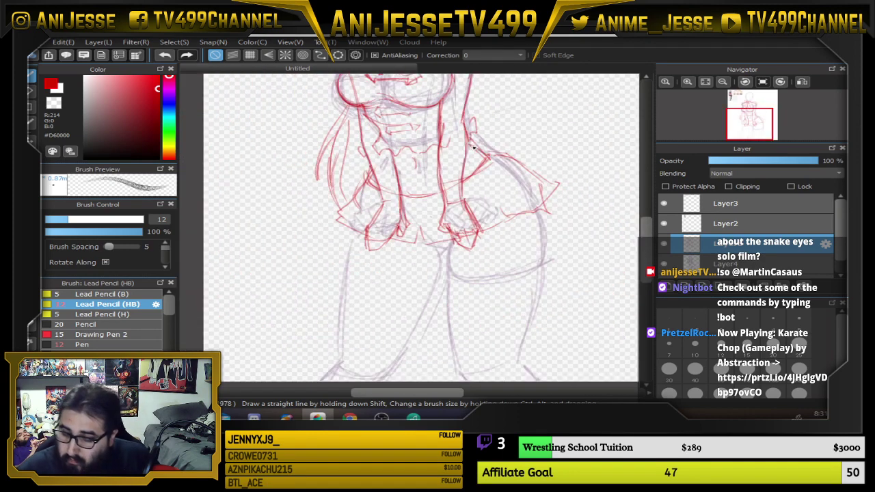
{"action": "left_click_drag", "start_coordinate": [499, 169], "coordinate": [452, 259]}
{"action": "scroll", "coordinate": [409, 200], "scroll_direction": "down", "scroll_amount": 2}
{"action": "left_click_drag", "start_coordinate": [373, 169], "coordinate": [390, 218]}
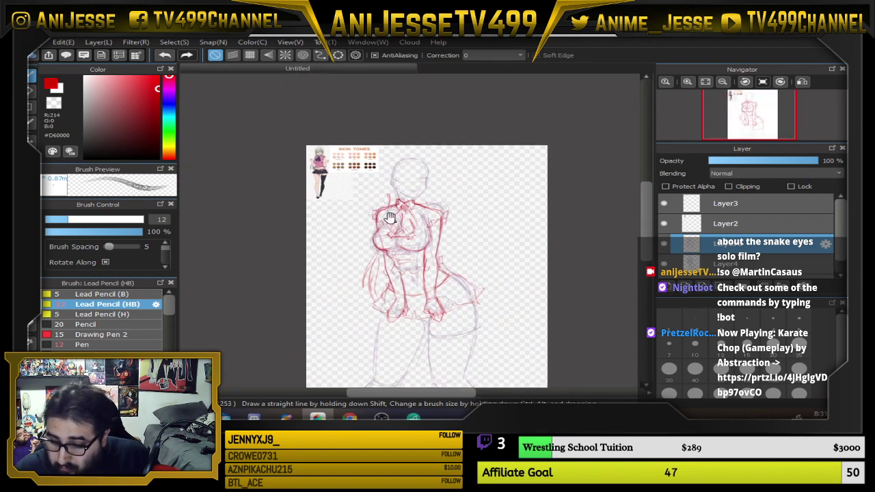
{"action": "scroll", "coordinate": [390, 217], "scroll_direction": "up", "scroll_amount": 5}
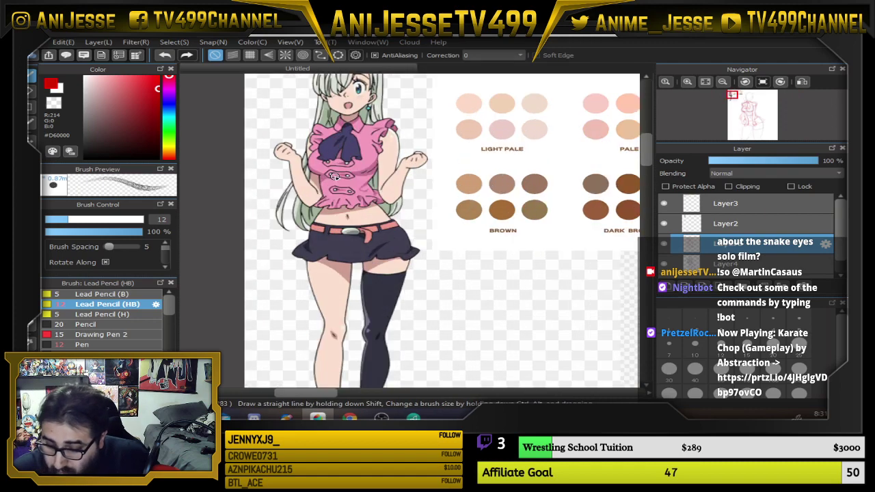
{"action": "scroll", "coordinate": [335, 178], "scroll_direction": "down", "scroll_amount": 4}
{"action": "left_click_drag", "start_coordinate": [517, 294], "coordinate": [368, 64]}
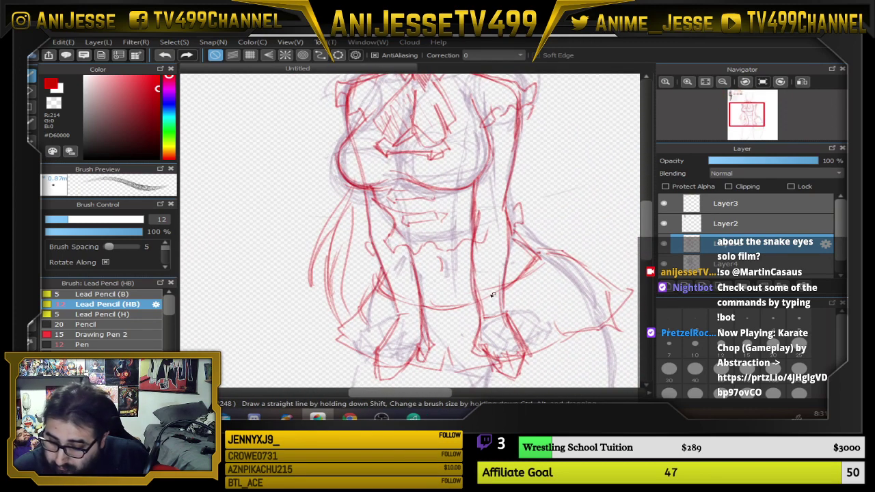
{"action": "left_click_drag", "start_coordinate": [388, 296], "coordinate": [518, 277]}
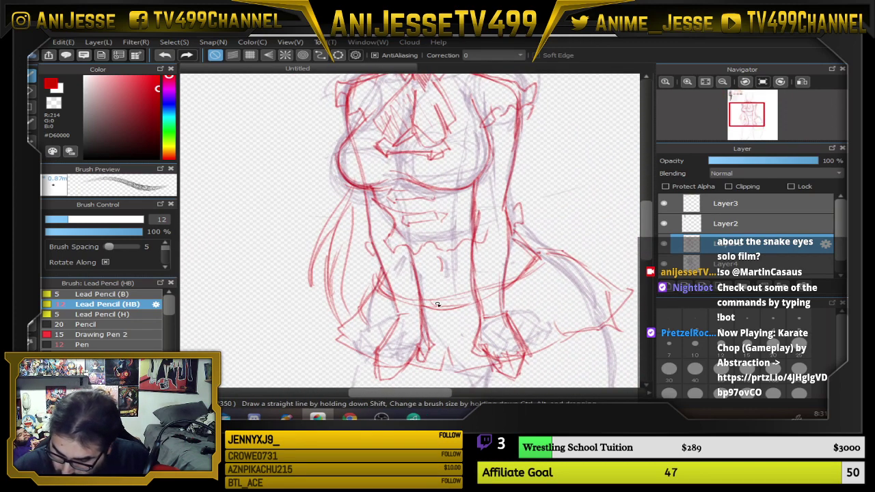
{"action": "mouse_move", "coordinate": [434, 306]}
{"action": "left_mouse_down"}
{"action": "mouse_move", "coordinate": [439, 300]}
{"action": "mouse_move", "coordinate": [432, 306]}
{"action": "mouse_move", "coordinate": [472, 337]}
{"action": "left_mouse_up"}
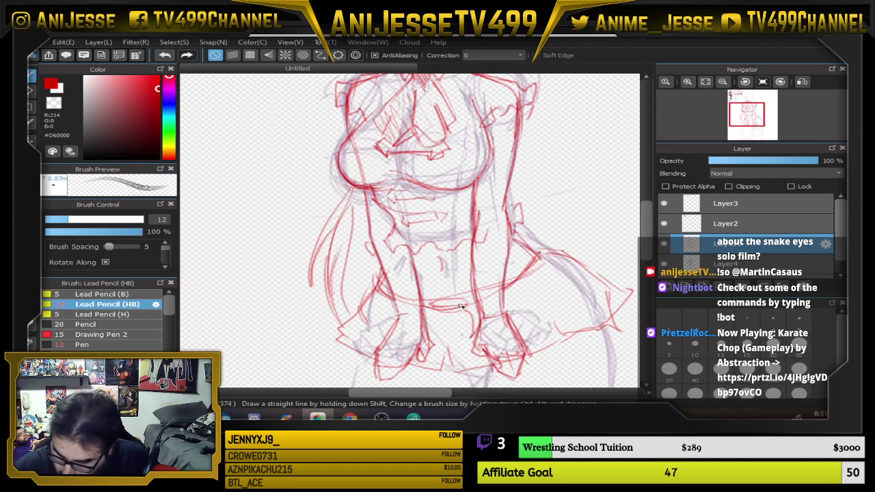
{"action": "left_click_drag", "start_coordinate": [461, 307], "coordinate": [454, 350]}
{"action": "left_click_drag", "start_coordinate": [454, 350], "coordinate": [474, 345]}
{"action": "left_click_drag", "start_coordinate": [539, 258], "coordinate": [542, 225]}
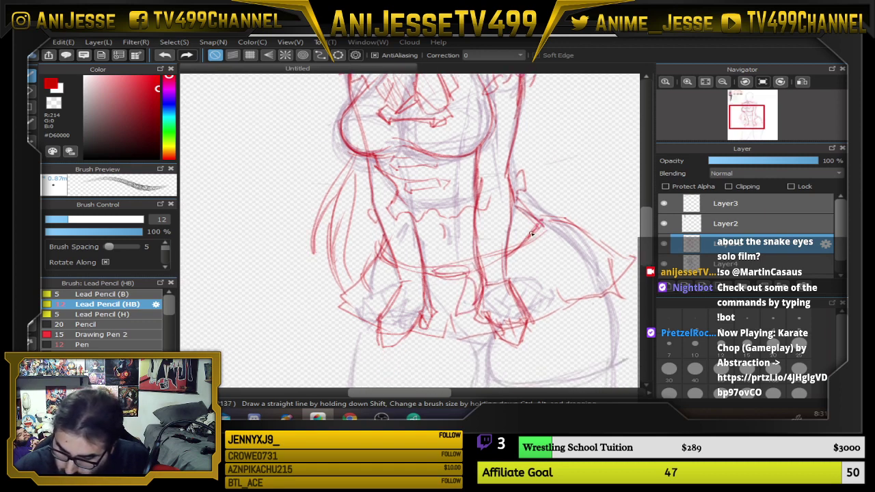
Review the sketched torso and arms, and examine the reference character's skirt, belt and legs
{"action": "left_click_drag", "start_coordinate": [531, 171], "coordinate": [514, 239]}
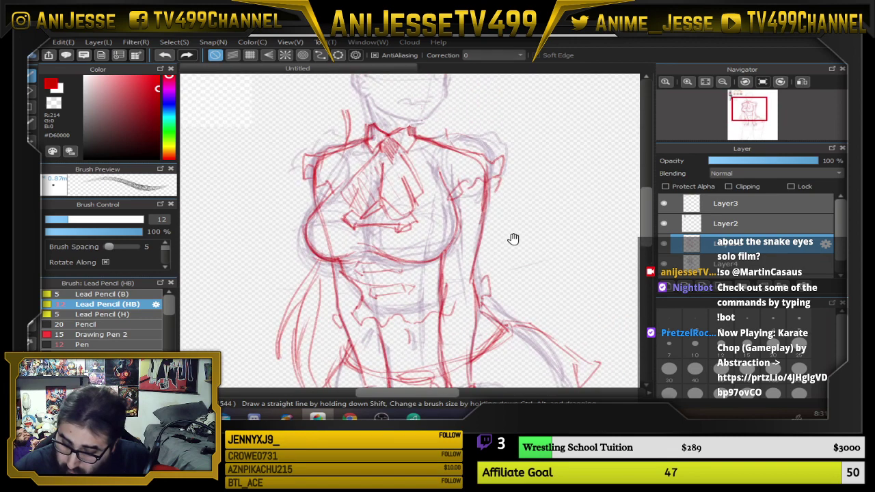
{"action": "scroll", "coordinate": [467, 231], "scroll_direction": "down", "scroll_amount": 3}
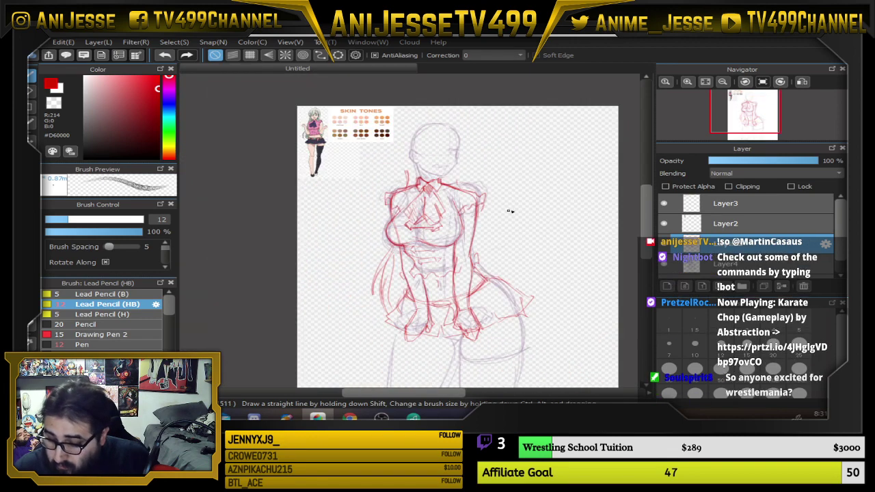
{"action": "left_click_drag", "start_coordinate": [510, 207], "coordinate": [476, 204]}
{"action": "scroll", "coordinate": [419, 316], "scroll_direction": "up", "scroll_amount": 5}
{"action": "left_click_drag", "start_coordinate": [419, 317], "coordinate": [393, 166]}
{"action": "left_click_drag", "start_coordinate": [309, 190], "coordinate": [507, 387]}
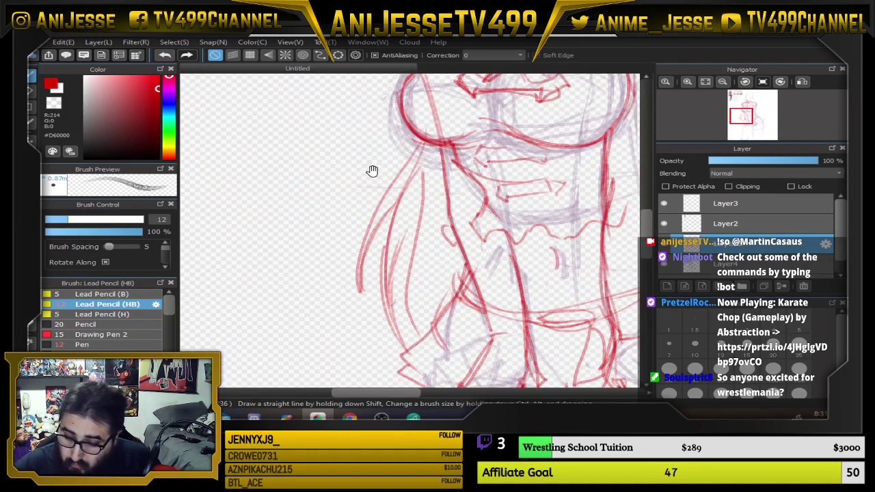
{"action": "left_click_drag", "start_coordinate": [373, 172], "coordinate": [503, 365]}
{"action": "scroll", "coordinate": [371, 216], "scroll_direction": "down", "scroll_amount": 3}
{"action": "scroll", "coordinate": [373, 179], "scroll_direction": "up", "scroll_amount": 3}
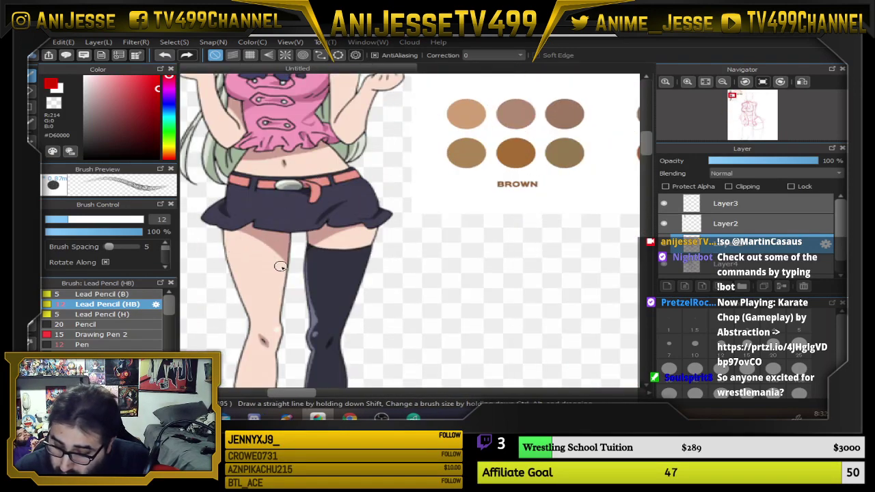
Outline the upper thigh at the drawing's right below the skirt hem, including its outer edge and the curved stocking top
{"action": "scroll", "coordinate": [344, 308], "scroll_direction": "down", "scroll_amount": 3}
{"action": "scroll", "coordinate": [344, 308], "scroll_direction": "down", "scroll_amount": 2}
{"action": "scroll", "coordinate": [357, 240], "scroll_direction": "up", "scroll_amount": 5}
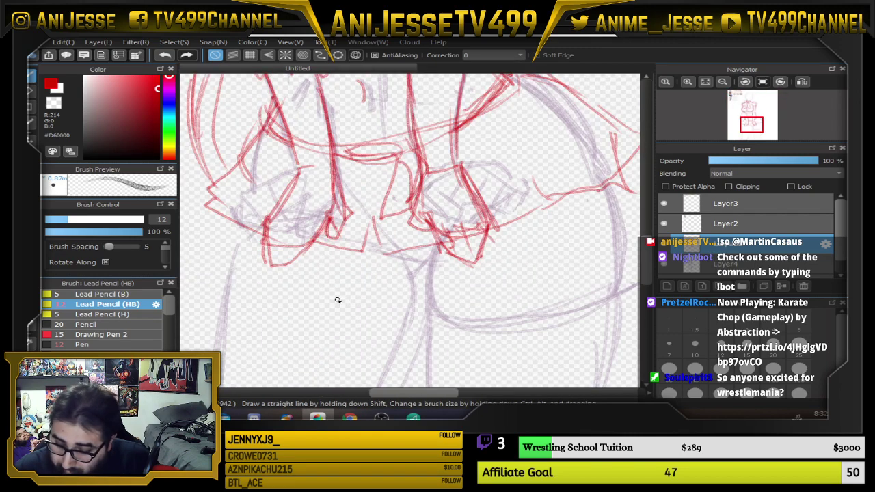
{"action": "mouse_move", "coordinate": [395, 187]}
{"action": "left_mouse_down"}
{"action": "mouse_move", "coordinate": [401, 258]}
{"action": "mouse_move", "coordinate": [398, 190]}
{"action": "mouse_move", "coordinate": [415, 251]}
{"action": "mouse_move", "coordinate": [486, 261]}
{"action": "left_mouse_up"}
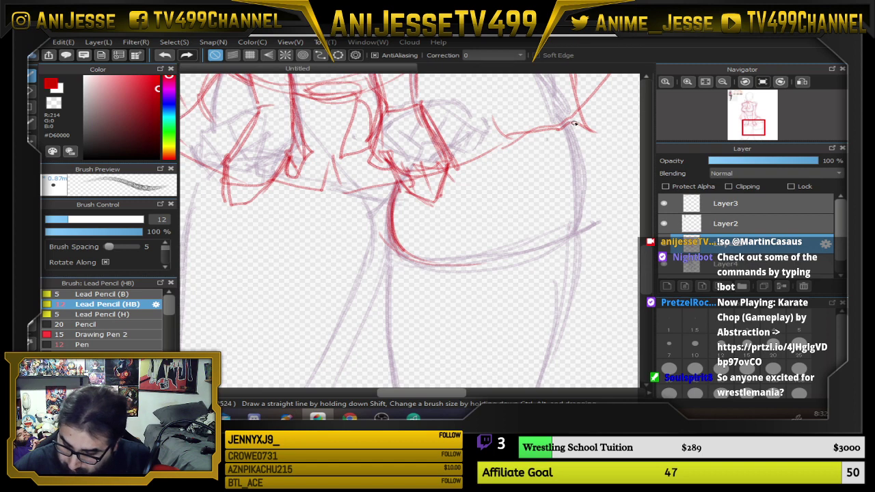
{"action": "mouse_move", "coordinate": [574, 124]}
{"action": "left_mouse_down"}
{"action": "mouse_move", "coordinate": [576, 242]}
{"action": "mouse_move", "coordinate": [573, 235]}
{"action": "left_mouse_up"}
{"action": "mouse_move", "coordinate": [438, 264]}
{"action": "left_mouse_down"}
{"action": "mouse_move", "coordinate": [552, 248]}
{"action": "mouse_move", "coordinate": [453, 263]}
{"action": "left_mouse_up"}
{"action": "scroll", "coordinate": [527, 273], "scroll_direction": "down", "scroll_amount": 3}
Draw the inner and outer edges of the leg at the drawing's right down to the knee, with a line across the knee
{"action": "left_click_drag", "start_coordinate": [387, 112], "coordinate": [387, 209]}
{"action": "left_click_drag", "start_coordinate": [389, 130], "coordinate": [392, 275]}
{"action": "left_click_drag", "start_coordinate": [387, 185], "coordinate": [406, 332]}
{"action": "left_click_drag", "start_coordinate": [391, 230], "coordinate": [419, 348]}
{"action": "mouse_move", "coordinate": [415, 346]}
{"action": "left_mouse_down"}
{"action": "mouse_move", "coordinate": [514, 324]}
{"action": "mouse_move", "coordinate": [445, 348]}
{"action": "mouse_move", "coordinate": [490, 326]}
{"action": "left_mouse_up"}
{"action": "mouse_move", "coordinate": [531, 296]}
{"action": "left_mouse_down"}
{"action": "mouse_move", "coordinate": [522, 328]}
{"action": "mouse_move", "coordinate": [579, 355]}
{"action": "left_mouse_up"}
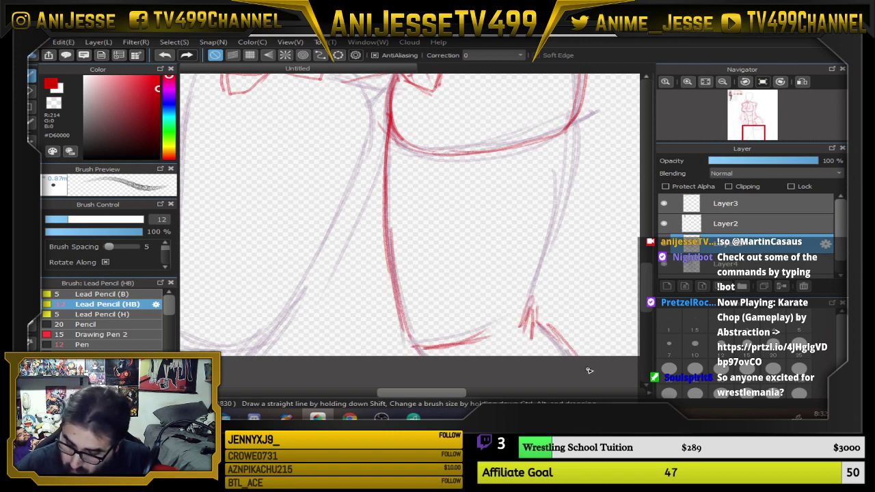
{"action": "left_click_drag", "start_coordinate": [537, 319], "coordinate": [569, 356]}
{"action": "mouse_move", "coordinate": [528, 294]}
{"action": "left_mouse_down"}
{"action": "mouse_move", "coordinate": [570, 186]}
{"action": "mouse_move", "coordinate": [580, 120]}
{"action": "mouse_move", "coordinate": [533, 311]}
{"action": "mouse_move", "coordinate": [566, 181]}
{"action": "mouse_move", "coordinate": [567, 344]}
{"action": "mouse_move", "coordinate": [576, 356]}
{"action": "left_mouse_up"}
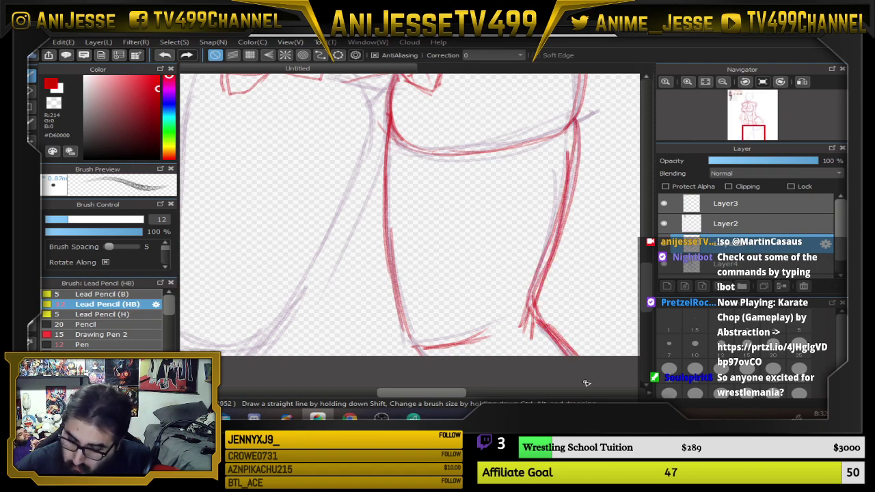
Reinforce the outer hip and upper thigh contour at the drawing's right
{"action": "scroll", "coordinate": [526, 340], "scroll_direction": "down", "scroll_amount": 3}
{"action": "mouse_move", "coordinate": [508, 272]}
{"action": "left_mouse_down"}
{"action": "mouse_move", "coordinate": [456, 294]}
{"action": "mouse_move", "coordinate": [460, 271]}
{"action": "left_mouse_up"}
{"action": "scroll", "coordinate": [472, 260], "scroll_direction": "up", "scroll_amount": 1}
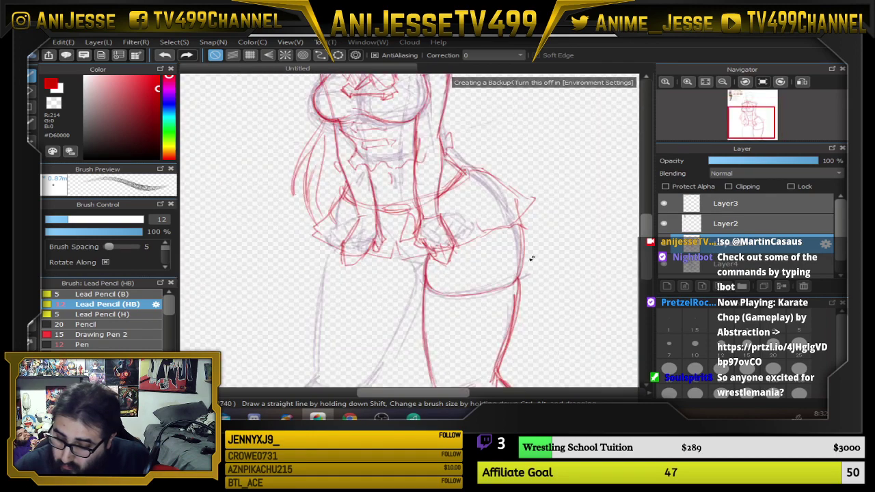
{"action": "mouse_move", "coordinate": [518, 216]}
{"action": "left_mouse_down"}
{"action": "mouse_move", "coordinate": [521, 277]}
{"action": "mouse_move", "coordinate": [484, 182]}
{"action": "mouse_move", "coordinate": [461, 170]}
{"action": "left_mouse_up"}
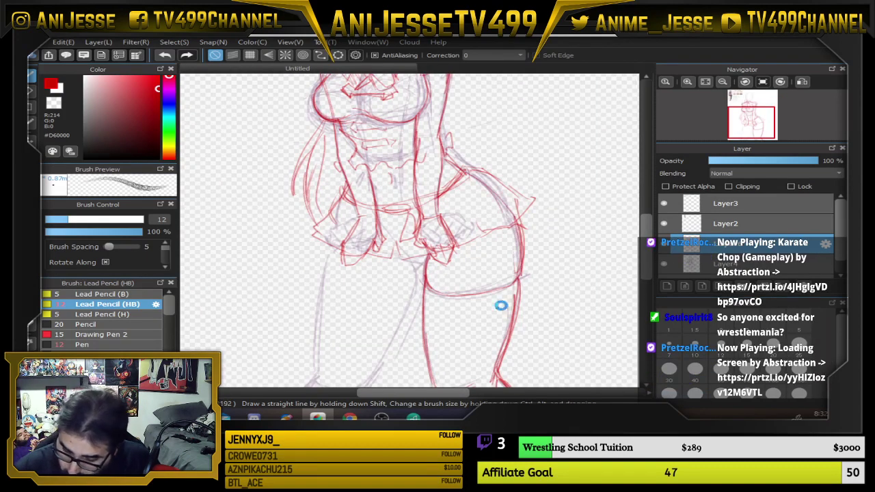
{"action": "left_click_drag", "start_coordinate": [502, 306], "coordinate": [507, 270]}
{"action": "scroll", "coordinate": [424, 204], "scroll_direction": "up", "scroll_amount": 2}
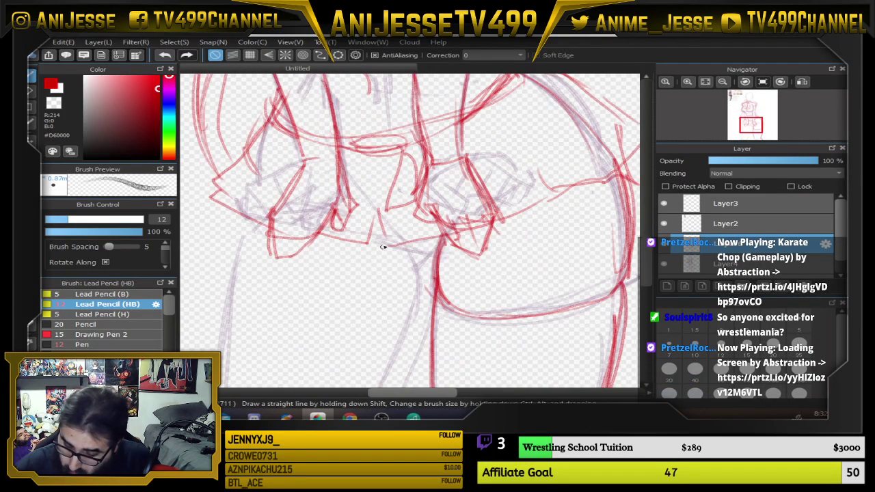
Draw the crotch line beneath the skirt hem and the inner edge of the leg at the drawing's left down to the knee
{"action": "mouse_move", "coordinate": [383, 247]}
{"action": "left_mouse_down"}
{"action": "mouse_move", "coordinate": [467, 261]}
{"action": "mouse_move", "coordinate": [415, 250]}
{"action": "mouse_move", "coordinate": [426, 271]}
{"action": "mouse_move", "coordinate": [435, 255]}
{"action": "mouse_move", "coordinate": [418, 274]}
{"action": "mouse_move", "coordinate": [433, 248]}
{"action": "mouse_move", "coordinate": [410, 325]}
{"action": "left_mouse_up"}
{"action": "left_click_drag", "start_coordinate": [476, 295], "coordinate": [500, 195]}
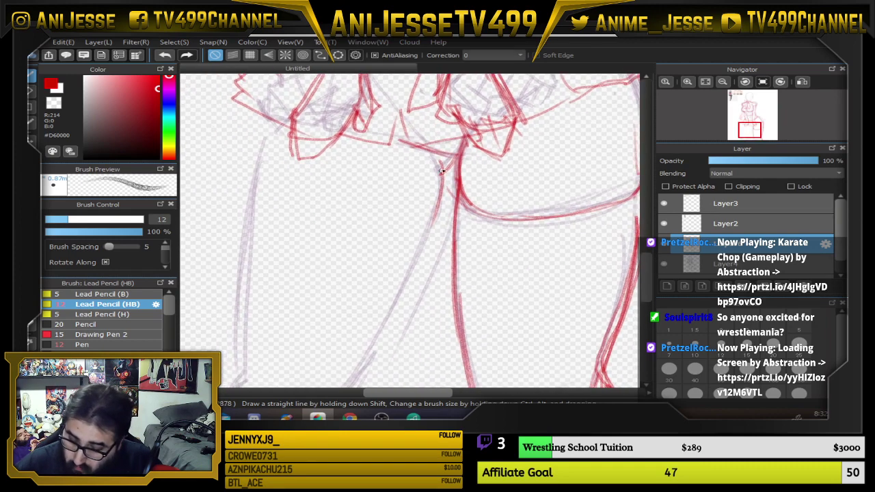
{"action": "mouse_move", "coordinate": [435, 155]}
{"action": "left_mouse_down"}
{"action": "mouse_move", "coordinate": [444, 196]}
{"action": "mouse_move", "coordinate": [391, 309]}
{"action": "mouse_move", "coordinate": [369, 383]}
{"action": "left_mouse_up"}
{"action": "scroll", "coordinate": [403, 197], "scroll_direction": "down", "scroll_amount": 5}
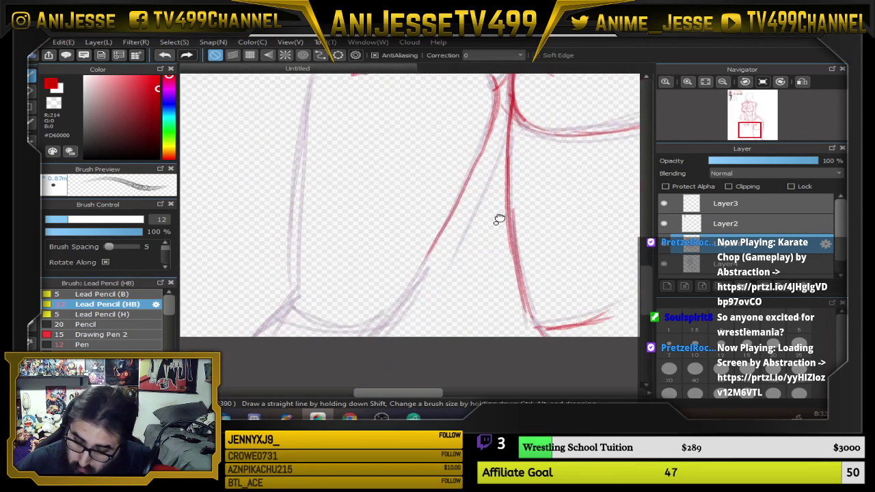
{"action": "left_click_drag", "start_coordinate": [467, 187], "coordinate": [399, 307]}
{"action": "mouse_move", "coordinate": [436, 246]}
{"action": "left_mouse_down"}
{"action": "mouse_move", "coordinate": [329, 311]}
{"action": "mouse_move", "coordinate": [404, 304]}
{"action": "mouse_move", "coordinate": [390, 316]}
{"action": "left_mouse_up"}
Outline the knee and the outer edge of the leg at the drawing's left up to the skirt hem
{"action": "left_click_drag", "start_coordinate": [287, 298], "coordinate": [251, 324]}
{"action": "mouse_move", "coordinate": [251, 324]}
{"action": "left_mouse_down"}
{"action": "mouse_move", "coordinate": [300, 290]}
{"action": "mouse_move", "coordinate": [292, 237]}
{"action": "left_mouse_up"}
{"action": "left_click_drag", "start_coordinate": [344, 185], "coordinate": [329, 283]}
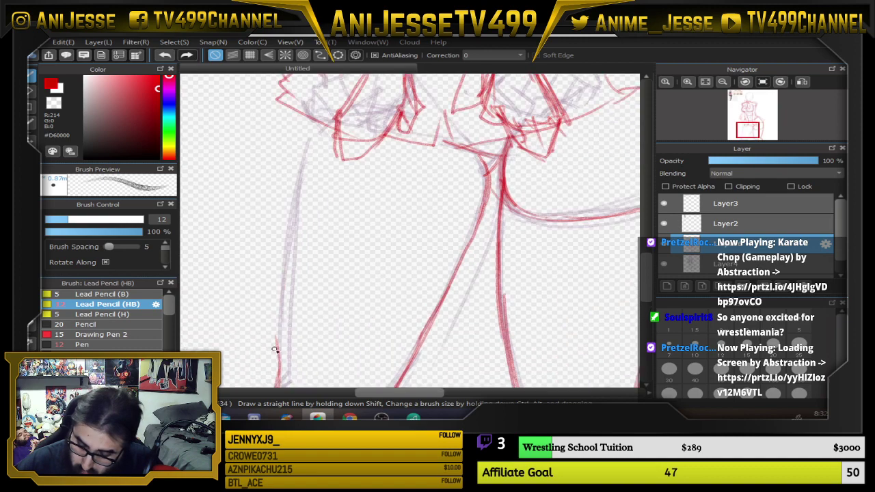
{"action": "mouse_move", "coordinate": [281, 380]}
{"action": "left_mouse_down"}
{"action": "mouse_move", "coordinate": [285, 232]}
{"action": "mouse_move", "coordinate": [320, 121]}
{"action": "mouse_move", "coordinate": [294, 171]}
{"action": "mouse_move", "coordinate": [315, 121]}
{"action": "mouse_move", "coordinate": [287, 359]}
{"action": "left_mouse_up"}
Hatch the small area between the thighs beneath the skirt hem and touch up the line at its edge
{"action": "mouse_move", "coordinate": [527, 247]}
{"action": "left_mouse_down"}
{"action": "mouse_move", "coordinate": [457, 244]}
{"action": "mouse_move", "coordinate": [452, 284]}
{"action": "left_mouse_up"}
{"action": "left_click_drag", "start_coordinate": [390, 183], "coordinate": [448, 194]}
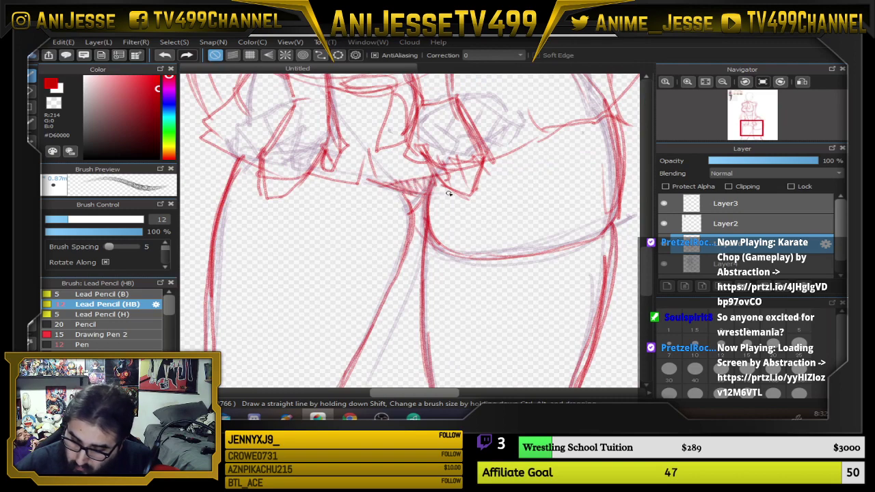
{"action": "left_click_drag", "start_coordinate": [379, 179], "coordinate": [365, 159]}
{"action": "left_click_drag", "start_coordinate": [534, 186], "coordinate": [459, 294]}
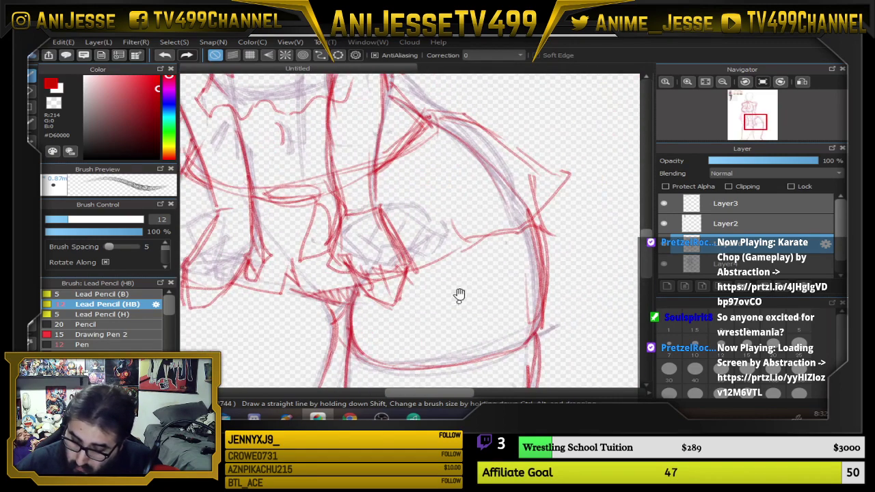
{"action": "left_click_drag", "start_coordinate": [538, 328], "coordinate": [529, 231]}
{"action": "scroll", "coordinate": [441, 199], "scroll_direction": "down", "scroll_amount": 2}
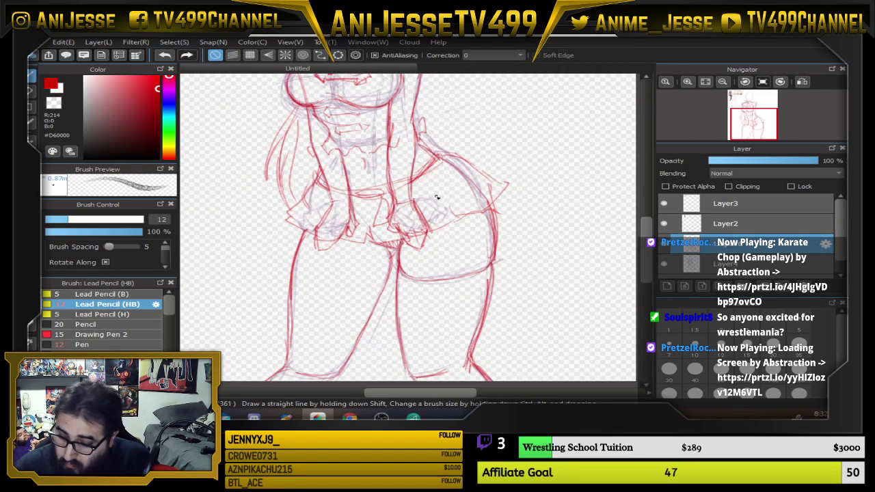
Review the whole figure's proportions, checking the skirt, hands, legs and upper body
{"action": "left_click_drag", "start_coordinate": [435, 202], "coordinate": [402, 250]}
{"action": "scroll", "coordinate": [429, 258], "scroll_direction": "down", "scroll_amount": 2}
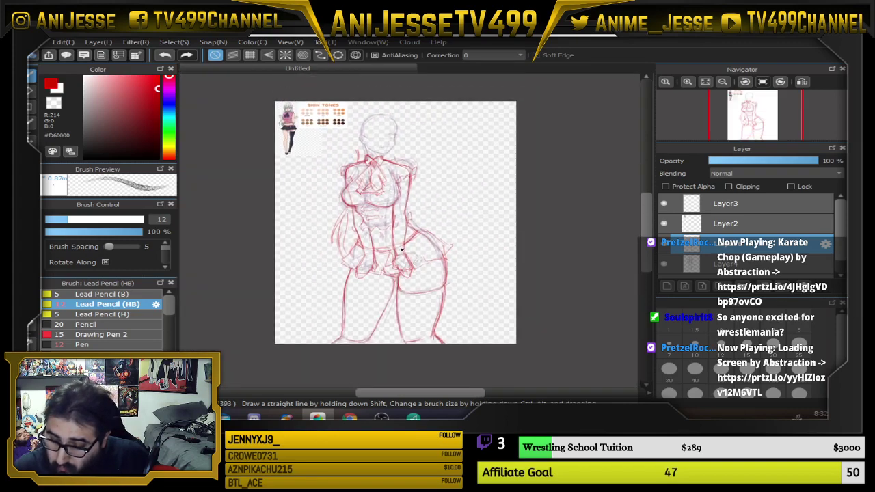
{"action": "scroll", "coordinate": [403, 329], "scroll_direction": "up", "scroll_amount": 4}
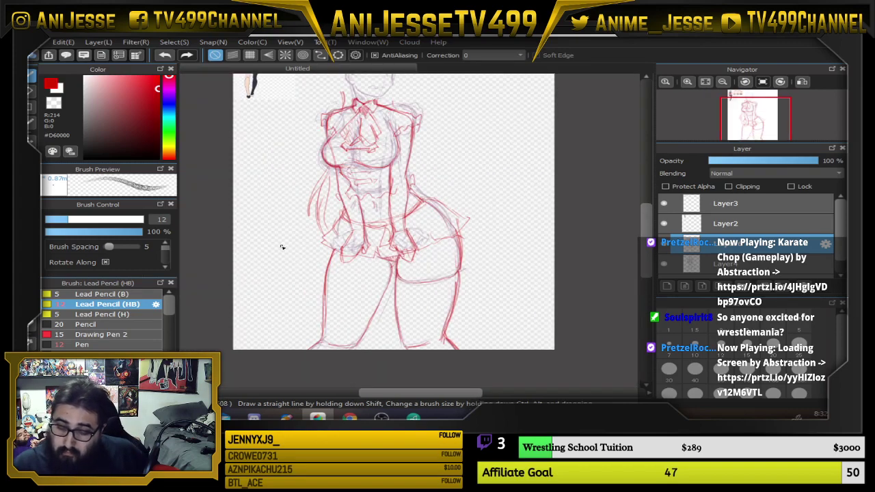
{"action": "mouse_move", "coordinate": [373, 313]}
{"action": "left_mouse_down"}
{"action": "mouse_move", "coordinate": [403, 194]}
{"action": "mouse_move", "coordinate": [374, 294]}
{"action": "left_mouse_up"}
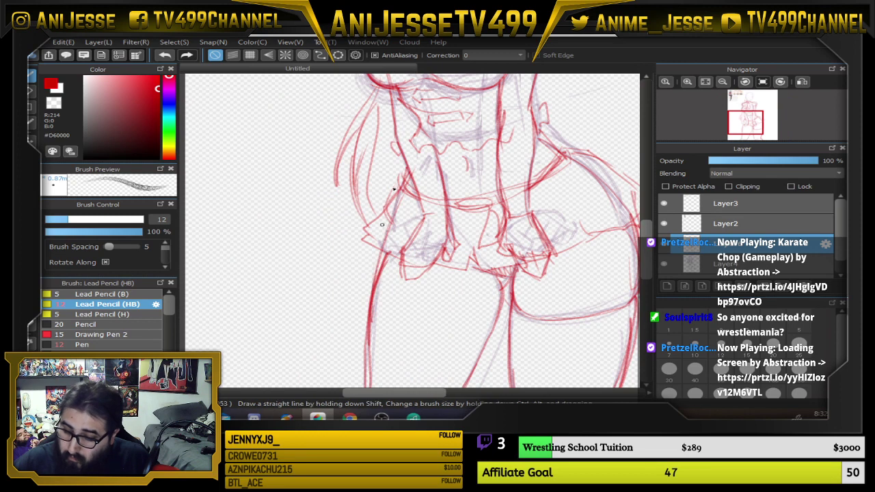
{"action": "left_click_drag", "start_coordinate": [548, 219], "coordinate": [516, 315]}
{"action": "left_click_drag", "start_coordinate": [491, 272], "coordinate": [520, 287]}
{"action": "scroll", "coordinate": [448, 281], "scroll_direction": "down", "scroll_amount": 2}
{"action": "left_click_drag", "start_coordinate": [458, 300], "coordinate": [450, 357]}
{"action": "left_click_drag", "start_coordinate": [364, 307], "coordinate": [387, 215]}
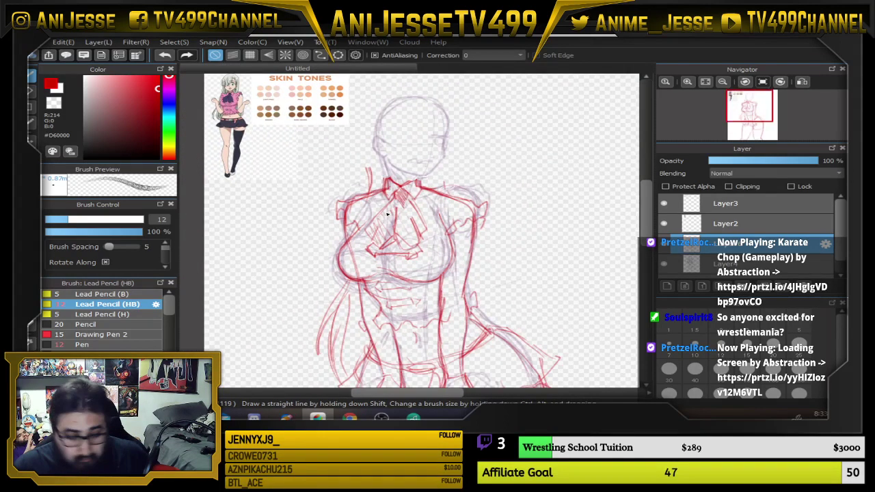
Erase the stray stroke beside the neck and the loose strands beside the waist at the drawing's left, then return to the pencil
{"action": "key", "text": "e"}
{"action": "left_click_drag", "start_coordinate": [367, 165], "coordinate": [368, 177]}
{"action": "left_click_drag", "start_coordinate": [507, 199], "coordinate": [520, 114]}
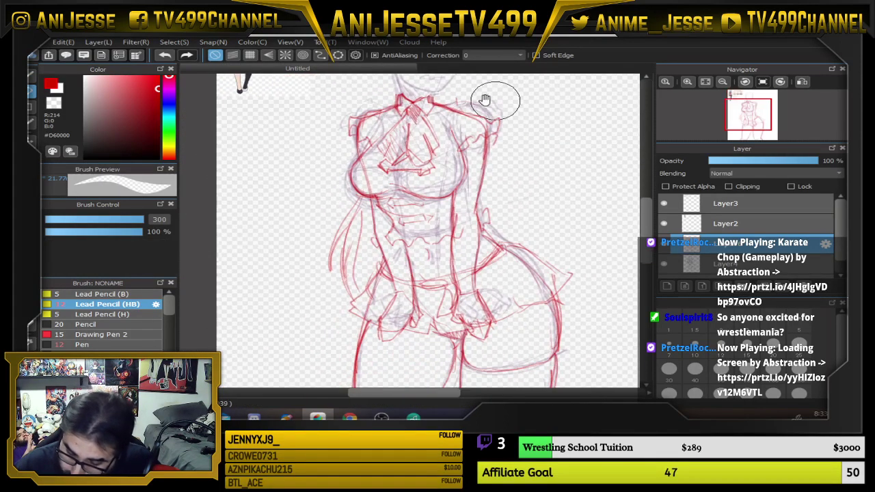
{"action": "mouse_move", "coordinate": [335, 236]}
{"action": "left_mouse_down"}
{"action": "mouse_move", "coordinate": [327, 268]}
{"action": "mouse_move", "coordinate": [344, 208]}
{"action": "mouse_move", "coordinate": [336, 280]}
{"action": "mouse_move", "coordinate": [324, 260]}
{"action": "left_mouse_up"}
{"action": "key", "text": "b"}
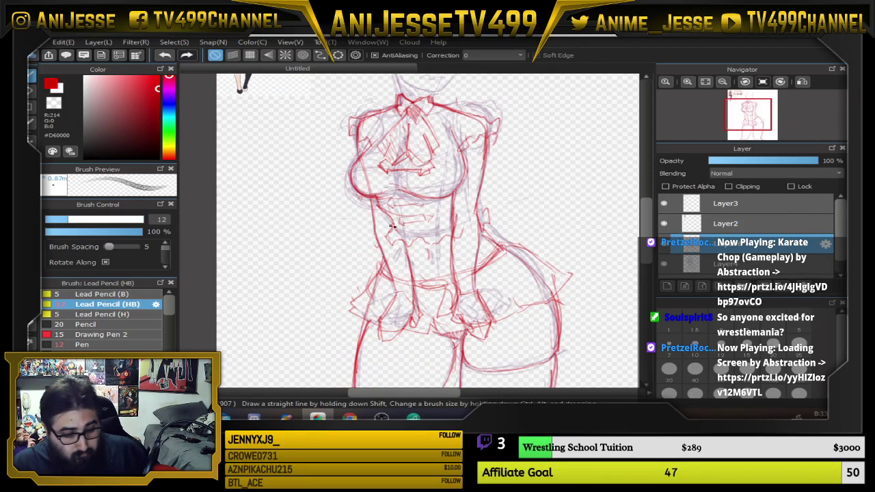
Erase the old head sketch from Layer4 and set the pencil's drawing colour to blue, #1E00D6
{"action": "scroll", "coordinate": [400, 221], "scroll_direction": "down", "scroll_amount": 3}
{"action": "left_click_drag", "start_coordinate": [413, 227], "coordinate": [387, 256]}
{"action": "scroll", "coordinate": [376, 162], "scroll_direction": "up", "scroll_amount": 3}
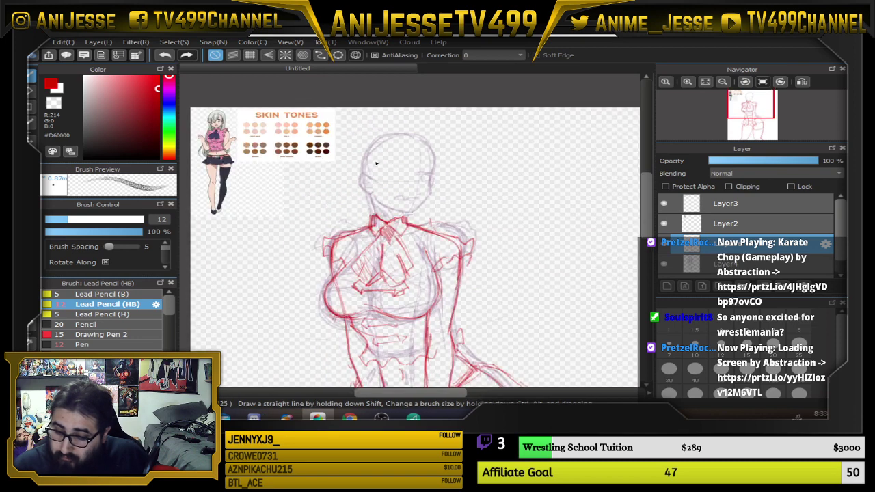
{"action": "left_click_drag", "start_coordinate": [416, 169], "coordinate": [404, 204]}
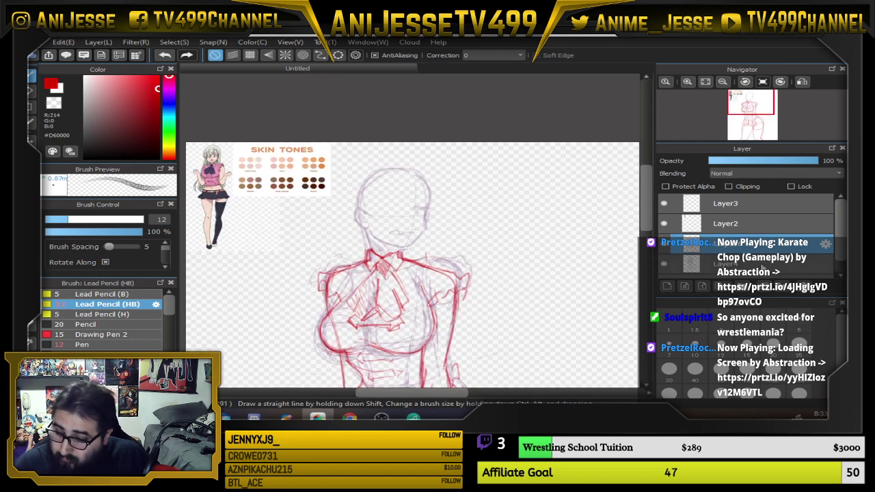
{"action": "left_click", "coordinate": [762, 266]}
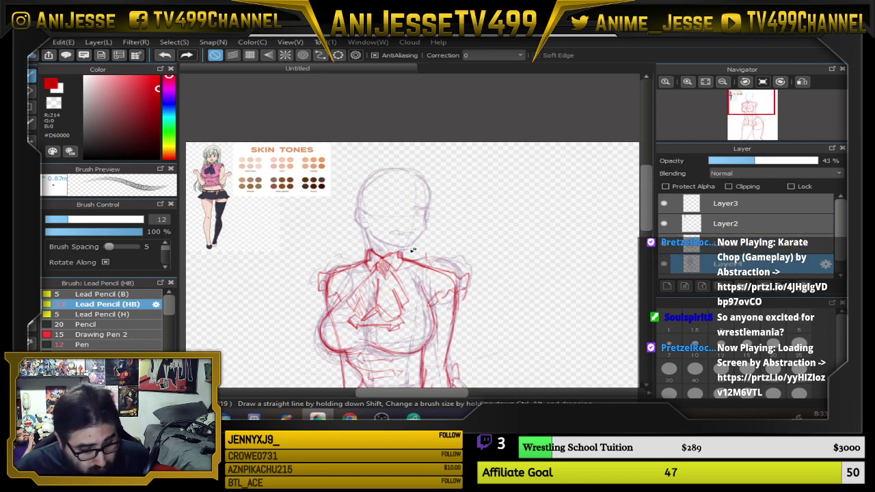
{"action": "scroll", "coordinate": [413, 251], "scroll_direction": "up", "scroll_amount": 2}
{"action": "key", "text": "e"}
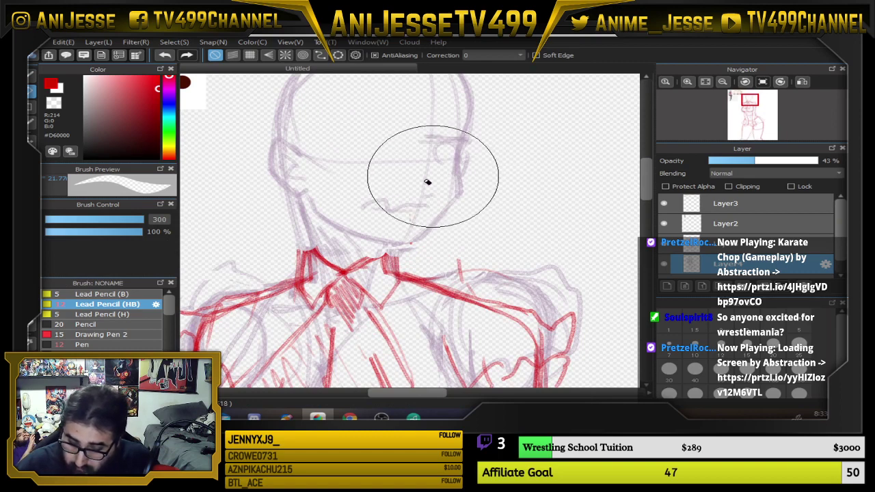
{"action": "left_click", "coordinate": [169, 102]}
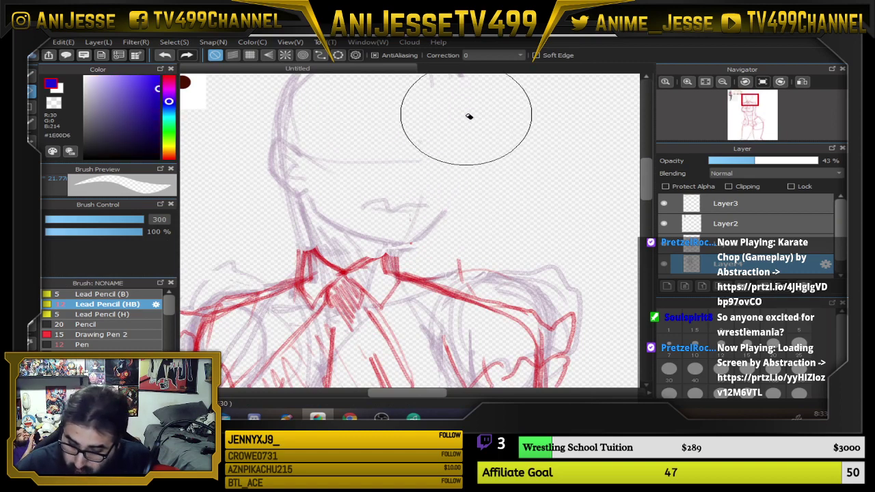
{"action": "mouse_move", "coordinate": [469, 117]}
{"action": "left_mouse_down"}
{"action": "mouse_move", "coordinate": [303, 108]}
{"action": "mouse_move", "coordinate": [459, 205]}
{"action": "mouse_move", "coordinate": [328, 146]}
{"action": "mouse_move", "coordinate": [319, 205]}
{"action": "mouse_move", "coordinate": [371, 221]}
{"action": "left_mouse_up"}
{"action": "scroll", "coordinate": [424, 218], "scroll_direction": "up", "scroll_amount": 3}
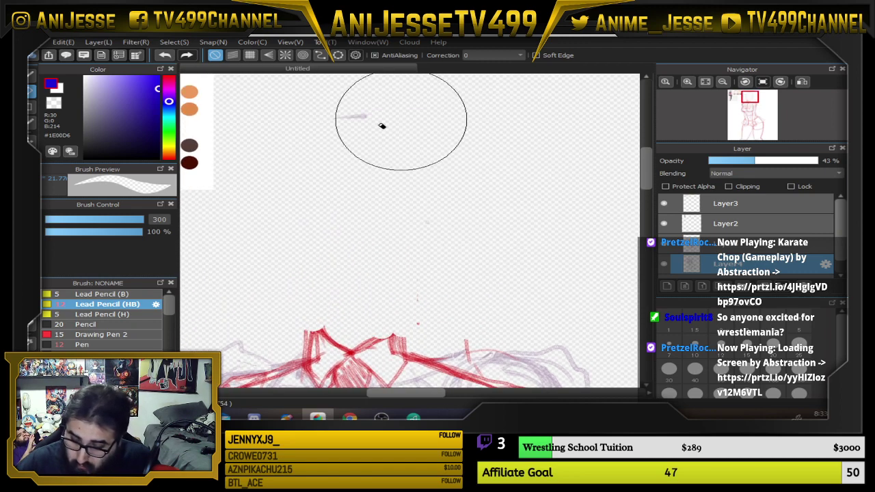
{"action": "key", "text": "b"}
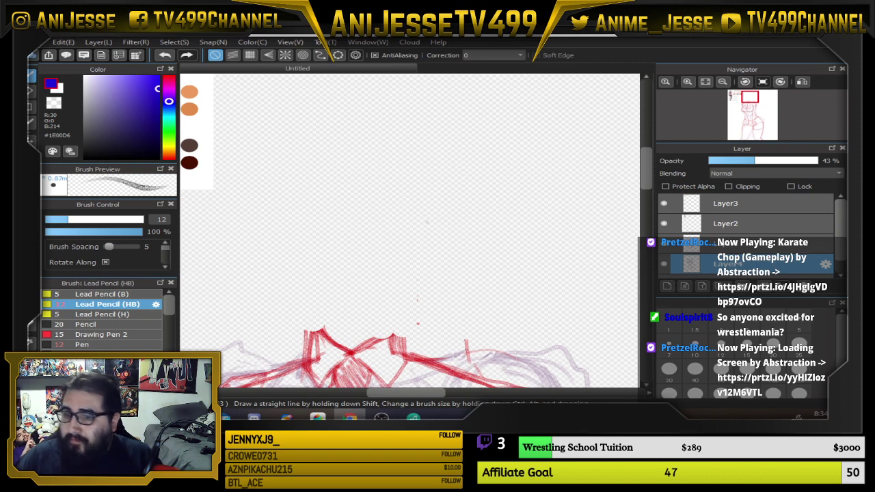
Sketch a new rounded head shape above the collar in blue, with two short neck lines
{"action": "left_click", "coordinate": [594, 58]}
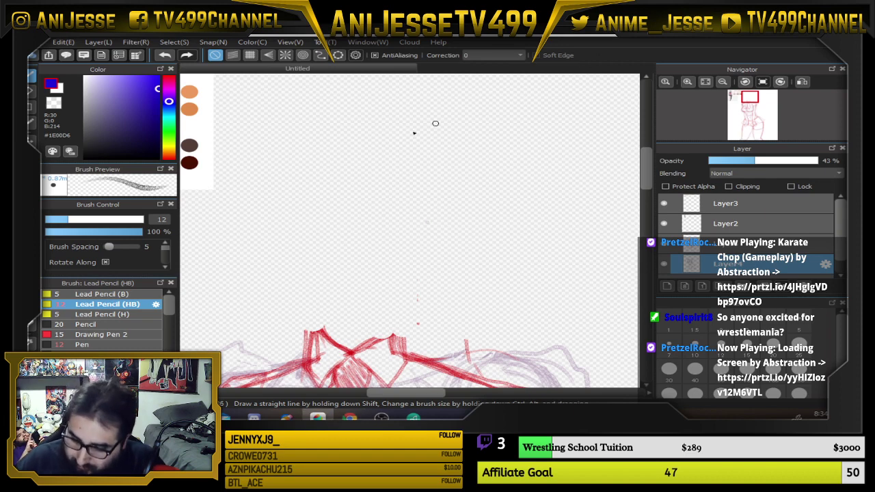
{"action": "left_click_drag", "start_coordinate": [319, 348], "coordinate": [316, 315]}
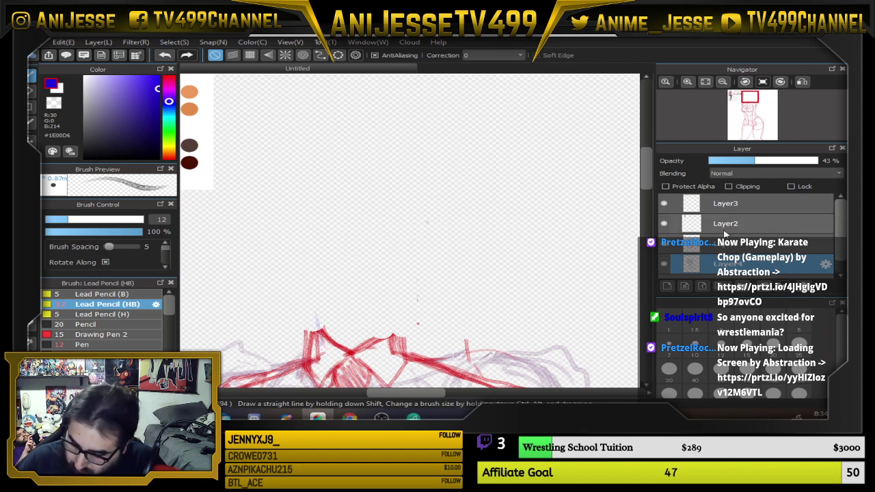
{"action": "mouse_move", "coordinate": [345, 128]}
{"action": "left_mouse_down"}
{"action": "mouse_move", "coordinate": [270, 186]}
{"action": "mouse_move", "coordinate": [345, 254]}
{"action": "left_mouse_up"}
{"action": "mouse_move", "coordinate": [422, 138]}
{"action": "left_mouse_down"}
{"action": "mouse_move", "coordinate": [461, 180]}
{"action": "mouse_move", "coordinate": [317, 133]}
{"action": "mouse_move", "coordinate": [406, 133]}
{"action": "mouse_move", "coordinate": [465, 187]}
{"action": "mouse_move", "coordinate": [328, 286]}
{"action": "mouse_move", "coordinate": [319, 329]}
{"action": "left_mouse_up"}
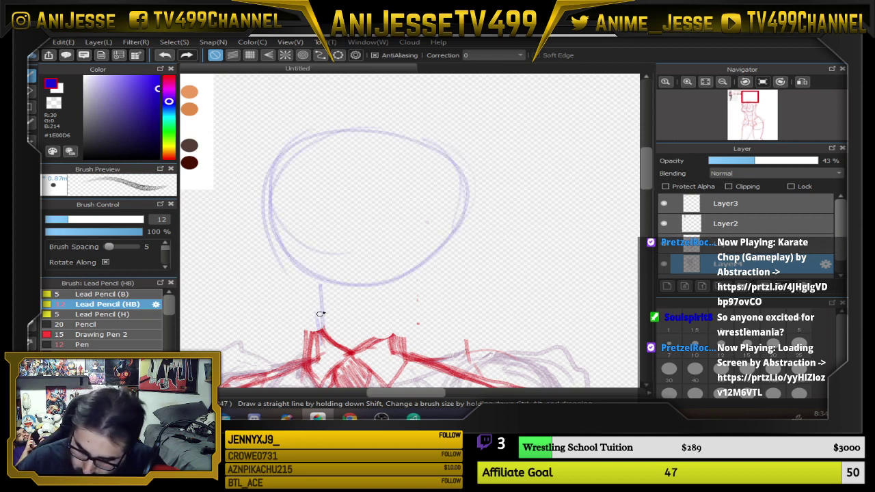
{"action": "left_click_drag", "start_coordinate": [395, 295], "coordinate": [395, 320]}
{"action": "mouse_move", "coordinate": [429, 261]}
{"action": "left_mouse_down"}
{"action": "mouse_move", "coordinate": [367, 117]}
{"action": "mouse_move", "coordinate": [362, 278]}
{"action": "left_mouse_up"}
{"action": "left_click_drag", "start_coordinate": [308, 179], "coordinate": [311, 180]}
{"action": "left_click_drag", "start_coordinate": [417, 179], "coordinate": [419, 180]}
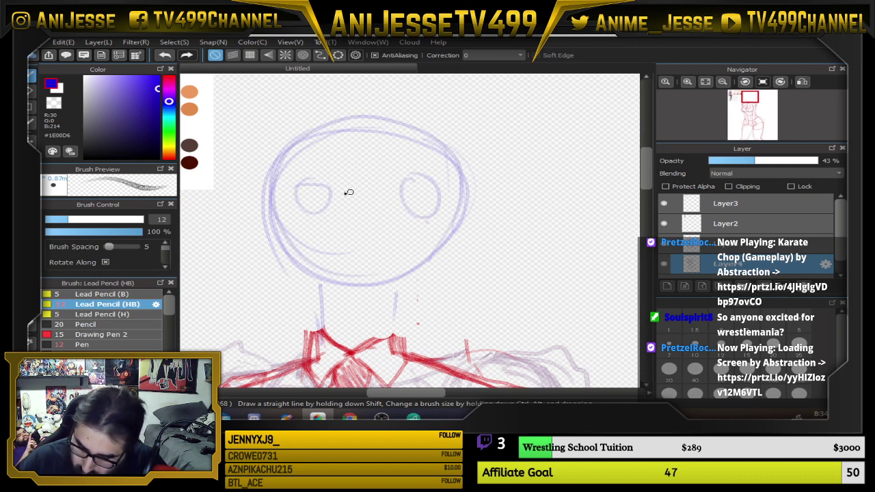
{"action": "left_click_drag", "start_coordinate": [305, 191], "coordinate": [310, 205]}
{"action": "left_click_drag", "start_coordinate": [274, 241], "coordinate": [509, 246]}
{"action": "left_click_drag", "start_coordinate": [428, 198], "coordinate": [432, 205]}
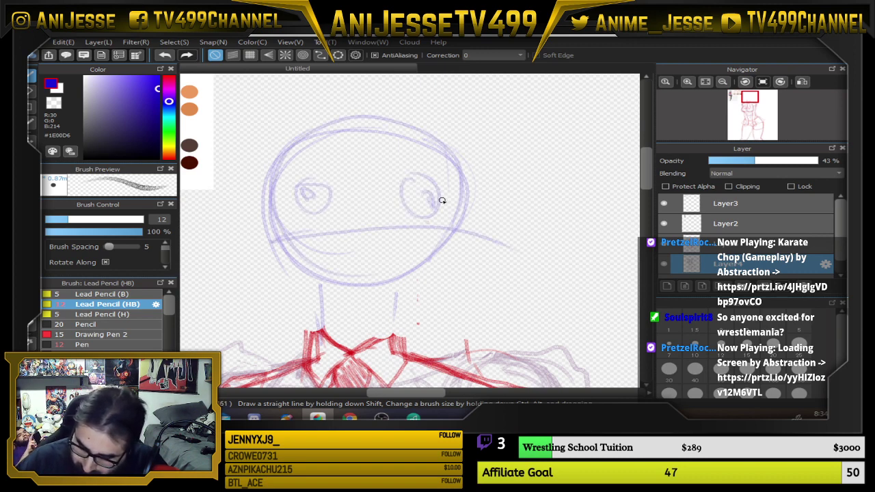
{"action": "key", "text": "ctrl+z"}
{"action": "key", "text": "ctrl+z"}
{"action": "key", "text": "ctrl+z"}
{"action": "key", "text": "ctrl+z"}
{"action": "key", "text": "ctrl+z"}
{"action": "key", "text": "ctrl+z"}
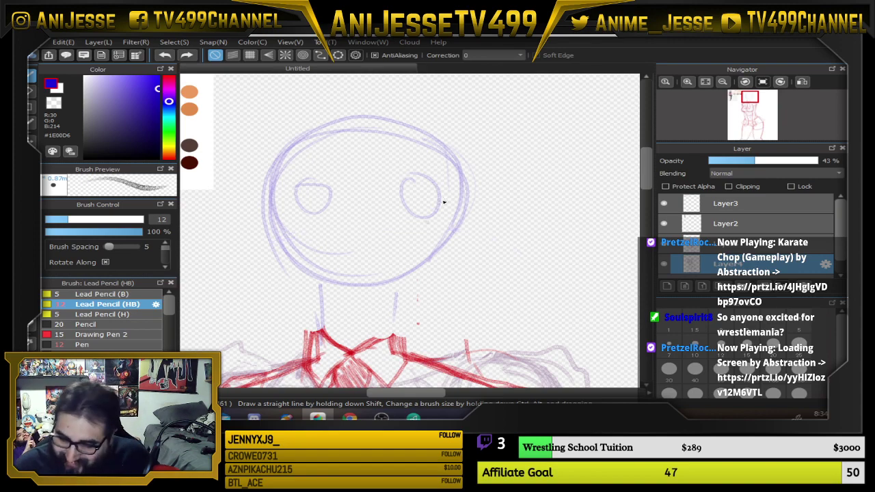
Draw a curved vertical centre guideline down the face inside the head shape
{"action": "mouse_move", "coordinate": [346, 126]}
{"action": "left_mouse_down"}
{"action": "mouse_move", "coordinate": [353, 269]}
{"action": "mouse_move", "coordinate": [390, 192]}
{"action": "mouse_move", "coordinate": [388, 201]}
{"action": "left_mouse_up"}
{"action": "scroll", "coordinate": [364, 295], "scroll_direction": "down", "scroll_amount": 3}
{"action": "scroll", "coordinate": [372, 202], "scroll_direction": "up", "scroll_amount": 1}
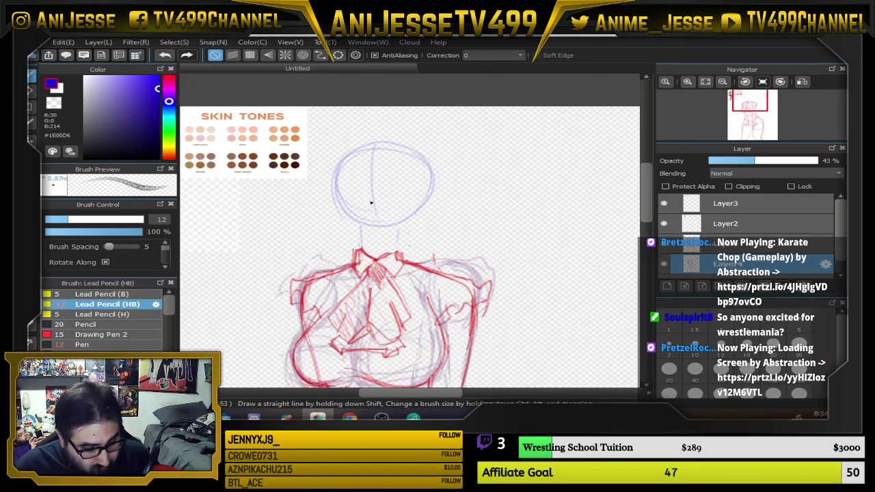
Lasso the head sketch, move it slightly down towards the collar, and clear the selection
{"action": "key", "text": "l"}
{"action": "mouse_move", "coordinate": [341, 138]}
{"action": "left_mouse_down"}
{"action": "mouse_move", "coordinate": [305, 203]}
{"action": "mouse_move", "coordinate": [338, 252]}
{"action": "mouse_move", "coordinate": [463, 242]}
{"action": "mouse_move", "coordinate": [487, 143]}
{"action": "mouse_move", "coordinate": [315, 127]}
{"action": "left_mouse_up"}
{"action": "key", "text": "v"}
{"action": "left_click_drag", "start_coordinate": [371, 166], "coordinate": [370, 184]}
{"action": "key", "text": "b"}
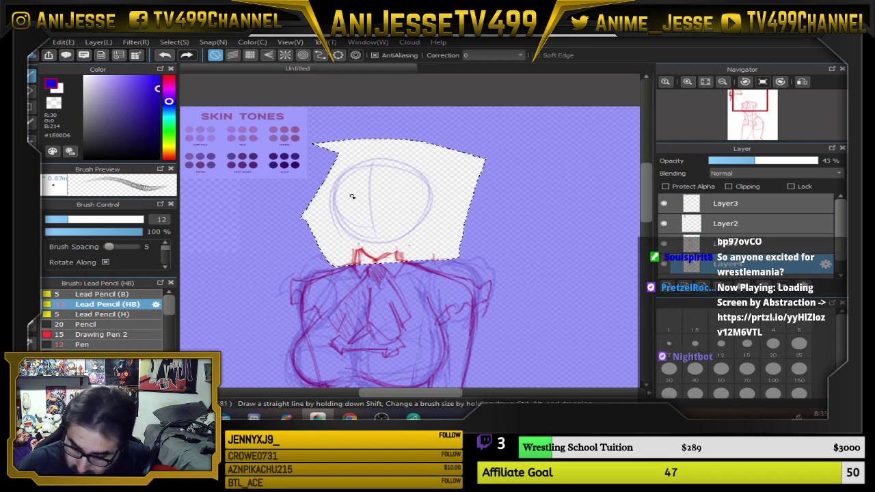
{"action": "key", "text": "ctrl+d"}
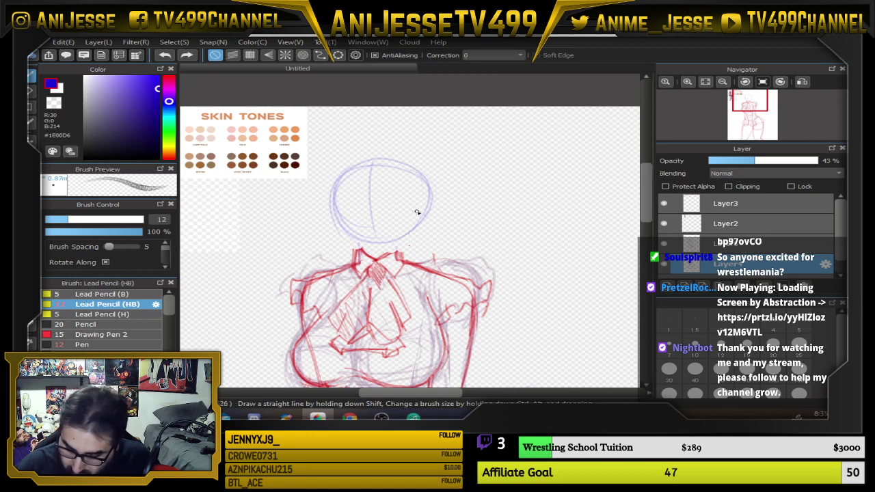
Undo the last head placement, move the selected head sketch further down towards the collar, and clear the selection
{"action": "key", "text": "ctrl+z"}
{"action": "key", "text": "ctrl+z"}
{"action": "key", "text": "v"}
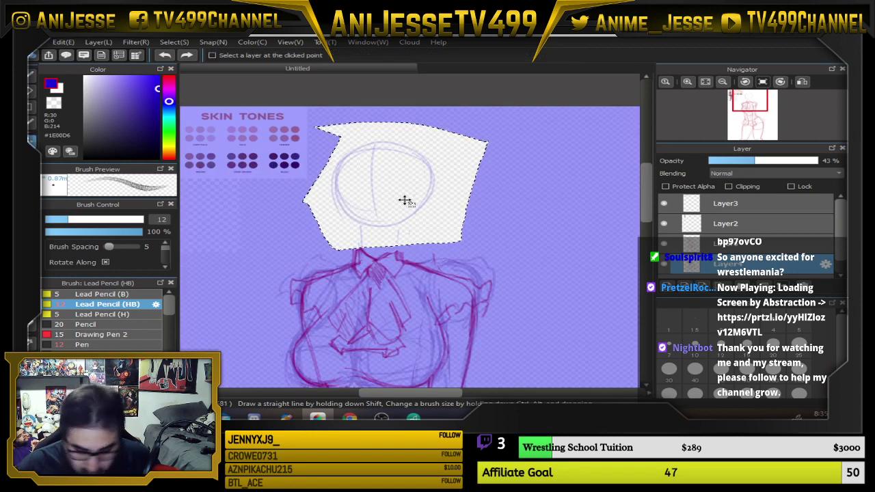
{"action": "left_click_drag", "start_coordinate": [405, 201], "coordinate": [401, 214]}
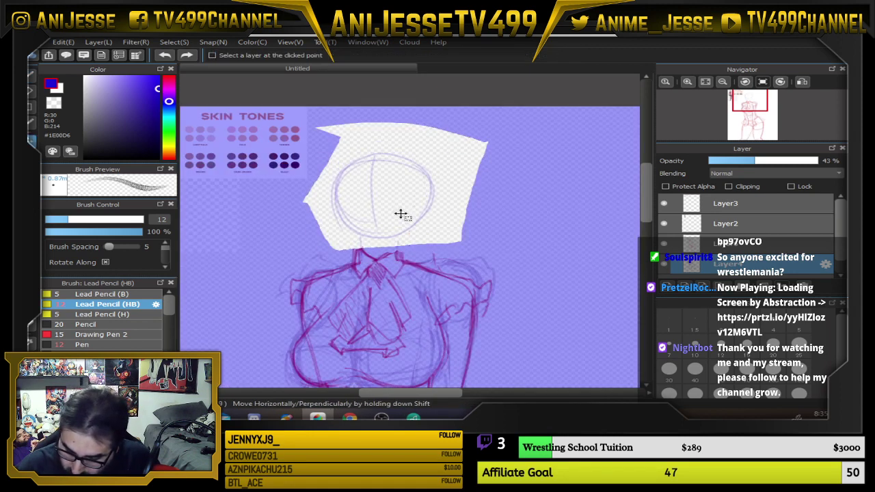
{"action": "key", "text": "ctrl+d"}
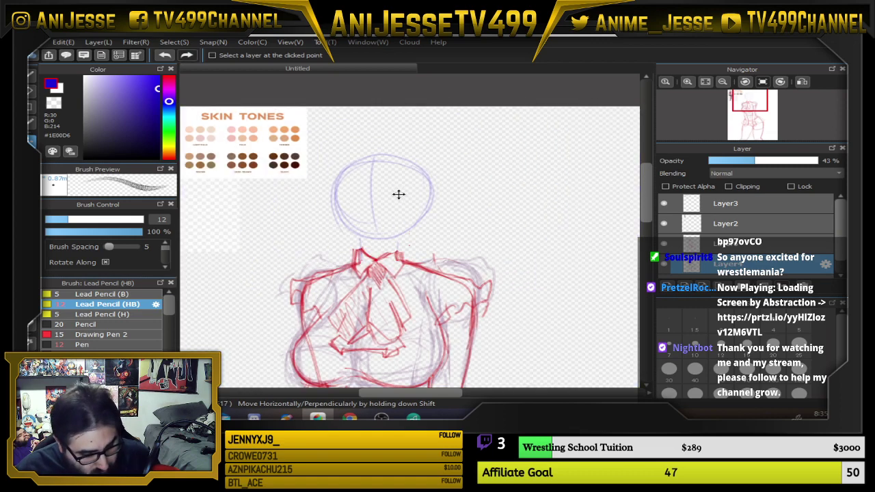
Sketch the face's vertical centre line, curved eye guideline and pointed chin, plus a light eye line on the right half
{"action": "key", "text": "b"}
{"action": "mouse_move", "coordinate": [338, 192]}
{"action": "left_mouse_down"}
{"action": "mouse_move", "coordinate": [369, 242]}
{"action": "mouse_move", "coordinate": [338, 216]}
{"action": "mouse_move", "coordinate": [346, 234]}
{"action": "mouse_move", "coordinate": [381, 252]}
{"action": "mouse_move", "coordinate": [430, 224]}
{"action": "mouse_move", "coordinate": [389, 248]}
{"action": "mouse_move", "coordinate": [418, 222]}
{"action": "mouse_move", "coordinate": [429, 171]}
{"action": "left_mouse_up"}
{"action": "mouse_move", "coordinate": [378, 250]}
{"action": "left_mouse_down"}
{"action": "mouse_move", "coordinate": [382, 150]}
{"action": "mouse_move", "coordinate": [380, 255]}
{"action": "left_mouse_up"}
{"action": "left_click_drag", "start_coordinate": [343, 207], "coordinate": [445, 198]}
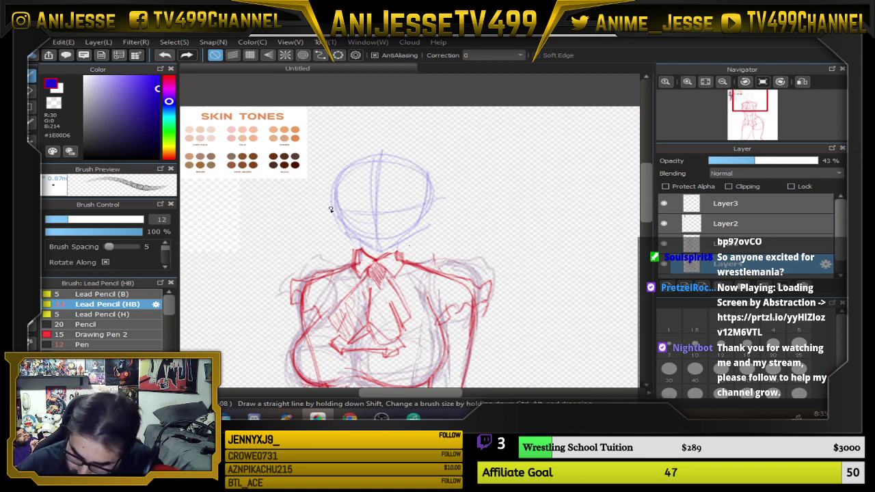
{"action": "left_click_drag", "start_coordinate": [333, 210], "coordinate": [384, 216]}
{"action": "mouse_move", "coordinate": [382, 152]}
{"action": "left_mouse_down"}
{"action": "mouse_move", "coordinate": [367, 199]}
{"action": "mouse_move", "coordinate": [417, 205]}
{"action": "left_mouse_up"}
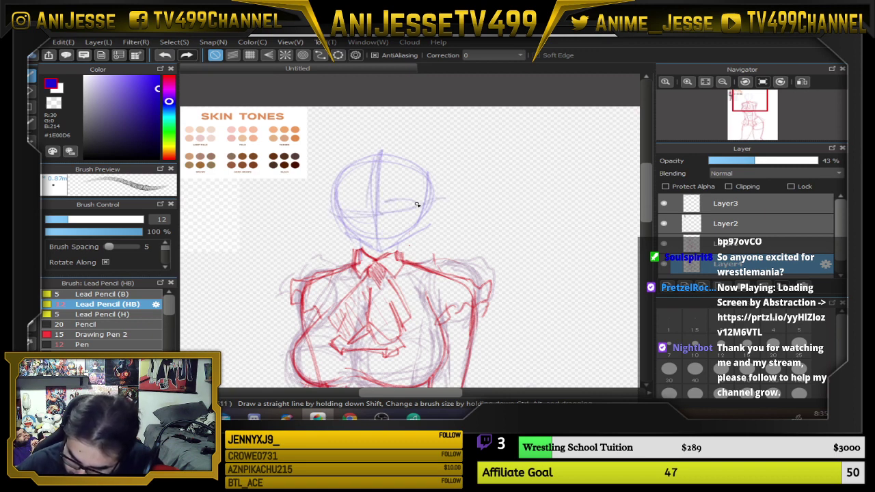
Reinforce the sides of the face and taper the jawline into a pointed chin just above the collar
{"action": "scroll", "coordinate": [417, 204], "scroll_direction": "down", "scroll_amount": 2}
{"action": "scroll", "coordinate": [415, 230], "scroll_direction": "up", "scroll_amount": 3}
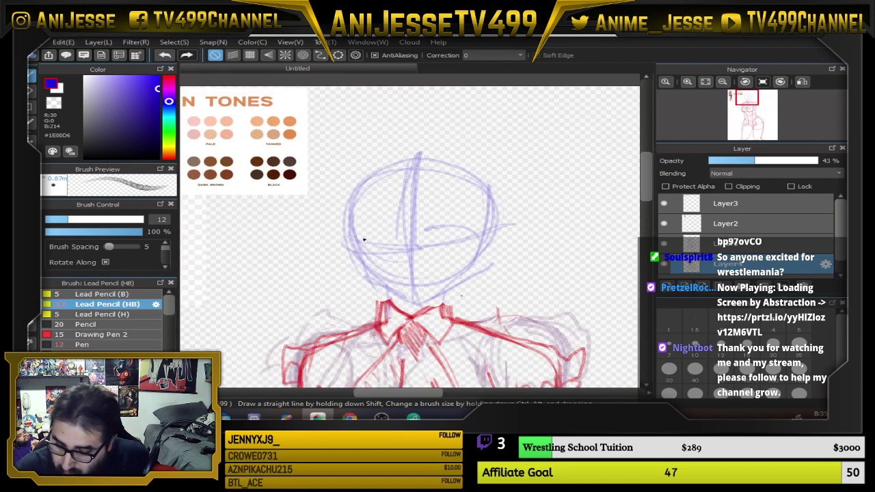
{"action": "mouse_move", "coordinate": [358, 179]}
{"action": "left_mouse_down"}
{"action": "mouse_move", "coordinate": [365, 272]}
{"action": "mouse_move", "coordinate": [393, 297]}
{"action": "mouse_move", "coordinate": [424, 301]}
{"action": "mouse_move", "coordinate": [462, 281]}
{"action": "mouse_move", "coordinate": [484, 225]}
{"action": "mouse_move", "coordinate": [439, 306]}
{"action": "left_mouse_up"}
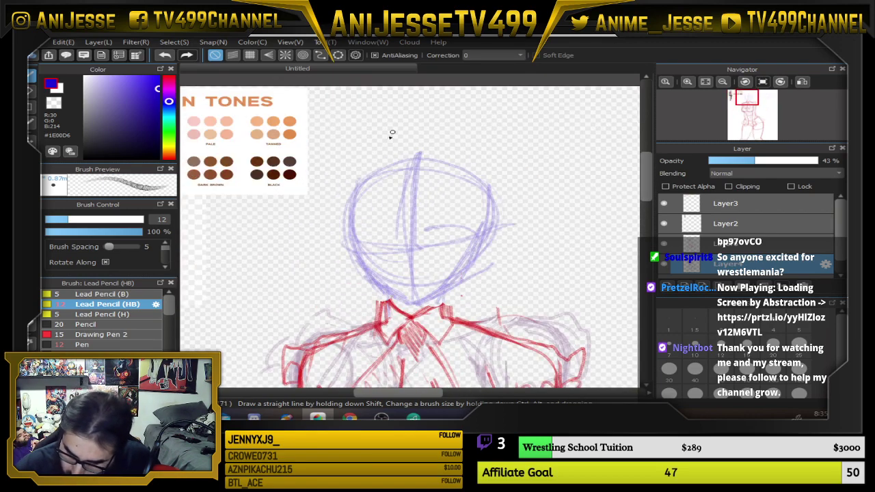
Sketch the outer hair contour around the head, running down both sides to the shoulders
{"action": "mouse_move", "coordinate": [392, 133]}
{"action": "left_mouse_down"}
{"action": "mouse_move", "coordinate": [368, 146]}
{"action": "mouse_move", "coordinate": [355, 318]}
{"action": "mouse_move", "coordinate": [342, 311]}
{"action": "mouse_move", "coordinate": [431, 123]}
{"action": "mouse_move", "coordinate": [503, 155]}
{"action": "mouse_move", "coordinate": [482, 308]}
{"action": "left_mouse_up"}
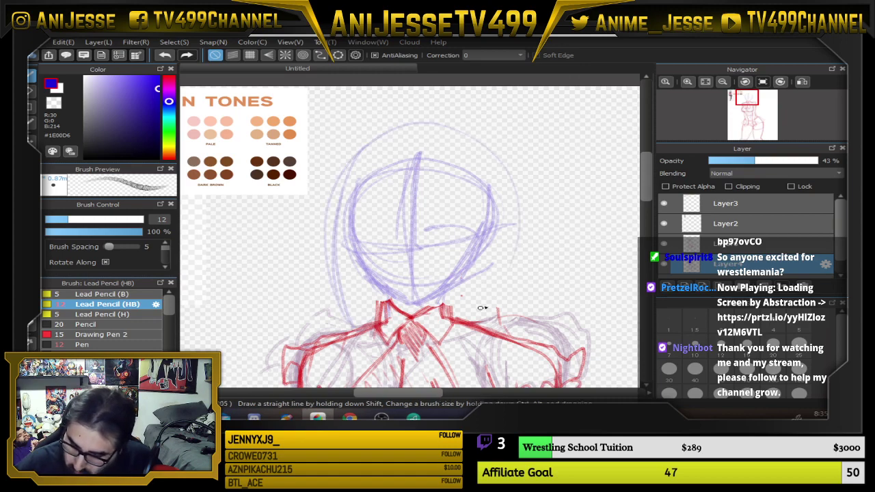
{"action": "left_click_drag", "start_coordinate": [511, 212], "coordinate": [491, 328]}
{"action": "scroll", "coordinate": [410, 219], "scroll_direction": "down", "scroll_amount": 5}
{"action": "left_click_drag", "start_coordinate": [402, 364], "coordinate": [389, 238]}
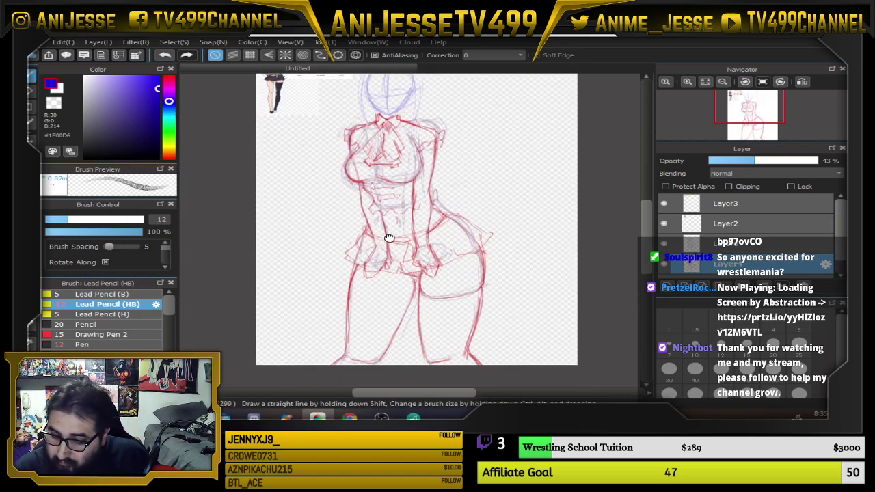
Sketch a brow line and eye detail on the right half of the face, trying a mouth shape and undoing it
{"action": "scroll", "coordinate": [389, 238], "scroll_direction": "up", "scroll_amount": 5}
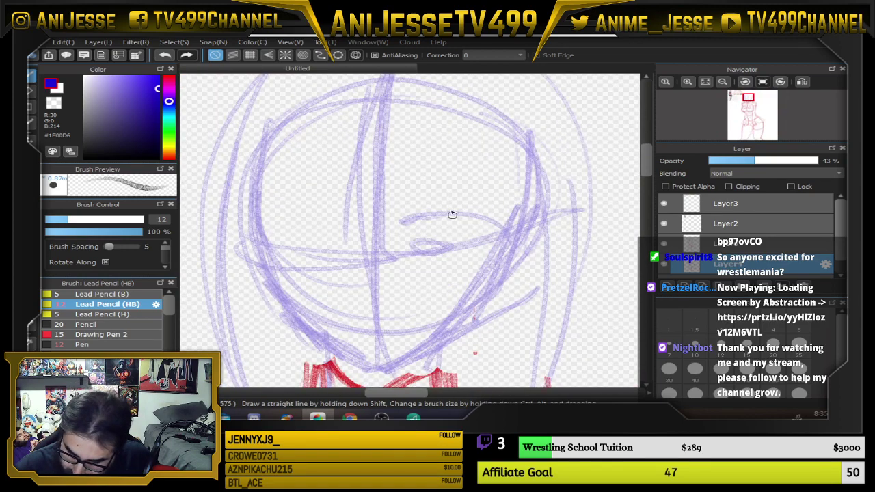
{"action": "mouse_move", "coordinate": [387, 177]}
{"action": "left_mouse_down"}
{"action": "mouse_move", "coordinate": [417, 173]}
{"action": "mouse_move", "coordinate": [512, 211]}
{"action": "left_mouse_up"}
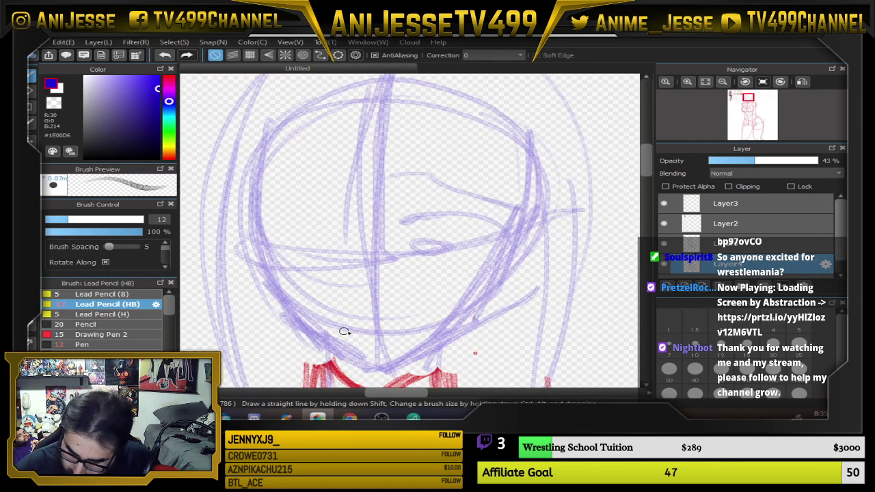
{"action": "mouse_move", "coordinate": [421, 327]}
{"action": "left_mouse_down"}
{"action": "mouse_move", "coordinate": [358, 317]}
{"action": "mouse_move", "coordinate": [414, 331]}
{"action": "left_mouse_up"}
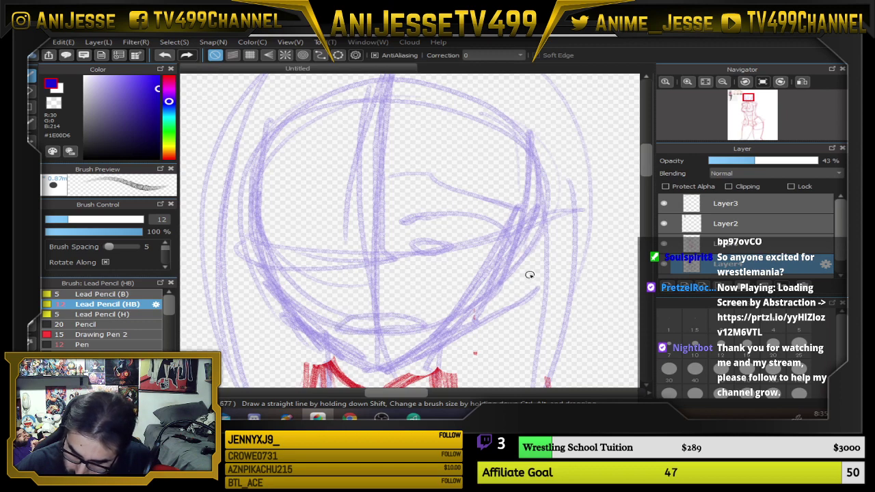
{"action": "key", "text": "ctrl+z"}
{"action": "left_click_drag", "start_coordinate": [477, 231], "coordinate": [489, 246]}
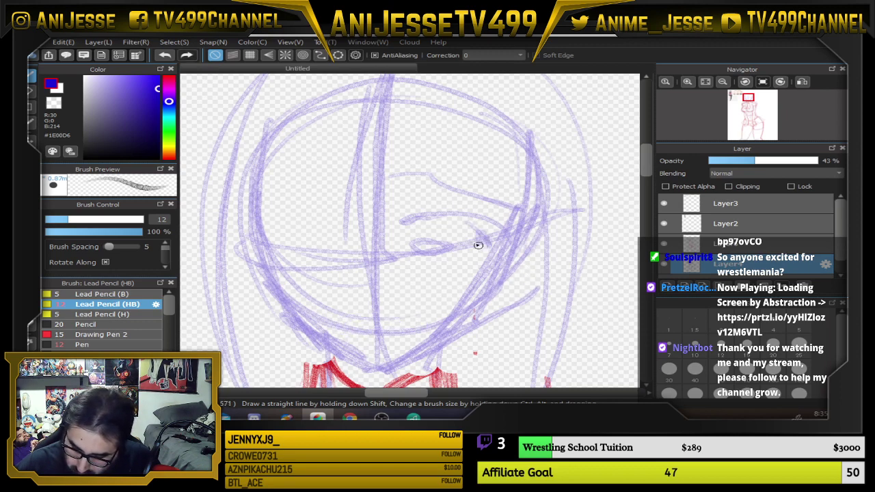
Sketch the ear shape and loose fringe strokes along the left side of the face
{"action": "left_click_drag", "start_coordinate": [267, 195], "coordinate": [284, 265]}
{"action": "mouse_move", "coordinate": [310, 273]}
{"action": "left_mouse_down"}
{"action": "mouse_move", "coordinate": [300, 196]}
{"action": "mouse_move", "coordinate": [319, 158]}
{"action": "left_mouse_up"}
{"action": "left_click_drag", "start_coordinate": [318, 173], "coordinate": [334, 278]}
{"action": "mouse_move", "coordinate": [255, 251]}
{"action": "left_mouse_down"}
{"action": "mouse_move", "coordinate": [267, 299]}
{"action": "mouse_move", "coordinate": [251, 246]}
{"action": "left_mouse_up"}
{"action": "left_click_drag", "start_coordinate": [250, 246], "coordinate": [269, 302]}
{"action": "mouse_move", "coordinate": [535, 242]}
{"action": "left_mouse_down"}
{"action": "mouse_move", "coordinate": [523, 283]}
{"action": "mouse_move", "coordinate": [458, 324]}
{"action": "mouse_move", "coordinate": [400, 269]}
{"action": "mouse_move", "coordinate": [361, 198]}
{"action": "left_mouse_up"}
Build up the crown of the hair and the locks framing both sides of the face
{"action": "scroll", "coordinate": [417, 329], "scroll_direction": "down", "scroll_amount": 5}
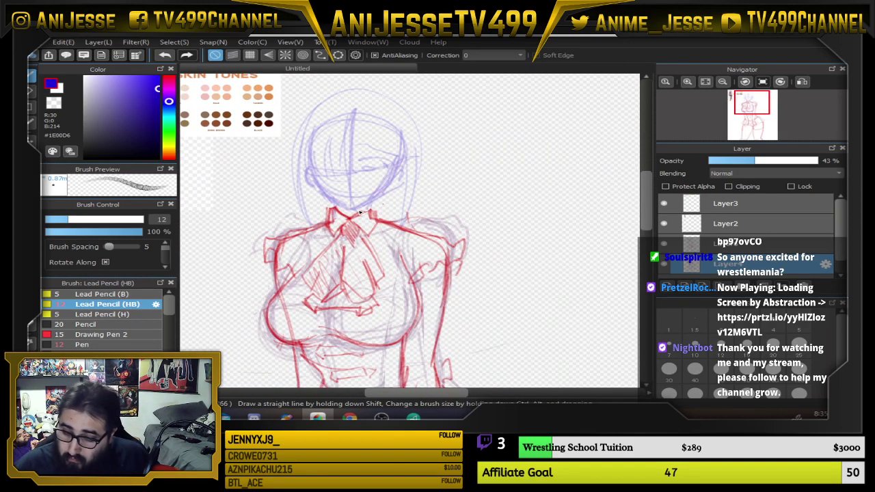
{"action": "mouse_move", "coordinate": [359, 107]}
{"action": "left_mouse_down"}
{"action": "mouse_move", "coordinate": [398, 153]}
{"action": "mouse_move", "coordinate": [406, 149]}
{"action": "mouse_move", "coordinate": [396, 107]}
{"action": "mouse_move", "coordinate": [425, 196]}
{"action": "mouse_move", "coordinate": [419, 128]}
{"action": "mouse_move", "coordinate": [382, 100]}
{"action": "mouse_move", "coordinate": [357, 101]}
{"action": "left_mouse_up"}
{"action": "mouse_move", "coordinate": [333, 177]}
{"action": "left_mouse_down"}
{"action": "mouse_move", "coordinate": [371, 236]}
{"action": "mouse_move", "coordinate": [445, 281]}
{"action": "mouse_move", "coordinate": [415, 208]}
{"action": "left_mouse_up"}
{"action": "mouse_move", "coordinate": [386, 171]}
{"action": "left_mouse_down"}
{"action": "mouse_move", "coordinate": [381, 227]}
{"action": "mouse_move", "coordinate": [408, 154]}
{"action": "mouse_move", "coordinate": [379, 191]}
{"action": "mouse_move", "coordinate": [389, 253]}
{"action": "mouse_move", "coordinate": [379, 235]}
{"action": "mouse_move", "coordinate": [370, 277]}
{"action": "left_mouse_up"}
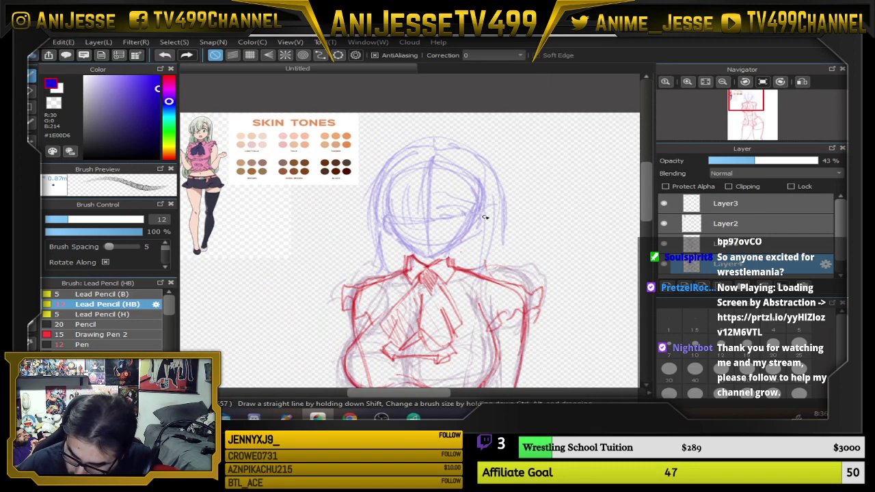
Draw long flowing hair strands down the character's left-hand side of the canvas, from beside the chest to the hip
{"action": "left_click_drag", "start_coordinate": [506, 255], "coordinate": [525, 170]}
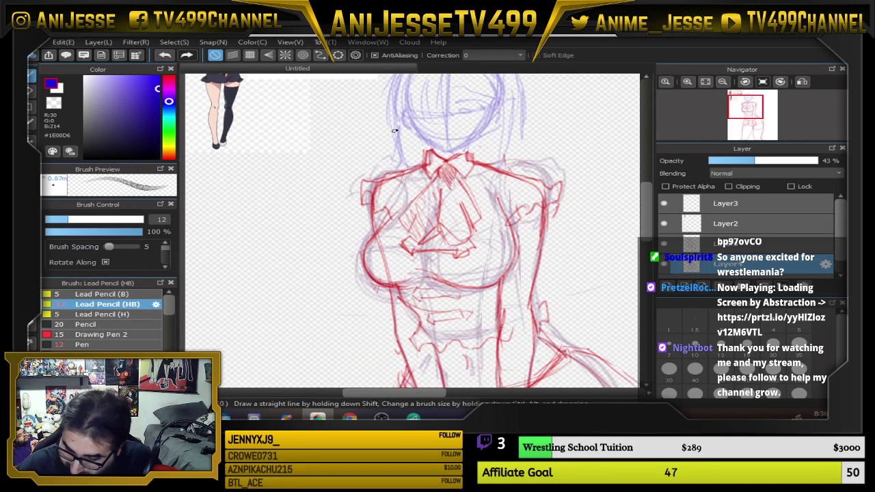
{"action": "left_click_drag", "start_coordinate": [472, 234], "coordinate": [448, 162]}
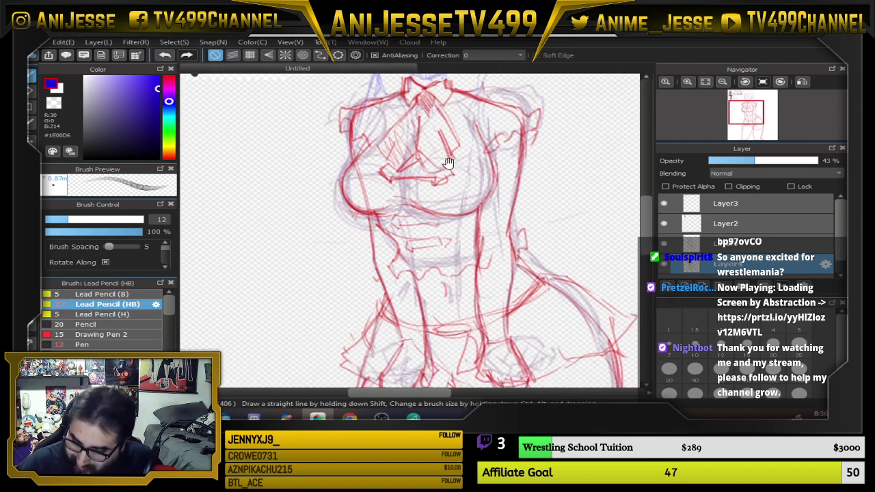
{"action": "mouse_move", "coordinate": [340, 190]}
{"action": "left_mouse_down"}
{"action": "mouse_move", "coordinate": [308, 307]}
{"action": "mouse_move", "coordinate": [316, 333]}
{"action": "left_mouse_up"}
{"action": "mouse_move", "coordinate": [350, 223]}
{"action": "left_mouse_down"}
{"action": "mouse_move", "coordinate": [330, 309]}
{"action": "mouse_move", "coordinate": [343, 231]}
{"action": "mouse_move", "coordinate": [352, 325]}
{"action": "mouse_move", "coordinate": [335, 264]}
{"action": "mouse_move", "coordinate": [335, 337]}
{"action": "left_mouse_up"}
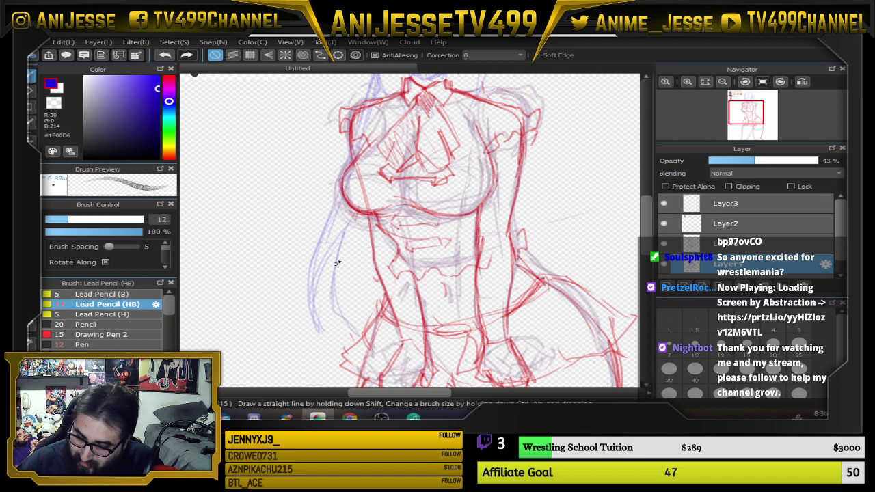
{"action": "left_click_drag", "start_coordinate": [335, 263], "coordinate": [357, 337]}
Rework the hair outline on the right side of the face with longer strokes falling to the shoulder
{"action": "left_click_drag", "start_coordinate": [529, 221], "coordinate": [484, 322]}
{"action": "left_click_drag", "start_coordinate": [482, 219], "coordinate": [509, 294]}
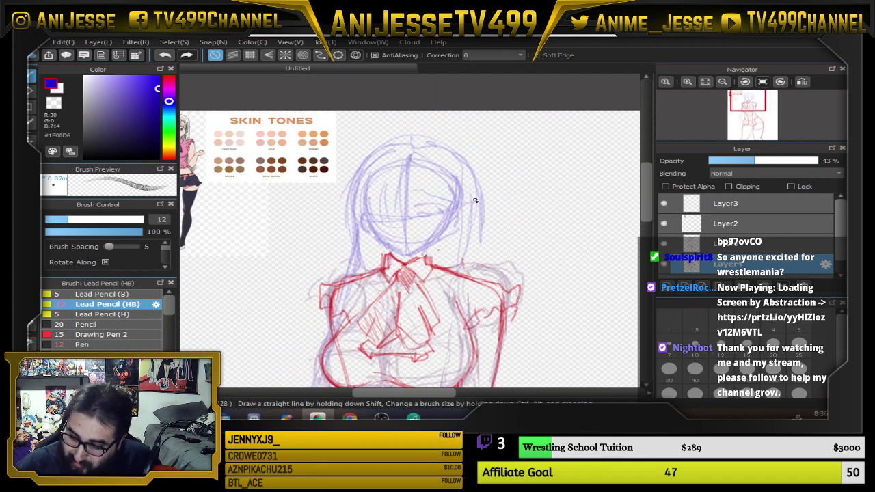
{"action": "mouse_move", "coordinate": [453, 174]}
{"action": "left_mouse_down"}
{"action": "mouse_move", "coordinate": [512, 237]}
{"action": "mouse_move", "coordinate": [455, 166]}
{"action": "mouse_move", "coordinate": [467, 159]}
{"action": "mouse_move", "coordinate": [468, 255]}
{"action": "mouse_move", "coordinate": [495, 164]}
{"action": "mouse_move", "coordinate": [472, 239]}
{"action": "left_mouse_up"}
{"action": "key", "text": "e"}
{"action": "key", "text": "b"}
{"action": "left_click_drag", "start_coordinate": [471, 168], "coordinate": [472, 241]}
{"action": "left_click_drag", "start_coordinate": [473, 193], "coordinate": [471, 245]}
{"action": "left_click_drag", "start_coordinate": [474, 212], "coordinate": [506, 251]}
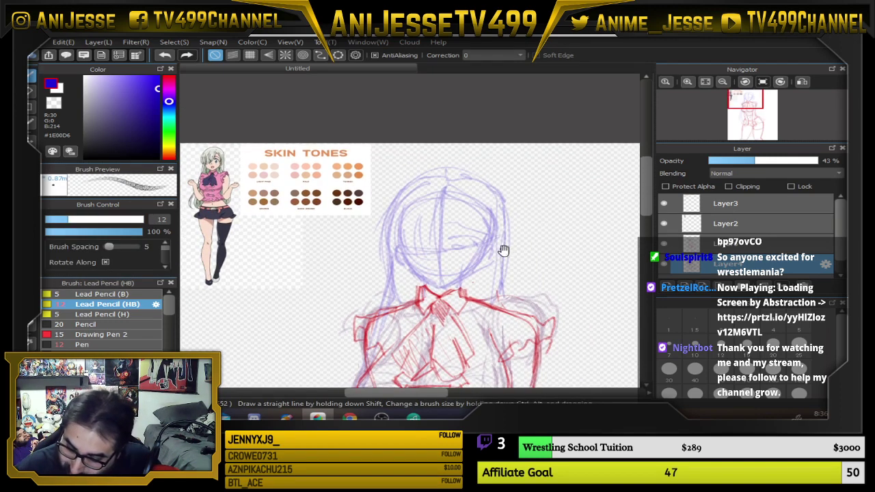
Extend the right-hand hair behind the shoulder and sketch its strands flaring out past the arm to the waist
{"action": "left_click_drag", "start_coordinate": [524, 287], "coordinate": [495, 141]}
{"action": "left_click_drag", "start_coordinate": [478, 107], "coordinate": [486, 214]}
{"action": "mouse_move", "coordinate": [529, 286]}
{"action": "left_mouse_down"}
{"action": "mouse_move", "coordinate": [485, 201]}
{"action": "mouse_move", "coordinate": [492, 242]}
{"action": "left_mouse_up"}
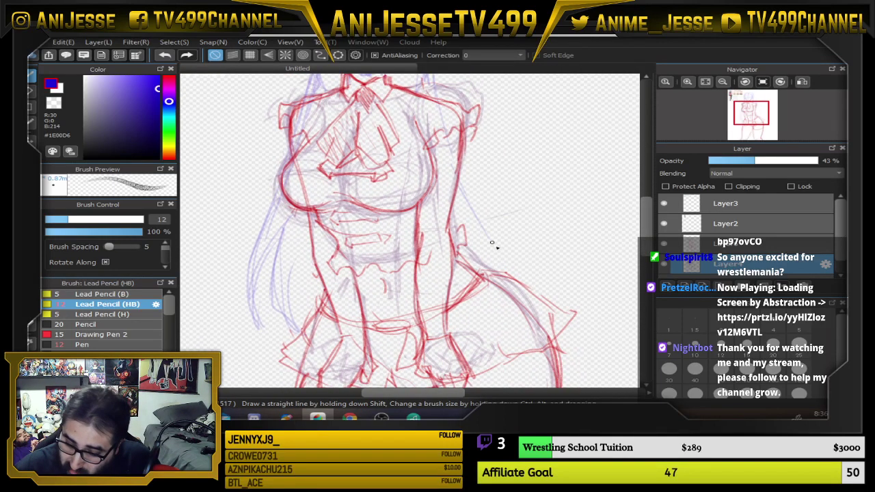
{"action": "left_click_drag", "start_coordinate": [462, 194], "coordinate": [498, 268]}
Add inner strands to the long hair on the left, between the chest and the hip
{"action": "left_click_drag", "start_coordinate": [298, 226], "coordinate": [303, 324]}
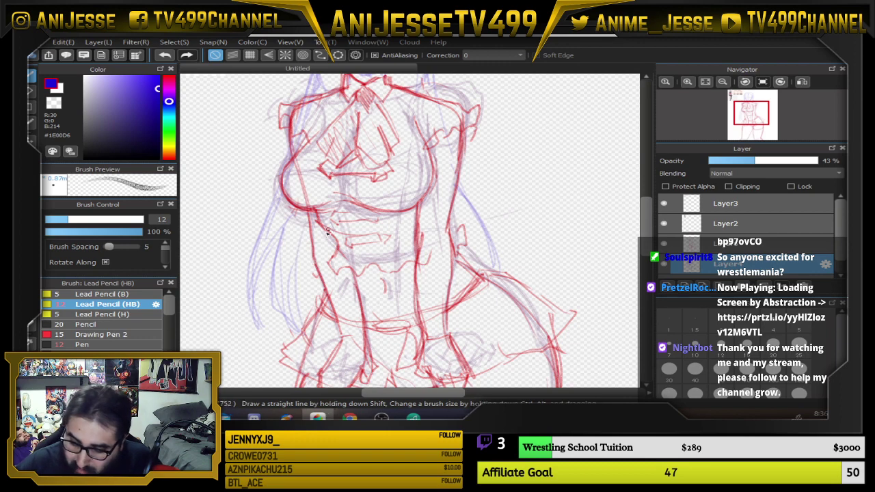
{"action": "left_click_drag", "start_coordinate": [313, 269], "coordinate": [307, 332]}
{"action": "mouse_move", "coordinate": [304, 218]}
{"action": "left_mouse_down"}
{"action": "mouse_move", "coordinate": [292, 237]}
{"action": "mouse_move", "coordinate": [281, 332]}
{"action": "mouse_move", "coordinate": [260, 273]}
{"action": "left_mouse_up"}
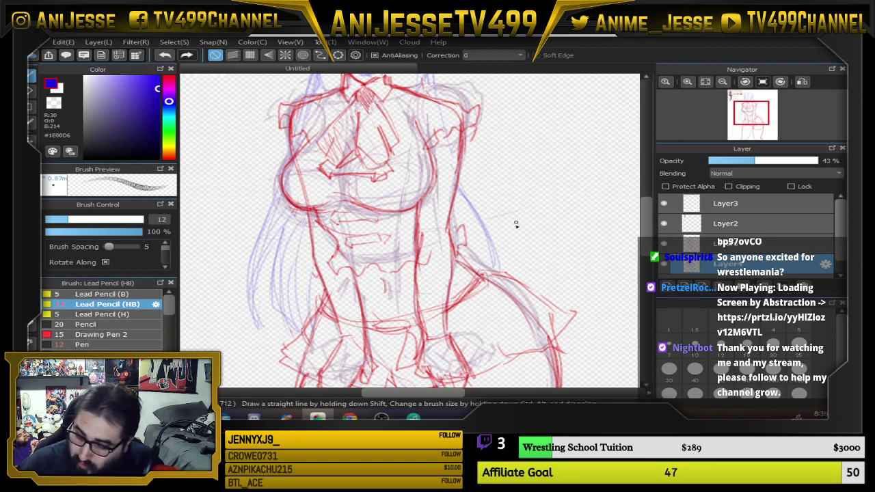
Thicken the right-hand long hair with several more strands from the shoulder down past the elbow
{"action": "left_click_drag", "start_coordinate": [510, 216], "coordinate": [526, 302]}
{"action": "left_click_drag", "start_coordinate": [449, 113], "coordinate": [492, 291]}
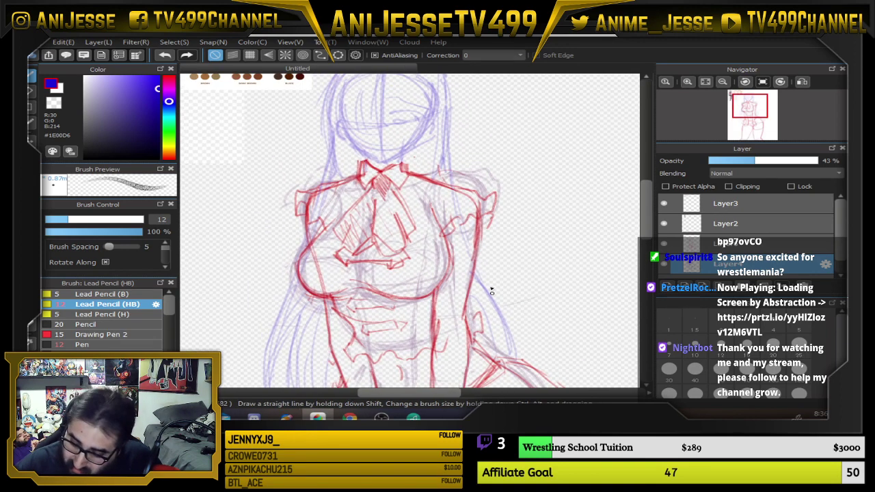
{"action": "left_click_drag", "start_coordinate": [460, 201], "coordinate": [506, 309]}
{"action": "left_click_drag", "start_coordinate": [485, 274], "coordinate": [522, 365]}
{"action": "left_click_drag", "start_coordinate": [474, 216], "coordinate": [522, 365]}
{"action": "left_click_drag", "start_coordinate": [446, 123], "coordinate": [447, 193]}
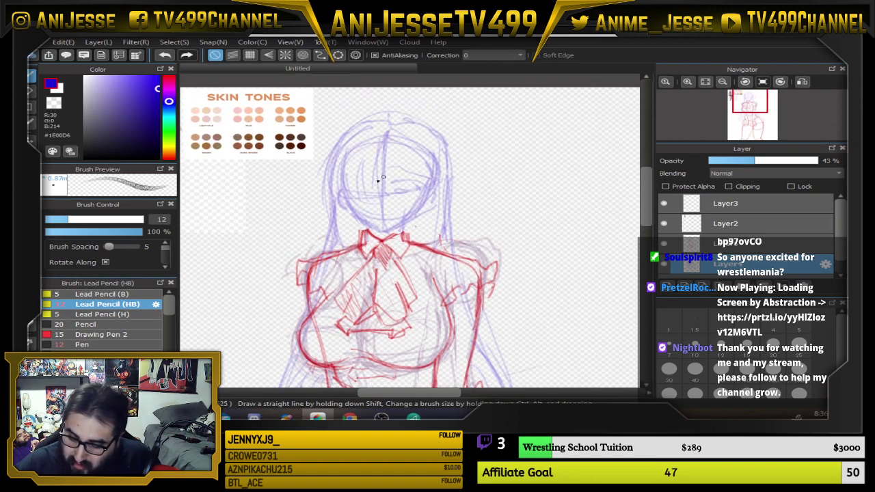
Widen the long hair with sweeping outer strands on the left and one more long strand on the right
{"action": "scroll", "coordinate": [438, 182], "scroll_direction": "down", "scroll_amount": 1}
{"action": "left_click_drag", "start_coordinate": [451, 273], "coordinate": [455, 234]}
{"action": "scroll", "coordinate": [444, 237], "scroll_direction": "down", "scroll_amount": 2}
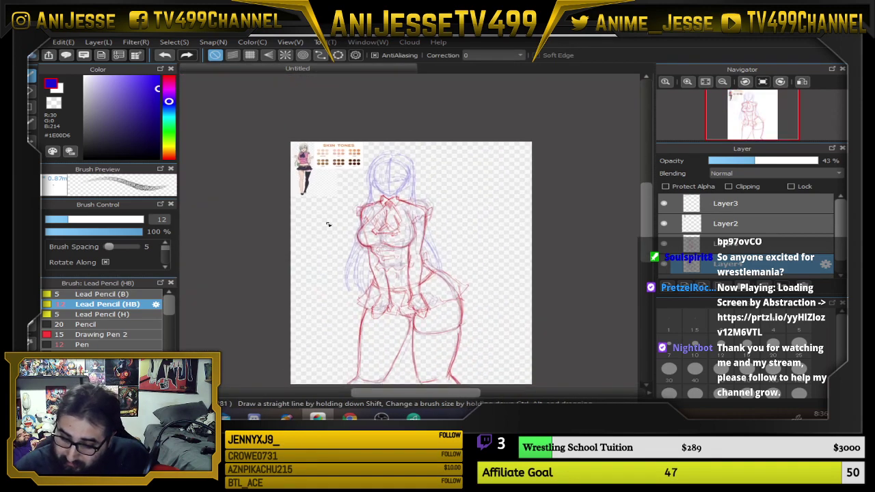
{"action": "scroll", "coordinate": [328, 221], "scroll_direction": "up", "scroll_amount": 2}
{"action": "mouse_move", "coordinate": [378, 208]}
{"action": "left_mouse_down"}
{"action": "mouse_move", "coordinate": [333, 287]}
{"action": "mouse_move", "coordinate": [338, 324]}
{"action": "mouse_move", "coordinate": [331, 333]}
{"action": "left_mouse_up"}
{"action": "mouse_move", "coordinate": [376, 241]}
{"action": "left_mouse_down"}
{"action": "mouse_move", "coordinate": [328, 311]}
{"action": "mouse_move", "coordinate": [326, 347]}
{"action": "left_mouse_up"}
{"action": "left_click_drag", "start_coordinate": [383, 217], "coordinate": [343, 294]}
{"action": "left_click_drag", "start_coordinate": [372, 239], "coordinate": [343, 333]}
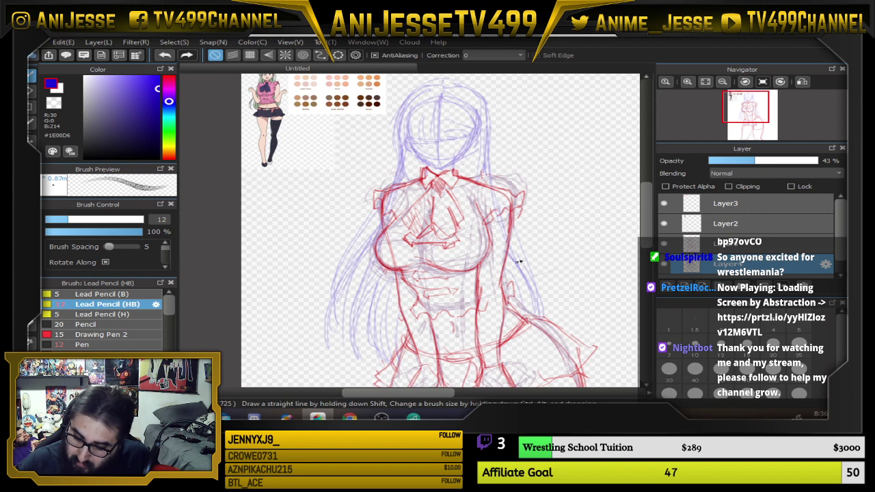
{"action": "mouse_move", "coordinate": [489, 124]}
{"action": "left_mouse_down"}
{"action": "mouse_move", "coordinate": [506, 208]}
{"action": "mouse_move", "coordinate": [549, 315]}
{"action": "left_mouse_up"}
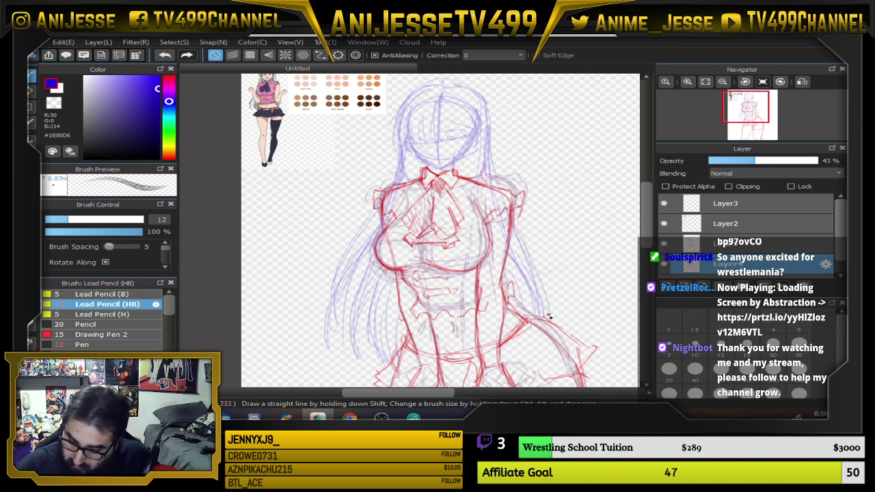
Select the layer with the red body and outfit sketch and set the pencil colour to dark red, #C90C0C
{"action": "scroll", "coordinate": [527, 247], "scroll_direction": "down", "scroll_amount": 1}
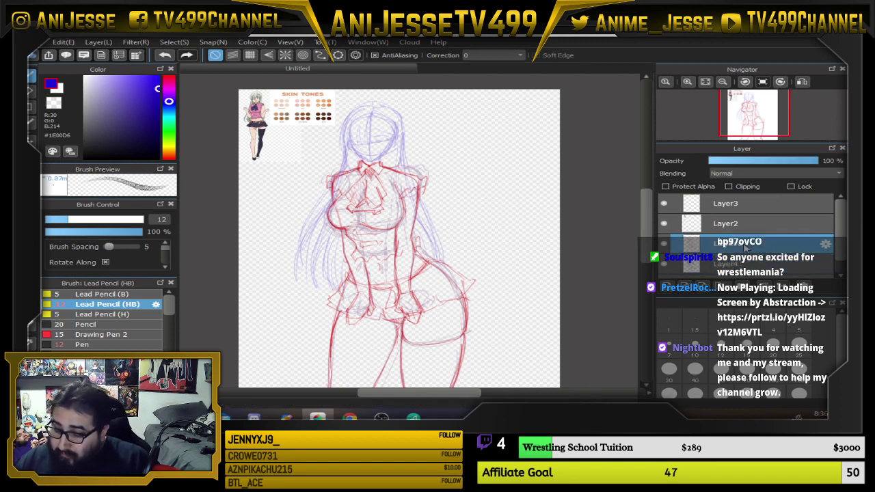
{"action": "left_click", "coordinate": [711, 244]}
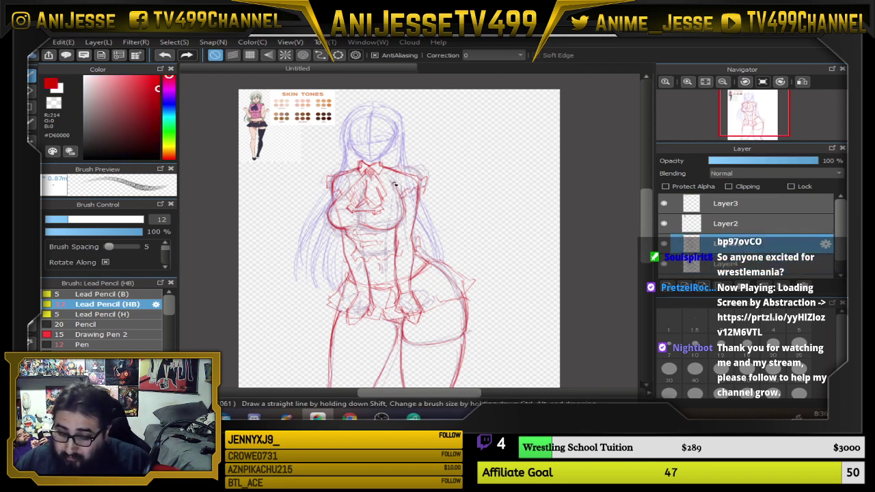
{"action": "scroll", "coordinate": [371, 122], "scroll_direction": "up", "scroll_amount": 3}
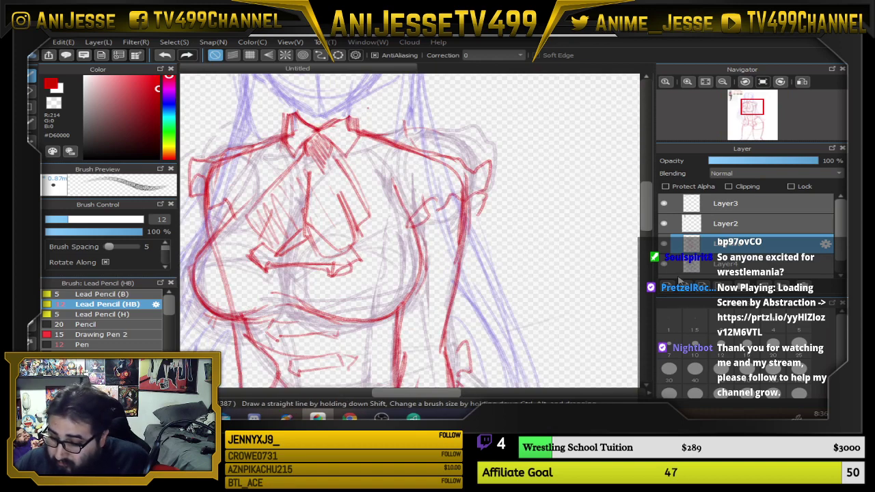
{"action": "scroll", "coordinate": [370, 136], "scroll_direction": "up", "scroll_amount": 2}
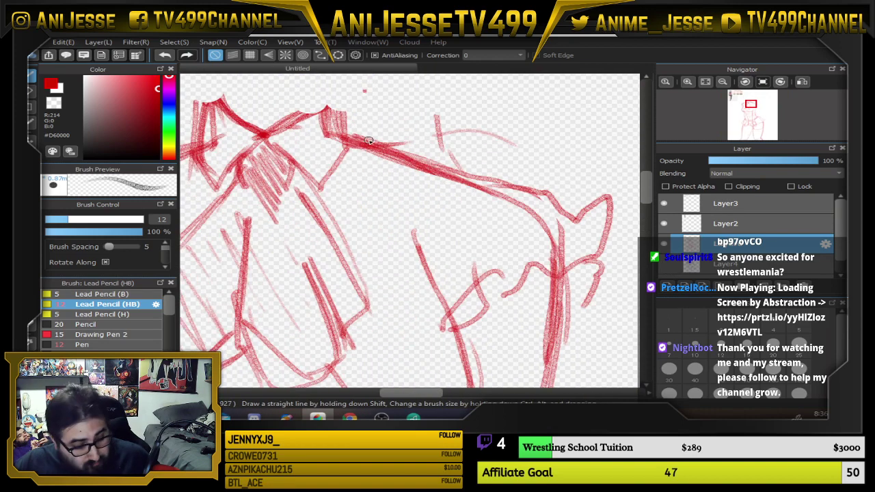
{"action": "right_click", "coordinate": [363, 143]}
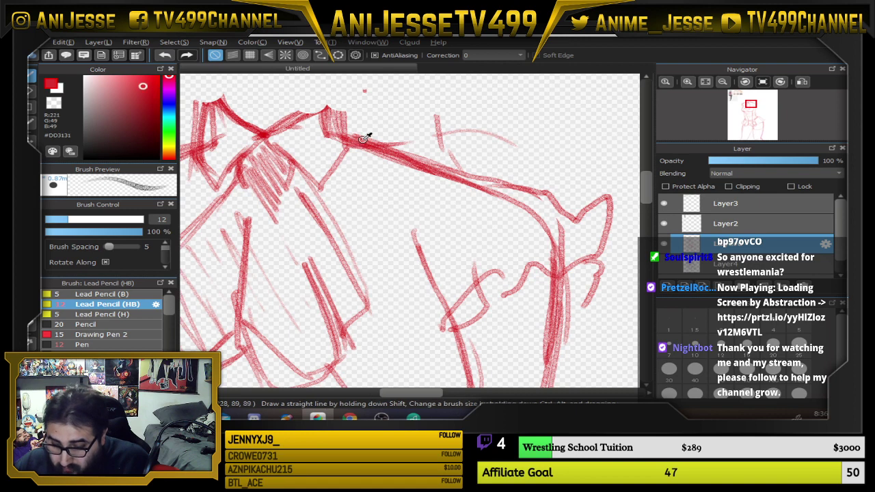
{"action": "left_click_drag", "start_coordinate": [152, 91], "coordinate": [157, 96]}
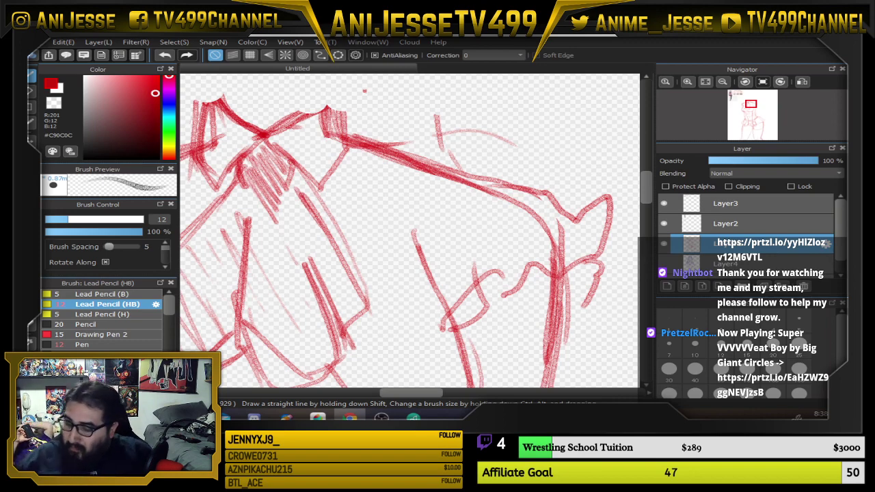
Make Layer4 with the rough body and blue head sketch visible again
{"action": "left_click", "coordinate": [665, 264]}
{"action": "left_click", "coordinate": [665, 264]}
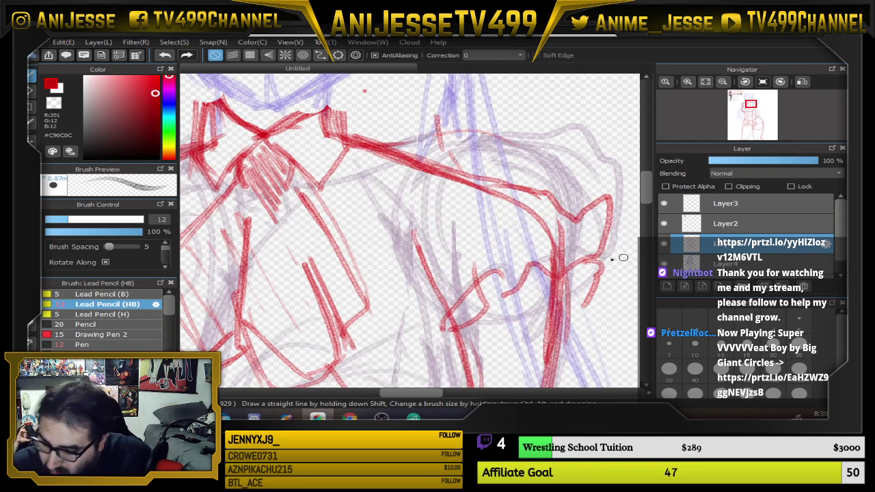
Sketch the visible eye in dark red: upper lash line, shaded iris and the eyebrow above it
{"action": "scroll", "coordinate": [510, 239], "scroll_direction": "down", "scroll_amount": 5}
{"action": "left_click_drag", "start_coordinate": [487, 231], "coordinate": [397, 307]}
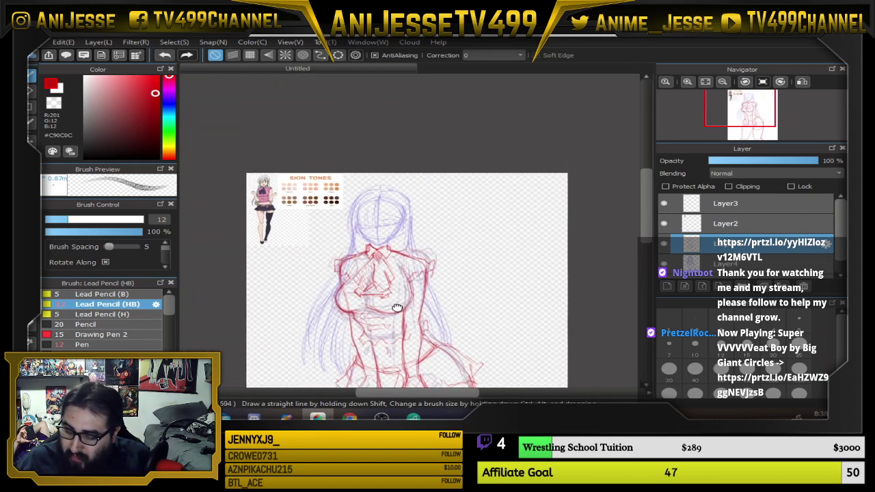
{"action": "scroll", "coordinate": [397, 307], "scroll_direction": "up", "scroll_amount": 5}
{"action": "mouse_move", "coordinate": [389, 229]}
{"action": "left_mouse_down"}
{"action": "mouse_move", "coordinate": [342, 205]}
{"action": "mouse_move", "coordinate": [249, 199]}
{"action": "mouse_move", "coordinate": [347, 238]}
{"action": "left_mouse_up"}
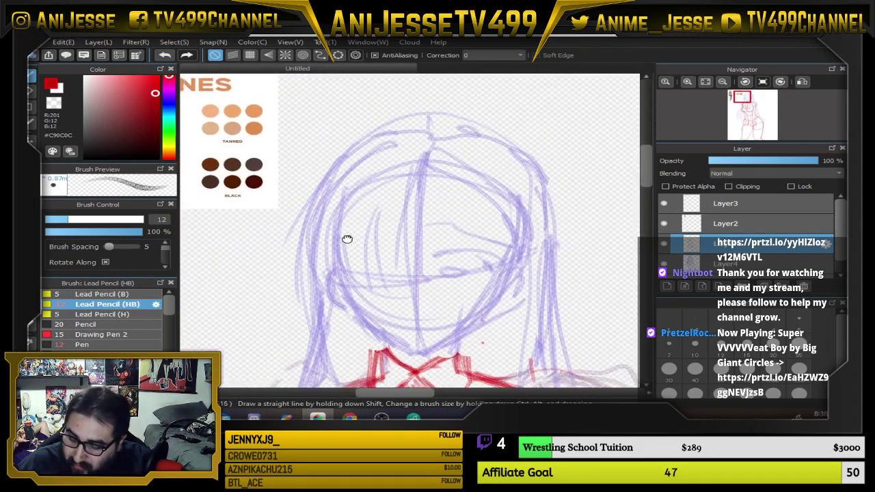
{"action": "scroll", "coordinate": [445, 225], "scroll_direction": "up", "scroll_amount": 4}
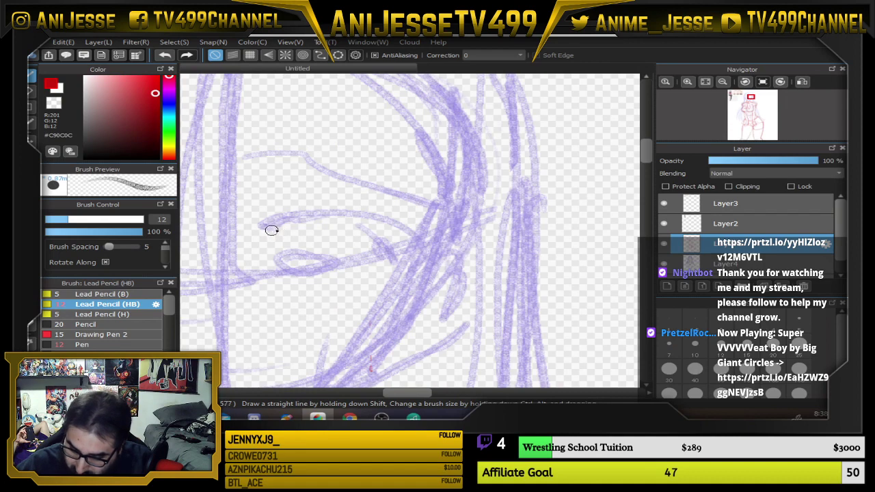
{"action": "mouse_move", "coordinate": [271, 230]}
{"action": "left_mouse_down"}
{"action": "mouse_move", "coordinate": [369, 238]}
{"action": "mouse_move", "coordinate": [293, 219]}
{"action": "mouse_move", "coordinate": [363, 252]}
{"action": "left_mouse_up"}
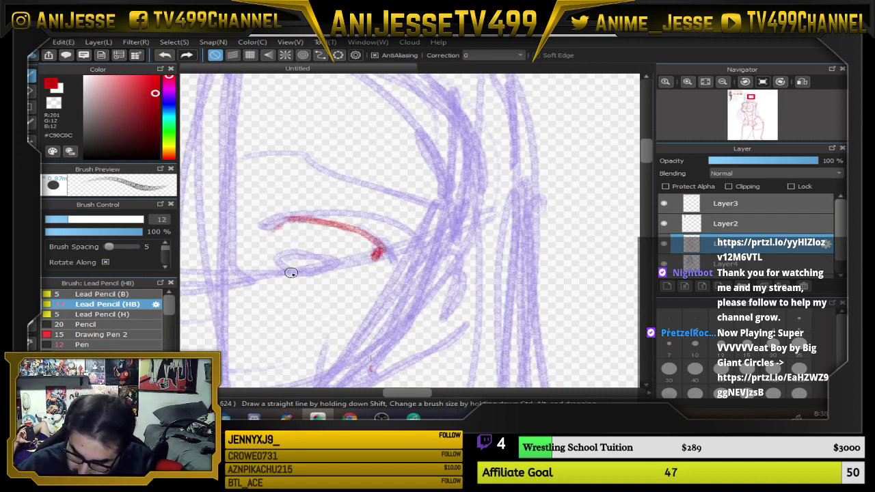
{"action": "mouse_move", "coordinate": [282, 266]}
{"action": "left_mouse_down"}
{"action": "mouse_move", "coordinate": [300, 246]}
{"action": "mouse_move", "coordinate": [306, 260]}
{"action": "mouse_move", "coordinate": [314, 248]}
{"action": "mouse_move", "coordinate": [319, 267]}
{"action": "mouse_move", "coordinate": [290, 270]}
{"action": "mouse_move", "coordinate": [305, 273]}
{"action": "mouse_move", "coordinate": [286, 257]}
{"action": "mouse_move", "coordinate": [318, 263]}
{"action": "left_mouse_up"}
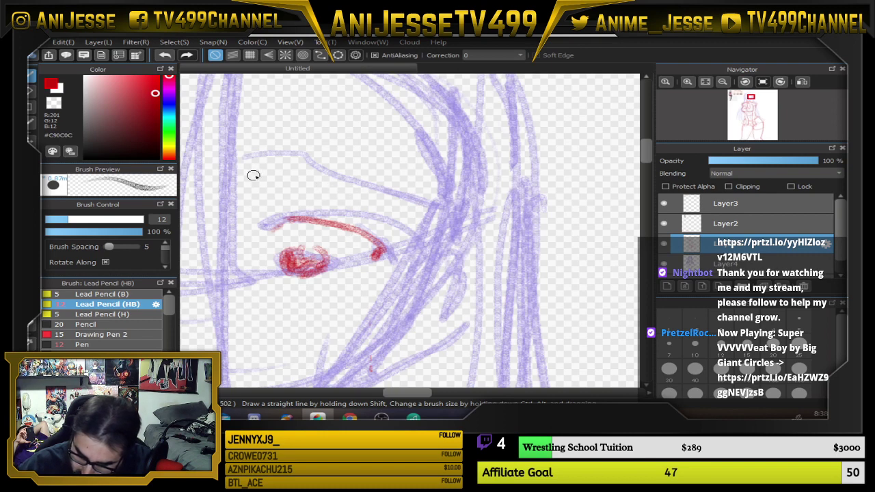
{"action": "mouse_move", "coordinate": [261, 176]}
{"action": "left_mouse_down"}
{"action": "mouse_move", "coordinate": [300, 173]}
{"action": "mouse_move", "coordinate": [400, 209]}
{"action": "left_mouse_up"}
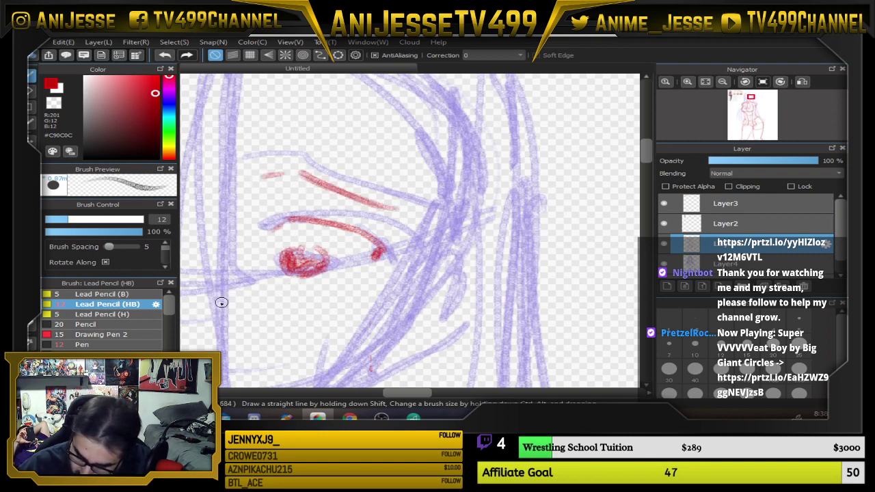
Add diagonal blush hatching under the eye, a small nose mark and a wavy frowning mouth in red
{"action": "mouse_move", "coordinate": [221, 302]}
{"action": "left_mouse_down"}
{"action": "mouse_move", "coordinate": [242, 276]}
{"action": "mouse_move", "coordinate": [274, 305]}
{"action": "mouse_move", "coordinate": [339, 329]}
{"action": "mouse_move", "coordinate": [384, 311]}
{"action": "mouse_move", "coordinate": [499, 214]}
{"action": "mouse_move", "coordinate": [489, 217]}
{"action": "mouse_move", "coordinate": [508, 225]}
{"action": "left_mouse_up"}
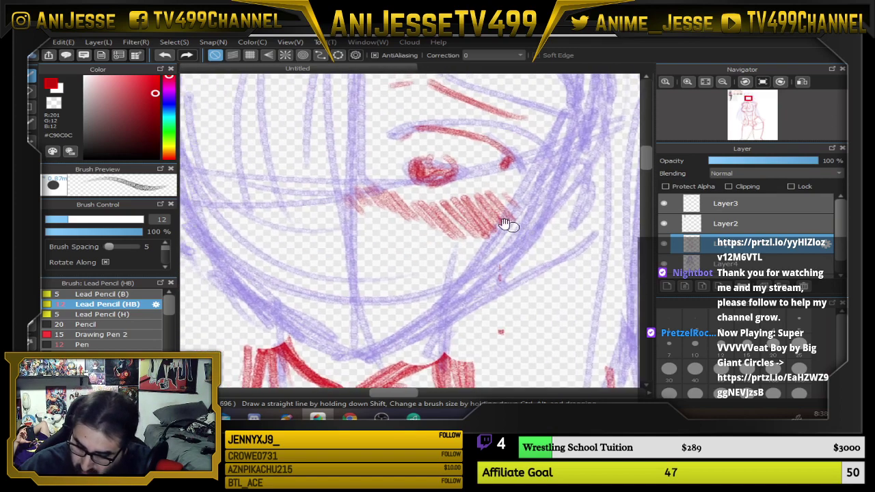
{"action": "left_click", "coordinate": [336, 252]}
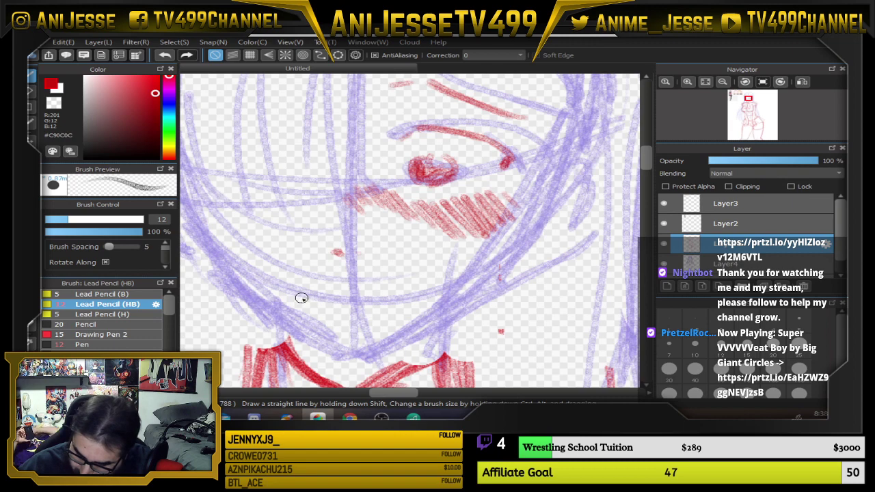
{"action": "left_click_drag", "start_coordinate": [301, 298], "coordinate": [407, 282]}
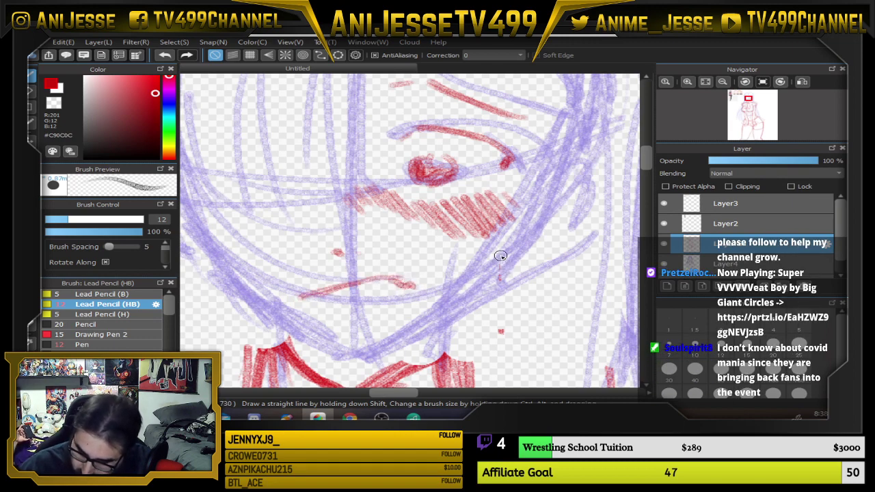
Examine the reference character's face up close, especially the eye and eyelashes
{"action": "scroll", "coordinate": [501, 256], "scroll_direction": "down", "scroll_amount": 5}
{"action": "left_click_drag", "start_coordinate": [472, 264], "coordinate": [479, 303]}
{"action": "scroll", "coordinate": [260, 205], "scroll_direction": "down", "scroll_amount": 1}
{"action": "left_click_drag", "start_coordinate": [266, 203], "coordinate": [350, 246]}
{"action": "scroll", "coordinate": [254, 215], "scroll_direction": "up", "scroll_amount": 6}
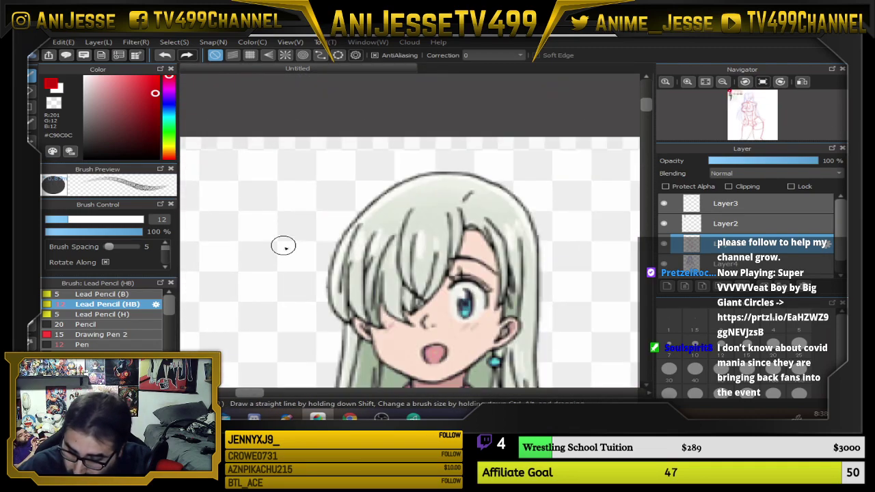
{"action": "scroll", "coordinate": [288, 253], "scroll_direction": "down", "scroll_amount": 8}
{"action": "left_click_drag", "start_coordinate": [431, 281], "coordinate": [223, 107]}
{"action": "scroll", "coordinate": [469, 197], "scroll_direction": "up", "scroll_amount": 5}
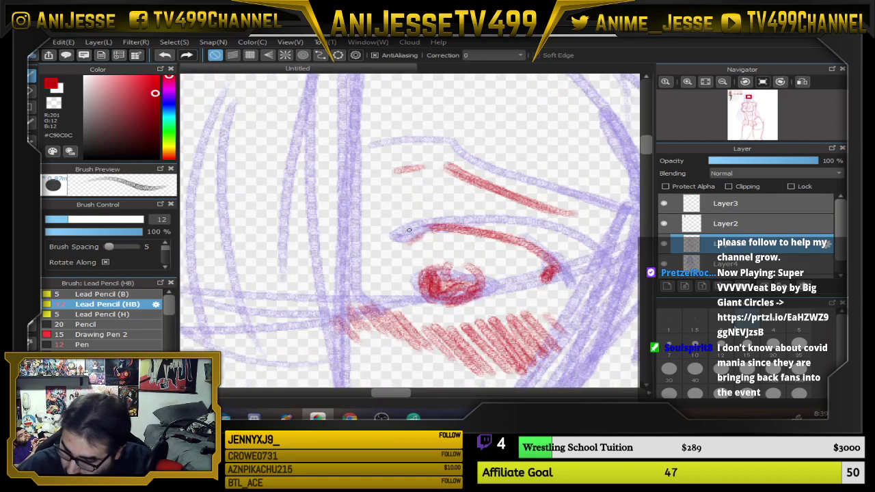
Reduce the pencil to size 4 and add eyelashes, a thicker upper lash line and a lower lid line to the eye
{"action": "left_click", "coordinate": [47, 220]}
{"action": "mouse_move", "coordinate": [448, 220]}
{"action": "left_mouse_down"}
{"action": "mouse_move", "coordinate": [536, 241]}
{"action": "mouse_move", "coordinate": [441, 219]}
{"action": "mouse_move", "coordinate": [423, 228]}
{"action": "left_mouse_up"}
{"action": "mouse_move", "coordinate": [421, 225]}
{"action": "left_mouse_down"}
{"action": "mouse_move", "coordinate": [415, 203]}
{"action": "mouse_move", "coordinate": [440, 199]}
{"action": "mouse_move", "coordinate": [414, 202]}
{"action": "mouse_move", "coordinate": [441, 199]}
{"action": "mouse_move", "coordinate": [549, 251]}
{"action": "mouse_move", "coordinate": [452, 218]}
{"action": "left_mouse_up"}
{"action": "key", "text": "bracketright"}
{"action": "key", "text": "bracketright"}
{"action": "left_click_drag", "start_coordinate": [451, 218], "coordinate": [557, 252]}
{"action": "mouse_move", "coordinate": [431, 306]}
{"action": "left_mouse_down"}
{"action": "mouse_move", "coordinate": [504, 296]}
{"action": "mouse_move", "coordinate": [523, 305]}
{"action": "mouse_move", "coordinate": [417, 197]}
{"action": "mouse_move", "coordinate": [468, 173]}
{"action": "left_mouse_up"}
{"action": "scroll", "coordinate": [525, 296], "scroll_direction": "down", "scroll_amount": 5}
{"action": "scroll", "coordinate": [468, 174], "scroll_direction": "up", "scroll_amount": 2}
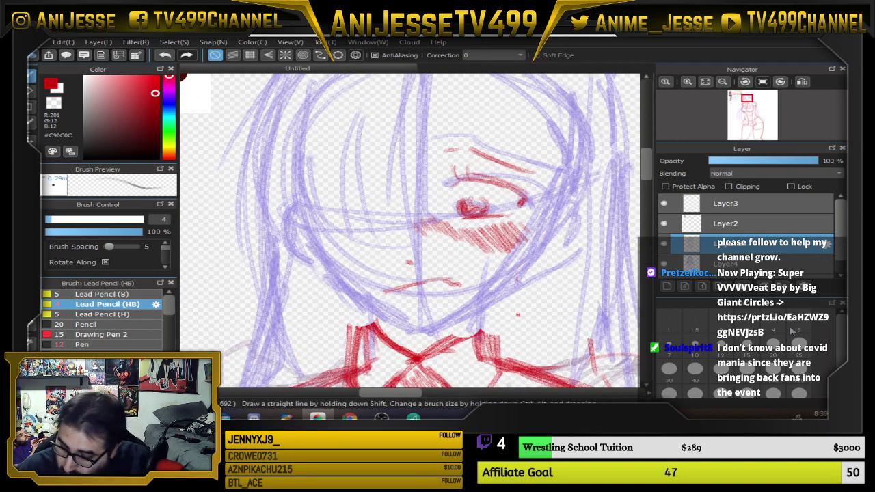
Set the pencil size to 10, trace the left cheek and jaw down to the chin, and clean up the line's inner edge with the eraser
{"action": "key", "text": "]"}
{"action": "key", "text": "]"}
{"action": "key", "text": "]"}
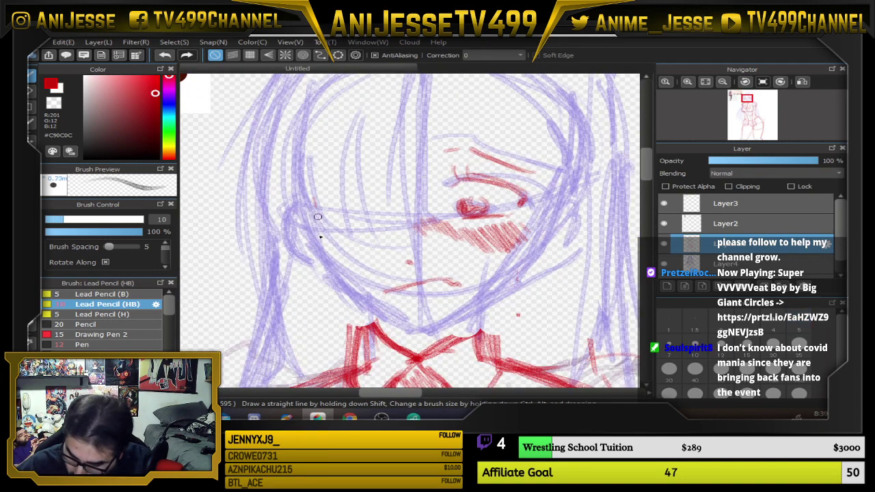
{"action": "left_click_drag", "start_coordinate": [315, 203], "coordinate": [318, 257]}
{"action": "mouse_move", "coordinate": [313, 198]}
{"action": "left_mouse_down"}
{"action": "mouse_move", "coordinate": [325, 265]}
{"action": "mouse_move", "coordinate": [353, 297]}
{"action": "mouse_move", "coordinate": [394, 320]}
{"action": "left_mouse_up"}
{"action": "left_click_drag", "start_coordinate": [338, 289], "coordinate": [437, 331]}
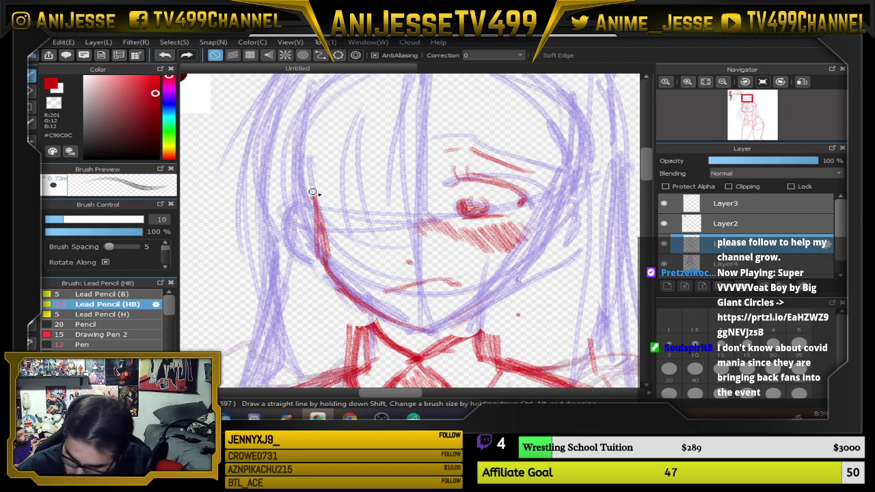
{"action": "key", "text": "e"}
{"action": "left_click", "coordinate": [721, 370]}
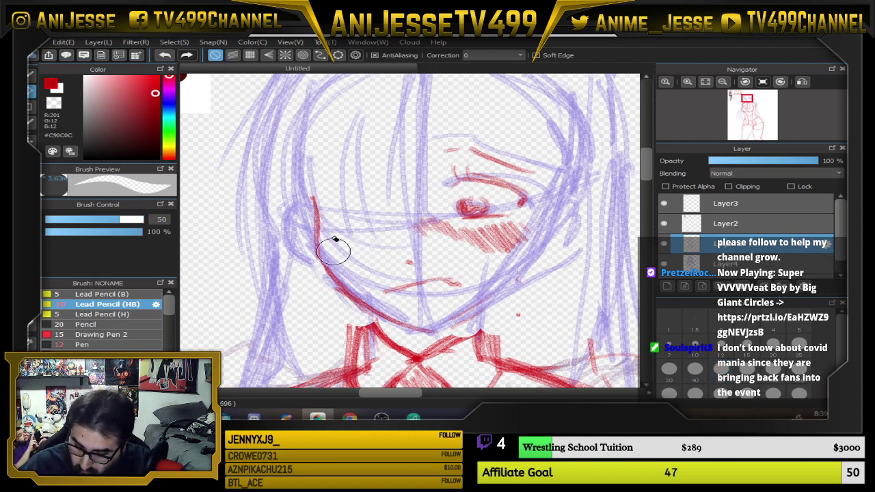
{"action": "key", "text": "b"}
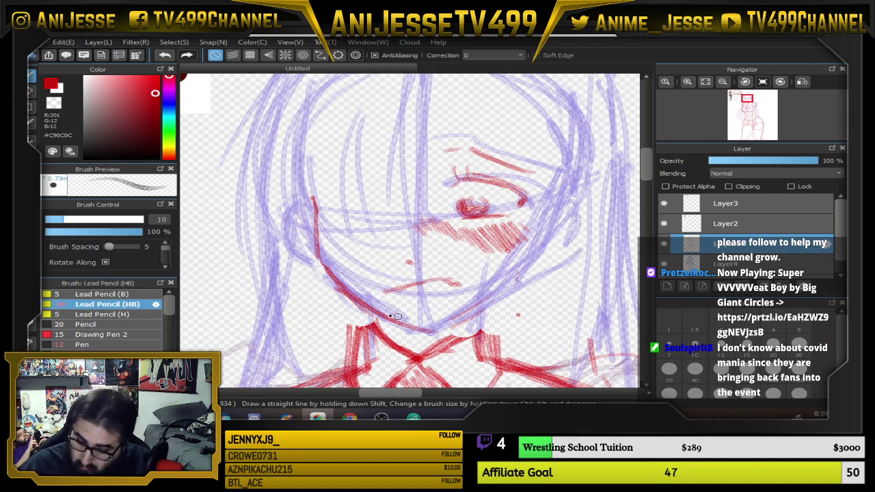
Trace the right jaw, the neck sides and both ears in red over the blue sketch
{"action": "mouse_move", "coordinate": [368, 306]}
{"action": "left_mouse_down"}
{"action": "mouse_move", "coordinate": [368, 330]}
{"action": "mouse_move", "coordinate": [473, 335]}
{"action": "mouse_move", "coordinate": [478, 304]}
{"action": "mouse_move", "coordinate": [498, 294]}
{"action": "mouse_move", "coordinate": [562, 211]}
{"action": "mouse_move", "coordinate": [580, 242]}
{"action": "mouse_move", "coordinate": [551, 267]}
{"action": "left_mouse_up"}
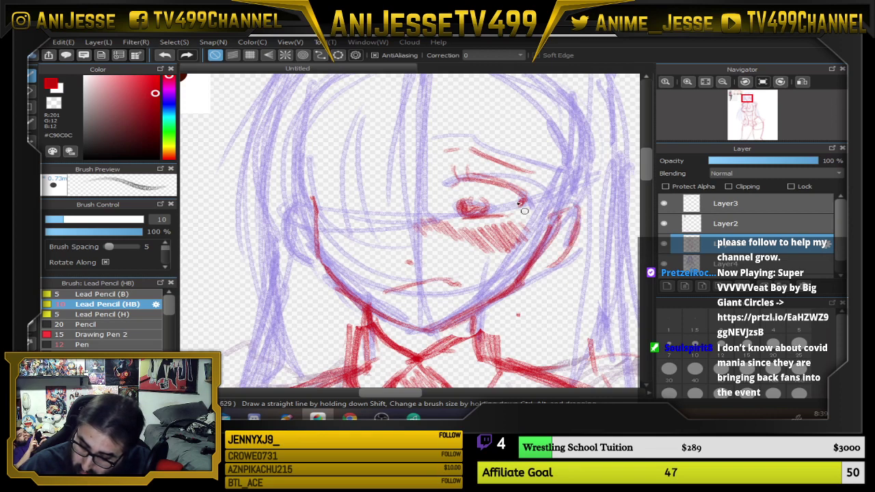
{"action": "mouse_move", "coordinate": [311, 218]}
{"action": "left_mouse_down"}
{"action": "mouse_move", "coordinate": [296, 249]}
{"action": "mouse_move", "coordinate": [321, 272]}
{"action": "mouse_move", "coordinate": [294, 220]}
{"action": "mouse_move", "coordinate": [321, 265]}
{"action": "mouse_move", "coordinate": [567, 260]}
{"action": "mouse_move", "coordinate": [577, 240]}
{"action": "left_mouse_up"}
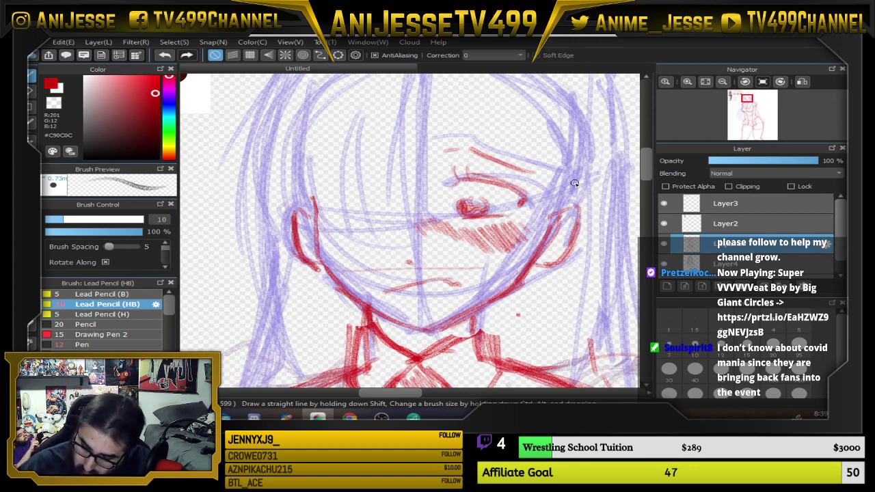
{"action": "scroll", "coordinate": [573, 183], "scroll_direction": "down", "scroll_amount": 3}
{"action": "left_click_drag", "start_coordinate": [527, 199], "coordinate": [375, 216]}
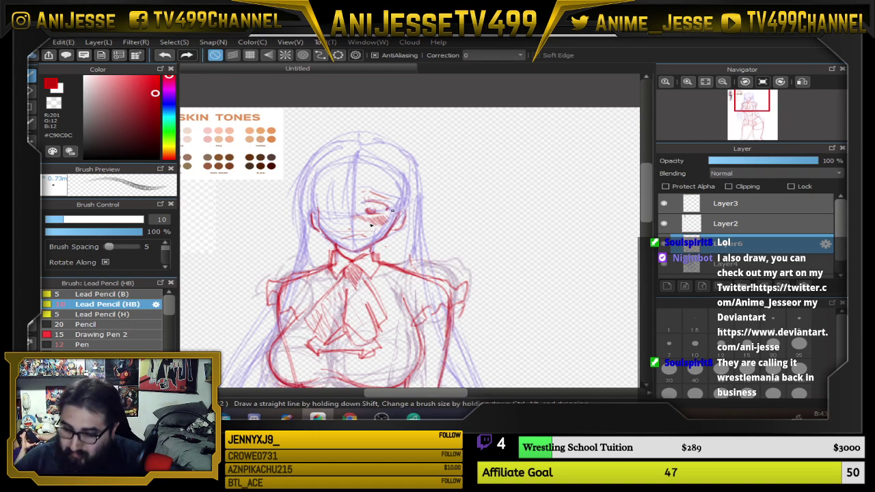
Check the reference hairstyle and draw the curved hairline from the forehead's centre to the right temple and down to the ear
{"action": "scroll", "coordinate": [350, 220], "scroll_direction": "up", "scroll_amount": 3}
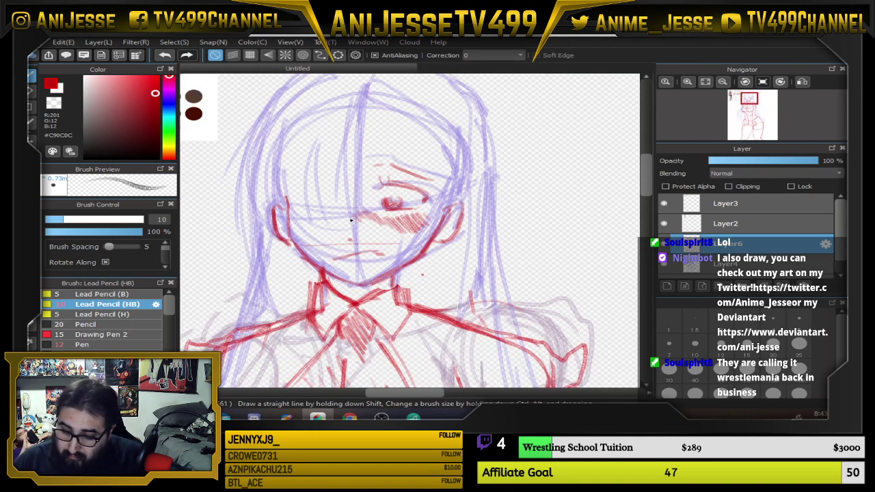
{"action": "scroll", "coordinate": [250, 127], "scroll_direction": "down", "scroll_amount": 3}
{"action": "left_click_drag", "start_coordinate": [230, 139], "coordinate": [480, 229]}
{"action": "scroll", "coordinate": [361, 196], "scroll_direction": "up", "scroll_amount": 5}
{"action": "left_click_drag", "start_coordinate": [427, 178], "coordinate": [283, 275]}
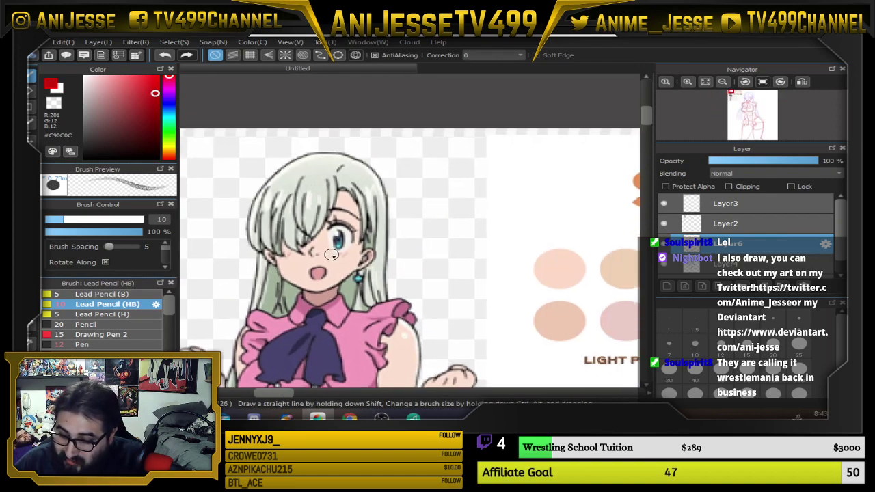
{"action": "scroll", "coordinate": [332, 254], "scroll_direction": "down", "scroll_amount": 3}
{"action": "scroll", "coordinate": [411, 147], "scroll_direction": "up", "scroll_amount": 5}
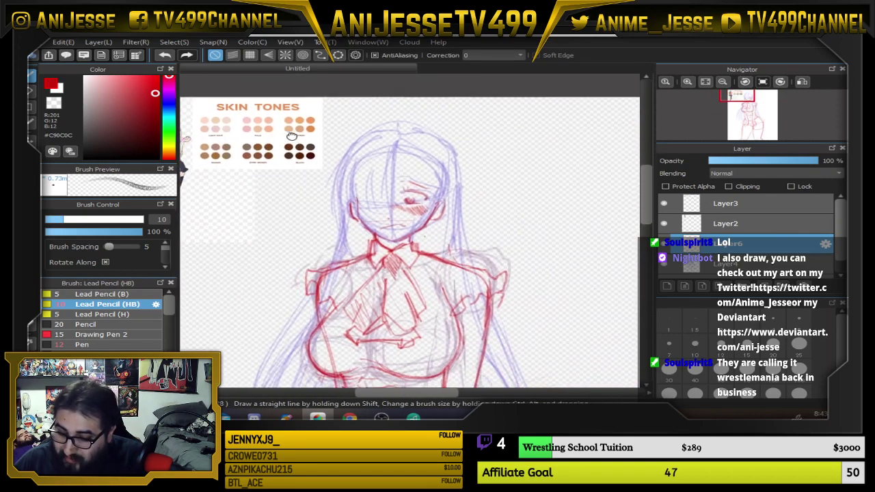
{"action": "mouse_move", "coordinate": [364, 98]}
{"action": "left_mouse_down"}
{"action": "mouse_move", "coordinate": [431, 121]}
{"action": "mouse_move", "coordinate": [479, 205]}
{"action": "mouse_move", "coordinate": [471, 253]}
{"action": "mouse_move", "coordinate": [478, 227]}
{"action": "mouse_move", "coordinate": [433, 119]}
{"action": "mouse_move", "coordinate": [479, 210]}
{"action": "mouse_move", "coordinate": [460, 279]}
{"action": "left_mouse_up"}
{"action": "mouse_move", "coordinate": [500, 181]}
{"action": "left_mouse_down"}
{"action": "mouse_move", "coordinate": [468, 275]}
{"action": "mouse_move", "coordinate": [478, 260]}
{"action": "left_mouse_up"}
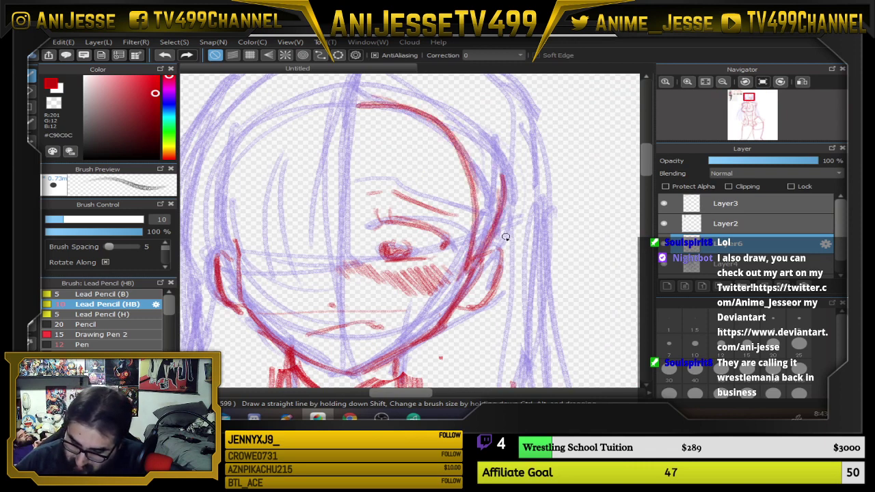
{"action": "mouse_move", "coordinate": [507, 199]}
{"action": "left_mouse_down"}
{"action": "mouse_move", "coordinate": [501, 248]}
{"action": "mouse_move", "coordinate": [629, 231]}
{"action": "left_mouse_up"}
Check the reference's earring and draw a round drop earring hanging from the right ear
{"action": "left_click_drag", "start_coordinate": [319, 220], "coordinate": [594, 279]}
{"action": "scroll", "coordinate": [510, 282], "scroll_direction": "down", "scroll_amount": 3}
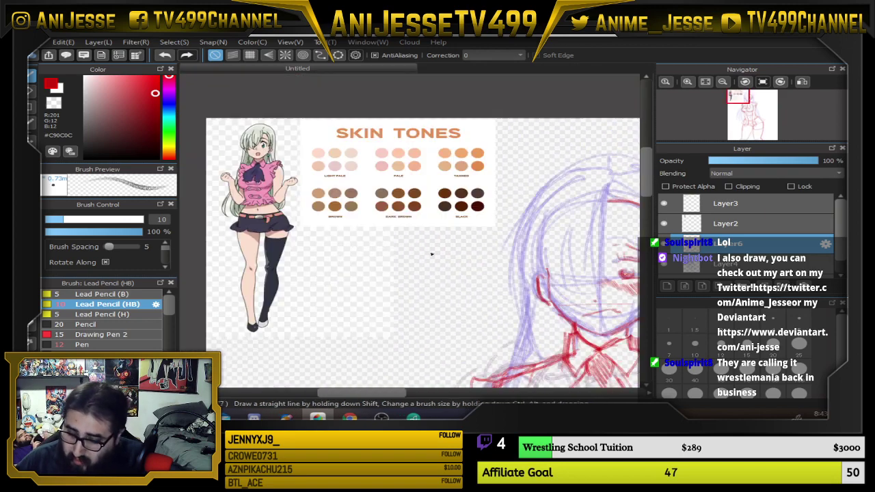
{"action": "scroll", "coordinate": [237, 165], "scroll_direction": "up", "scroll_amount": 5}
{"action": "scroll", "coordinate": [287, 105], "scroll_direction": "up", "scroll_amount": 2}
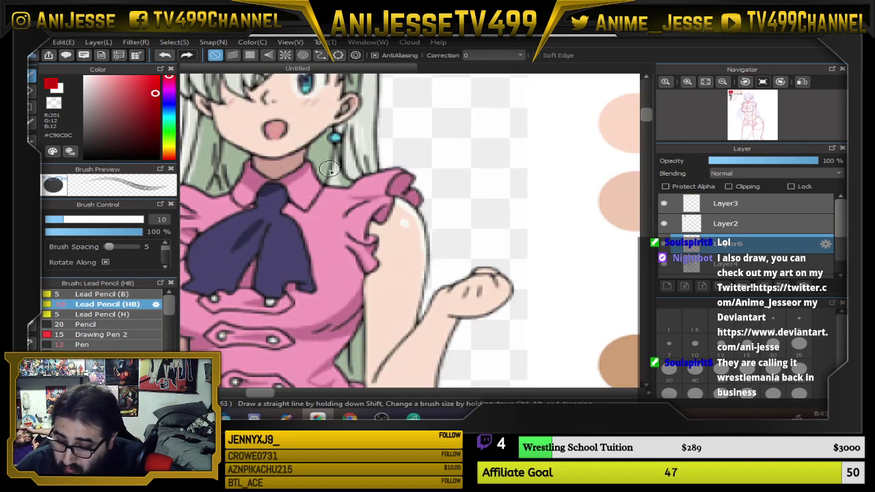
{"action": "scroll", "coordinate": [331, 170], "scroll_direction": "down", "scroll_amount": 7}
{"action": "left_click_drag", "start_coordinate": [555, 243], "coordinate": [431, 216]}
{"action": "scroll", "coordinate": [431, 216], "scroll_direction": "up", "scroll_amount": 5}
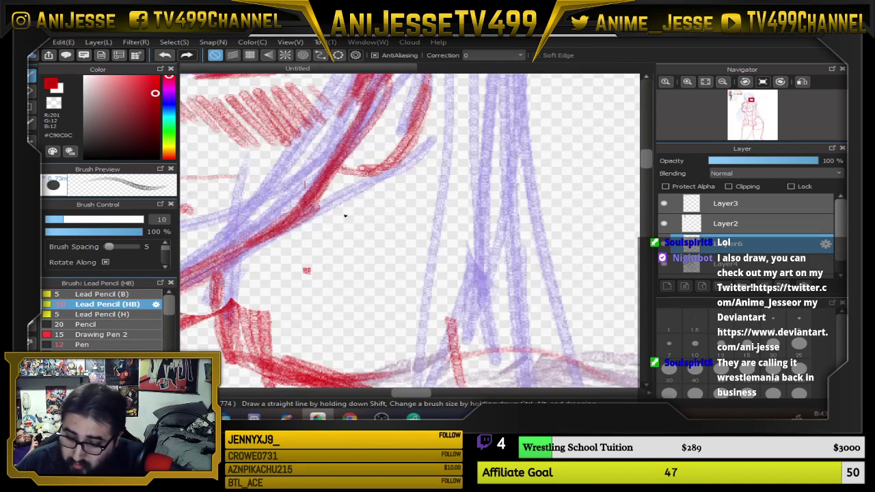
{"action": "mouse_move", "coordinate": [351, 206]}
{"action": "left_mouse_down"}
{"action": "mouse_move", "coordinate": [383, 205]}
{"action": "mouse_move", "coordinate": [372, 217]}
{"action": "mouse_move", "coordinate": [362, 179]}
{"action": "mouse_move", "coordinate": [372, 166]}
{"action": "mouse_move", "coordinate": [357, 197]}
{"action": "mouse_move", "coordinate": [357, 235]}
{"action": "mouse_move", "coordinate": [366, 167]}
{"action": "mouse_move", "coordinate": [359, 192]}
{"action": "mouse_move", "coordinate": [349, 191]}
{"action": "mouse_move", "coordinate": [374, 219]}
{"action": "mouse_move", "coordinate": [333, 222]}
{"action": "mouse_move", "coordinate": [358, 216]}
{"action": "mouse_move", "coordinate": [354, 226]}
{"action": "mouse_move", "coordinate": [354, 209]}
{"action": "mouse_move", "coordinate": [372, 220]}
{"action": "left_mouse_up"}
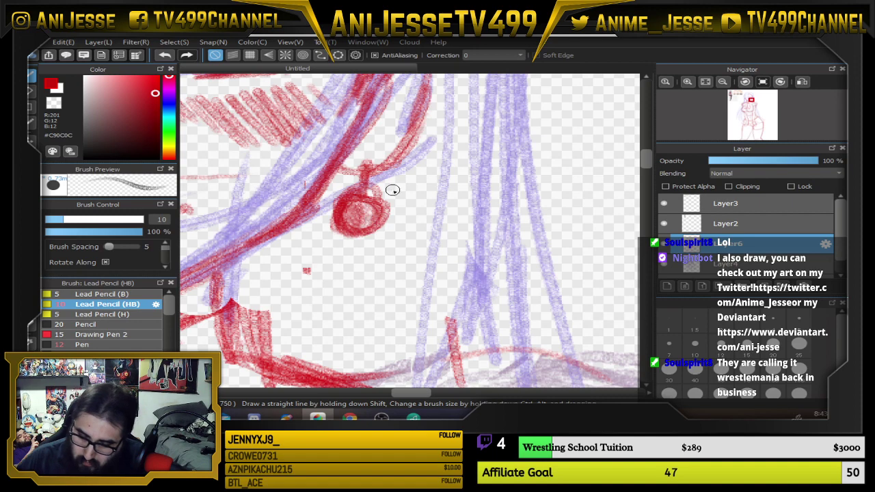
{"action": "scroll", "coordinate": [392, 190], "scroll_direction": "down", "scroll_amount": 5}
{"action": "left_click_drag", "start_coordinate": [393, 191], "coordinate": [426, 226]}
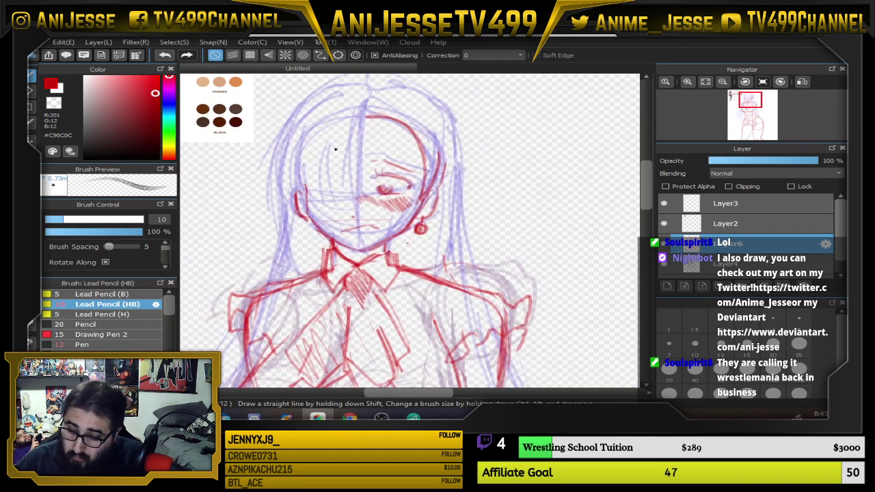
Draw a thin hair strand beside the right ear, undo it and redraw it
{"action": "left_click_drag", "start_coordinate": [357, 186], "coordinate": [390, 260]}
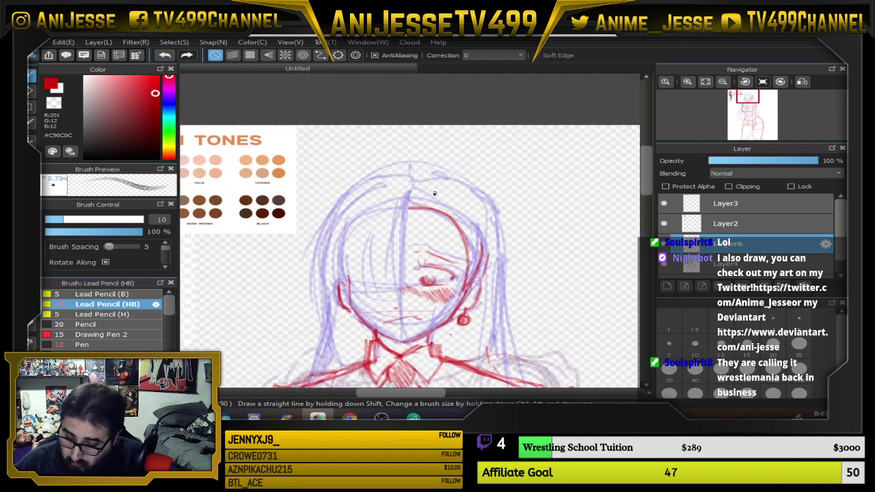
{"action": "scroll", "coordinate": [529, 359], "scroll_direction": "down", "scroll_amount": 3}
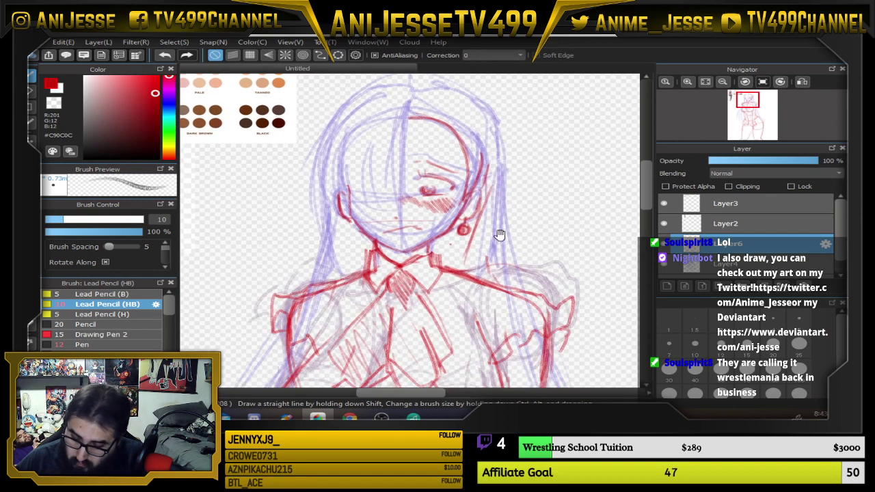
{"action": "key", "text": "ctrl+z"}
{"action": "mouse_move", "coordinate": [482, 115]}
{"action": "left_mouse_down"}
{"action": "mouse_move", "coordinate": [481, 228]}
{"action": "mouse_move", "coordinate": [466, 272]}
{"action": "left_mouse_up"}
Check the reference fringe and draw the hair parting and the fringe's inner edge down the middle of the face
{"action": "mouse_move", "coordinate": [385, 251]}
{"action": "left_mouse_down"}
{"action": "mouse_move", "coordinate": [520, 327]}
{"action": "mouse_move", "coordinate": [448, 291]}
{"action": "left_mouse_up"}
{"action": "scroll", "coordinate": [236, 167], "scroll_direction": "up", "scroll_amount": 2}
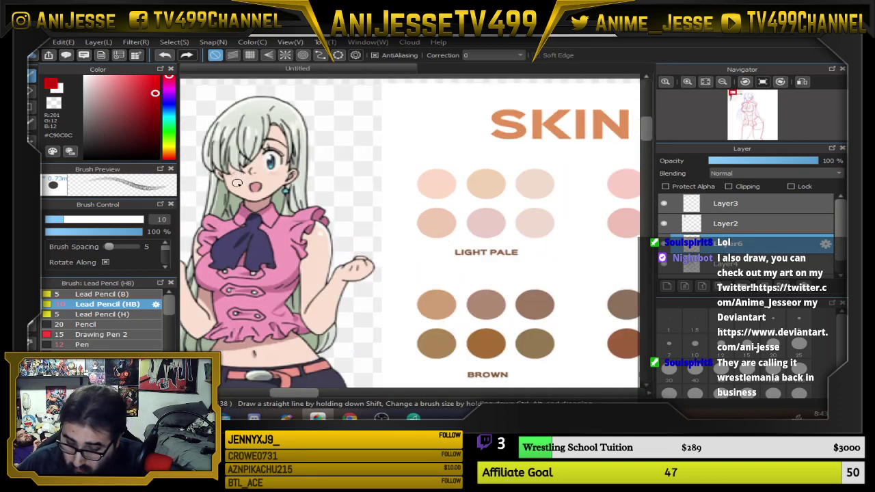
{"action": "scroll", "coordinate": [301, 212], "scroll_direction": "down", "scroll_amount": 3}
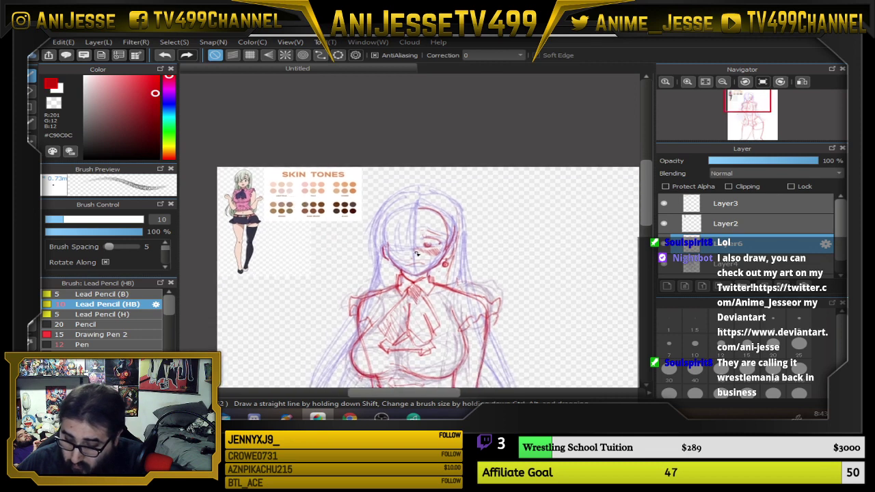
{"action": "scroll", "coordinate": [415, 254], "scroll_direction": "up", "scroll_amount": 2}
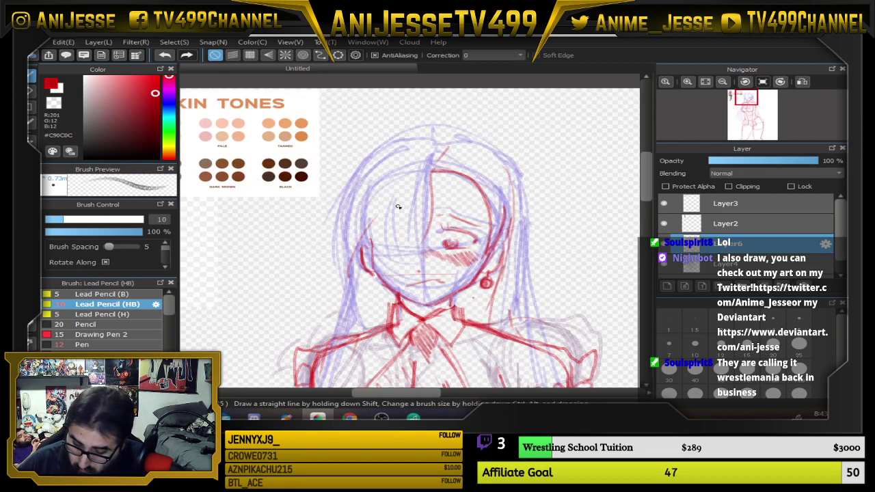
Outline the hair from the crown down the left side and add fringe strands across the covered side of the face
{"action": "mouse_move", "coordinate": [369, 223]}
{"action": "left_mouse_down"}
{"action": "mouse_move", "coordinate": [387, 274]}
{"action": "mouse_move", "coordinate": [385, 258]}
{"action": "mouse_move", "coordinate": [350, 276]}
{"action": "mouse_move", "coordinate": [346, 200]}
{"action": "mouse_move", "coordinate": [358, 175]}
{"action": "mouse_move", "coordinate": [459, 137]}
{"action": "mouse_move", "coordinate": [448, 130]}
{"action": "mouse_move", "coordinate": [376, 170]}
{"action": "left_mouse_up"}
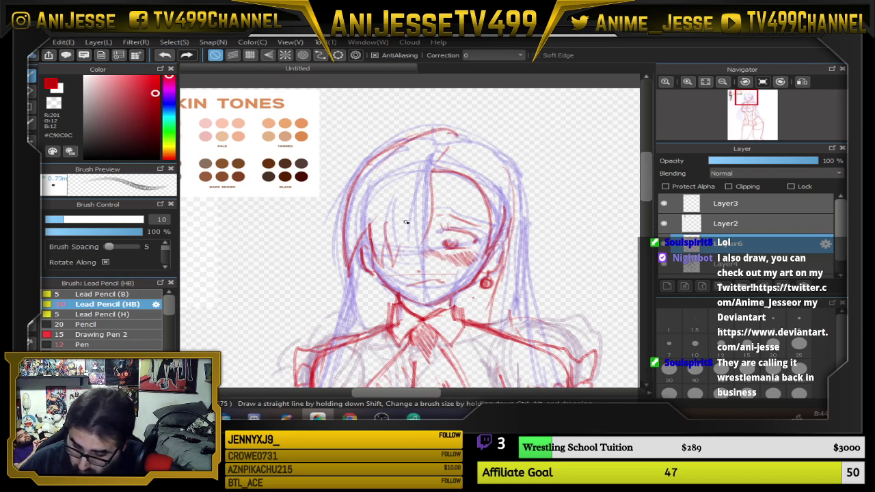
{"action": "left_click_drag", "start_coordinate": [407, 222], "coordinate": [416, 267]}
{"action": "left_click_drag", "start_coordinate": [371, 206], "coordinate": [414, 155]}
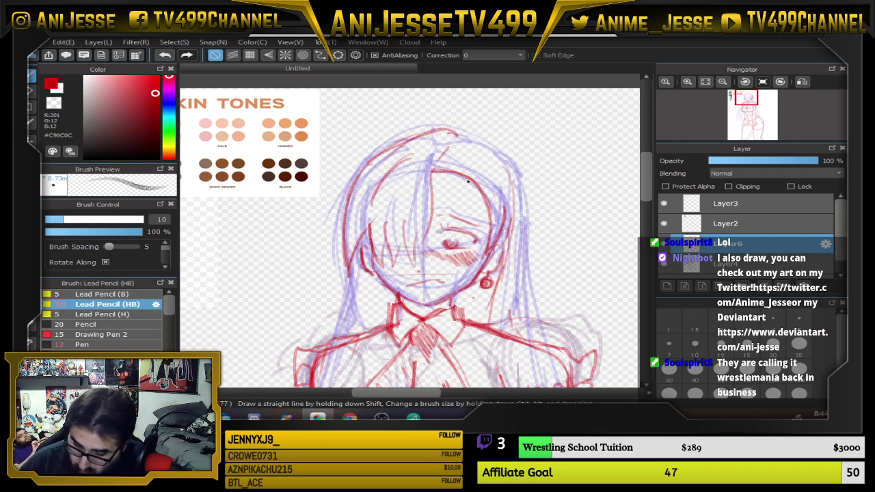
Outline the hair from the crown down the right side to the shoulder and add strands beside the left cheek
{"action": "mouse_move", "coordinate": [461, 135]}
{"action": "left_mouse_down"}
{"action": "mouse_move", "coordinate": [506, 157]}
{"action": "mouse_move", "coordinate": [523, 188]}
{"action": "mouse_move", "coordinate": [514, 178]}
{"action": "mouse_move", "coordinate": [527, 266]}
{"action": "left_mouse_up"}
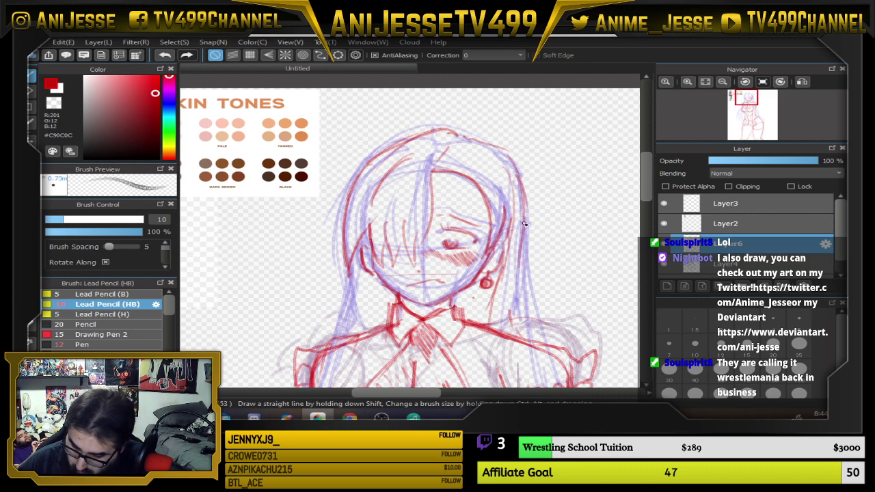
{"action": "left_click_drag", "start_coordinate": [525, 224], "coordinate": [518, 353]}
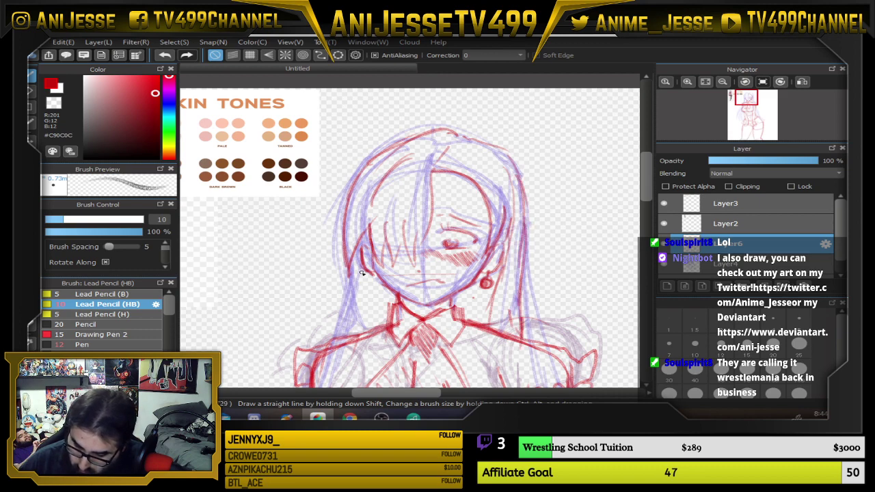
{"action": "left_click_drag", "start_coordinate": [364, 274], "coordinate": [347, 343]}
{"action": "mouse_move", "coordinate": [359, 292]}
{"action": "left_mouse_down"}
{"action": "mouse_move", "coordinate": [350, 332]}
{"action": "mouse_move", "coordinate": [360, 333]}
{"action": "left_mouse_up"}
{"action": "left_click_drag", "start_coordinate": [461, 230], "coordinate": [482, 118]}
{"action": "left_click_drag", "start_coordinate": [387, 172], "coordinate": [356, 233]}
Draw long hair strands falling from the left shoulder past the arm, and undo the last strand
{"action": "left_click_drag", "start_coordinate": [435, 286], "coordinate": [503, 156]}
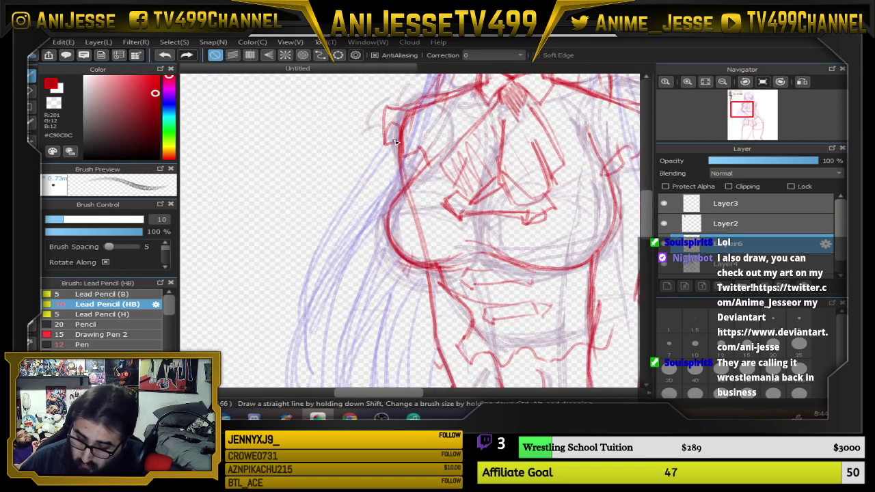
{"action": "mouse_move", "coordinate": [394, 142]}
{"action": "left_mouse_down"}
{"action": "mouse_move", "coordinate": [338, 226]}
{"action": "mouse_move", "coordinate": [302, 370]}
{"action": "left_mouse_up"}
{"action": "left_click_drag", "start_coordinate": [363, 228], "coordinate": [376, 161]}
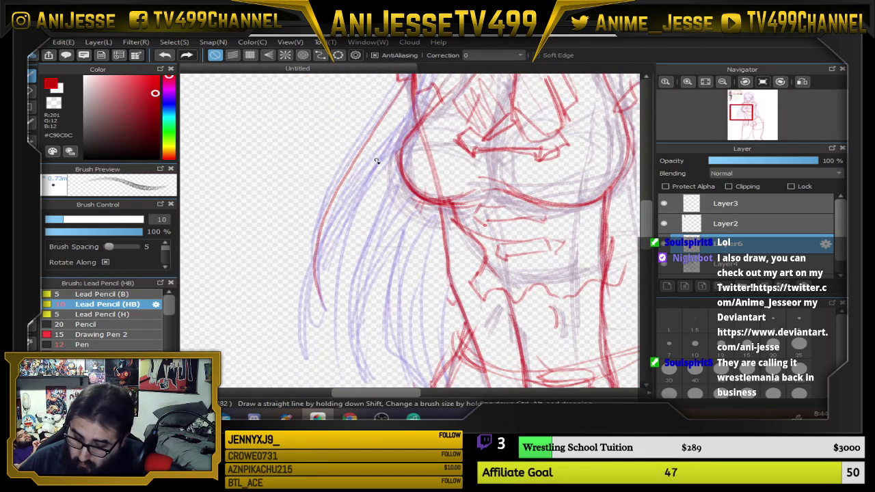
{"action": "mouse_move", "coordinate": [328, 307]}
{"action": "left_mouse_down"}
{"action": "mouse_move", "coordinate": [324, 263]}
{"action": "mouse_move", "coordinate": [337, 245]}
{"action": "left_mouse_up"}
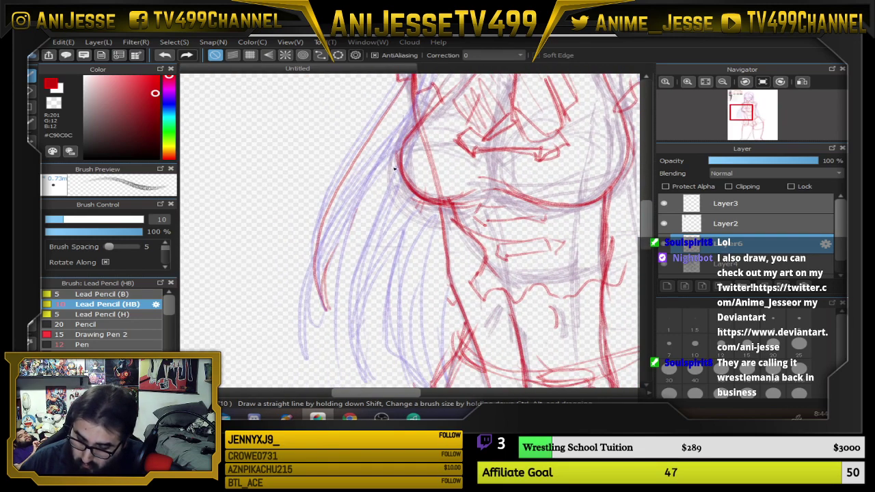
{"action": "mouse_move", "coordinate": [394, 168]}
{"action": "left_mouse_down"}
{"action": "mouse_move", "coordinate": [362, 205]}
{"action": "mouse_move", "coordinate": [330, 364]}
{"action": "left_mouse_up"}
{"action": "left_click_drag", "start_coordinate": [386, 263], "coordinate": [408, 205]}
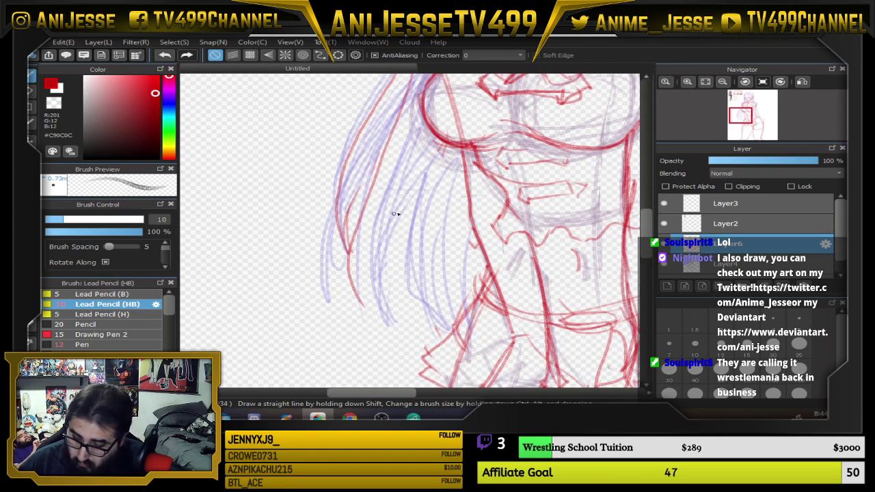
{"action": "key", "text": "ctrl+z"}
Close the tip of the outer left hair lock and add inner strands between it and the bust
{"action": "scroll", "coordinate": [434, 217], "scroll_direction": "down", "scroll_amount": 1}
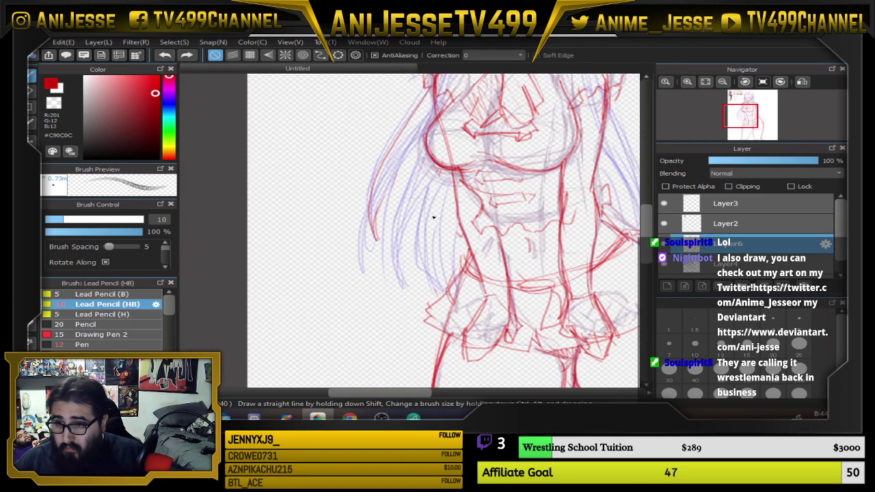
{"action": "scroll", "coordinate": [433, 218], "scroll_direction": "down", "scroll_amount": 1}
{"action": "left_click_drag", "start_coordinate": [433, 203], "coordinate": [359, 301]}
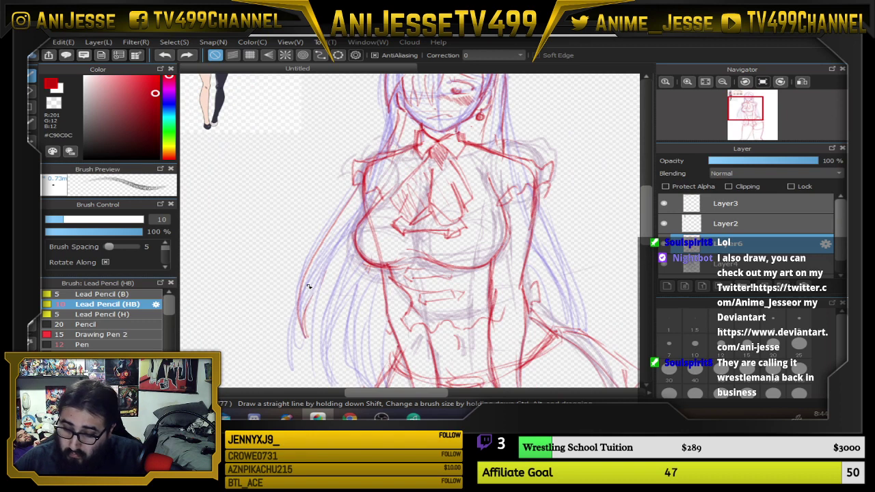
{"action": "mouse_move", "coordinate": [304, 332]}
{"action": "left_mouse_down"}
{"action": "mouse_move", "coordinate": [325, 260]}
{"action": "mouse_move", "coordinate": [349, 233]}
{"action": "mouse_move", "coordinate": [332, 272]}
{"action": "left_mouse_up"}
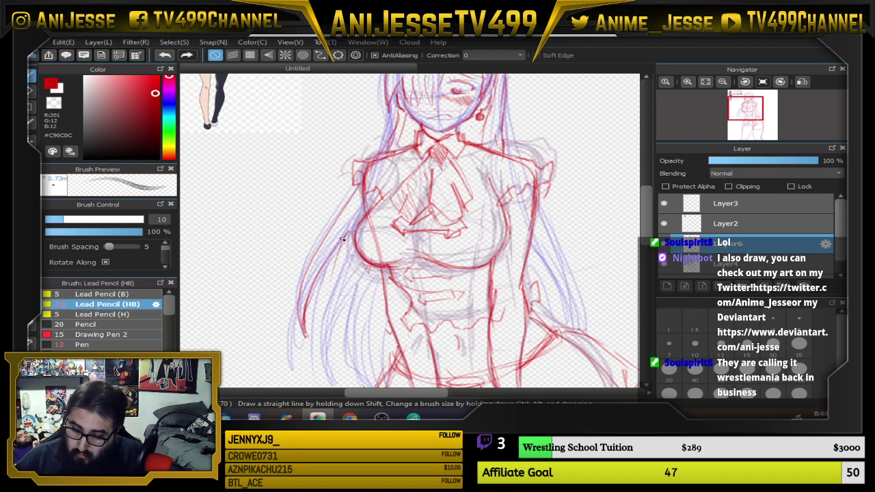
{"action": "left_click_drag", "start_coordinate": [347, 234], "coordinate": [324, 309]}
{"action": "left_click_drag", "start_coordinate": [377, 294], "coordinate": [386, 244]}
{"action": "left_click_drag", "start_coordinate": [355, 202], "coordinate": [331, 327]}
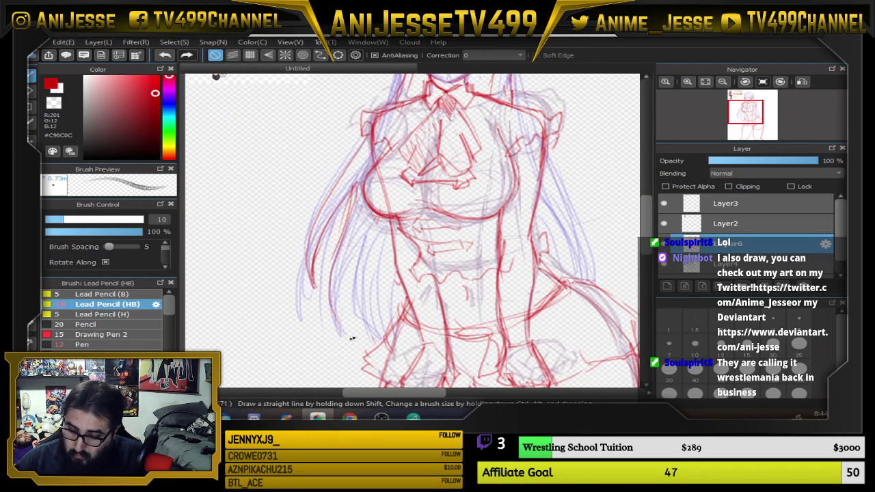
Fill the lower left hair with long curved strands running down to the tips beside the skirt
{"action": "mouse_move", "coordinate": [342, 259]}
{"action": "left_mouse_down"}
{"action": "mouse_move", "coordinate": [363, 345]}
{"action": "mouse_move", "coordinate": [352, 309]}
{"action": "mouse_move", "coordinate": [364, 290]}
{"action": "mouse_move", "coordinate": [368, 333]}
{"action": "mouse_move", "coordinate": [359, 291]}
{"action": "left_mouse_up"}
{"action": "mouse_move", "coordinate": [375, 225]}
{"action": "left_mouse_down"}
{"action": "mouse_move", "coordinate": [359, 283]}
{"action": "mouse_move", "coordinate": [378, 332]}
{"action": "left_mouse_up"}
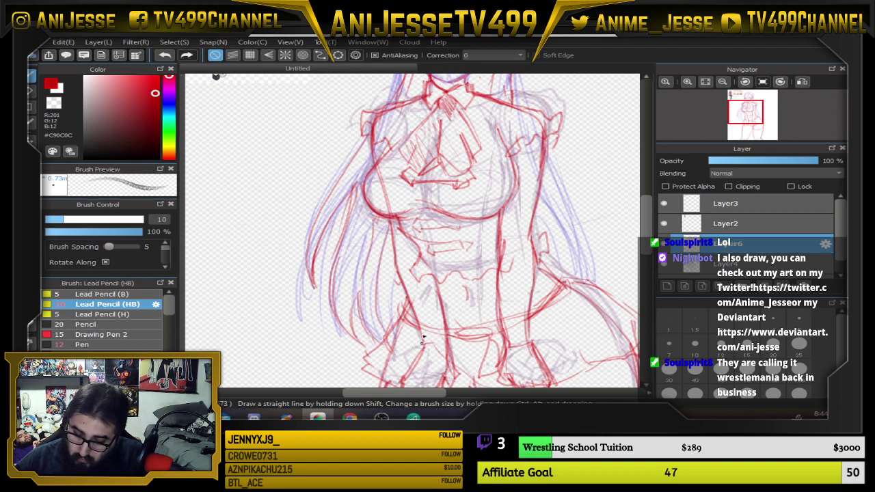
{"action": "left_click_drag", "start_coordinate": [356, 181], "coordinate": [325, 264]}
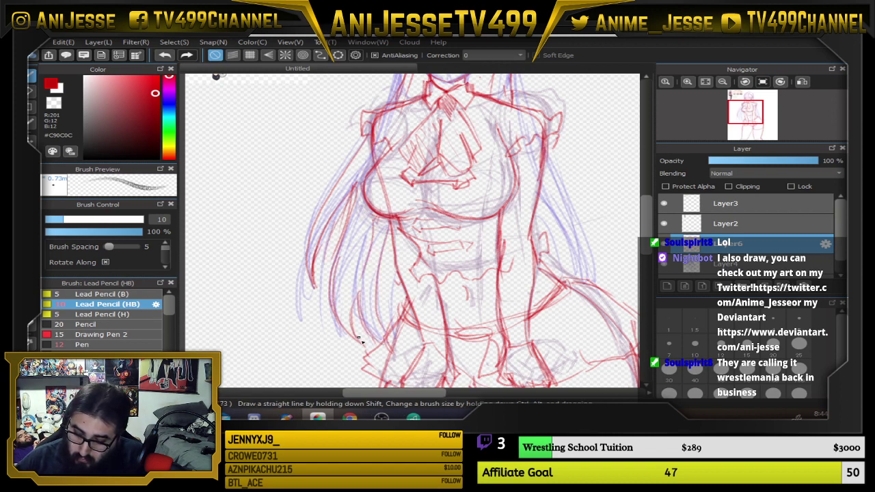
{"action": "left_click_drag", "start_coordinate": [360, 339], "coordinate": [365, 346]}
{"action": "left_click_drag", "start_coordinate": [364, 345], "coordinate": [348, 227]}
{"action": "left_click_drag", "start_coordinate": [312, 286], "coordinate": [315, 243]}
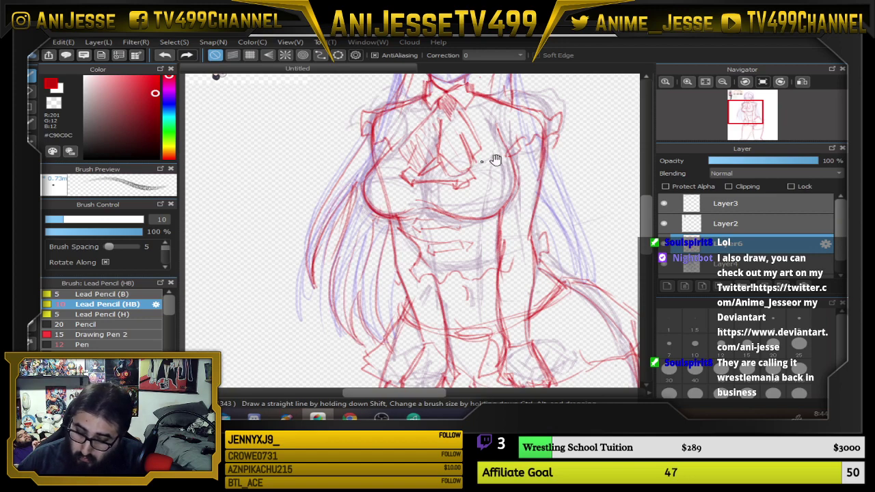
Add a loose outer hair strand flicking outward from the left shoulder
{"action": "left_click_drag", "start_coordinate": [495, 159], "coordinate": [451, 242]}
{"action": "mouse_move", "coordinate": [265, 358]}
{"action": "left_mouse_down"}
{"action": "mouse_move", "coordinate": [272, 295]}
{"action": "mouse_move", "coordinate": [311, 240]}
{"action": "left_mouse_up"}
{"action": "left_click_drag", "start_coordinate": [330, 209], "coordinate": [271, 273]}
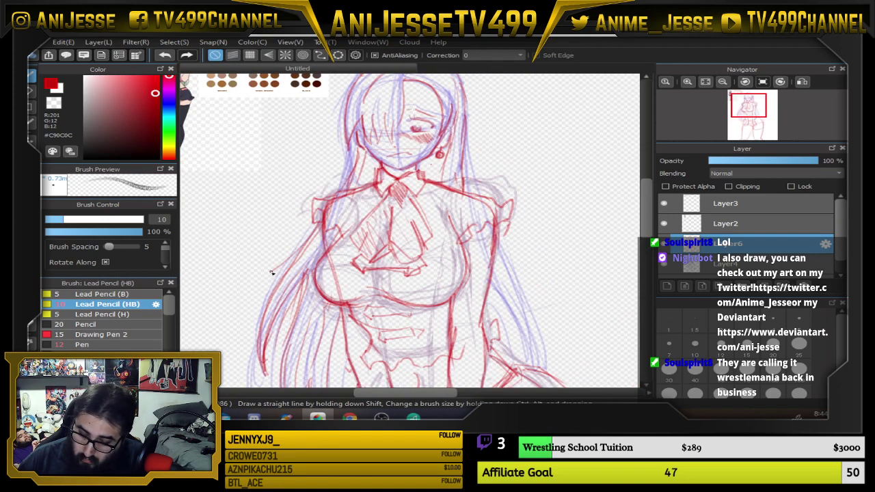
Draw the long hair behind the right arm, curving down from the shoulder to the skirt
{"action": "left_click_drag", "start_coordinate": [530, 222], "coordinate": [514, 182]}
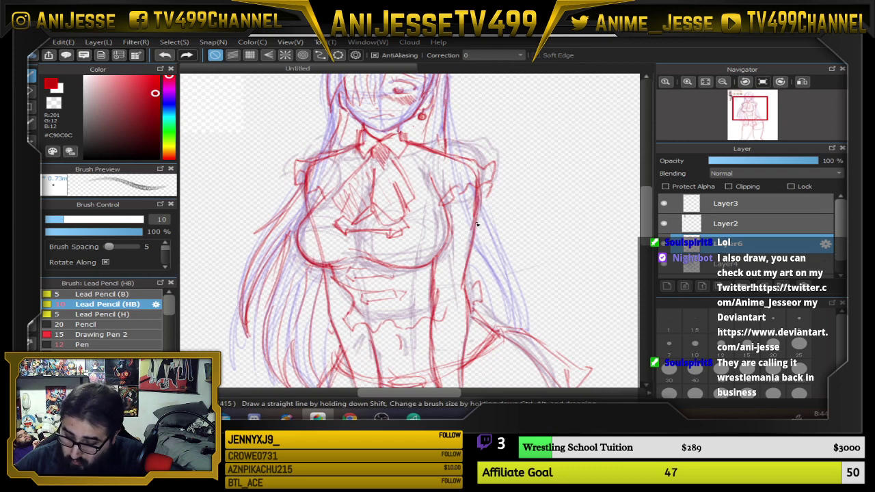
{"action": "mouse_move", "coordinate": [478, 224]}
{"action": "left_mouse_down"}
{"action": "mouse_move", "coordinate": [520, 300]}
{"action": "mouse_move", "coordinate": [516, 326]}
{"action": "mouse_move", "coordinate": [521, 305]}
{"action": "left_mouse_up"}
{"action": "mouse_move", "coordinate": [487, 272]}
{"action": "left_mouse_down"}
{"action": "mouse_move", "coordinate": [509, 330]}
{"action": "mouse_move", "coordinate": [493, 283]}
{"action": "left_mouse_up"}
{"action": "scroll", "coordinate": [475, 247], "scroll_direction": "down", "scroll_amount": 2}
{"action": "left_click_drag", "start_coordinate": [472, 229], "coordinate": [402, 140]}
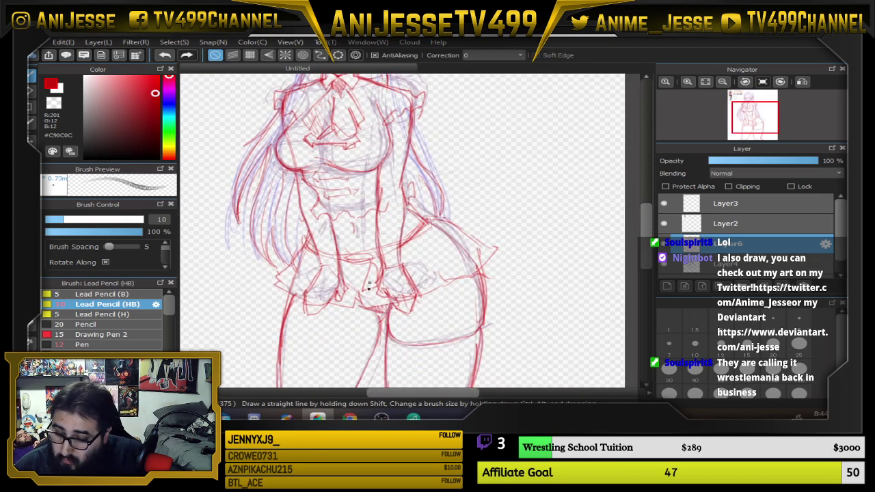
Check the whole figure and hide the blue guideline layer, Layer4
{"action": "scroll", "coordinate": [369, 290], "scroll_direction": "down", "scroll_amount": 3}
{"action": "left_click_drag", "start_coordinate": [401, 262], "coordinate": [403, 285]}
{"action": "scroll", "coordinate": [370, 185], "scroll_direction": "up", "scroll_amount": 2}
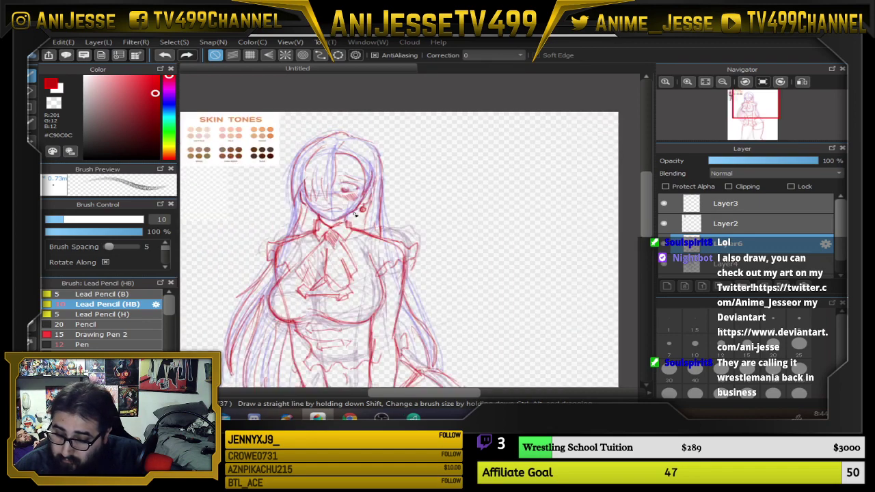
{"action": "scroll", "coordinate": [356, 216], "scroll_direction": "down", "scroll_amount": 4}
{"action": "left_click_drag", "start_coordinate": [370, 246], "coordinate": [372, 238]}
{"action": "scroll", "coordinate": [359, 231], "scroll_direction": "up", "scroll_amount": 2}
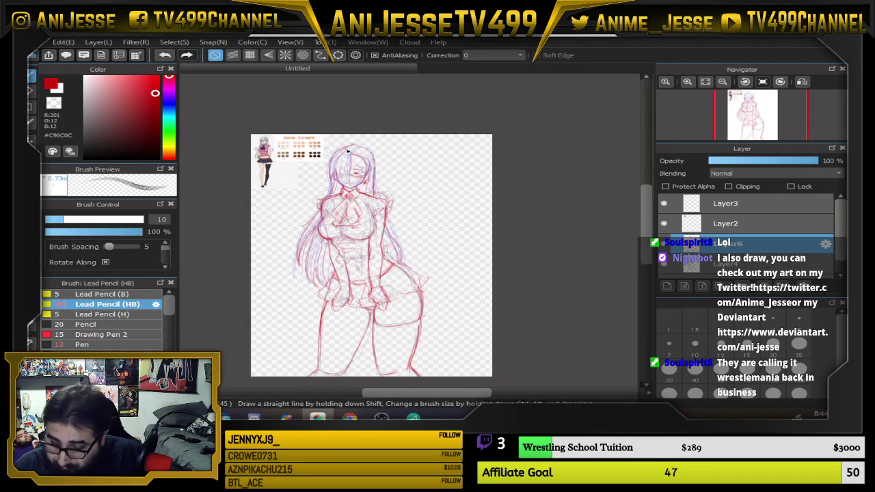
{"action": "scroll", "coordinate": [367, 234], "scroll_direction": "up", "scroll_amount": 1}
{"action": "left_click", "coordinate": [664, 264]}
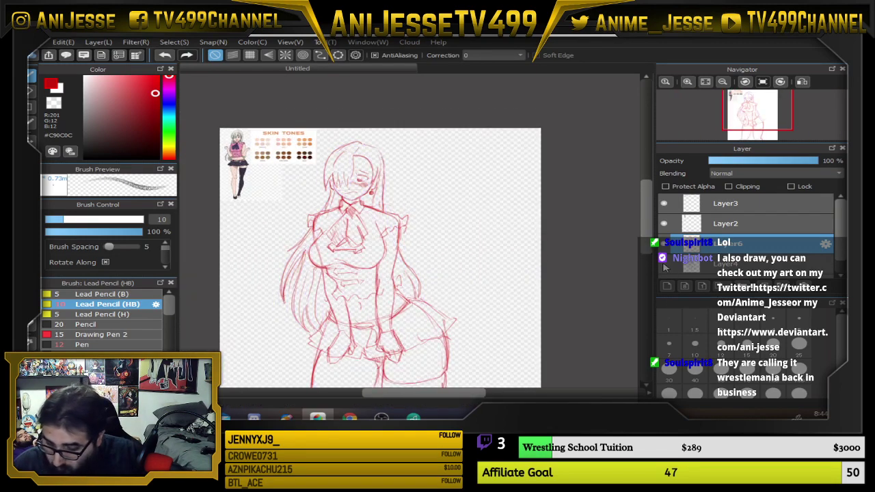
Inspect the clean red lines, erase the mouth and redraw it as a small wavy frown
{"action": "left_click_drag", "start_coordinate": [386, 257], "coordinate": [384, 253]}
{"action": "scroll", "coordinate": [380, 239], "scroll_direction": "up", "scroll_amount": 2}
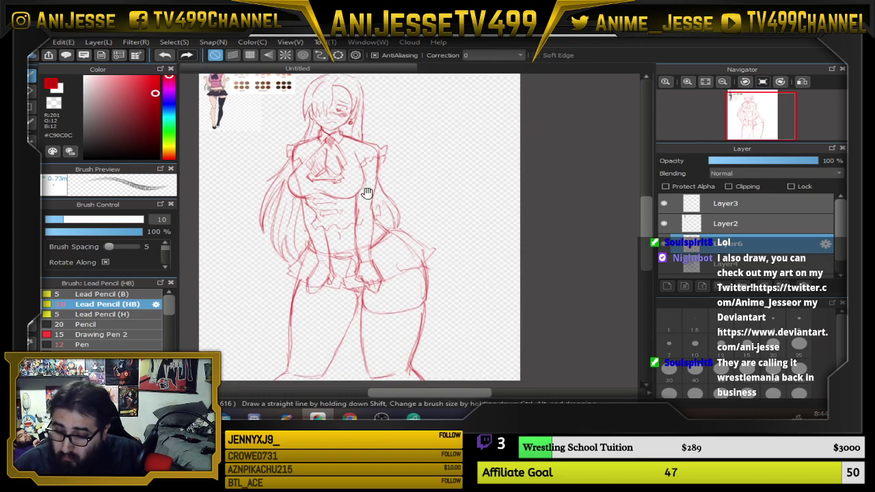
{"action": "scroll", "coordinate": [353, 156], "scroll_direction": "up", "scroll_amount": 1}
{"action": "mouse_move", "coordinate": [329, 111]}
{"action": "left_mouse_down"}
{"action": "mouse_move", "coordinate": [380, 123]}
{"action": "mouse_move", "coordinate": [398, 178]}
{"action": "mouse_move", "coordinate": [342, 116]}
{"action": "left_mouse_up"}
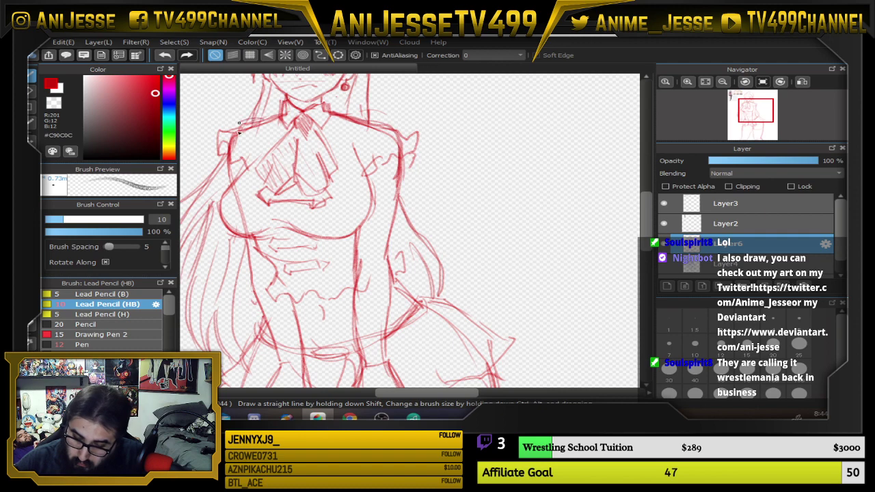
{"action": "left_click_drag", "start_coordinate": [424, 149], "coordinate": [445, 259]}
{"action": "scroll", "coordinate": [366, 255], "scroll_direction": "up", "scroll_amount": 2}
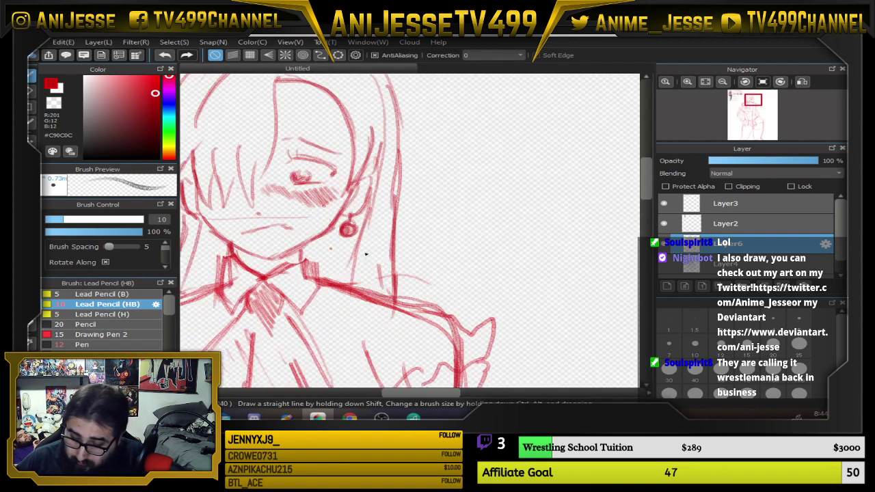
{"action": "key", "text": "e"}
{"action": "left_click_drag", "start_coordinate": [247, 232], "coordinate": [296, 225]}
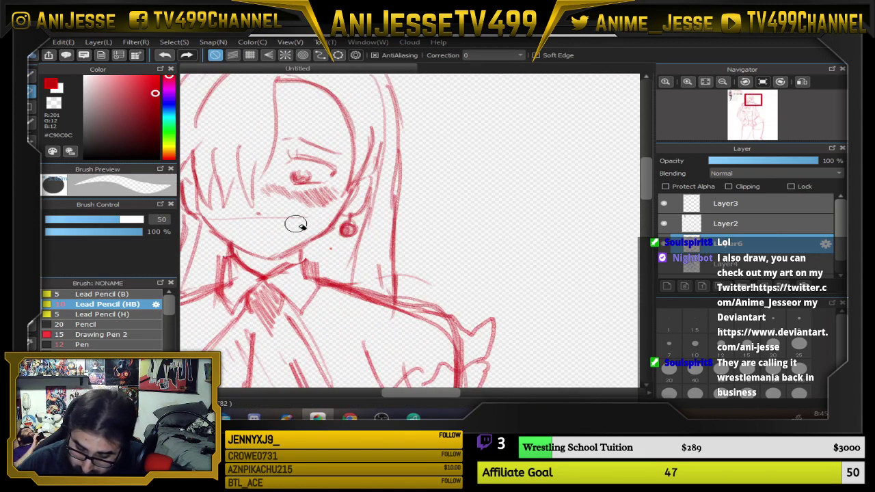
{"action": "key", "text": "b"}
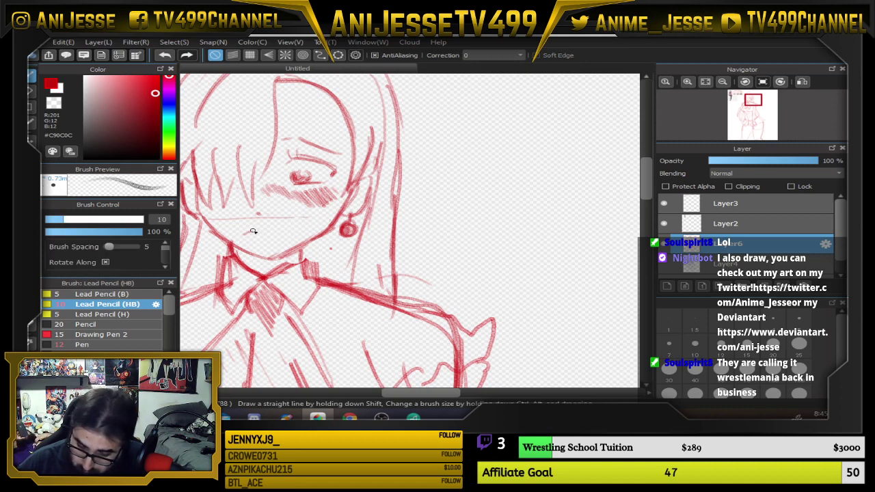
{"action": "left_click_drag", "start_coordinate": [270, 233], "coordinate": [288, 236]}
Double the fringe's inner edge down from the parting and retry the strand at its tip beside the eye
{"action": "left_click_drag", "start_coordinate": [343, 157], "coordinate": [380, 210]}
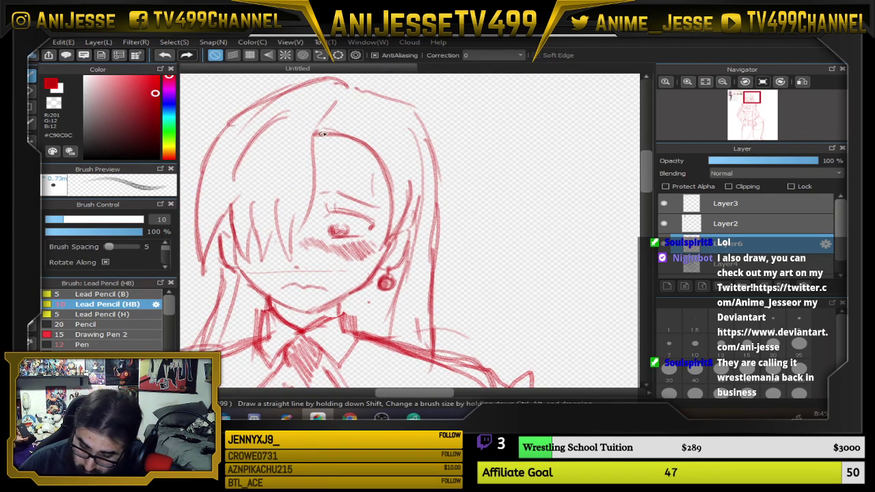
{"action": "mouse_move", "coordinate": [324, 130]}
{"action": "left_mouse_down"}
{"action": "mouse_move", "coordinate": [319, 198]}
{"action": "mouse_move", "coordinate": [316, 190]}
{"action": "mouse_move", "coordinate": [286, 243]}
{"action": "left_mouse_up"}
{"action": "left_click_drag", "start_coordinate": [311, 200], "coordinate": [290, 261]}
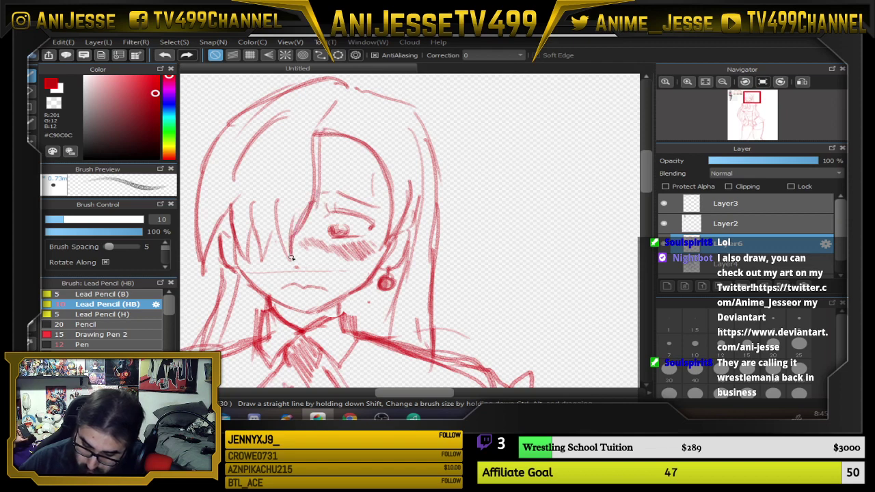
{"action": "left_click_drag", "start_coordinate": [279, 188], "coordinate": [282, 238]}
{"action": "key", "text": "ctrl+z"}
{"action": "key", "text": "ctrl+z"}
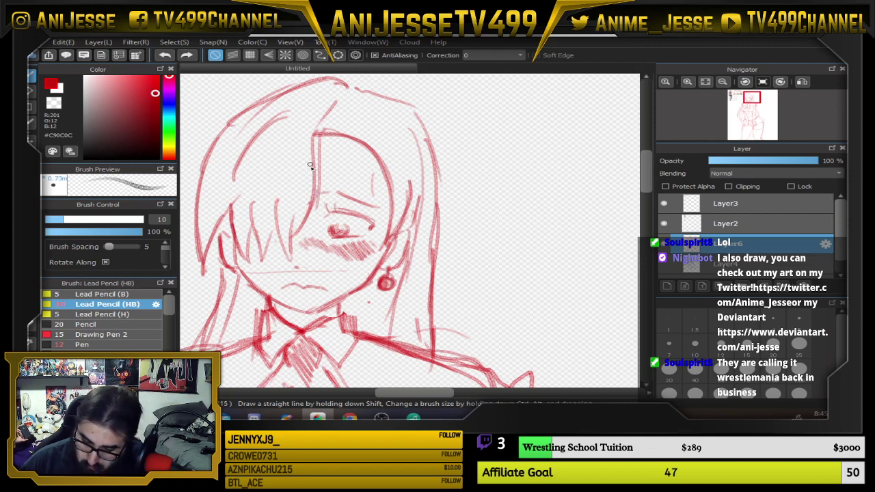
{"action": "left_click_drag", "start_coordinate": [314, 180], "coordinate": [306, 245]}
Check the reference's fringe, undo the last strand and draw curved fringe strands from the parting across the covered eye
{"action": "left_click_drag", "start_coordinate": [369, 262], "coordinate": [469, 266]}
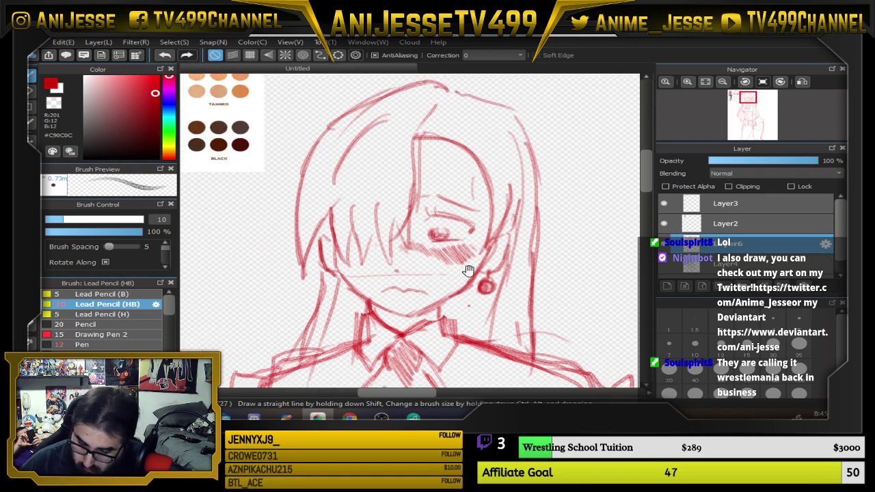
{"action": "scroll", "coordinate": [469, 271], "scroll_direction": "down", "scroll_amount": 3}
{"action": "scroll", "coordinate": [234, 195], "scroll_direction": "up", "scroll_amount": 6}
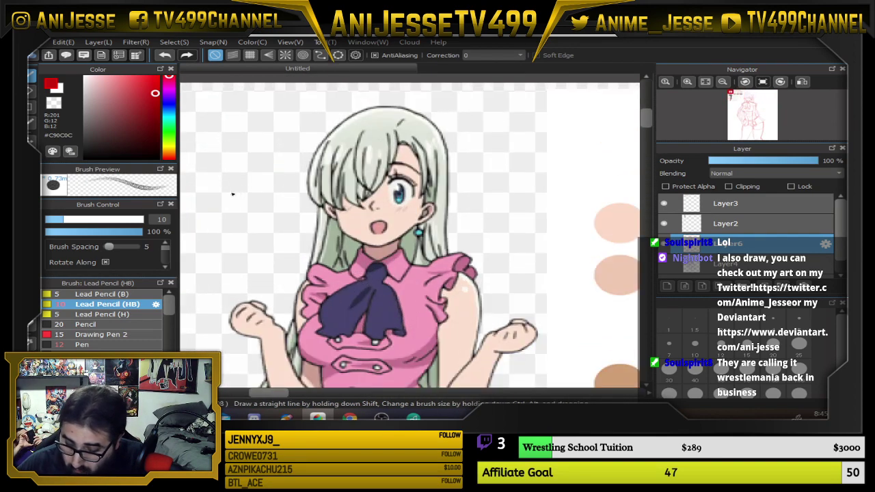
{"action": "scroll", "coordinate": [232, 195], "scroll_direction": "down", "scroll_amount": 2}
{"action": "scroll", "coordinate": [436, 217], "scroll_direction": "up", "scroll_amount": 3}
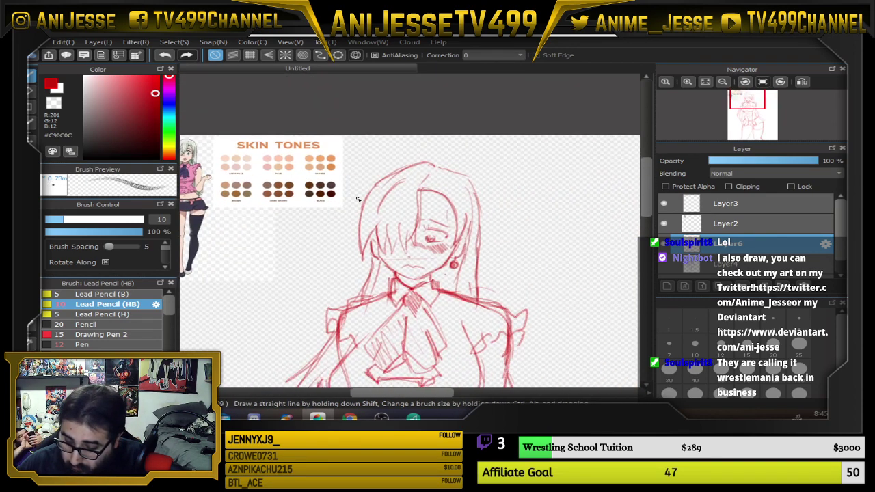
{"action": "key", "text": "ctrl+z"}
{"action": "mouse_move", "coordinate": [476, 191]}
{"action": "left_mouse_down"}
{"action": "mouse_move", "coordinate": [428, 307]}
{"action": "mouse_move", "coordinate": [437, 275]}
{"action": "left_mouse_up"}
{"action": "left_click_drag", "start_coordinate": [439, 239], "coordinate": [444, 290]}
{"action": "left_click_drag", "start_coordinate": [451, 198], "coordinate": [441, 253]}
{"action": "mouse_move", "coordinate": [449, 186]}
{"action": "left_mouse_down"}
{"action": "mouse_move", "coordinate": [428, 282]}
{"action": "mouse_move", "coordinate": [435, 291]}
{"action": "mouse_move", "coordinate": [404, 288]}
{"action": "left_mouse_up"}
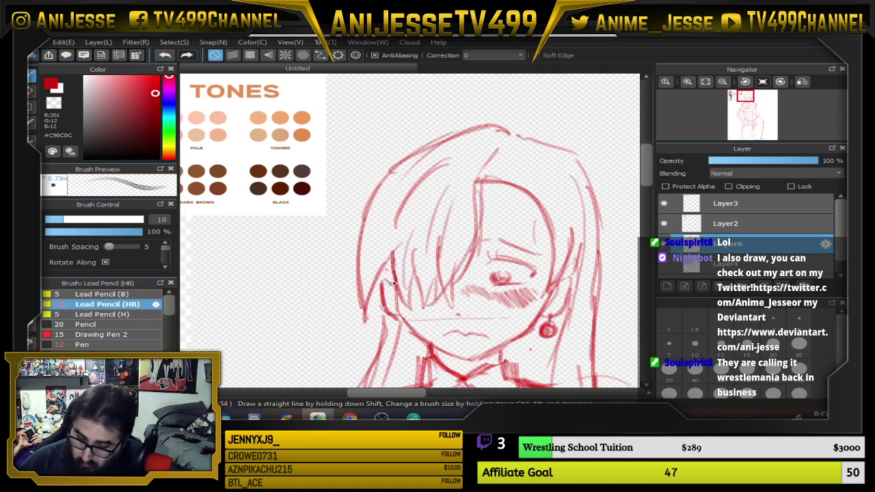
Review the full sketch, move the guideline layer Layer4 into Folder5 and make Layer6 the active layer
{"action": "scroll", "coordinate": [427, 213], "scroll_direction": "down", "scroll_amount": 2}
{"action": "left_click_drag", "start_coordinate": [484, 305], "coordinate": [406, 150]}
{"action": "scroll", "coordinate": [436, 253], "scroll_direction": "down", "scroll_amount": 2}
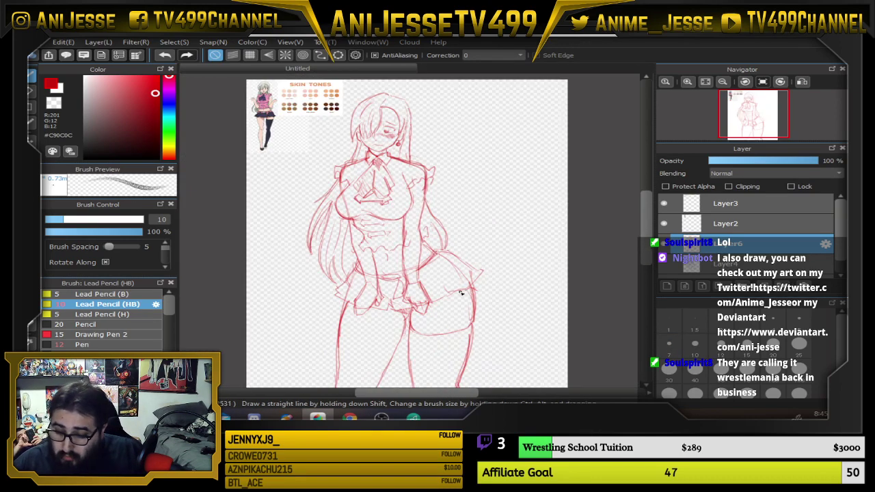
{"action": "scroll", "coordinate": [718, 276], "scroll_direction": "down", "scroll_amount": 1}
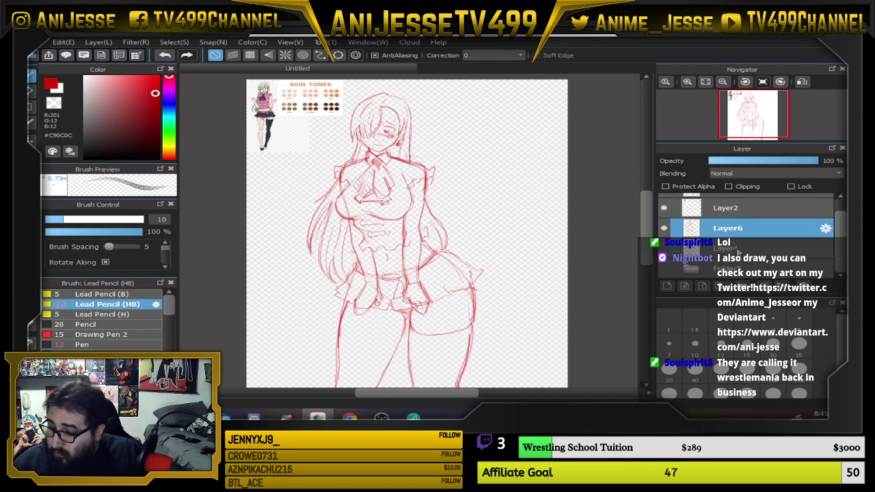
{"action": "left_click", "coordinate": [736, 250]}
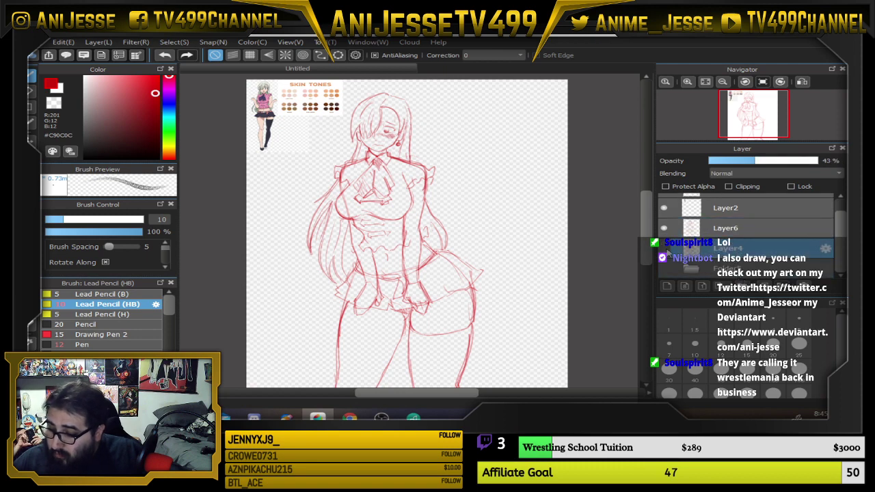
{"action": "left_click", "coordinate": [667, 252]}
{"action": "mouse_move", "coordinate": [737, 253]}
{"action": "left_mouse_down"}
{"action": "mouse_move", "coordinate": [742, 268]}
{"action": "mouse_move", "coordinate": [743, 251]}
{"action": "left_mouse_up"}
{"action": "left_click", "coordinate": [767, 231]}
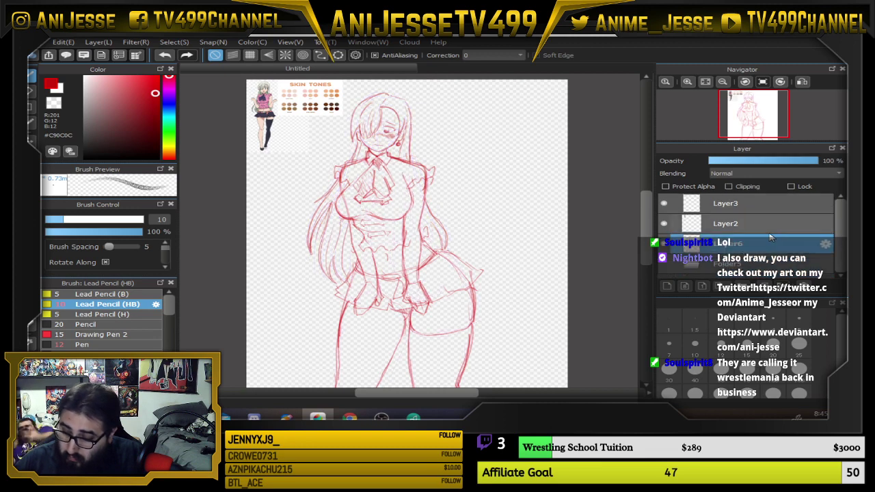
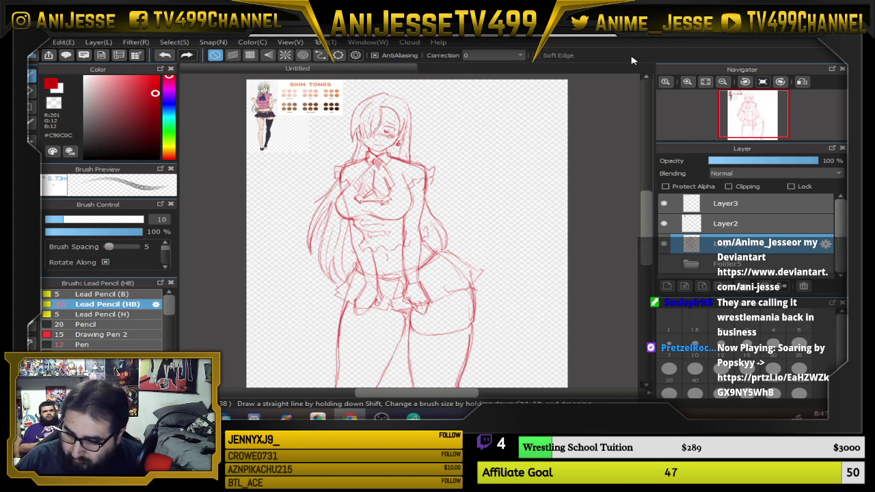
Fade the red sketch on Layer6 to 40% opacity and add a new layer directly above it
{"action": "scroll", "coordinate": [355, 154], "scroll_direction": "up", "scroll_amount": 2}
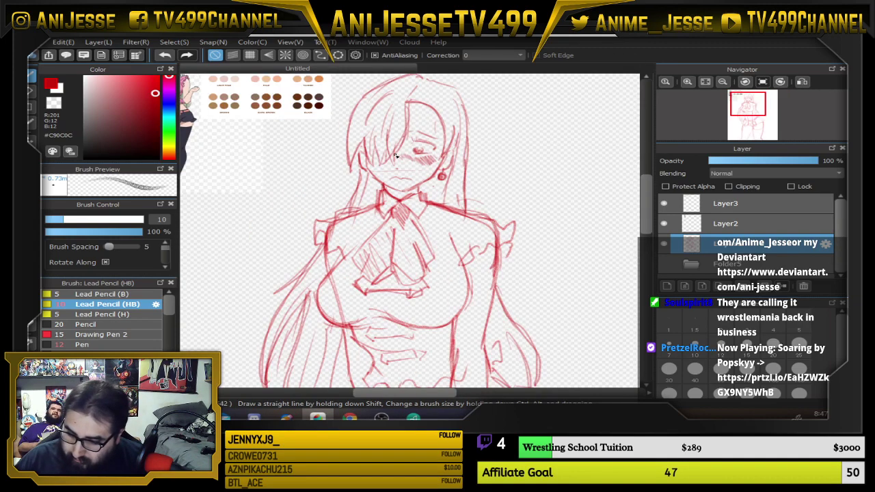
{"action": "scroll", "coordinate": [396, 156], "scroll_direction": "up", "scroll_amount": 1}
{"action": "scroll", "coordinate": [410, 226], "scroll_direction": "down", "scroll_amount": 2}
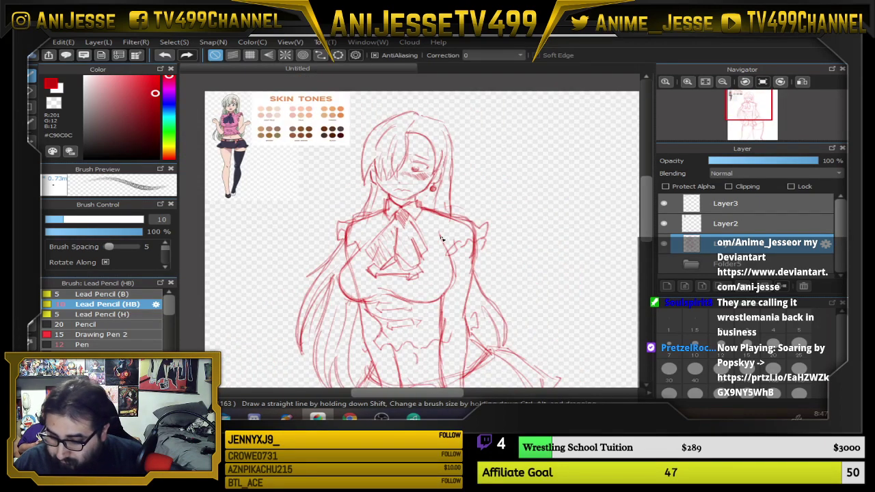
{"action": "scroll", "coordinate": [441, 238], "scroll_direction": "up", "scroll_amount": 1}
{"action": "scroll", "coordinate": [426, 212], "scroll_direction": "down", "scroll_amount": 3}
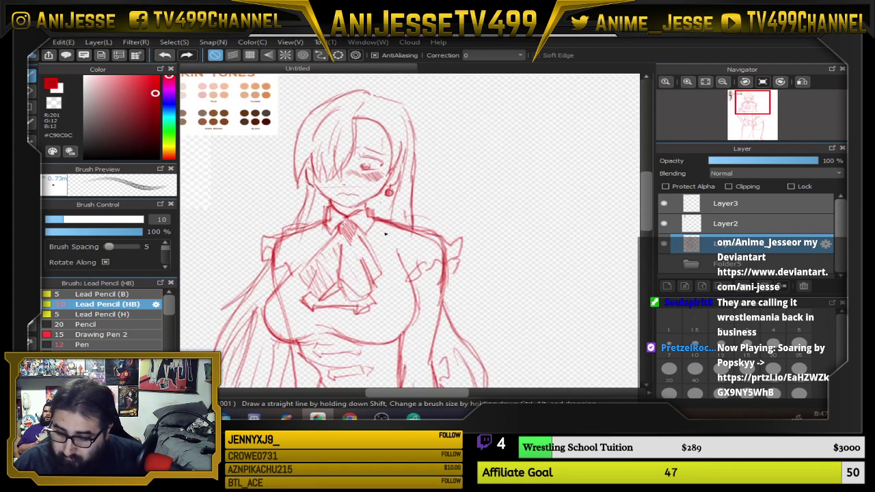
{"action": "scroll", "coordinate": [388, 254], "scroll_direction": "up", "scroll_amount": 4}
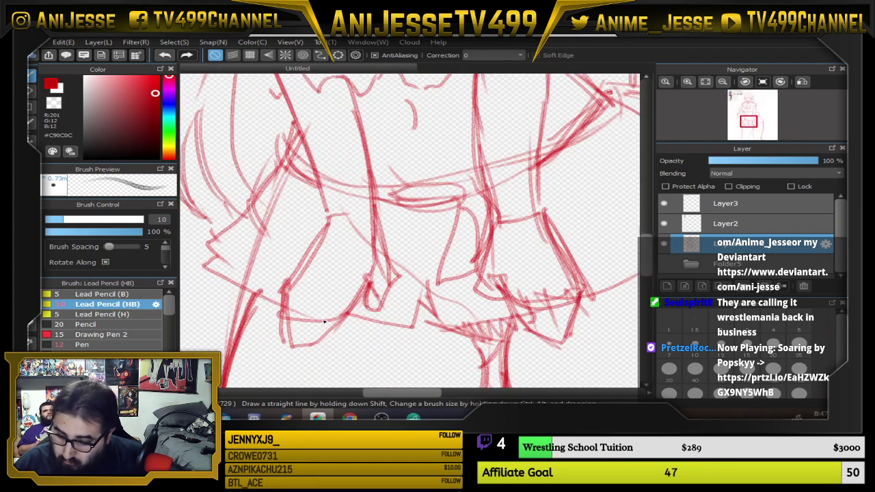
{"action": "left_click", "coordinate": [752, 161]}
{"action": "left_click", "coordinate": [666, 265]}
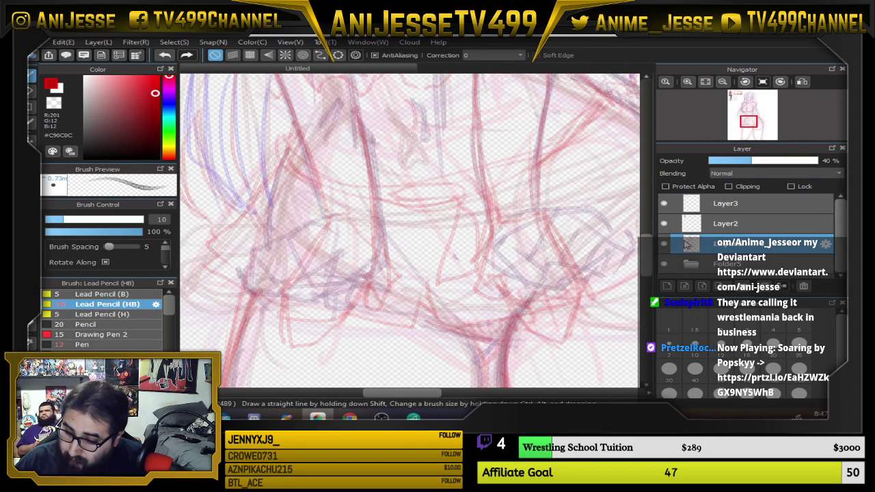
{"action": "left_click", "coordinate": [666, 265]}
{"action": "left_click", "coordinate": [670, 288]}
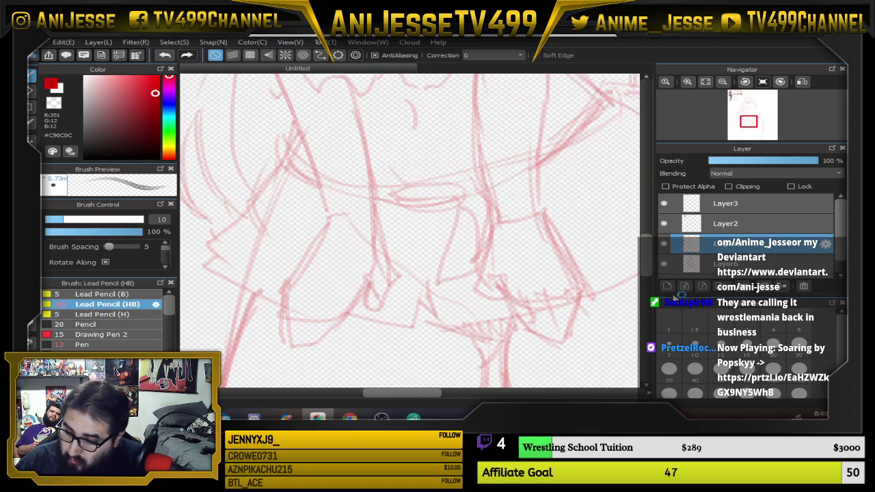
Choose blue #260CC9 as the drawing colour and select the Lead Pencil (B) brush at size 5
{"action": "left_click", "coordinate": [169, 101]}
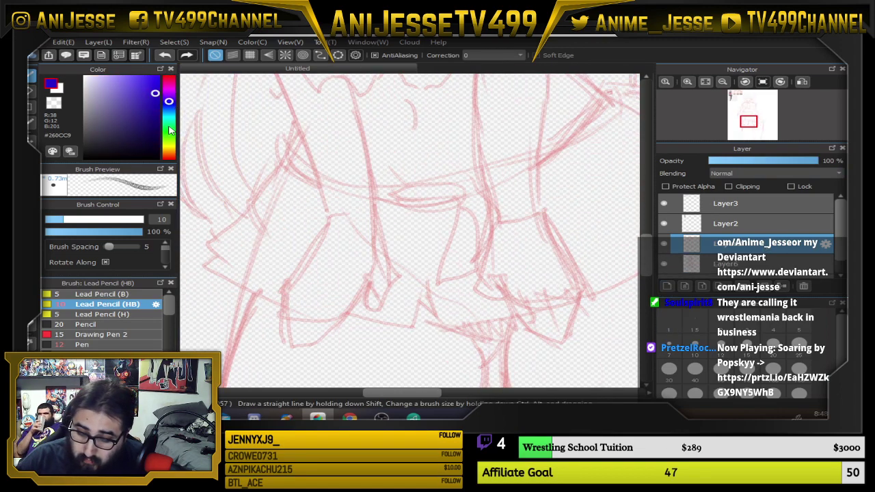
{"action": "left_click", "coordinate": [104, 294]}
{"action": "scroll", "coordinate": [385, 230], "scroll_direction": "down", "scroll_amount": 3}
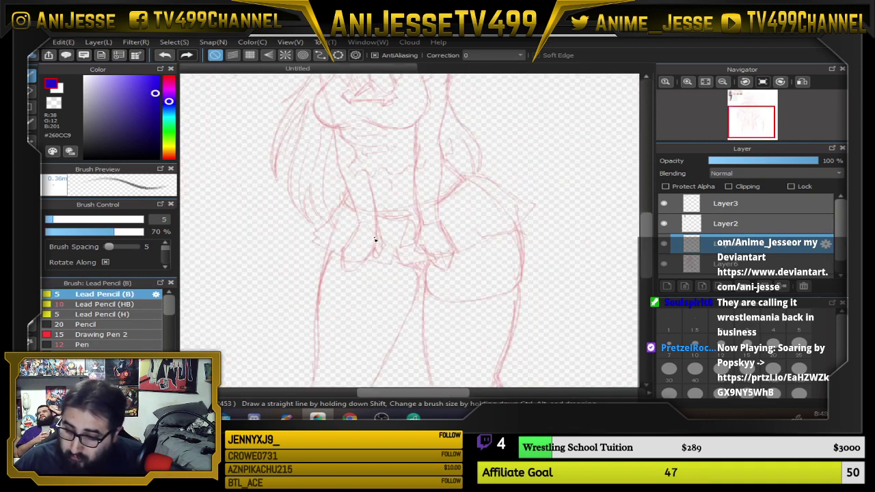
Review the faded red sketch from head to torso and examine the nose and mouth area up close
{"action": "scroll", "coordinate": [385, 198], "scroll_direction": "up", "scroll_amount": 3}
{"action": "scroll", "coordinate": [357, 178], "scroll_direction": "up", "scroll_amount": 2}
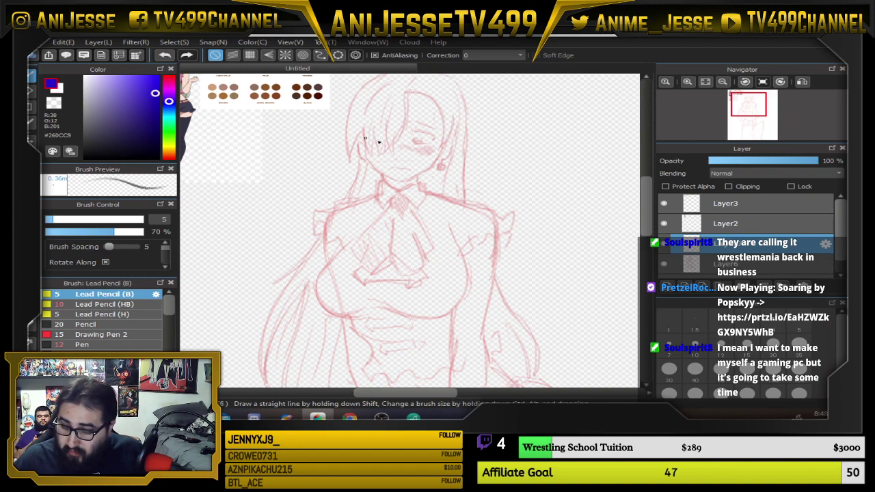
{"action": "scroll", "coordinate": [413, 147], "scroll_direction": "up", "scroll_amount": 2}
{"action": "scroll", "coordinate": [412, 149], "scroll_direction": "down", "scroll_amount": 4}
{"action": "mouse_move", "coordinate": [426, 244]}
{"action": "left_mouse_down"}
{"action": "mouse_move", "coordinate": [408, 187]}
{"action": "mouse_move", "coordinate": [409, 226]}
{"action": "mouse_move", "coordinate": [410, 178]}
{"action": "mouse_move", "coordinate": [428, 246]}
{"action": "left_mouse_up"}
{"action": "scroll", "coordinate": [407, 167], "scroll_direction": "up", "scroll_amount": 4}
{"action": "scroll", "coordinate": [400, 193], "scroll_direction": "down", "scroll_amount": 4}
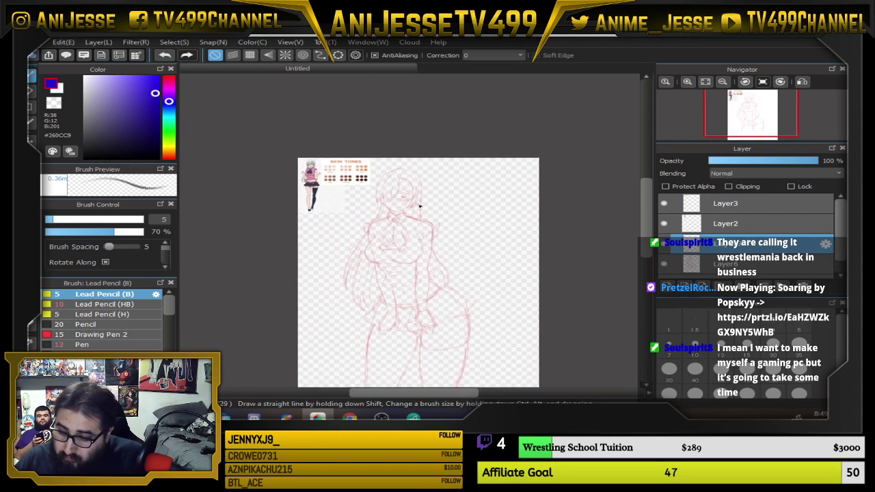
{"action": "scroll", "coordinate": [437, 238], "scroll_direction": "up", "scroll_amount": 4}
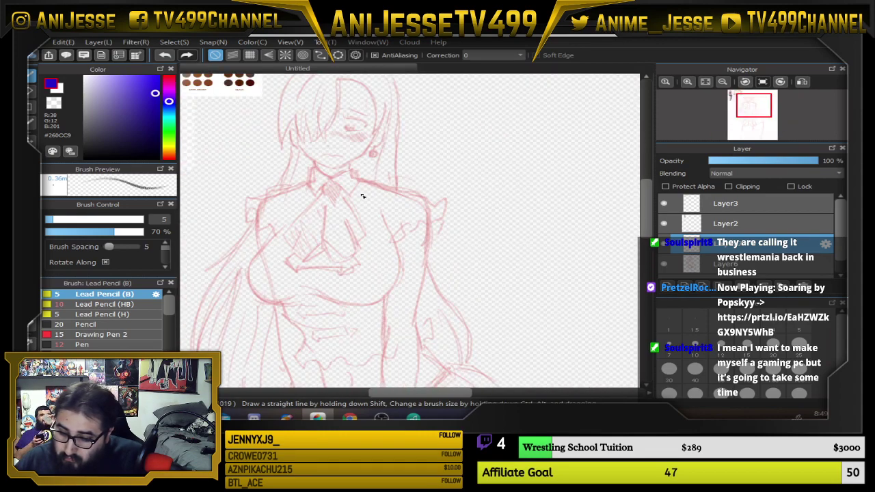
{"action": "left_click_drag", "start_coordinate": [367, 145], "coordinate": [403, 221]}
{"action": "scroll", "coordinate": [353, 233], "scroll_direction": "up", "scroll_amount": 4}
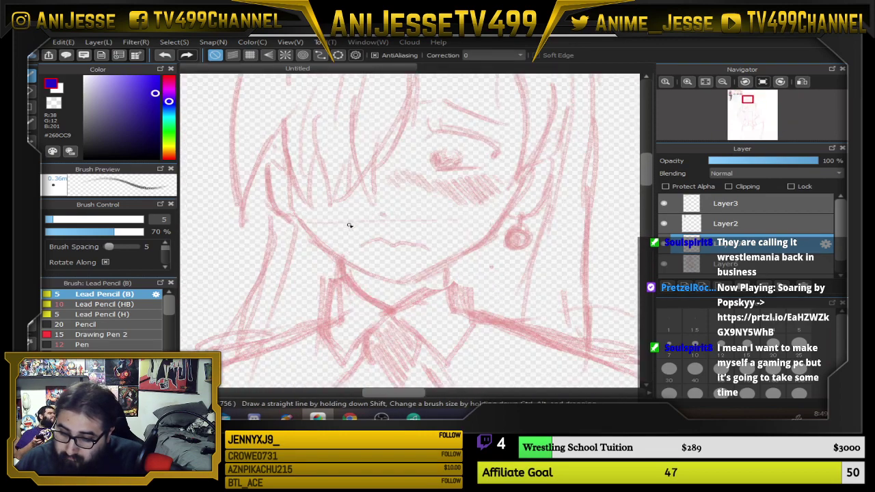
{"action": "scroll", "coordinate": [350, 225], "scroll_direction": "up", "scroll_amount": 2}
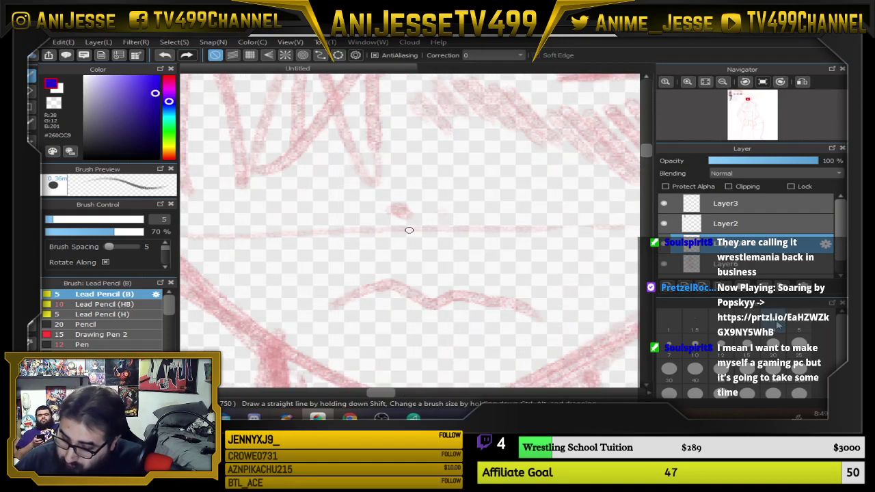
Try two small blue nostril marks over the red nose, undoing the first pair and drawing it again
{"action": "mouse_move", "coordinate": [387, 210]}
{"action": "left_mouse_down"}
{"action": "mouse_move", "coordinate": [477, 335]}
{"action": "mouse_move", "coordinate": [524, 309]}
{"action": "mouse_move", "coordinate": [516, 282]}
{"action": "mouse_move", "coordinate": [531, 211]}
{"action": "left_mouse_up"}
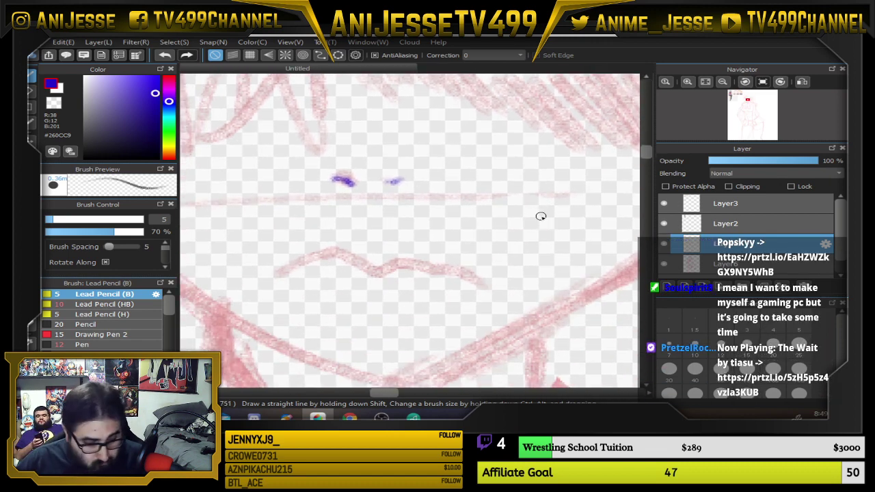
{"action": "key", "text": "ctrl+z"}
{"action": "key", "text": "ctrl+z"}
{"action": "mouse_move", "coordinate": [336, 177]}
{"action": "left_mouse_down"}
{"action": "mouse_move", "coordinate": [358, 186]}
{"action": "mouse_move", "coordinate": [403, 182]}
{"action": "left_mouse_up"}
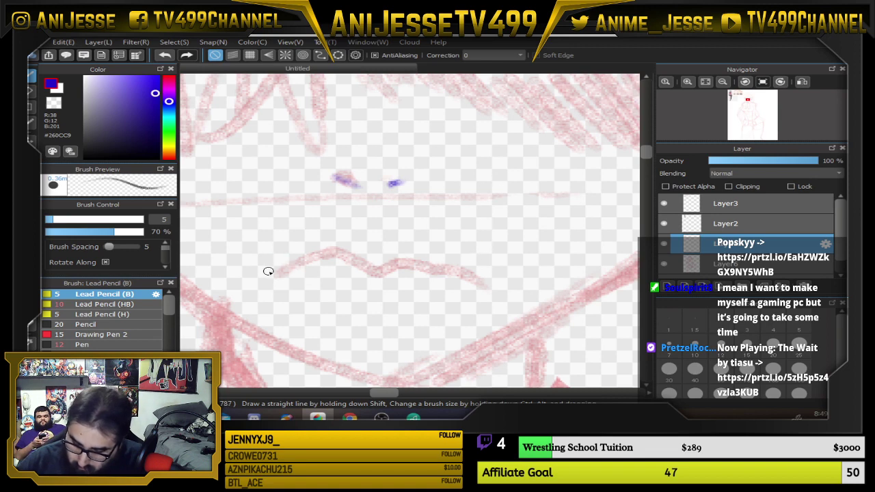
Try a downturned blue mouth as two arcs over the red one, check it against the face and undo it
{"action": "mouse_move", "coordinate": [268, 271]}
{"action": "left_mouse_down"}
{"action": "mouse_move", "coordinate": [361, 252]}
{"action": "mouse_move", "coordinate": [464, 256]}
{"action": "mouse_move", "coordinate": [491, 268]}
{"action": "left_mouse_up"}
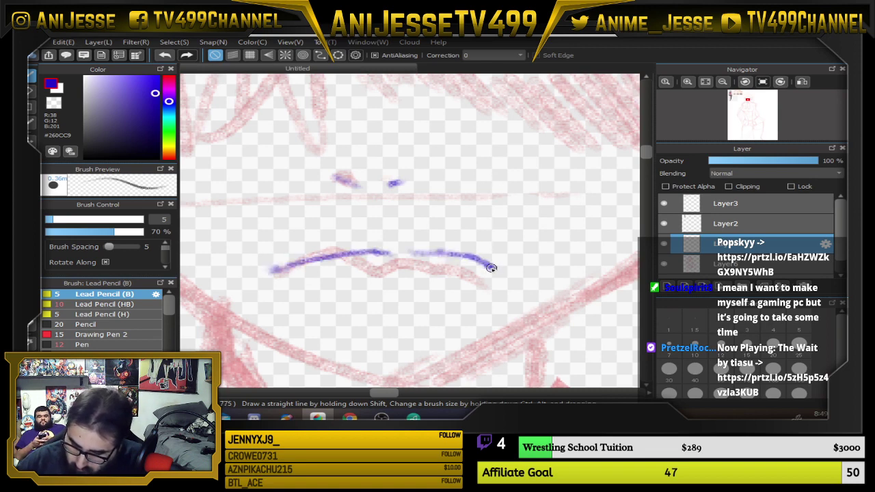
{"action": "scroll", "coordinate": [483, 241], "scroll_direction": "down", "scroll_amount": 3}
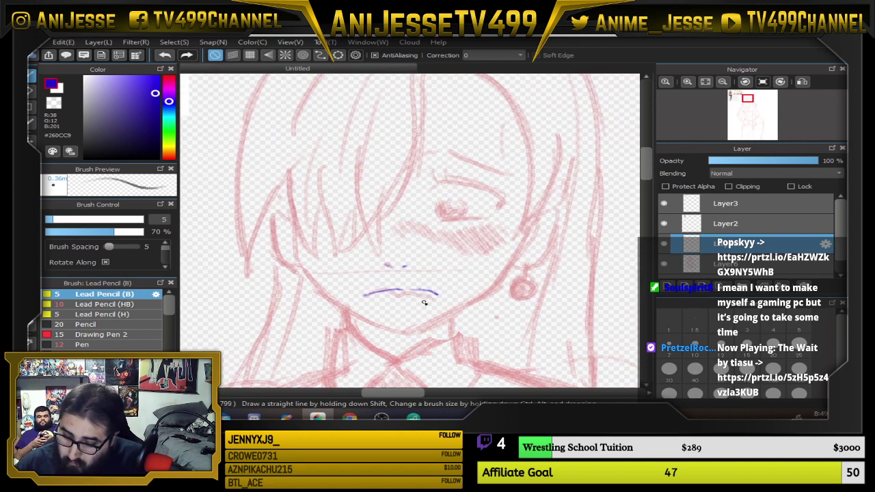
{"action": "scroll", "coordinate": [424, 303], "scroll_direction": "up", "scroll_amount": 1}
{"action": "key", "text": "ctrl+z"}
{"action": "key", "text": "ctrl+z"}
Try the blue mouth again as a wavy frown with a small central dip and undo it
{"action": "scroll", "coordinate": [398, 290], "scroll_direction": "up", "scroll_amount": 4}
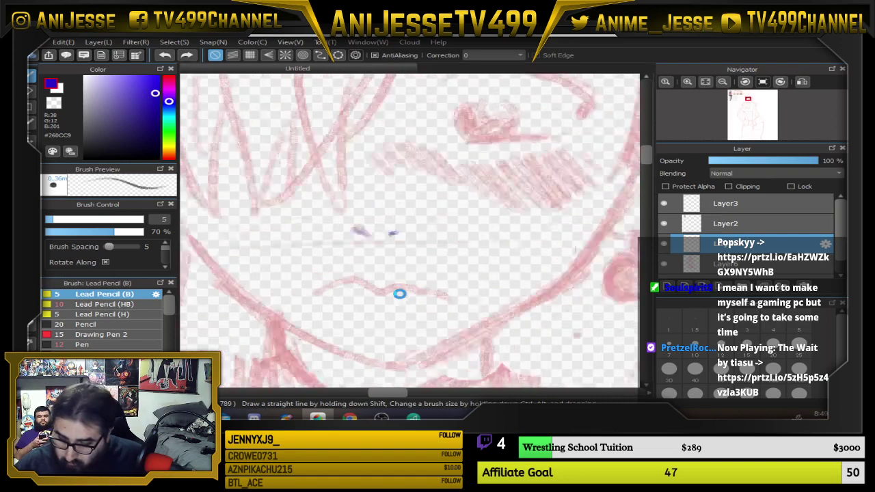
{"action": "mouse_move", "coordinate": [229, 295]}
{"action": "left_mouse_down"}
{"action": "mouse_move", "coordinate": [346, 262]}
{"action": "mouse_move", "coordinate": [481, 291]}
{"action": "left_mouse_up"}
{"action": "scroll", "coordinate": [478, 294], "scroll_direction": "down", "scroll_amount": 3}
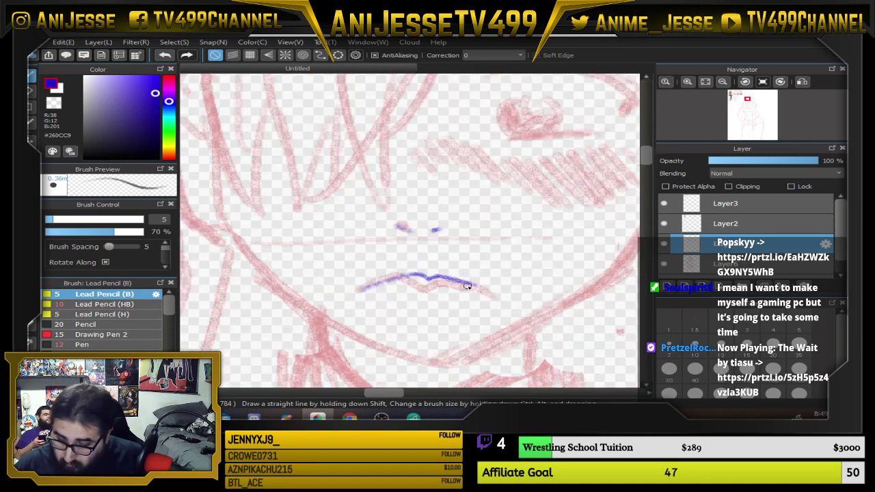
{"action": "key", "text": "ctrl+z"}
Erase the blue nostril marks and try them again as a short dash and a small dot
{"action": "scroll", "coordinate": [472, 285], "scroll_direction": "down", "scroll_amount": 2}
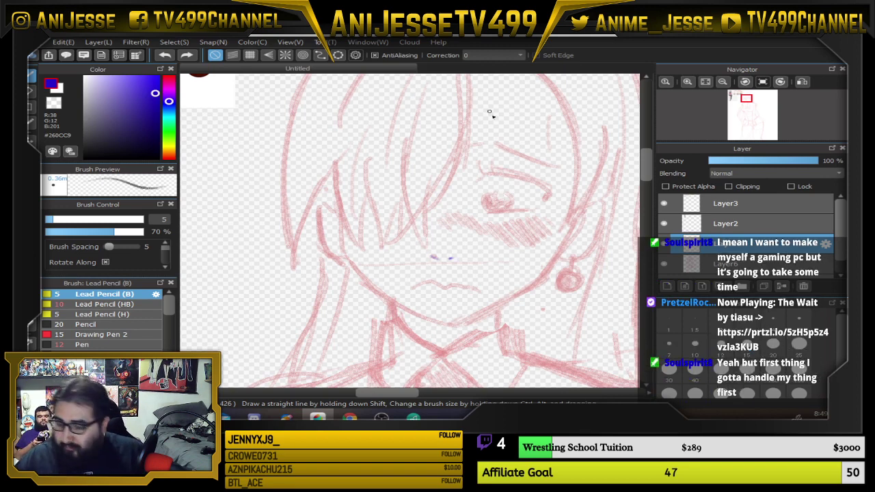
{"action": "scroll", "coordinate": [449, 272], "scroll_direction": "up", "scroll_amount": 2}
{"action": "scroll", "coordinate": [282, 265], "scroll_direction": "up", "scroll_amount": 2}
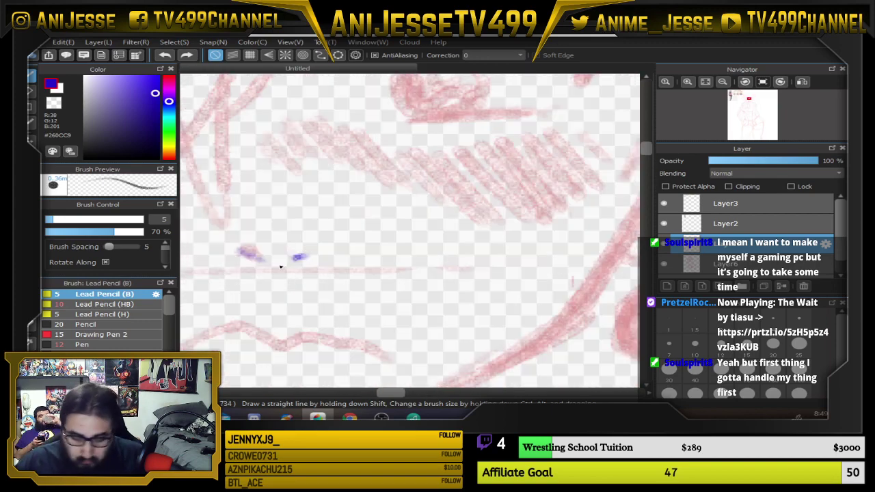
{"action": "key", "text": "e"}
{"action": "mouse_move", "coordinate": [257, 257]}
{"action": "left_mouse_down"}
{"action": "mouse_move", "coordinate": [297, 268]}
{"action": "mouse_move", "coordinate": [296, 251]}
{"action": "mouse_move", "coordinate": [317, 250]}
{"action": "left_mouse_up"}
{"action": "key", "text": "b"}
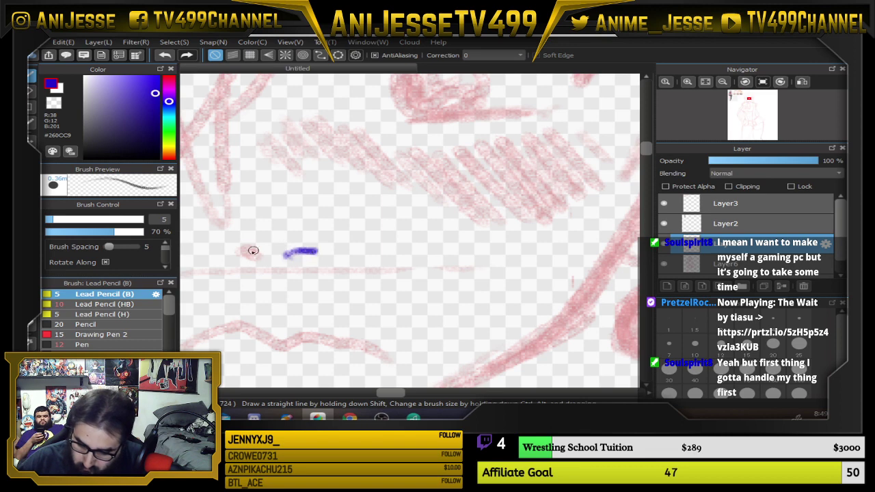
{"action": "left_click_drag", "start_coordinate": [252, 250], "coordinate": [241, 252]}
{"action": "scroll", "coordinate": [386, 242], "scroll_direction": "down", "scroll_amount": 1}
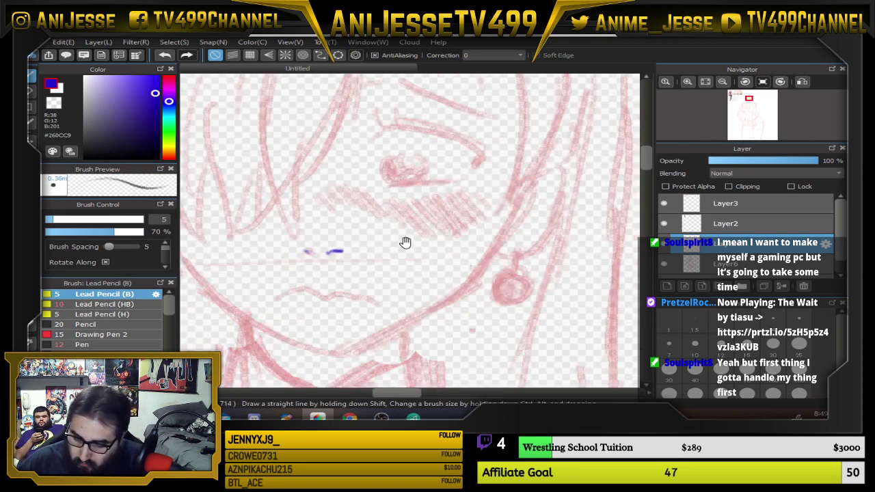
Erase both blue nose marks and return to the Lead Pencil (B) brush
{"action": "scroll", "coordinate": [404, 242], "scroll_direction": "down", "scroll_amount": 2}
{"action": "key", "text": "e"}
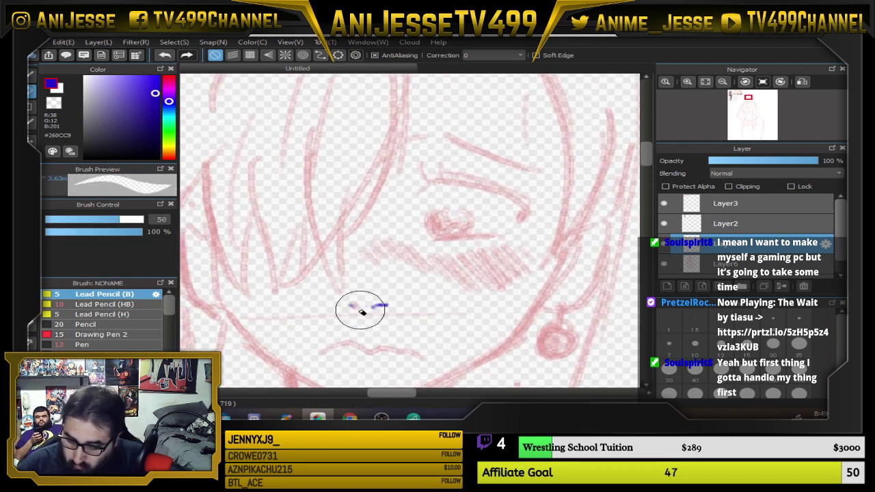
{"action": "left_click_drag", "start_coordinate": [357, 309], "coordinate": [405, 314]}
{"action": "key", "text": "b"}
Examine the face, fringe and upper body of the reference character up close
{"action": "scroll", "coordinate": [363, 259], "scroll_direction": "down", "scroll_amount": 4}
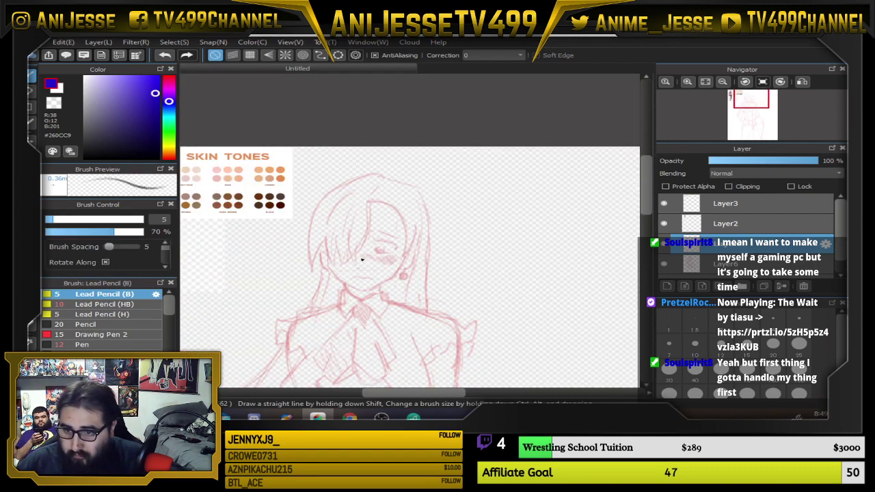
{"action": "left_click_drag", "start_coordinate": [347, 260], "coordinate": [510, 250]}
{"action": "scroll", "coordinate": [276, 144], "scroll_direction": "up", "scroll_amount": 4}
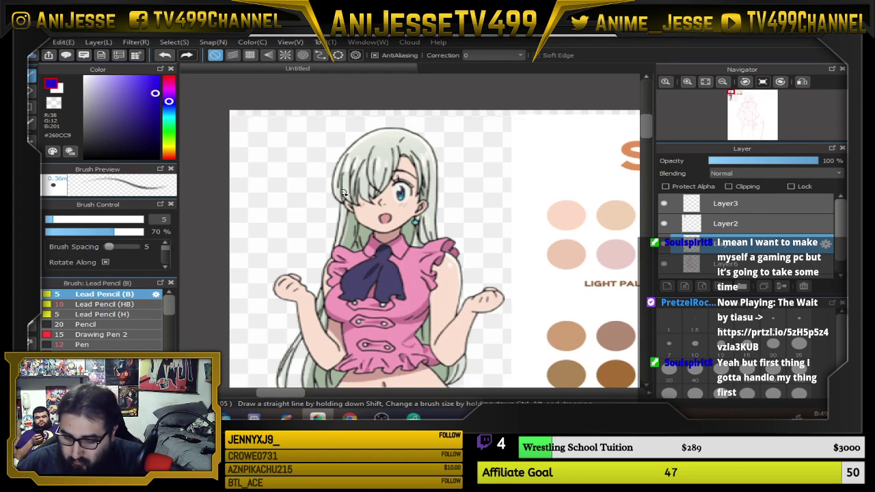
Draw the nose over the red face sketch as two short blue pencil marks
{"action": "scroll", "coordinate": [388, 221], "scroll_direction": "down", "scroll_amount": 3}
{"action": "scroll", "coordinate": [461, 247], "scroll_direction": "up", "scroll_amount": 4}
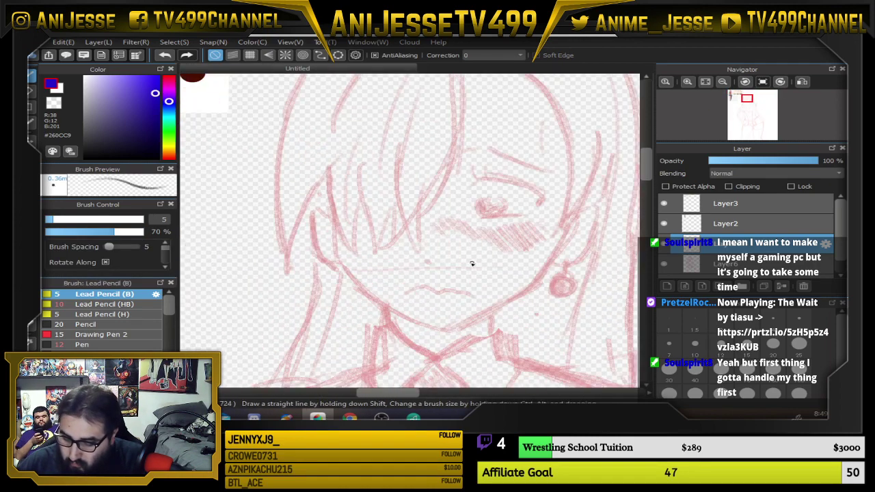
{"action": "mouse_move", "coordinate": [377, 244]}
{"action": "left_mouse_down"}
{"action": "mouse_move", "coordinate": [385, 262]}
{"action": "mouse_move", "coordinate": [421, 260]}
{"action": "mouse_move", "coordinate": [387, 241]}
{"action": "mouse_move", "coordinate": [380, 257]}
{"action": "left_mouse_up"}
{"action": "left_click_drag", "start_coordinate": [456, 326], "coordinate": [394, 358]}
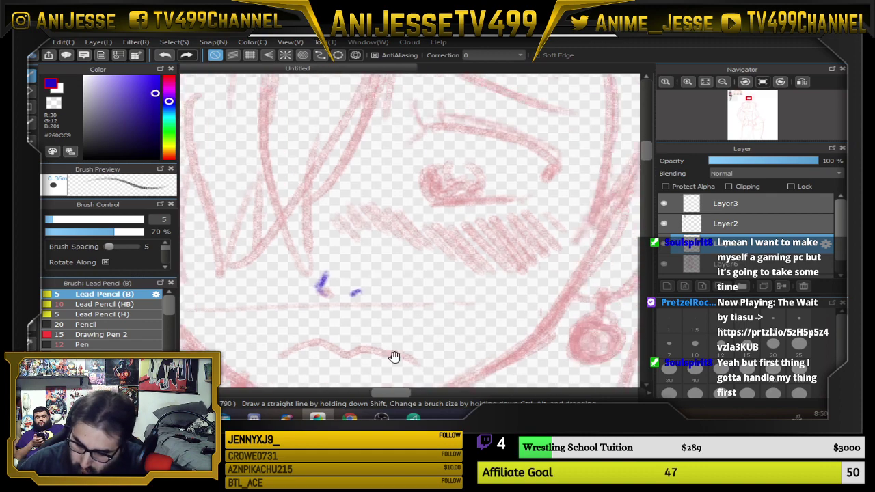
Examine the colored reference character's face and compare it with the sketched face
{"action": "scroll", "coordinate": [461, 177], "scroll_direction": "up", "scroll_amount": 3}
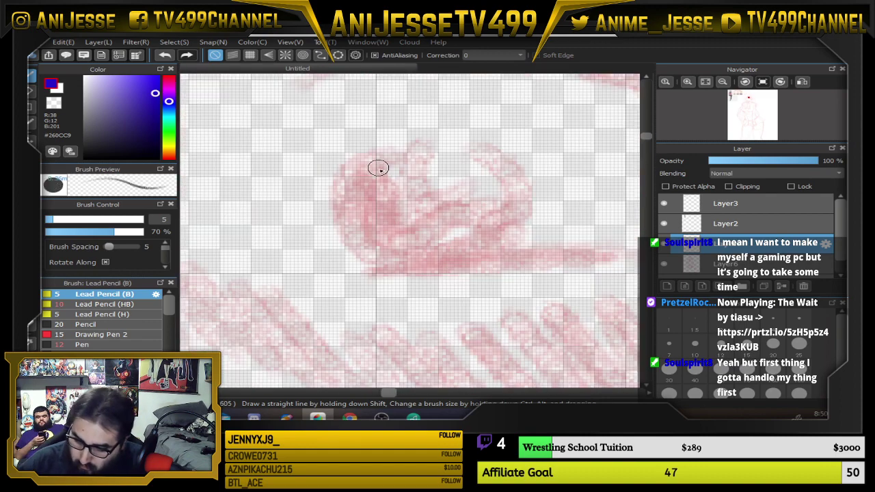
{"action": "scroll", "coordinate": [415, 152], "scroll_direction": "down", "scroll_amount": 4}
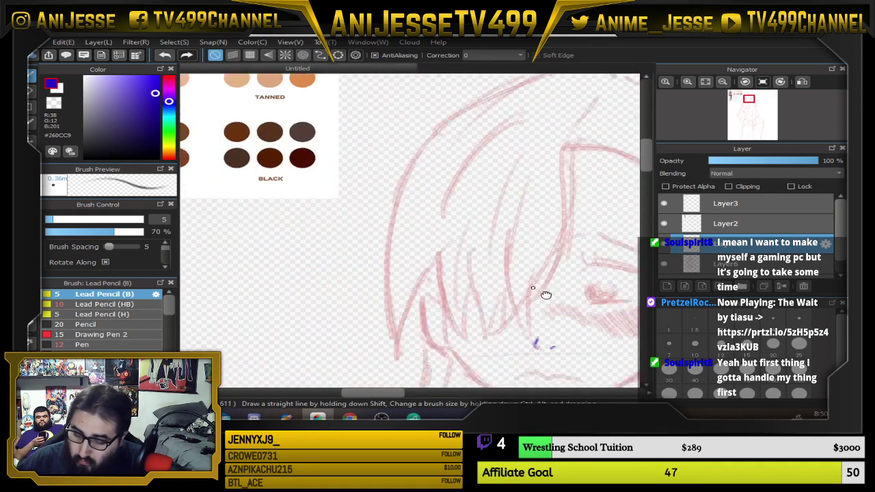
{"action": "left_click_drag", "start_coordinate": [282, 158], "coordinate": [417, 276]}
{"action": "scroll", "coordinate": [416, 277], "scroll_direction": "up", "scroll_amount": 4}
{"action": "scroll", "coordinate": [228, 248], "scroll_direction": "up", "scroll_amount": 2}
{"action": "left_click_drag", "start_coordinate": [267, 257], "coordinate": [636, 291]}
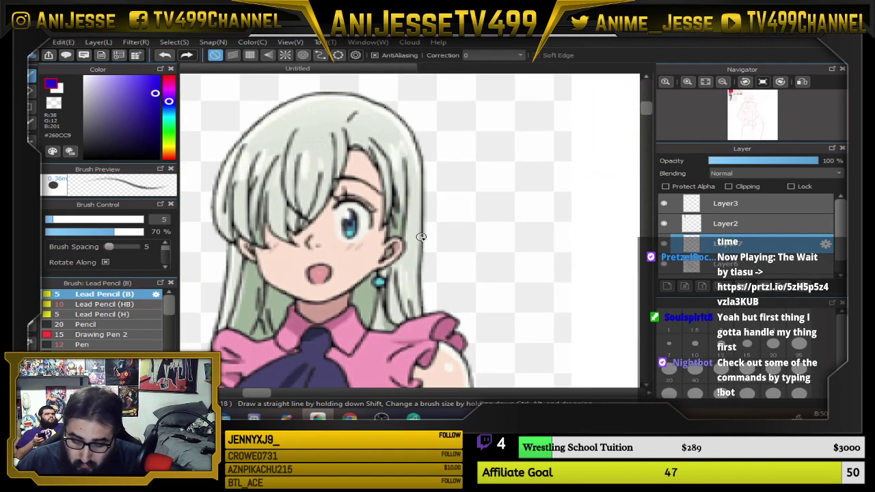
{"action": "scroll", "coordinate": [413, 233], "scroll_direction": "down", "scroll_amount": 2}
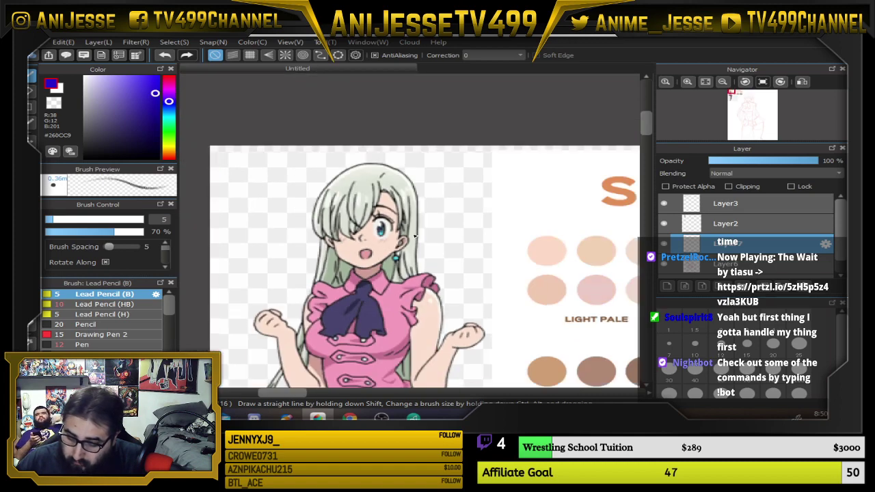
{"action": "scroll", "coordinate": [413, 235], "scroll_direction": "down", "scroll_amount": 2}
{"action": "scroll", "coordinate": [396, 222], "scroll_direction": "up", "scroll_amount": 4}
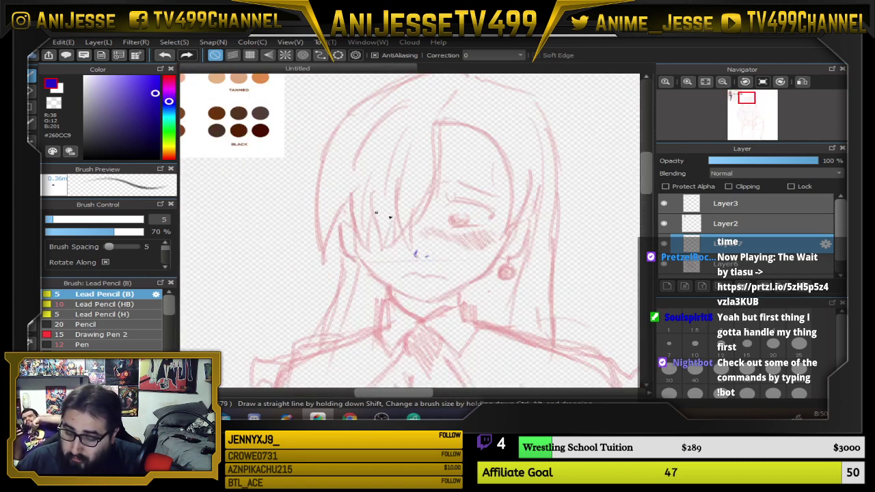
{"action": "scroll", "coordinate": [403, 241], "scroll_direction": "up", "scroll_amount": 4}
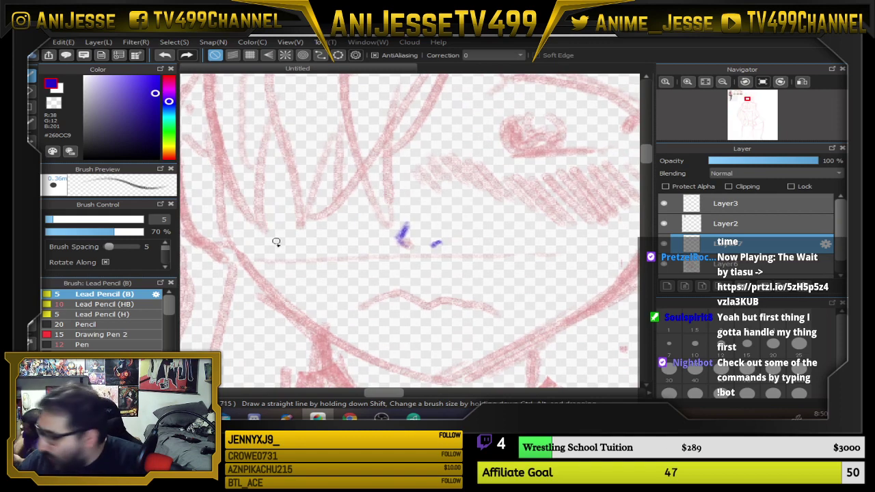
{"action": "left_click_drag", "start_coordinate": [310, 241], "coordinate": [430, 311]}
{"action": "mouse_move", "coordinate": [328, 196]}
{"action": "left_mouse_down"}
{"action": "mouse_move", "coordinate": [308, 194]}
{"action": "mouse_move", "coordinate": [298, 236]}
{"action": "mouse_move", "coordinate": [328, 303]}
{"action": "mouse_move", "coordinate": [344, 315]}
{"action": "mouse_move", "coordinate": [303, 263]}
{"action": "mouse_move", "coordinate": [316, 194]}
{"action": "left_mouse_up"}
{"action": "mouse_move", "coordinate": [314, 247]}
{"action": "left_mouse_down"}
{"action": "mouse_move", "coordinate": [312, 221]}
{"action": "mouse_move", "coordinate": [335, 231]}
{"action": "mouse_move", "coordinate": [329, 264]}
{"action": "mouse_move", "coordinate": [345, 281]}
{"action": "mouse_move", "coordinate": [311, 188]}
{"action": "mouse_move", "coordinate": [327, 183]}
{"action": "mouse_move", "coordinate": [301, 224]}
{"action": "left_mouse_up"}
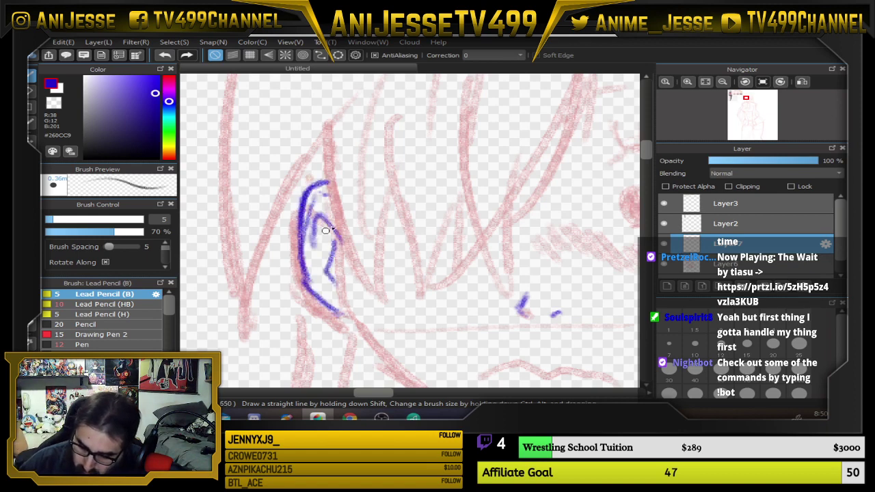
{"action": "scroll", "coordinate": [438, 173], "scroll_direction": "down", "scroll_amount": 5}
{"action": "mouse_move", "coordinate": [437, 172]}
{"action": "left_mouse_down"}
{"action": "mouse_move", "coordinate": [378, 196]}
{"action": "mouse_move", "coordinate": [325, 200]}
{"action": "mouse_move", "coordinate": [351, 245]}
{"action": "mouse_move", "coordinate": [361, 204]}
{"action": "left_mouse_up"}
{"action": "scroll", "coordinate": [379, 196], "scroll_direction": "up", "scroll_amount": 1}
{"action": "key", "text": "e"}
{"action": "key", "text": "n"}
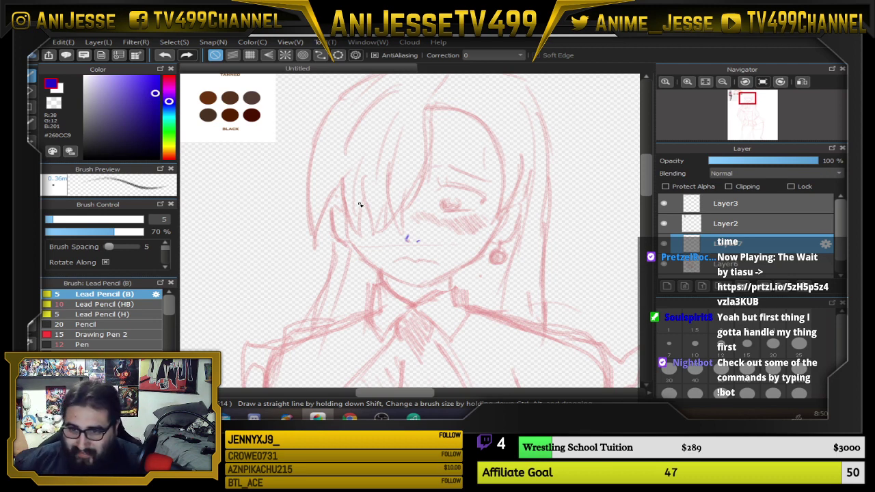
Trace the jaw in blue from the cheek beneath the long bangs down to the chin
{"action": "scroll", "coordinate": [434, 291], "scroll_direction": "up", "scroll_amount": 1}
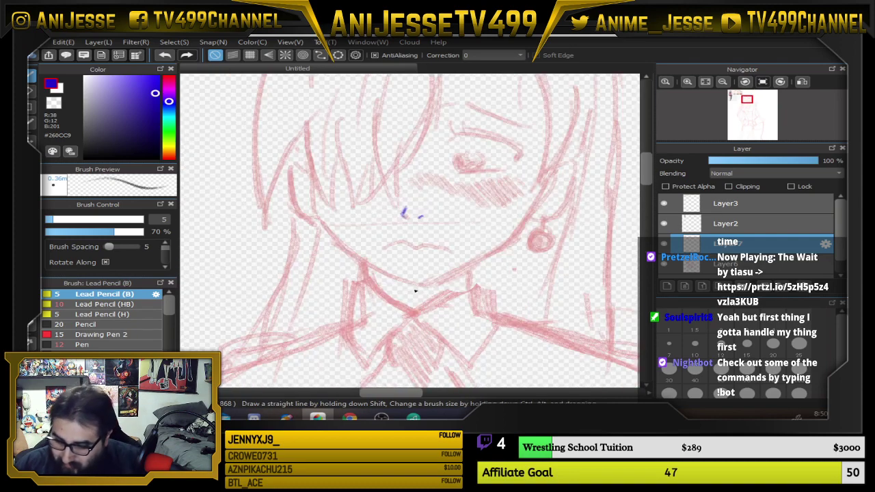
{"action": "left_click_drag", "start_coordinate": [428, 257], "coordinate": [337, 260]}
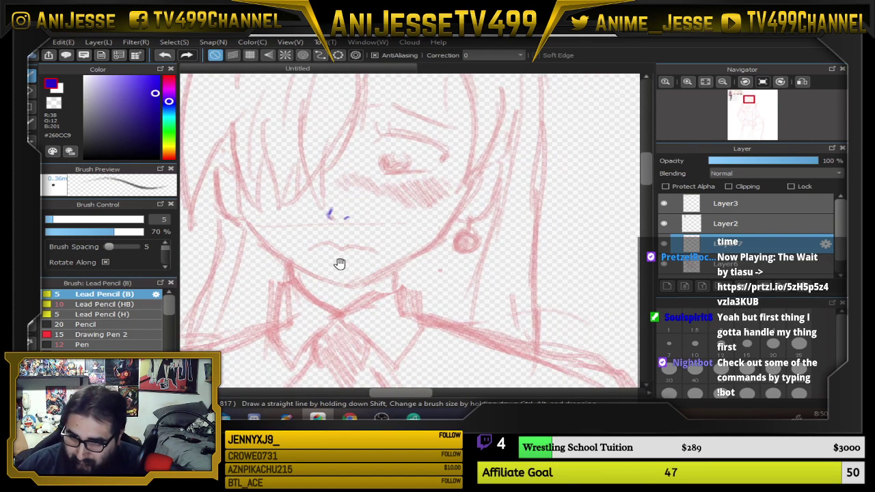
{"action": "scroll", "coordinate": [341, 230], "scroll_direction": "up", "scroll_amount": 1}
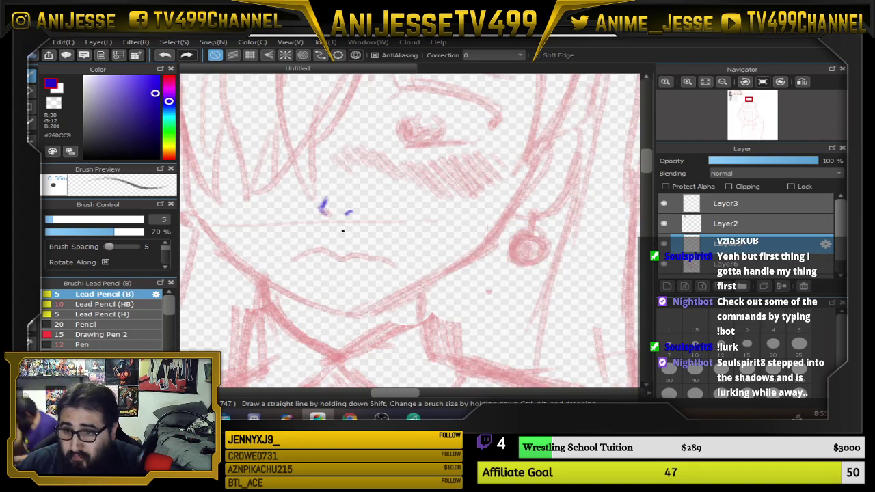
{"action": "scroll", "coordinate": [343, 232], "scroll_direction": "down", "scroll_amount": 1}
{"action": "scroll", "coordinate": [330, 226], "scroll_direction": "up", "scroll_amount": 1}
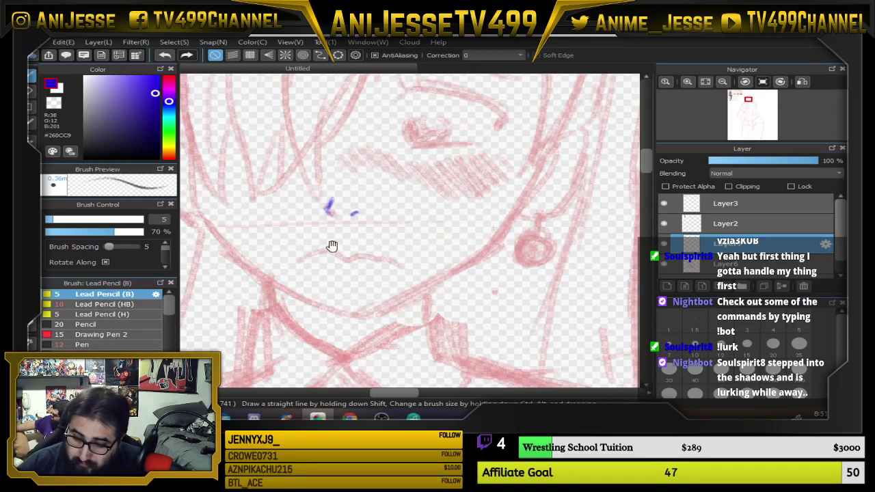
{"action": "left_click_drag", "start_coordinate": [333, 248], "coordinate": [407, 302]}
{"action": "mouse_move", "coordinate": [268, 219]}
{"action": "left_mouse_down"}
{"action": "mouse_move", "coordinate": [283, 282]}
{"action": "mouse_move", "coordinate": [333, 327]}
{"action": "mouse_move", "coordinate": [299, 305]}
{"action": "mouse_move", "coordinate": [380, 348]}
{"action": "mouse_move", "coordinate": [349, 338]}
{"action": "mouse_move", "coordinate": [337, 332]}
{"action": "mouse_move", "coordinate": [424, 365]}
{"action": "mouse_move", "coordinate": [406, 365]}
{"action": "mouse_move", "coordinate": [436, 364]}
{"action": "left_mouse_up"}
Trace the earring side of the jaw from below the earring toward the chin
{"action": "left_click_drag", "start_coordinate": [555, 237], "coordinate": [543, 204]}
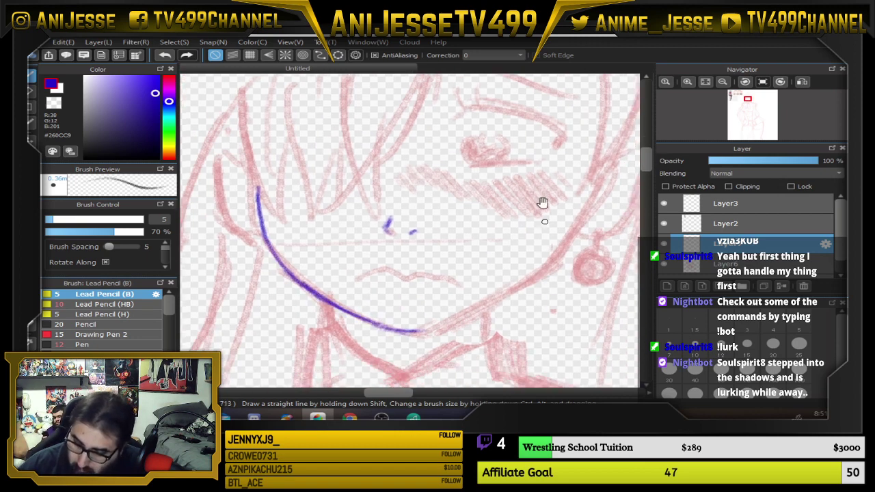
{"action": "left_click_drag", "start_coordinate": [573, 169], "coordinate": [497, 223]}
{"action": "mouse_move", "coordinate": [506, 286]}
{"action": "left_mouse_down"}
{"action": "mouse_move", "coordinate": [541, 242]}
{"action": "mouse_move", "coordinate": [476, 301]}
{"action": "left_mouse_up"}
{"action": "mouse_move", "coordinate": [510, 262]}
{"action": "left_mouse_down"}
{"action": "mouse_move", "coordinate": [488, 290]}
{"action": "mouse_move", "coordinate": [426, 324]}
{"action": "left_mouse_up"}
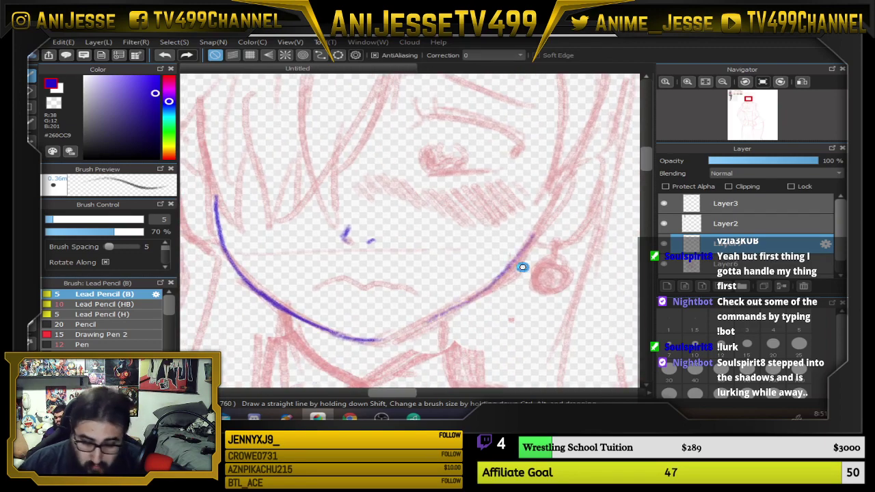
Mirror the canvas view, go over the earring-side jaw line, and erase part of the new strokes
{"action": "key", "text": "Down"}
{"action": "key", "text": "Right"}
{"action": "key", "text": "Up"}
{"action": "key", "text": "Down"}
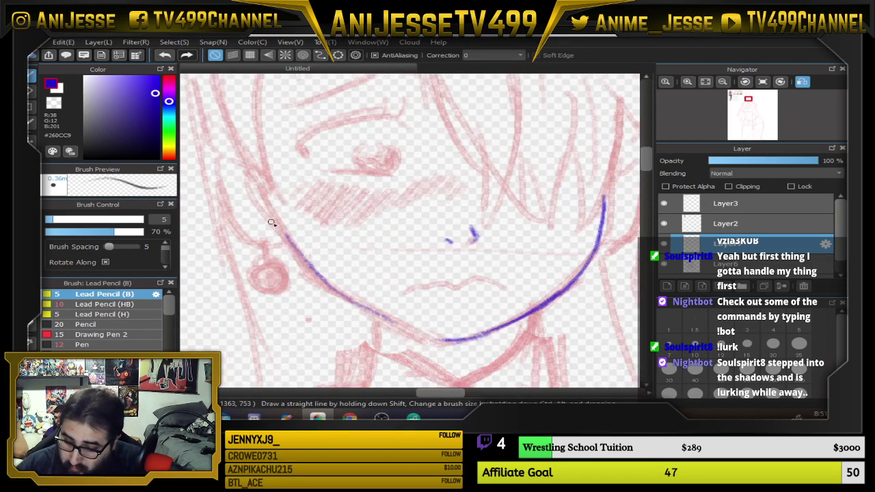
{"action": "mouse_move", "coordinate": [287, 237]}
{"action": "left_mouse_down"}
{"action": "mouse_move", "coordinate": [329, 286]}
{"action": "mouse_move", "coordinate": [391, 306]}
{"action": "left_mouse_up"}
{"action": "mouse_move", "coordinate": [329, 285]}
{"action": "left_mouse_down"}
{"action": "mouse_move", "coordinate": [404, 331]}
{"action": "mouse_move", "coordinate": [368, 297]}
{"action": "mouse_move", "coordinate": [404, 316]}
{"action": "left_mouse_up"}
{"action": "key", "text": "e"}
{"action": "left_click_drag", "start_coordinate": [346, 279], "coordinate": [361, 294]}
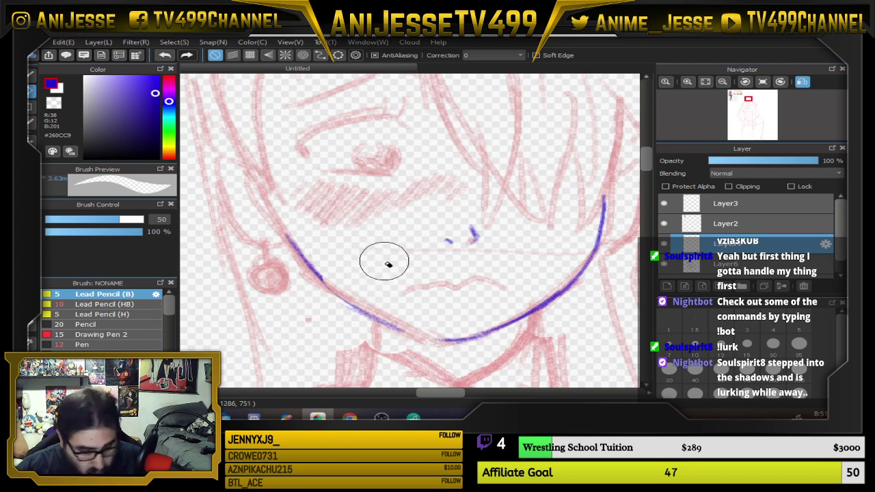
Redraw the earring-side jaw line with heavier pencil strokes and restore the unmirrored canvas view
{"action": "key", "text": "b"}
{"action": "mouse_move", "coordinate": [288, 236]}
{"action": "left_mouse_down"}
{"action": "mouse_move", "coordinate": [329, 288]}
{"action": "mouse_move", "coordinate": [387, 322]}
{"action": "left_mouse_up"}
{"action": "left_click_drag", "start_coordinate": [335, 290], "coordinate": [384, 323]}
{"action": "key", "text": "Down"}
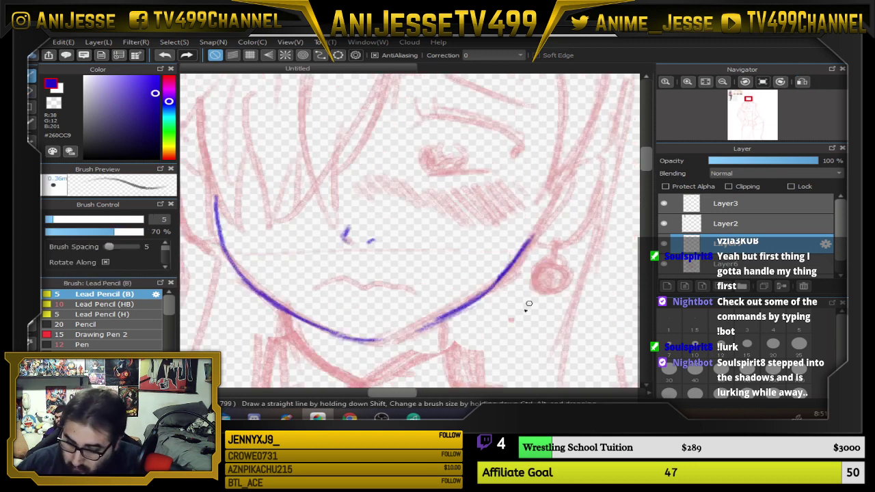
Trace both sides of the neck and the V-shaped neckline beneath the chin
{"action": "left_click_drag", "start_coordinate": [465, 326], "coordinate": [517, 254]}
{"action": "left_click_drag", "start_coordinate": [362, 247], "coordinate": [366, 270]}
{"action": "left_click_drag", "start_coordinate": [537, 245], "coordinate": [534, 275]}
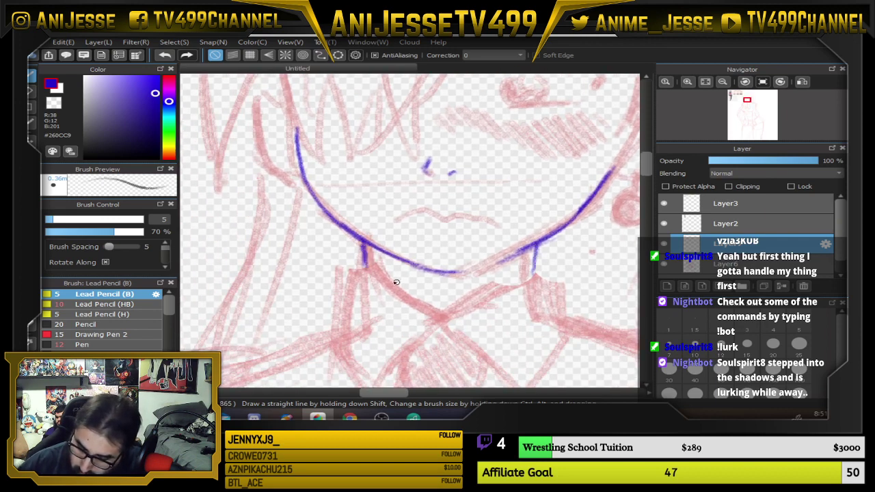
{"action": "mouse_move", "coordinate": [367, 272]}
{"action": "left_mouse_down"}
{"action": "mouse_move", "coordinate": [436, 321]}
{"action": "mouse_move", "coordinate": [383, 287]}
{"action": "mouse_move", "coordinate": [364, 261]}
{"action": "mouse_move", "coordinate": [438, 321]}
{"action": "mouse_move", "coordinate": [536, 277]}
{"action": "mouse_move", "coordinate": [352, 275]}
{"action": "mouse_move", "coordinate": [338, 331]}
{"action": "left_mouse_up"}
{"action": "left_click_drag", "start_coordinate": [431, 301], "coordinate": [451, 237]}
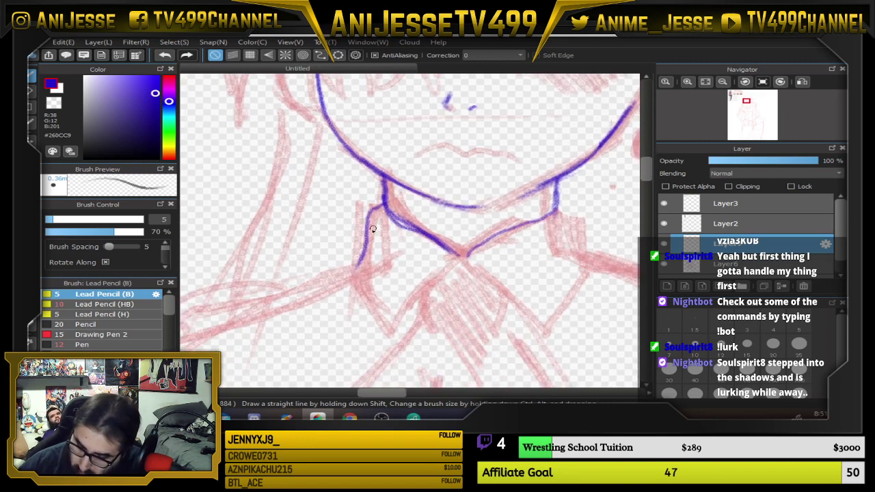
Outline both collar flaps from the neck down to their pointed tips and back to the center
{"action": "mouse_move", "coordinate": [372, 214]}
{"action": "left_mouse_down"}
{"action": "mouse_move", "coordinate": [349, 272]}
{"action": "mouse_move", "coordinate": [360, 303]}
{"action": "left_mouse_up"}
{"action": "mouse_move", "coordinate": [348, 273]}
{"action": "left_mouse_down"}
{"action": "mouse_move", "coordinate": [383, 332]}
{"action": "mouse_move", "coordinate": [364, 249]}
{"action": "mouse_move", "coordinate": [369, 226]}
{"action": "left_mouse_up"}
{"action": "mouse_move", "coordinate": [559, 203]}
{"action": "left_mouse_down"}
{"action": "mouse_move", "coordinate": [570, 210]}
{"action": "mouse_move", "coordinate": [588, 294]}
{"action": "mouse_move", "coordinate": [547, 328]}
{"action": "mouse_move", "coordinate": [587, 265]}
{"action": "left_mouse_up"}
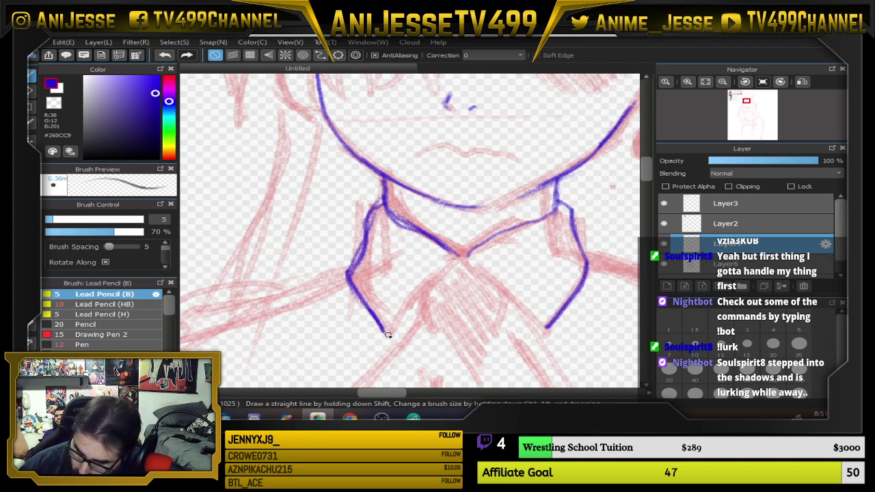
{"action": "mouse_move", "coordinate": [387, 335]}
{"action": "left_mouse_down"}
{"action": "mouse_move", "coordinate": [470, 256]}
{"action": "mouse_move", "coordinate": [551, 339]}
{"action": "mouse_move", "coordinate": [481, 278]}
{"action": "left_mouse_up"}
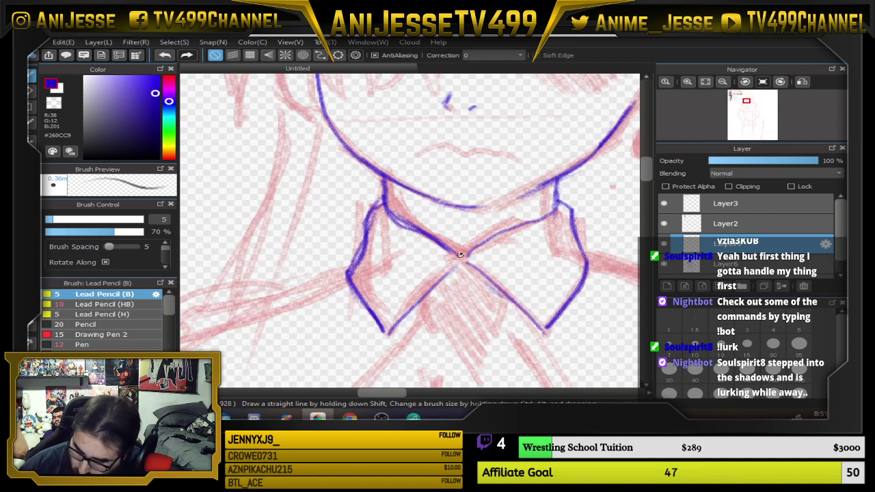
Check the reference character's bow and draw the two curved sides of the knot beneath the collar opening
{"action": "scroll", "coordinate": [307, 159], "scroll_direction": "down", "scroll_amount": 3}
{"action": "left_click_drag", "start_coordinate": [306, 169], "coordinate": [434, 309]}
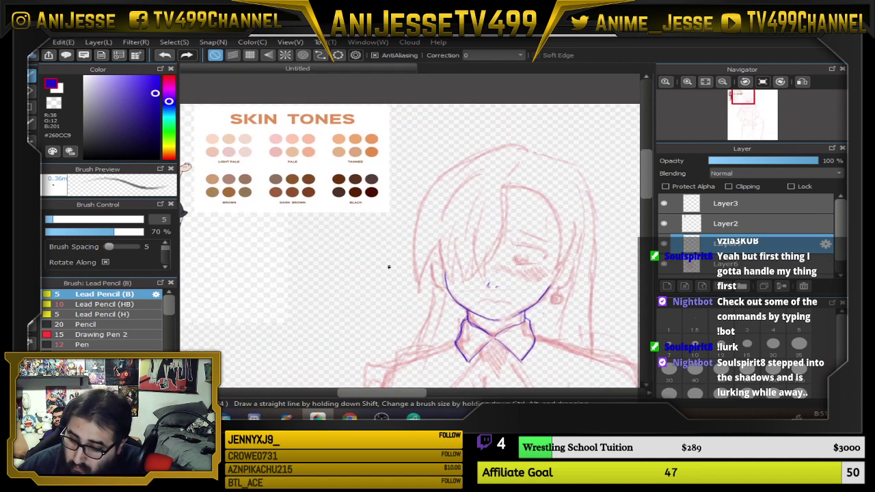
{"action": "left_click_drag", "start_coordinate": [328, 234], "coordinate": [501, 290]}
{"action": "scroll", "coordinate": [371, 207], "scroll_direction": "up", "scroll_amount": 4}
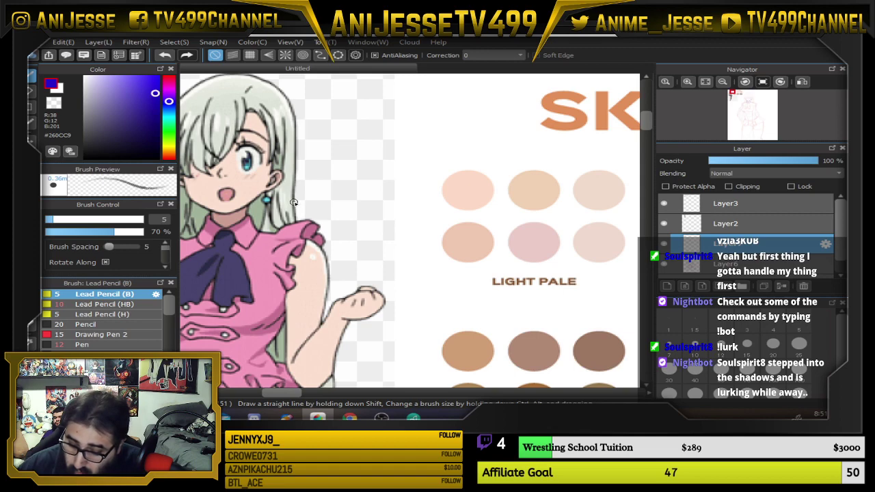
{"action": "scroll", "coordinate": [294, 202], "scroll_direction": "down", "scroll_amount": 4}
{"action": "mouse_move", "coordinate": [448, 243]}
{"action": "left_mouse_down"}
{"action": "mouse_move", "coordinate": [387, 153]}
{"action": "mouse_move", "coordinate": [271, 77]}
{"action": "left_mouse_up"}
{"action": "scroll", "coordinate": [579, 313], "scroll_direction": "up", "scroll_amount": 3}
{"action": "left_click_drag", "start_coordinate": [443, 246], "coordinate": [294, 210]}
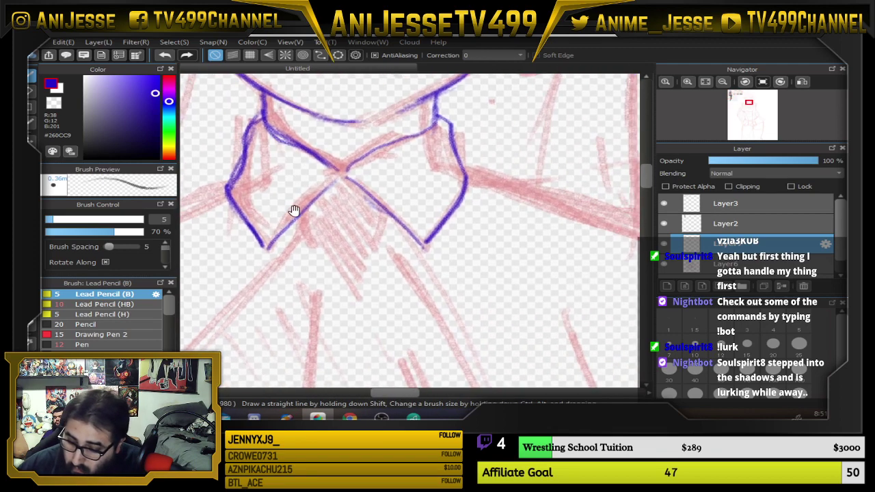
{"action": "mouse_move", "coordinate": [334, 180]}
{"action": "left_mouse_down"}
{"action": "mouse_move", "coordinate": [313, 201]}
{"action": "mouse_move", "coordinate": [309, 235]}
{"action": "mouse_move", "coordinate": [318, 244]}
{"action": "left_mouse_up"}
{"action": "mouse_move", "coordinate": [367, 194]}
{"action": "left_mouse_down"}
{"action": "mouse_move", "coordinate": [372, 231]}
{"action": "mouse_move", "coordinate": [363, 246]}
{"action": "left_mouse_up"}
{"action": "mouse_move", "coordinate": [362, 247]}
{"action": "left_mouse_down"}
{"action": "mouse_move", "coordinate": [380, 223]}
{"action": "mouse_move", "coordinate": [367, 200]}
{"action": "left_mouse_up"}
Trace the wavy, frowning mouth line over the red sketch
{"action": "left_click_drag", "start_coordinate": [428, 261], "coordinate": [453, 167]}
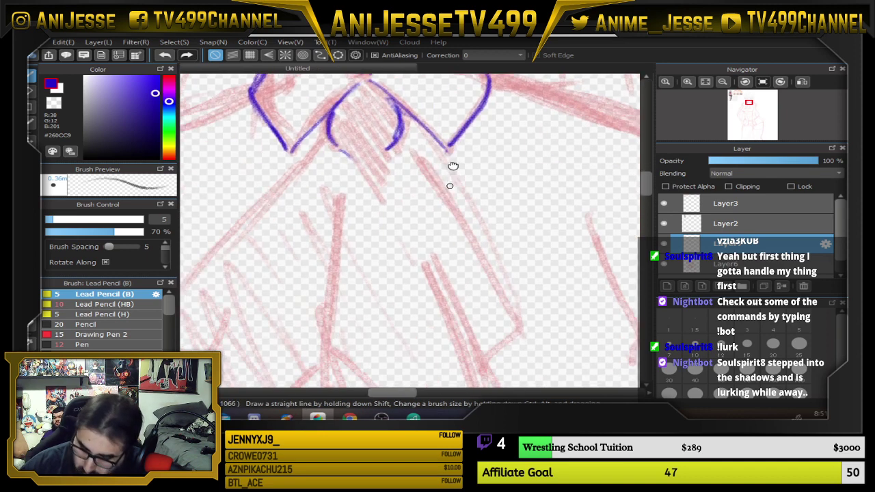
{"action": "left_click_drag", "start_coordinate": [392, 184], "coordinate": [440, 126]}
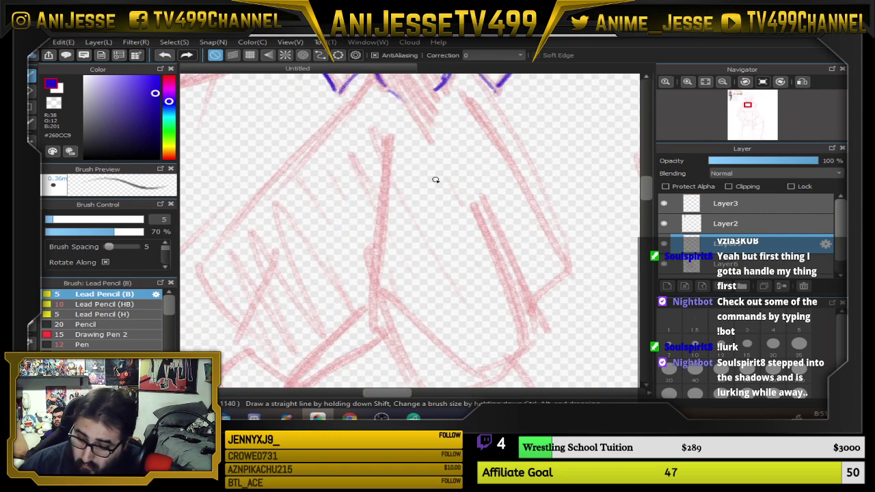
{"action": "scroll", "coordinate": [436, 180], "scroll_direction": "down", "scroll_amount": 4}
{"action": "left_click_drag", "start_coordinate": [433, 190], "coordinate": [392, 340]}
{"action": "scroll", "coordinate": [376, 260], "scroll_direction": "up", "scroll_amount": 5}
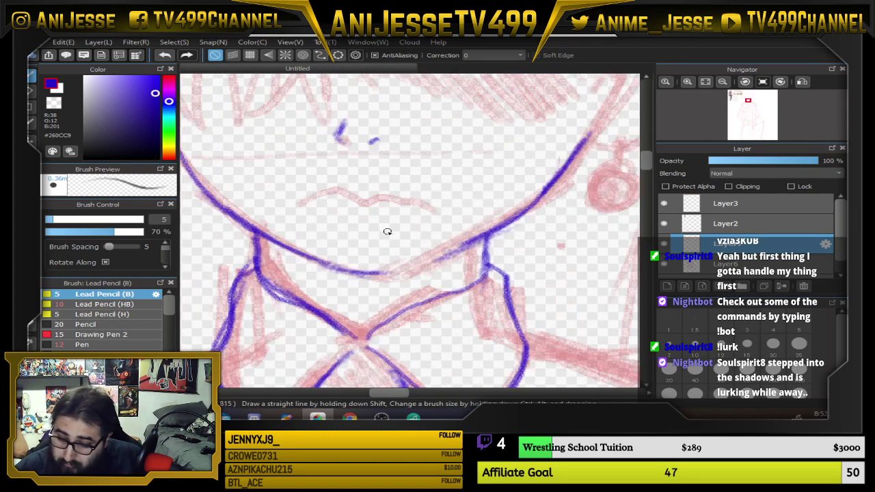
{"action": "mouse_move", "coordinate": [291, 207]}
{"action": "left_mouse_down"}
{"action": "mouse_move", "coordinate": [330, 194]}
{"action": "mouse_move", "coordinate": [442, 207]}
{"action": "left_mouse_up"}
Trace the visible eye's lower lid line and curved upper lash line, adding upturned lashes at the inner end
{"action": "left_click_drag", "start_coordinate": [489, 192], "coordinate": [526, 243]}
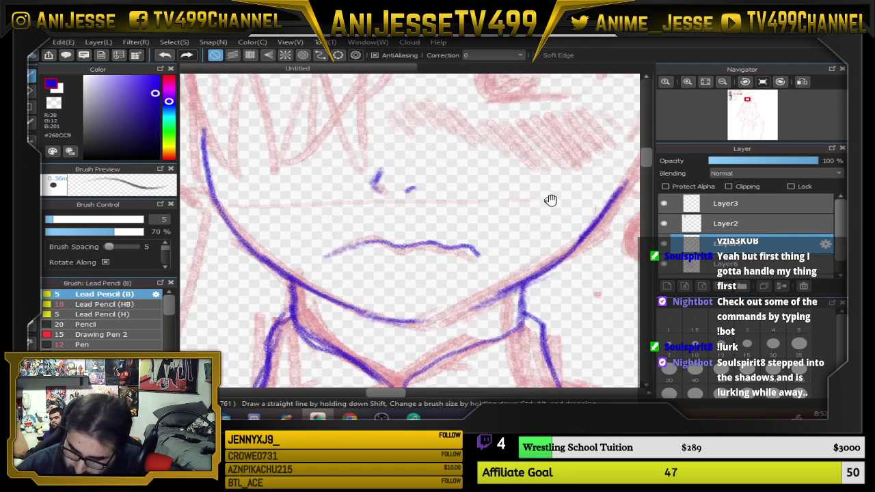
{"action": "left_click_drag", "start_coordinate": [551, 200], "coordinate": [511, 273]}
{"action": "left_click_drag", "start_coordinate": [545, 165], "coordinate": [516, 244]}
{"action": "left_click_drag", "start_coordinate": [410, 255], "coordinate": [469, 253]}
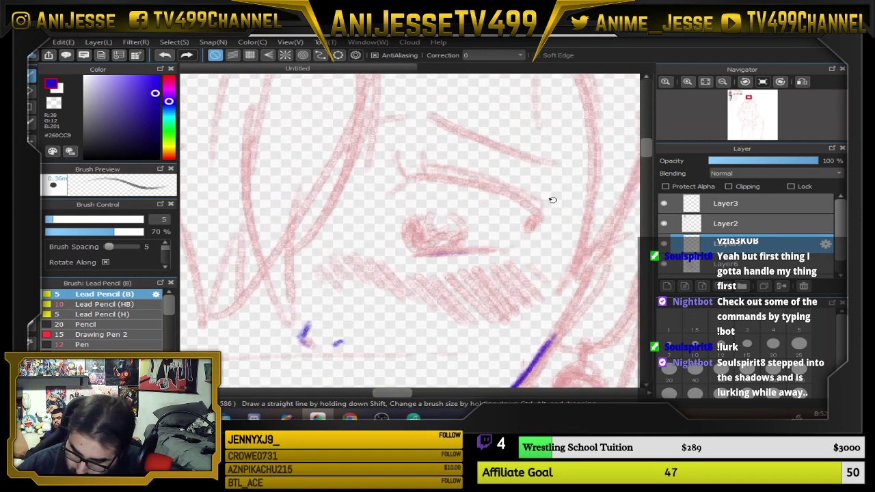
{"action": "mouse_move", "coordinate": [397, 192]}
{"action": "left_mouse_down"}
{"action": "mouse_move", "coordinate": [427, 177]}
{"action": "mouse_move", "coordinate": [471, 179]}
{"action": "mouse_move", "coordinate": [513, 194]}
{"action": "mouse_move", "coordinate": [527, 226]}
{"action": "mouse_move", "coordinate": [529, 207]}
{"action": "mouse_move", "coordinate": [499, 190]}
{"action": "mouse_move", "coordinate": [409, 181]}
{"action": "mouse_move", "coordinate": [461, 175]}
{"action": "mouse_move", "coordinate": [544, 205]}
{"action": "mouse_move", "coordinate": [397, 145]}
{"action": "left_mouse_up"}
{"action": "left_click_drag", "start_coordinate": [432, 177], "coordinate": [431, 138]}
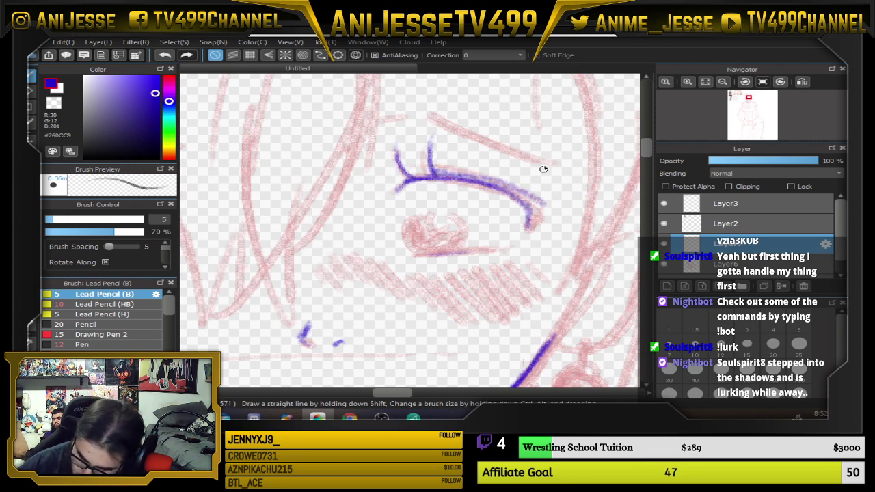
Draw the slanted eyebrow above the visible eye
{"action": "left_click_drag", "start_coordinate": [508, 92], "coordinate": [469, 160]}
{"action": "mouse_move", "coordinate": [349, 185]}
{"action": "left_mouse_down"}
{"action": "mouse_move", "coordinate": [396, 177]}
{"action": "mouse_move", "coordinate": [484, 219]}
{"action": "mouse_move", "coordinate": [368, 175]}
{"action": "mouse_move", "coordinate": [351, 186]}
{"action": "left_mouse_up"}
{"action": "left_click_drag", "start_coordinate": [529, 261], "coordinate": [569, 228]}
{"action": "left_click_drag", "start_coordinate": [511, 180], "coordinate": [543, 190]}
Draw the iris with a dark pupil above the lower lid and extend the outer end of the upper lash line
{"action": "left_click_drag", "start_coordinate": [414, 291], "coordinate": [496, 290]}
{"action": "mouse_move", "coordinate": [420, 292]}
{"action": "left_mouse_down"}
{"action": "mouse_move", "coordinate": [428, 250]}
{"action": "mouse_move", "coordinate": [420, 258]}
{"action": "mouse_move", "coordinate": [431, 266]}
{"action": "mouse_move", "coordinate": [434, 250]}
{"action": "mouse_move", "coordinate": [429, 270]}
{"action": "mouse_move", "coordinate": [456, 251]}
{"action": "mouse_move", "coordinate": [446, 247]}
{"action": "mouse_move", "coordinate": [461, 277]}
{"action": "mouse_move", "coordinate": [457, 252]}
{"action": "mouse_move", "coordinate": [454, 283]}
{"action": "mouse_move", "coordinate": [435, 284]}
{"action": "mouse_move", "coordinate": [442, 272]}
{"action": "mouse_move", "coordinate": [443, 284]}
{"action": "mouse_move", "coordinate": [426, 279]}
{"action": "mouse_move", "coordinate": [456, 285]}
{"action": "left_mouse_up"}
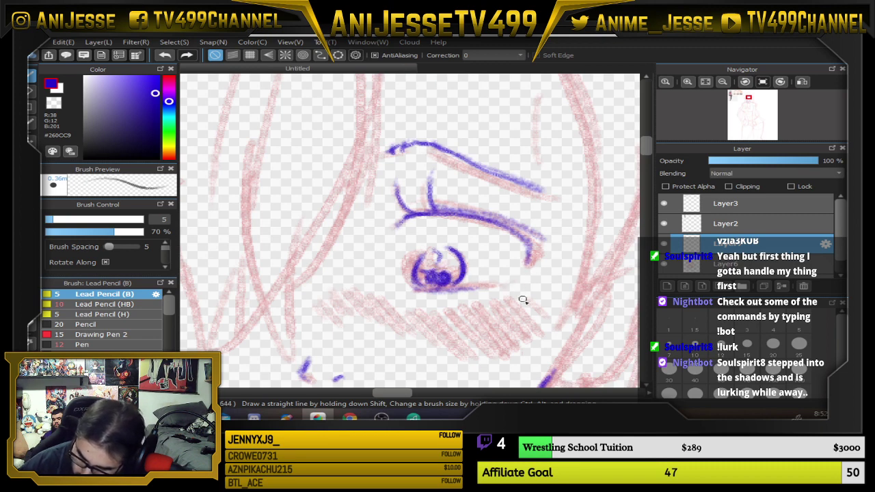
{"action": "mouse_move", "coordinate": [537, 260]}
{"action": "left_mouse_down"}
{"action": "mouse_move", "coordinate": [563, 205]}
{"action": "mouse_move", "coordinate": [524, 237]}
{"action": "left_mouse_up"}
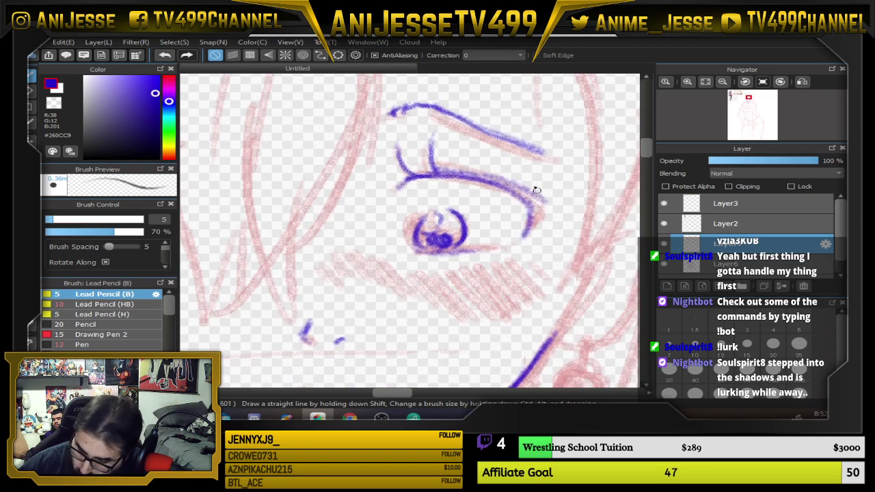
{"action": "left_click_drag", "start_coordinate": [495, 288], "coordinate": [583, 220]}
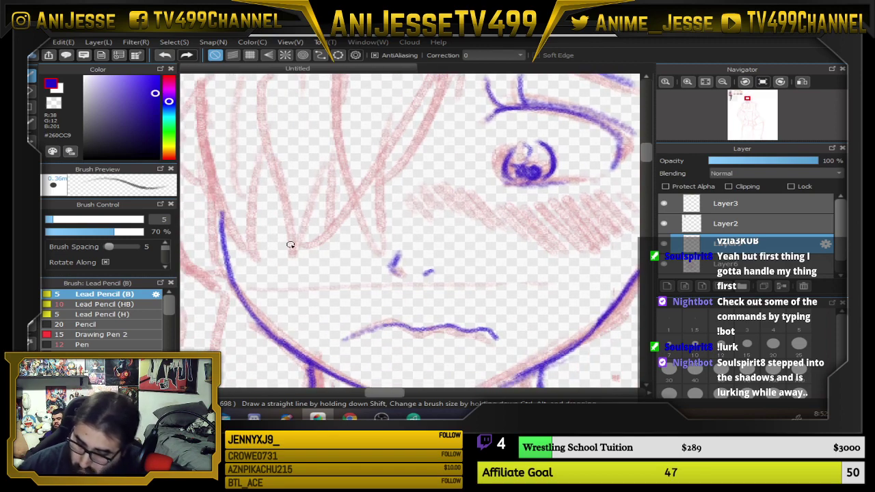
Examine the full figure and compare the traced face and collar with the rough sketch of the torso
{"action": "scroll", "coordinate": [290, 245], "scroll_direction": "down", "scroll_amount": 2}
{"action": "scroll", "coordinate": [362, 254], "scroll_direction": "down", "scroll_amount": 1}
{"action": "left_click_drag", "start_coordinate": [362, 263], "coordinate": [415, 230]}
{"action": "scroll", "coordinate": [414, 233], "scroll_direction": "down", "scroll_amount": 3}
{"action": "scroll", "coordinate": [506, 253], "scroll_direction": "up", "scroll_amount": 1}
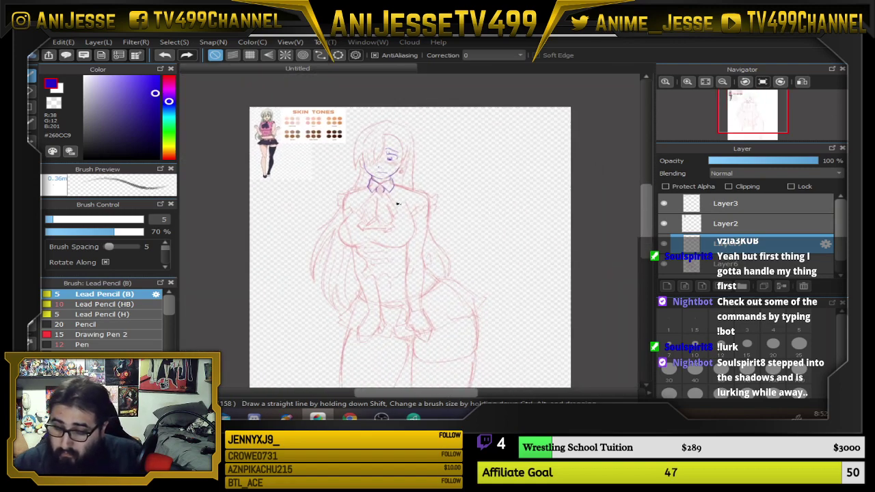
{"action": "scroll", "coordinate": [438, 198], "scroll_direction": "up", "scroll_amount": 2}
{"action": "scroll", "coordinate": [481, 201], "scroll_direction": "down", "scroll_amount": 2}
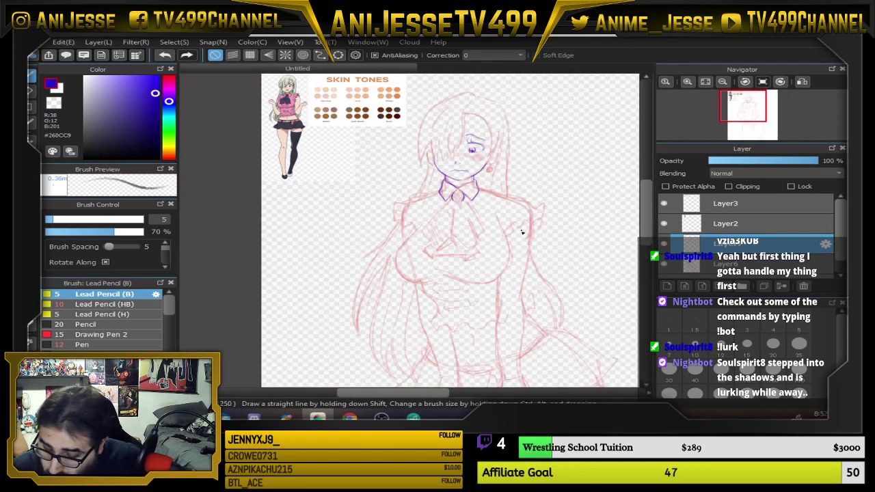
{"action": "mouse_move", "coordinate": [517, 236]}
{"action": "left_mouse_down"}
{"action": "mouse_move", "coordinate": [449, 219]}
{"action": "mouse_move", "coordinate": [434, 250]}
{"action": "left_mouse_up"}
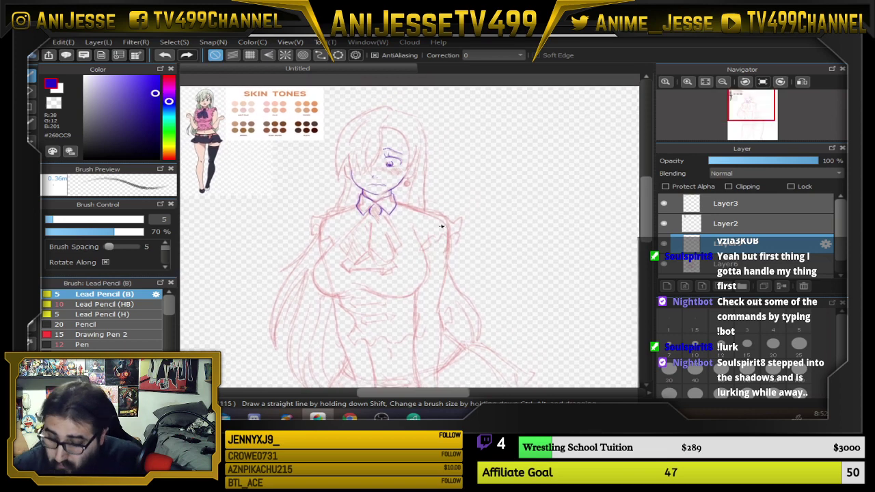
{"action": "scroll", "coordinate": [441, 227], "scroll_direction": "down", "scroll_amount": 2}
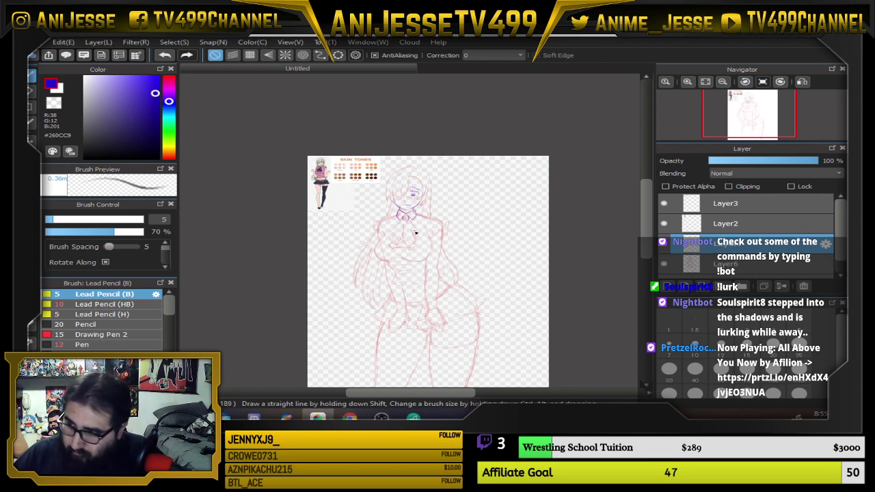
{"action": "scroll", "coordinate": [416, 233], "scroll_direction": "up", "scroll_amount": 1}
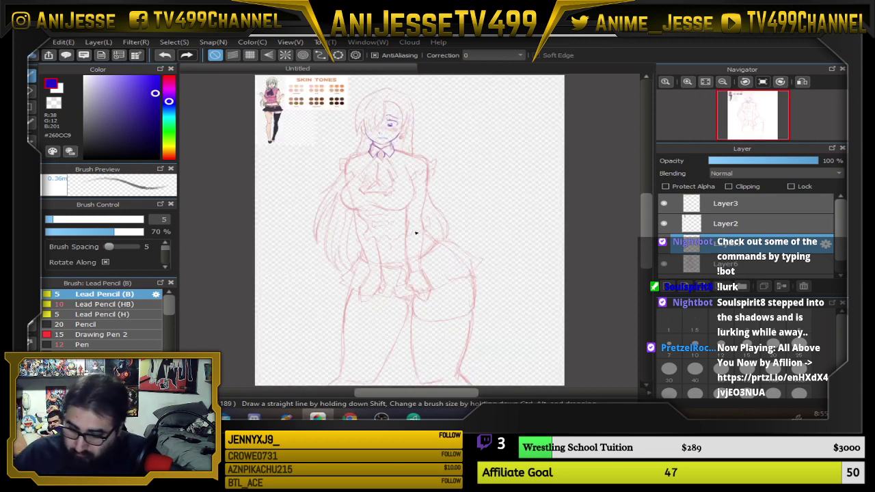
{"action": "scroll", "coordinate": [415, 233], "scroll_direction": "up", "scroll_amount": 2}
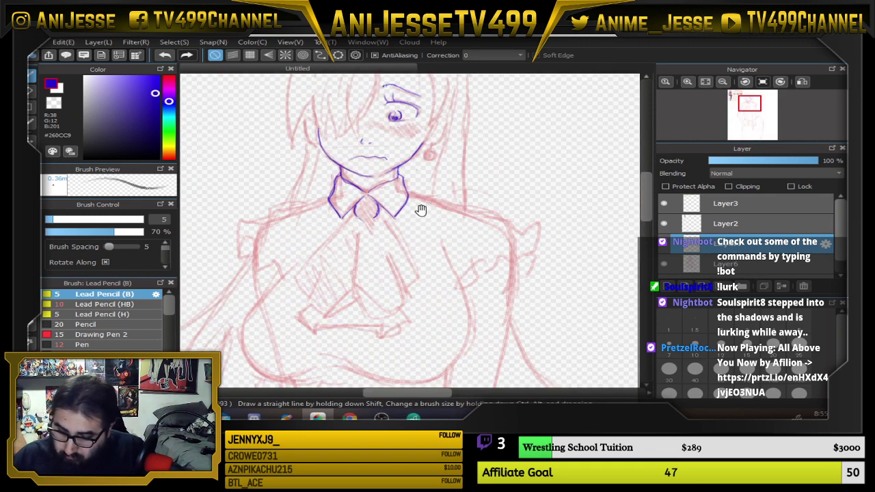
{"action": "left_click_drag", "start_coordinate": [420, 210], "coordinate": [426, 130]}
{"action": "scroll", "coordinate": [352, 166], "scroll_direction": "up", "scroll_amount": 1}
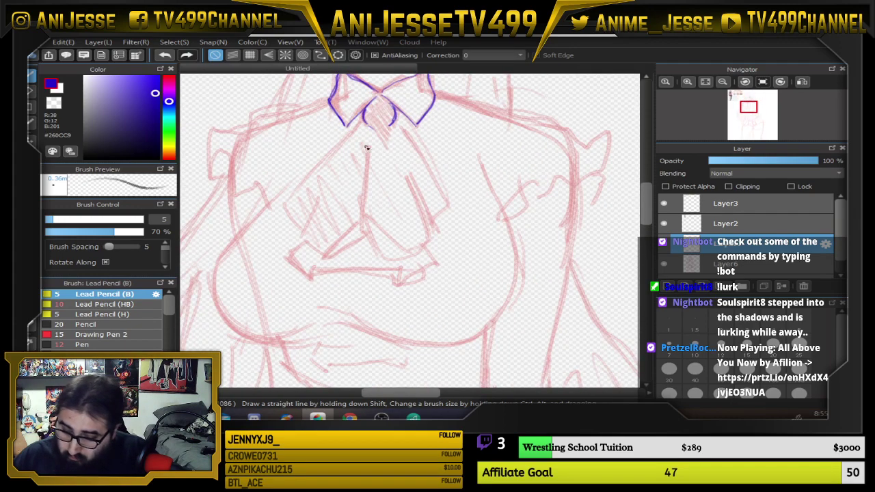
{"action": "scroll", "coordinate": [365, 148], "scroll_direction": "down", "scroll_amount": 1}
{"action": "left_click_drag", "start_coordinate": [359, 142], "coordinate": [335, 215]}
{"action": "scroll", "coordinate": [332, 213], "scroll_direction": "down", "scroll_amount": 3}
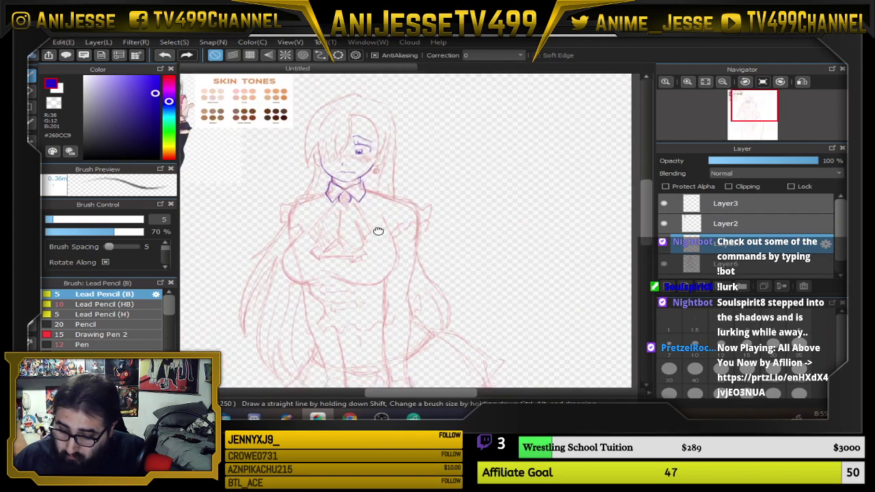
{"action": "scroll", "coordinate": [388, 176], "scroll_direction": "up", "scroll_amount": 2}
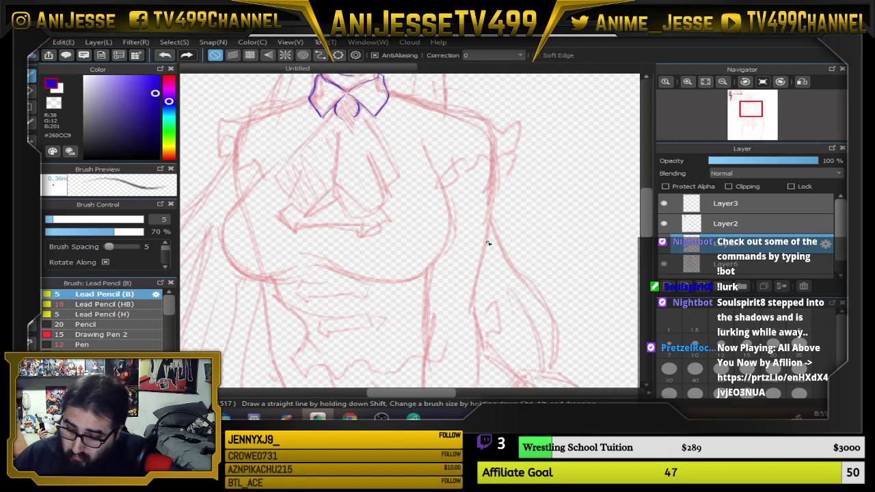
{"action": "scroll", "coordinate": [471, 237], "scroll_direction": "down", "scroll_amount": 2}
{"action": "scroll", "coordinate": [471, 237], "scroll_direction": "up", "scroll_amount": 2}
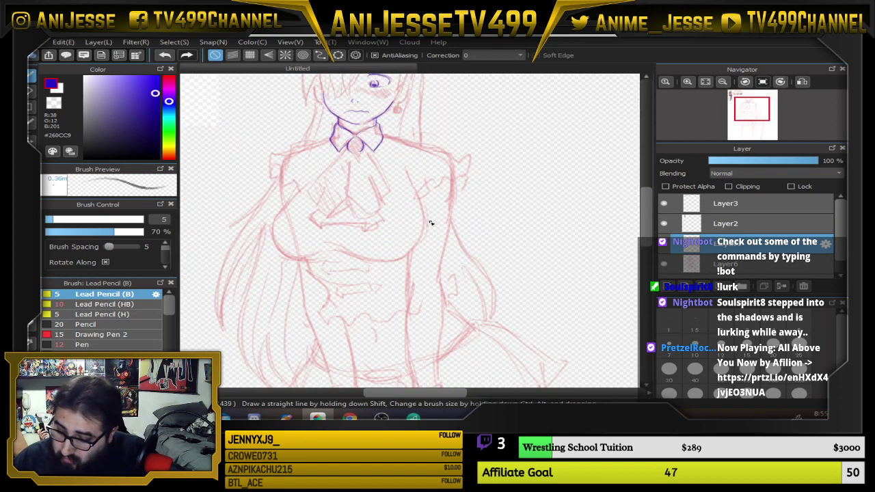
On the rough sketch layer Layer6, erase the outer curves of the chest outline on both sides, reducing the eraser to size 25
{"action": "left_click", "coordinate": [736, 266]}
{"action": "key", "text": "e"}
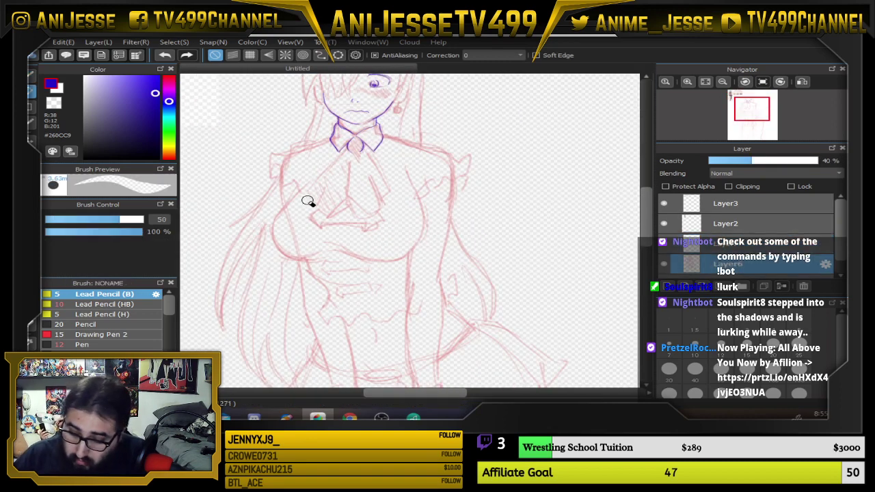
{"action": "mouse_move", "coordinate": [307, 181]}
{"action": "left_mouse_down"}
{"action": "mouse_move", "coordinate": [278, 225]}
{"action": "mouse_move", "coordinate": [293, 196]}
{"action": "left_mouse_up"}
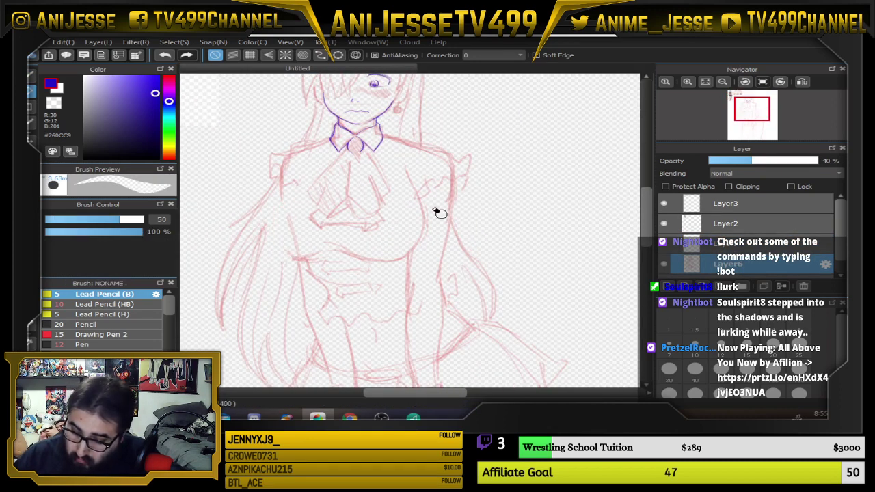
{"action": "left_click_drag", "start_coordinate": [406, 167], "coordinate": [415, 200]}
{"action": "left_click", "coordinate": [798, 346]}
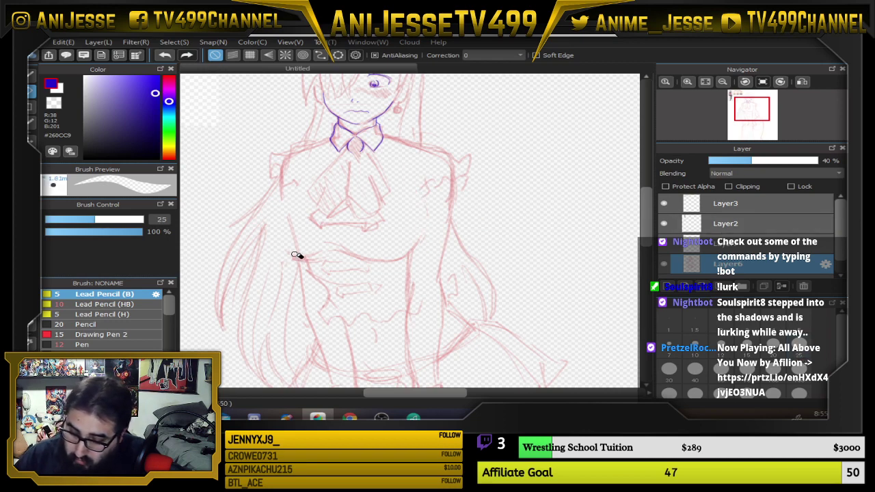
{"action": "left_click_drag", "start_coordinate": [296, 255], "coordinate": [302, 265]}
Enlarge the eraser to size 200 and erase the remaining lower chest contour above the waist
{"action": "key", "text": "bracketright"}
{"action": "key", "text": "bracketright"}
{"action": "key", "text": "bracketright"}
{"action": "key", "text": "bracketright"}
{"action": "key", "text": "bracketright"}
{"action": "key", "text": "bracketright"}
{"action": "key", "text": "bracketright"}
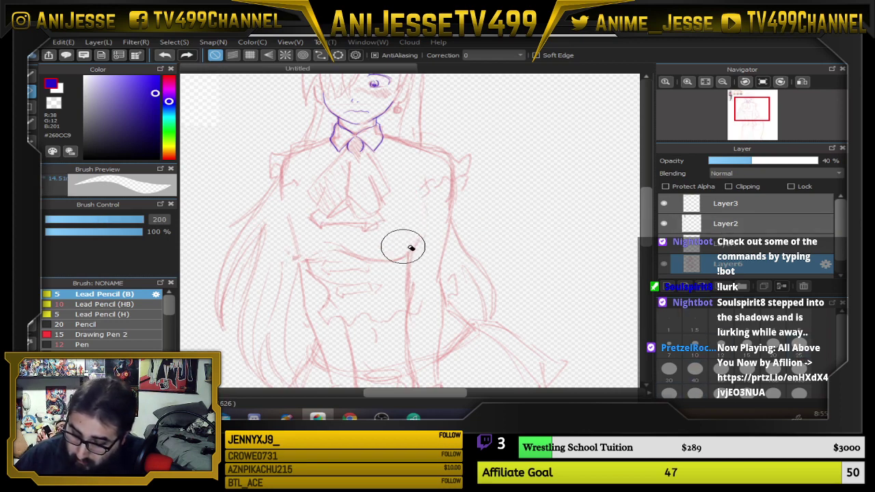
{"action": "mouse_move", "coordinate": [411, 253]}
{"action": "left_mouse_down"}
{"action": "mouse_move", "coordinate": [336, 246]}
{"action": "mouse_move", "coordinate": [309, 252]}
{"action": "mouse_move", "coordinate": [298, 241]}
{"action": "mouse_move", "coordinate": [406, 256]}
{"action": "left_mouse_up"}
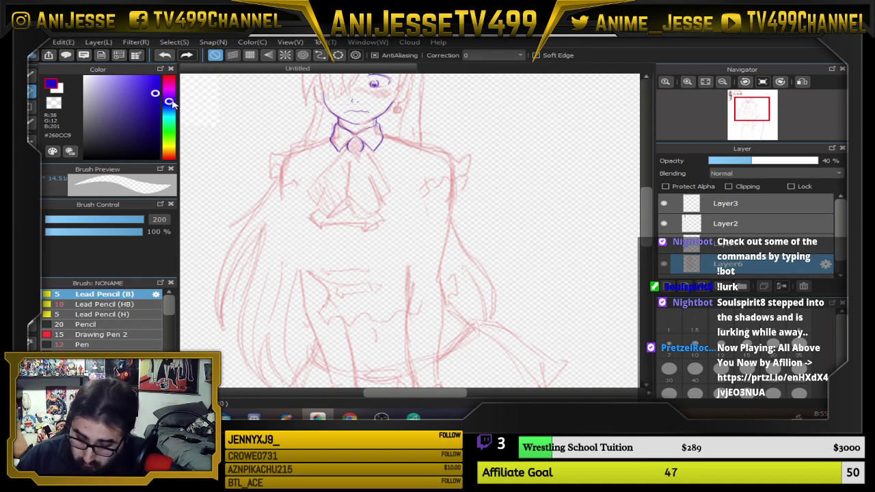
With Lead Pencil (HB) in red #C90C0C, sketch two slanted lines down from the collar and join them with a line across the chest
{"action": "left_click", "coordinate": [169, 77]}
{"action": "left_click", "coordinate": [104, 304]}
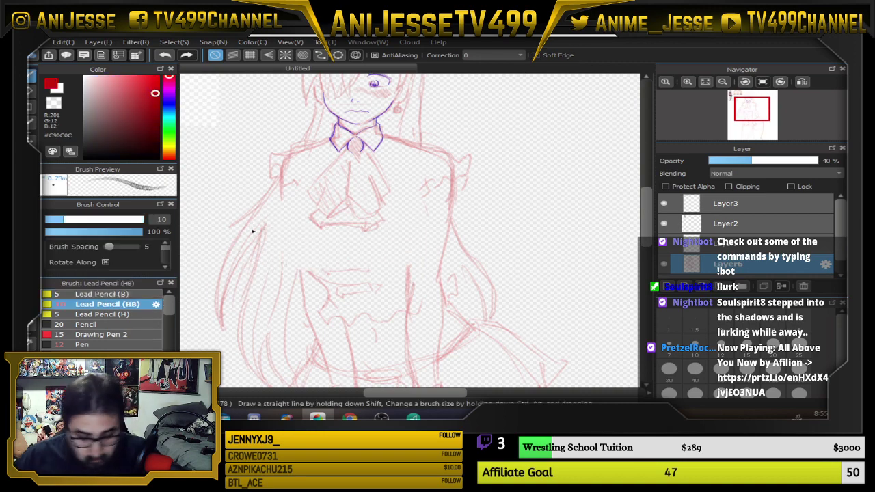
{"action": "scroll", "coordinate": [301, 167], "scroll_direction": "up", "scroll_amount": 2}
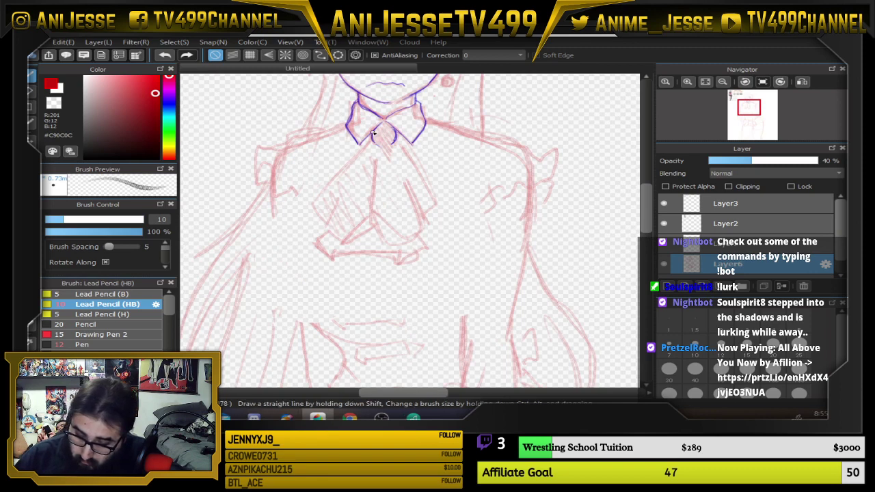
{"action": "left_click_drag", "start_coordinate": [351, 161], "coordinate": [281, 261]}
{"action": "left_click_drag", "start_coordinate": [375, 139], "coordinate": [269, 272]}
{"action": "left_click_drag", "start_coordinate": [403, 139], "coordinate": [468, 240]}
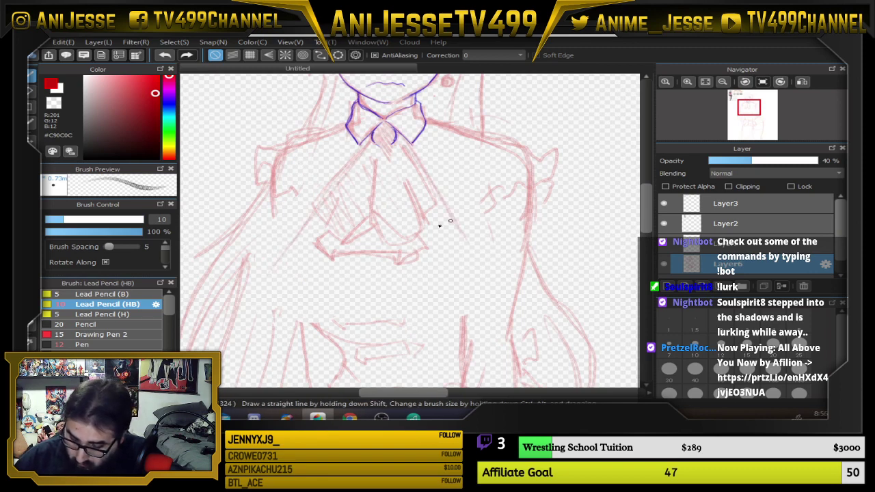
{"action": "left_click_drag", "start_coordinate": [276, 261], "coordinate": [463, 256]}
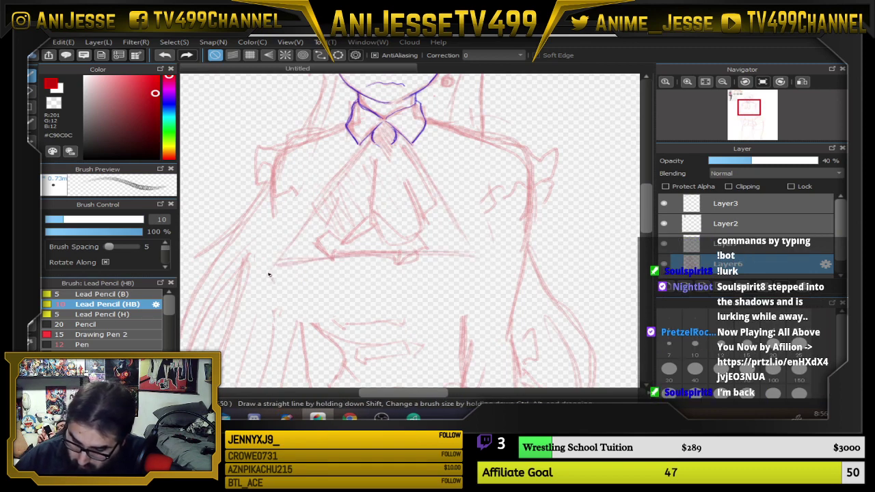
Sketch the angular underside of the chest with a short center line, and reinforce the slanted side and waist lines
{"action": "mouse_move", "coordinate": [271, 269]}
{"action": "left_mouse_down"}
{"action": "mouse_move", "coordinate": [310, 303]}
{"action": "mouse_move", "coordinate": [272, 266]}
{"action": "mouse_move", "coordinate": [303, 307]}
{"action": "mouse_move", "coordinate": [271, 277]}
{"action": "mouse_move", "coordinate": [320, 305]}
{"action": "mouse_move", "coordinate": [387, 289]}
{"action": "mouse_move", "coordinate": [326, 300]}
{"action": "mouse_move", "coordinate": [374, 287]}
{"action": "mouse_move", "coordinate": [439, 301]}
{"action": "mouse_move", "coordinate": [459, 296]}
{"action": "mouse_move", "coordinate": [495, 266]}
{"action": "left_mouse_up"}
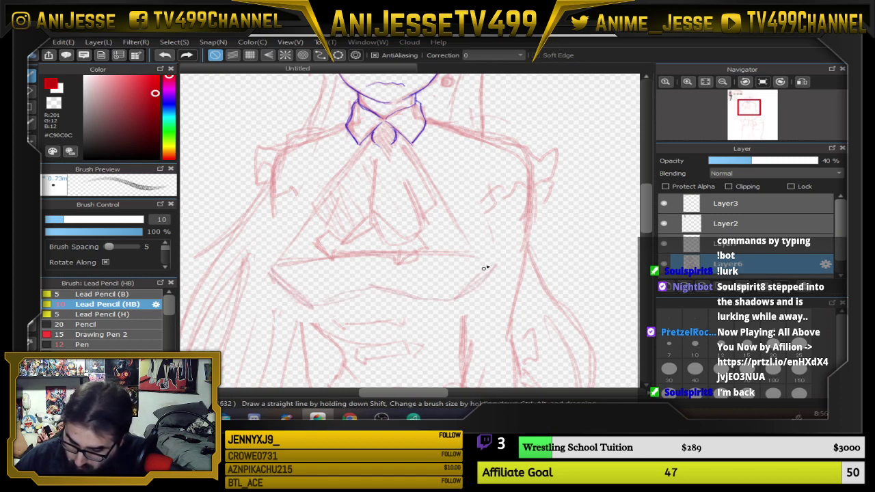
{"action": "mouse_move", "coordinate": [419, 161]}
{"action": "left_mouse_down"}
{"action": "mouse_move", "coordinate": [504, 269]}
{"action": "mouse_move", "coordinate": [422, 157]}
{"action": "mouse_move", "coordinate": [492, 260]}
{"action": "mouse_move", "coordinate": [491, 279]}
{"action": "mouse_move", "coordinate": [452, 185]}
{"action": "left_mouse_up"}
{"action": "left_click_drag", "start_coordinate": [373, 256], "coordinate": [371, 288]}
{"action": "mouse_move", "coordinate": [338, 348]}
{"action": "left_mouse_down"}
{"action": "mouse_move", "coordinate": [303, 281]}
{"action": "mouse_move", "coordinate": [346, 359]}
{"action": "left_mouse_up"}
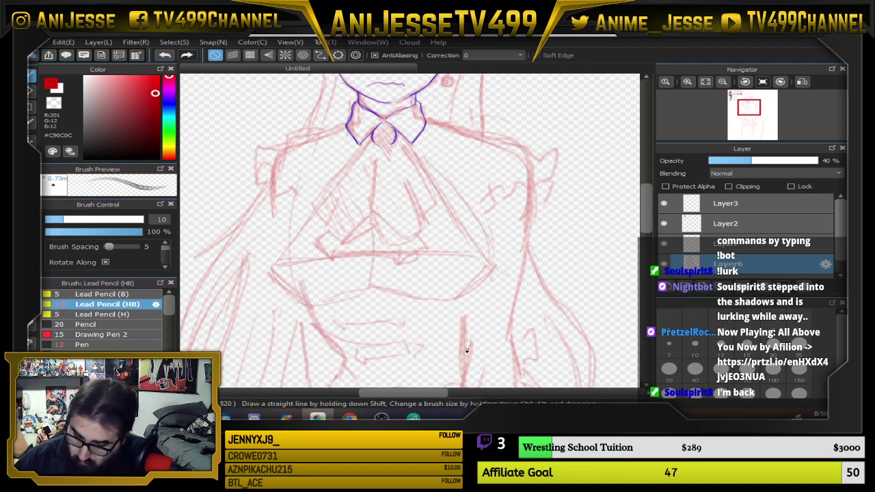
{"action": "mouse_move", "coordinate": [462, 335]}
{"action": "left_mouse_down"}
{"action": "mouse_move", "coordinate": [467, 271]}
{"action": "mouse_move", "coordinate": [424, 149]}
{"action": "left_mouse_up"}
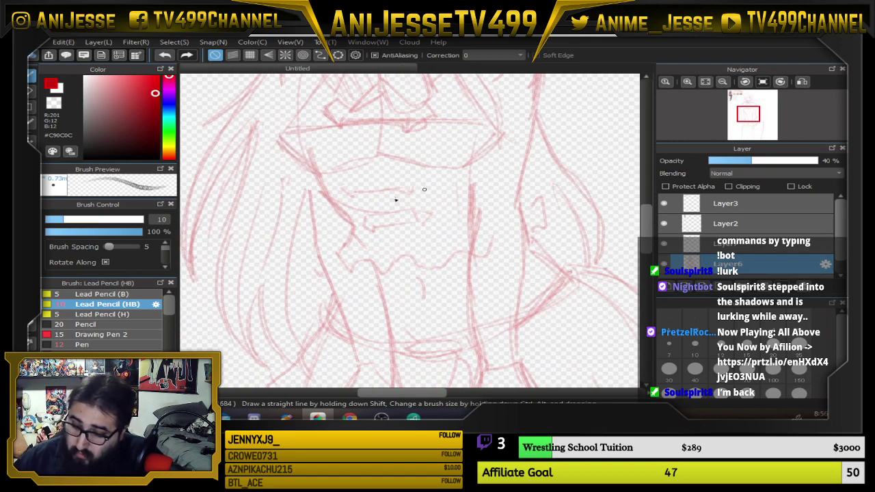
Examine the reshaped chest against the proportions of the whole figure
{"action": "scroll", "coordinate": [396, 200], "scroll_direction": "down", "scroll_amount": 2}
{"action": "left_click_drag", "start_coordinate": [396, 226], "coordinate": [379, 221]}
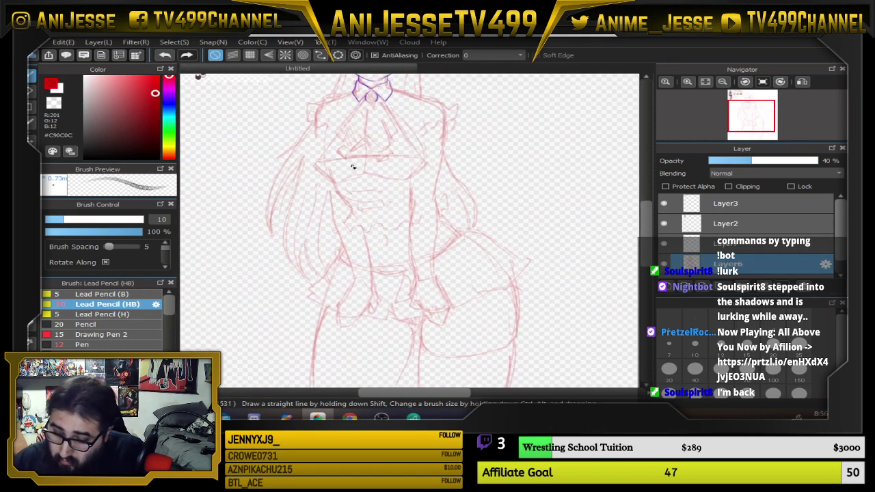
{"action": "scroll", "coordinate": [353, 167], "scroll_direction": "up", "scroll_amount": 1}
{"action": "scroll", "coordinate": [348, 160], "scroll_direction": "down", "scroll_amount": 2}
{"action": "left_click_drag", "start_coordinate": [406, 178], "coordinate": [428, 220]}
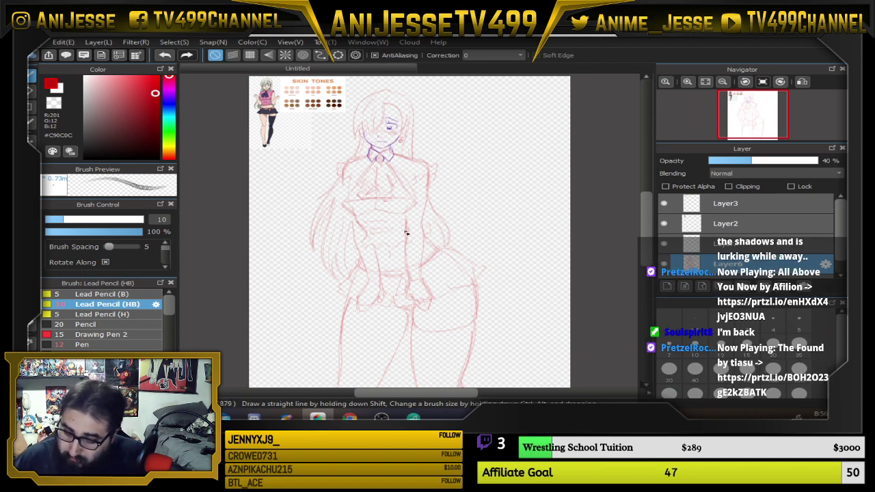
{"action": "scroll", "coordinate": [409, 167], "scroll_direction": "up", "scroll_amount": 1}
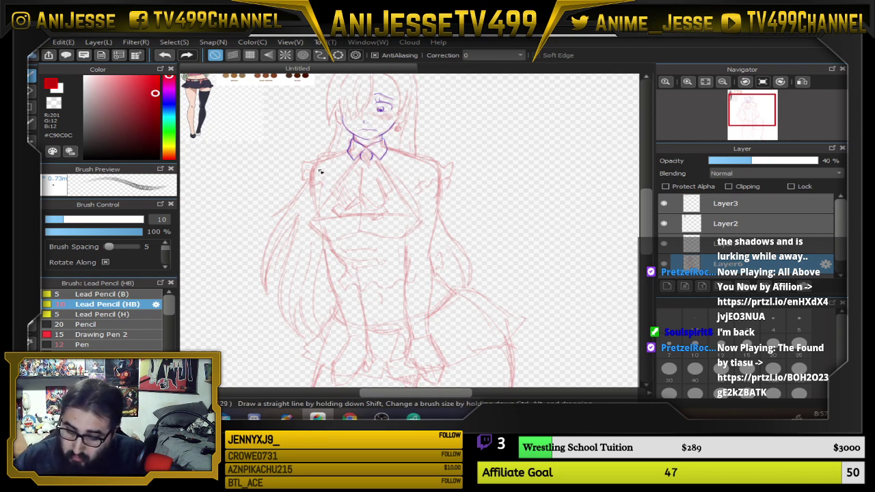
Lasso the sketched arm on the image's left side, rotate it slightly clockwise, reposition it, apply the transform and deselect
{"action": "key", "text": "l"}
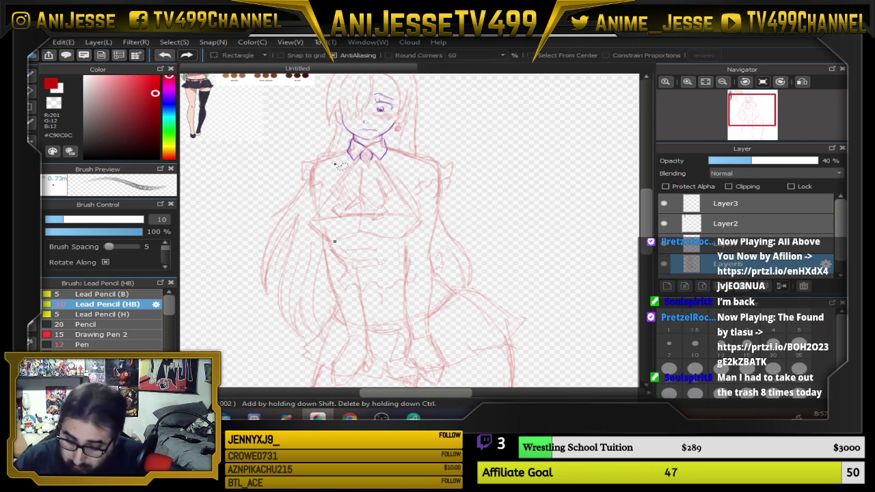
{"action": "mouse_move", "coordinate": [345, 163]}
{"action": "left_mouse_down"}
{"action": "mouse_move", "coordinate": [321, 219]}
{"action": "mouse_move", "coordinate": [351, 262]}
{"action": "mouse_move", "coordinate": [377, 359]}
{"action": "mouse_move", "coordinate": [367, 378]}
{"action": "mouse_move", "coordinate": [348, 386]}
{"action": "mouse_move", "coordinate": [330, 369]}
{"action": "mouse_move", "coordinate": [335, 327]}
{"action": "mouse_move", "coordinate": [315, 239]}
{"action": "mouse_move", "coordinate": [323, 158]}
{"action": "left_mouse_up"}
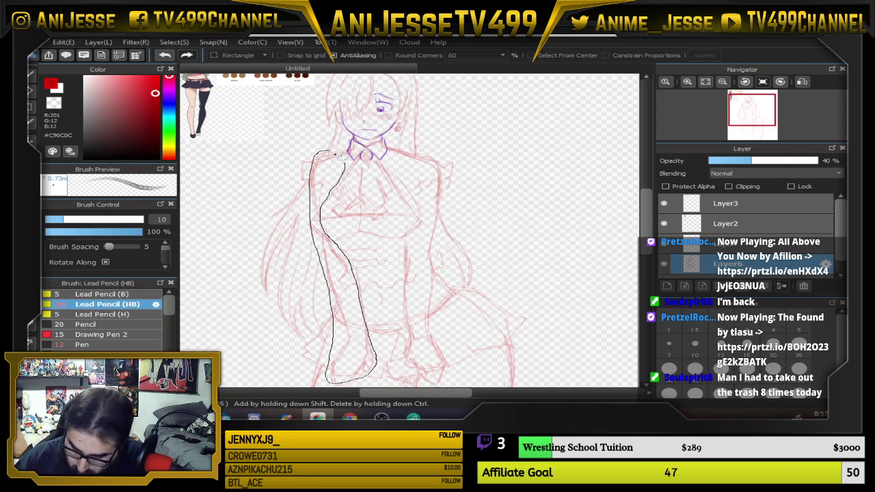
{"action": "key", "text": "ctrl+t"}
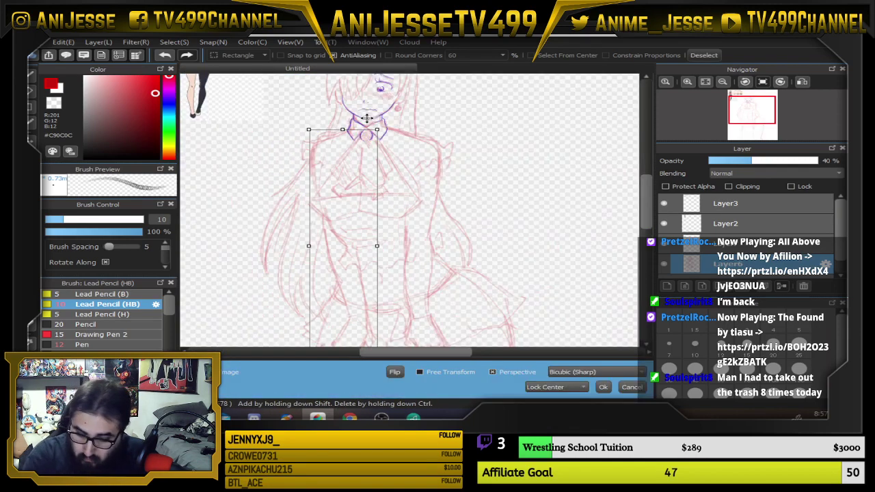
{"action": "left_click_drag", "start_coordinate": [397, 122], "coordinate": [408, 130]}
{"action": "left_click_drag", "start_coordinate": [372, 215], "coordinate": [360, 239]}
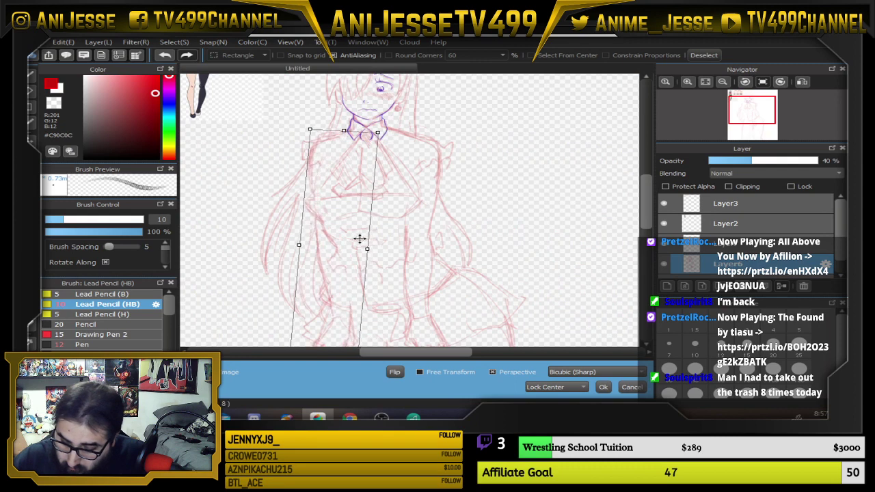
{"action": "scroll", "coordinate": [360, 238], "scroll_direction": "down", "scroll_amount": 2}
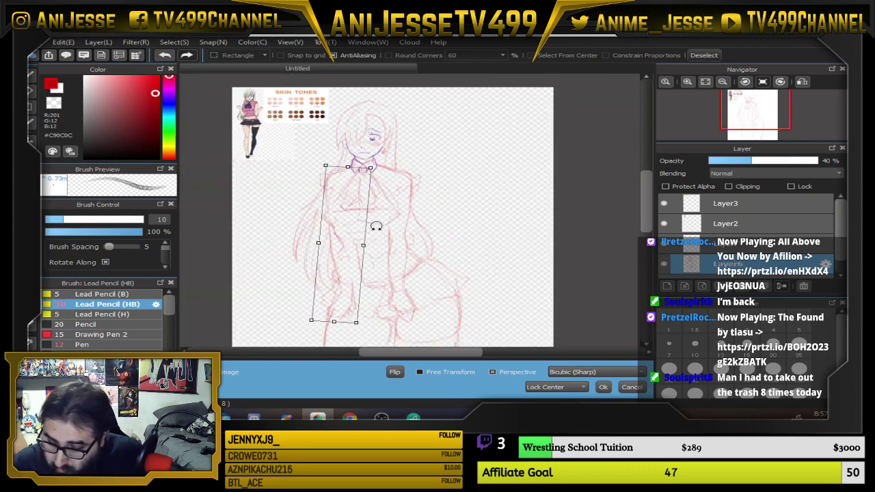
{"action": "left_click_drag", "start_coordinate": [393, 166], "coordinate": [399, 169]}
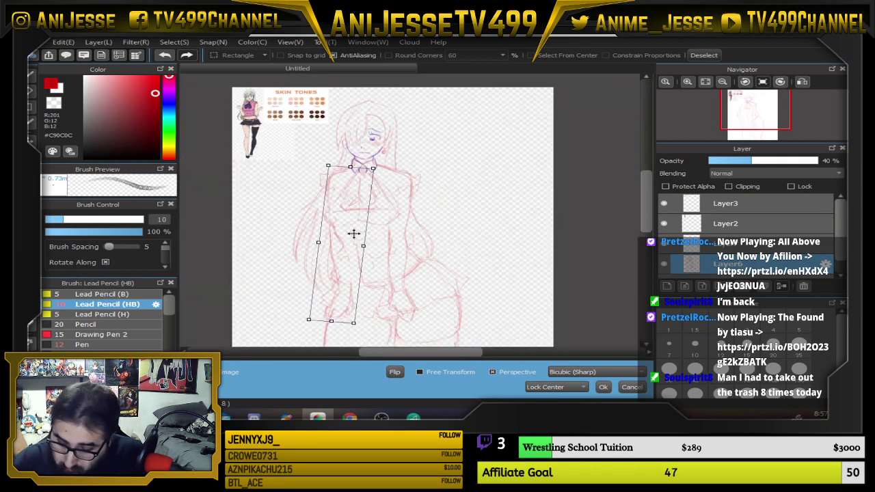
{"action": "left_click_drag", "start_coordinate": [353, 236], "coordinate": [352, 235]}
{"action": "key", "text": "Return"}
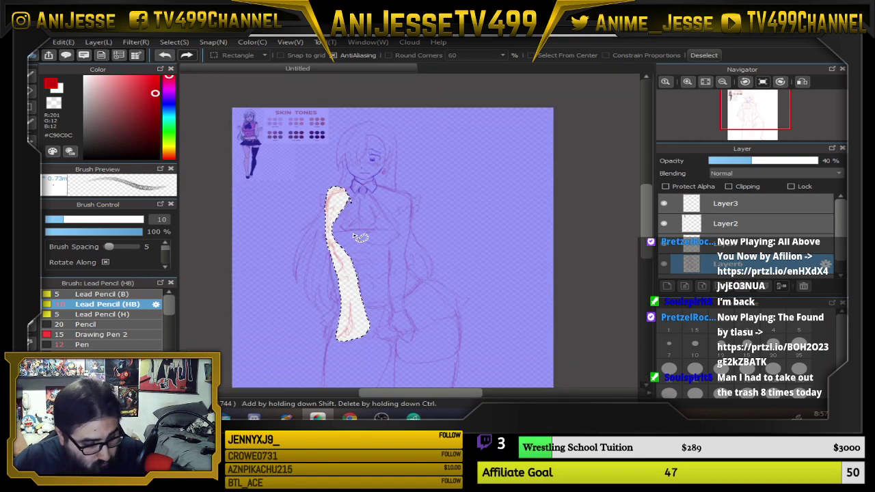
{"action": "left_click", "coordinate": [394, 272]}
Examine the repositioned arm up close and against the whole figure, with the brush tool active
{"action": "scroll", "coordinate": [394, 273], "scroll_direction": "up", "scroll_amount": 4}
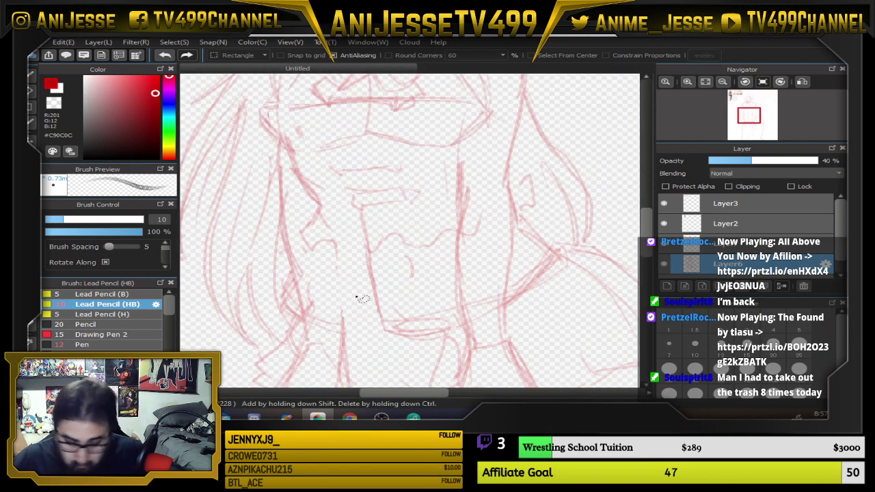
{"action": "key", "text": "b"}
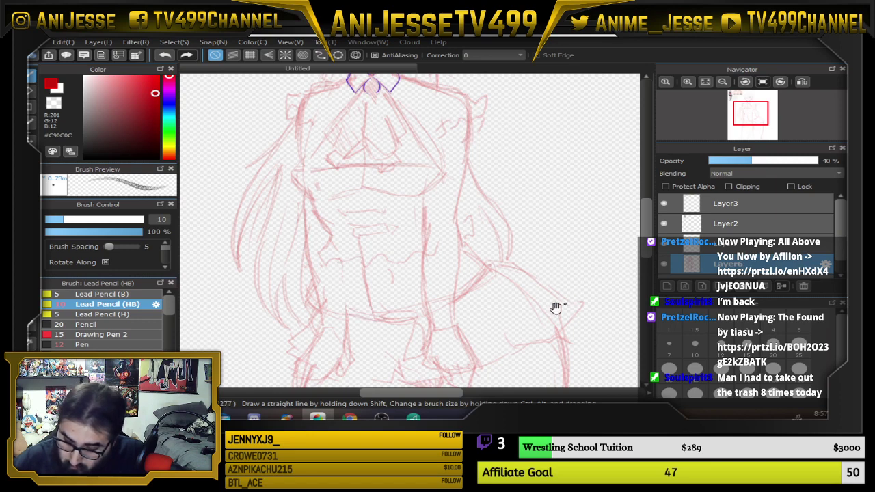
{"action": "mouse_move", "coordinate": [556, 307]}
{"action": "left_mouse_down"}
{"action": "mouse_move", "coordinate": [527, 235]}
{"action": "mouse_move", "coordinate": [437, 233]}
{"action": "mouse_move", "coordinate": [436, 306]}
{"action": "left_mouse_up"}
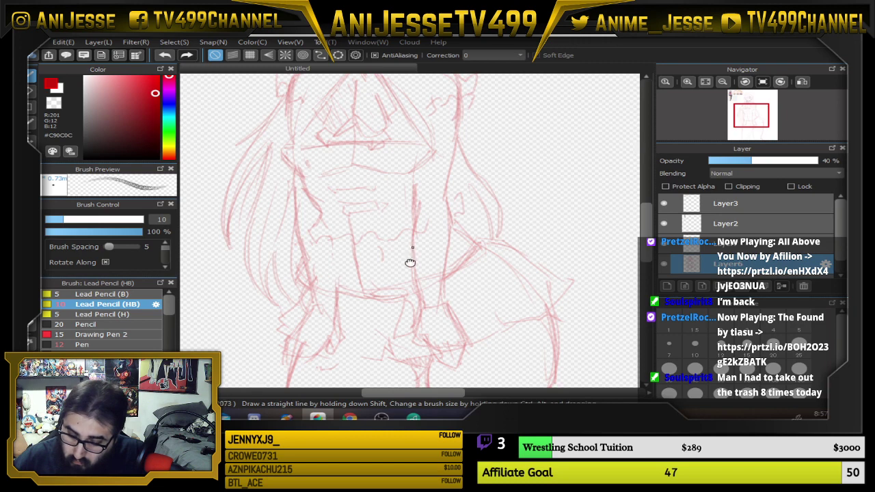
{"action": "scroll", "coordinate": [407, 264], "scroll_direction": "up", "scroll_amount": 3}
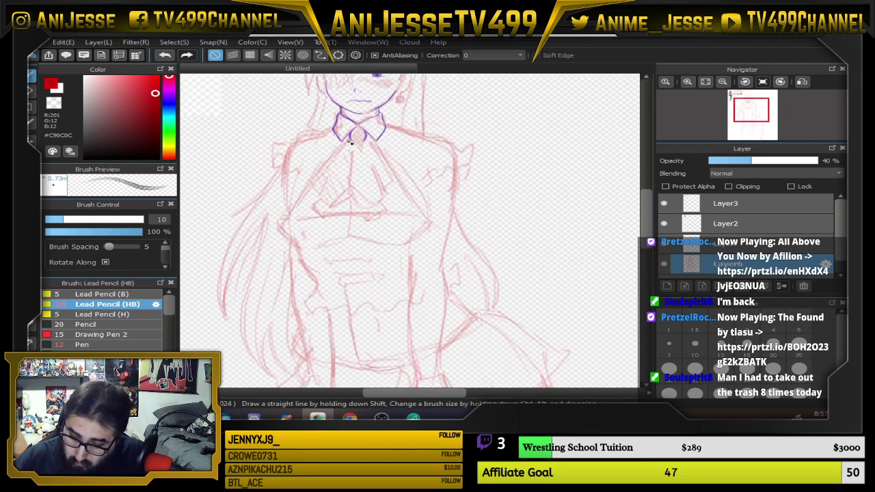
{"action": "scroll", "coordinate": [378, 184], "scroll_direction": "up", "scroll_amount": 1}
{"action": "scroll", "coordinate": [377, 183], "scroll_direction": "down", "scroll_amount": 3}
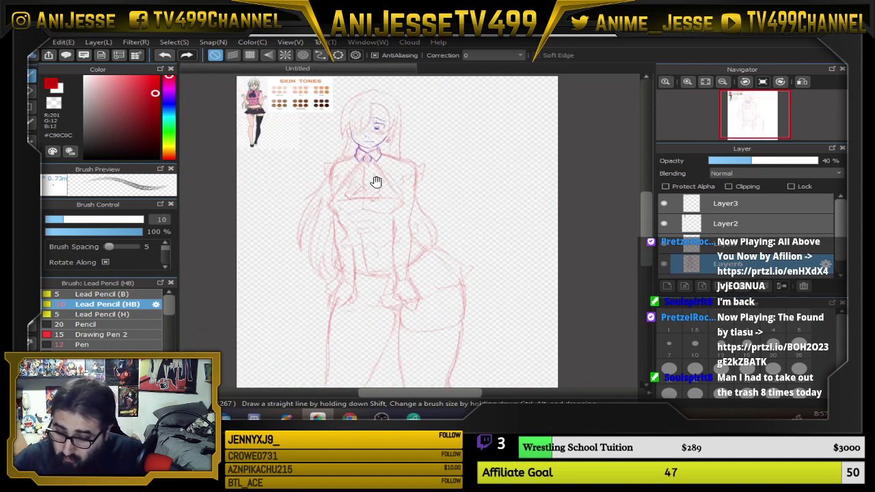
{"action": "left_click_drag", "start_coordinate": [376, 183], "coordinate": [374, 204]}
{"action": "scroll", "coordinate": [370, 217], "scroll_direction": "up", "scroll_amount": 2}
{"action": "scroll", "coordinate": [347, 181], "scroll_direction": "down", "scroll_amount": 3}
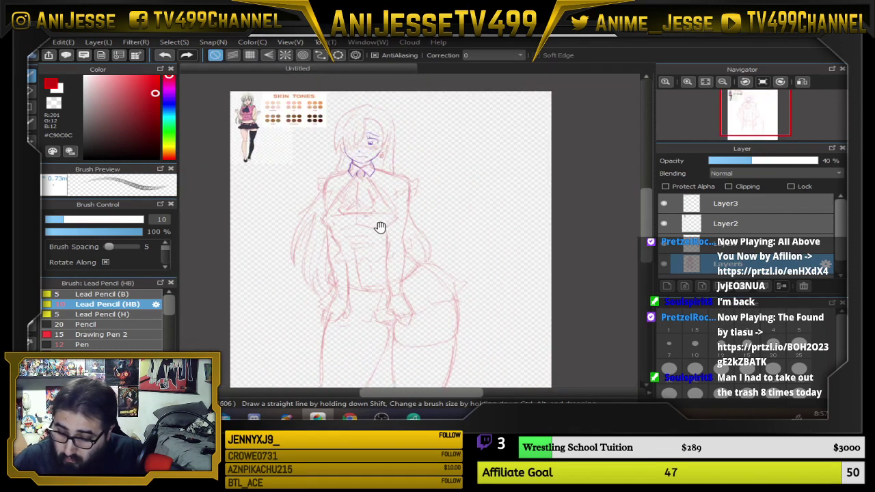
Sketch the flared side edge of the pleated skirt and its front folds in red
{"action": "scroll", "coordinate": [389, 312], "scroll_direction": "up", "scroll_amount": 2}
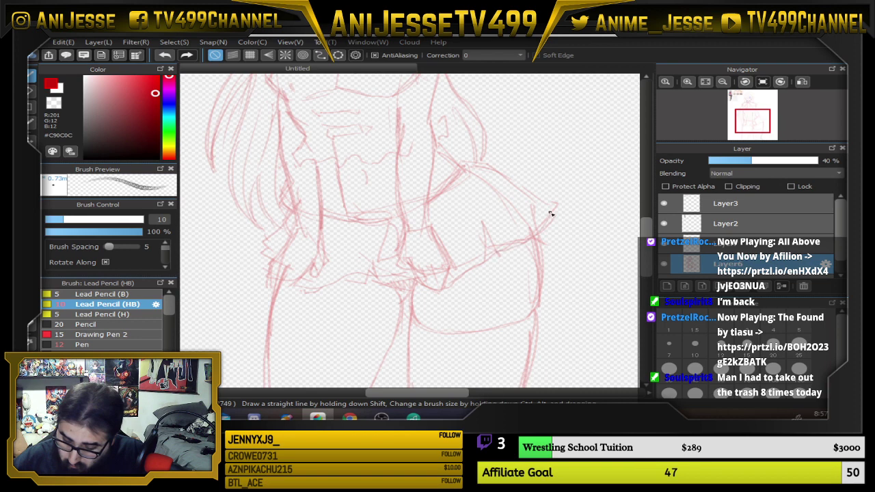
{"action": "left_click_drag", "start_coordinate": [550, 214], "coordinate": [444, 176]}
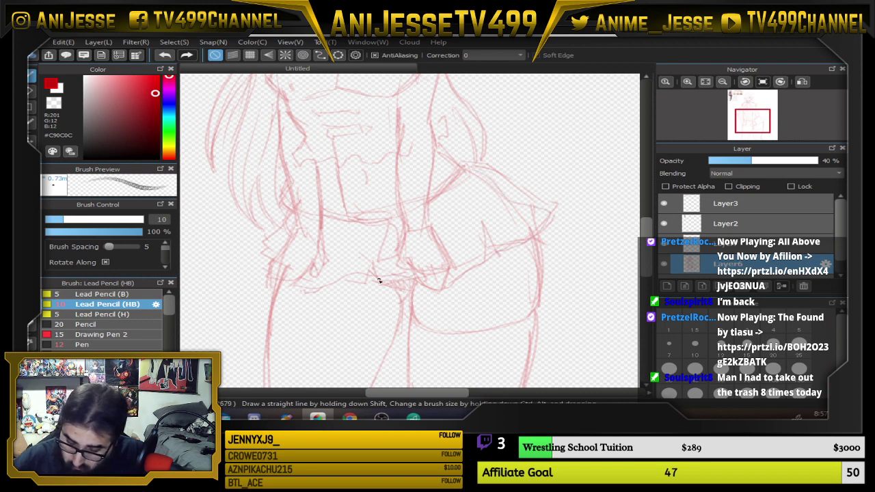
{"action": "mouse_move", "coordinate": [354, 237]}
{"action": "left_mouse_down"}
{"action": "mouse_move", "coordinate": [345, 287]}
{"action": "mouse_move", "coordinate": [320, 290]}
{"action": "mouse_move", "coordinate": [314, 264]}
{"action": "mouse_move", "coordinate": [350, 283]}
{"action": "mouse_move", "coordinate": [295, 280]}
{"action": "mouse_move", "coordinate": [240, 246]}
{"action": "left_mouse_up"}
{"action": "scroll", "coordinate": [313, 196], "scroll_direction": "down", "scroll_amount": 2}
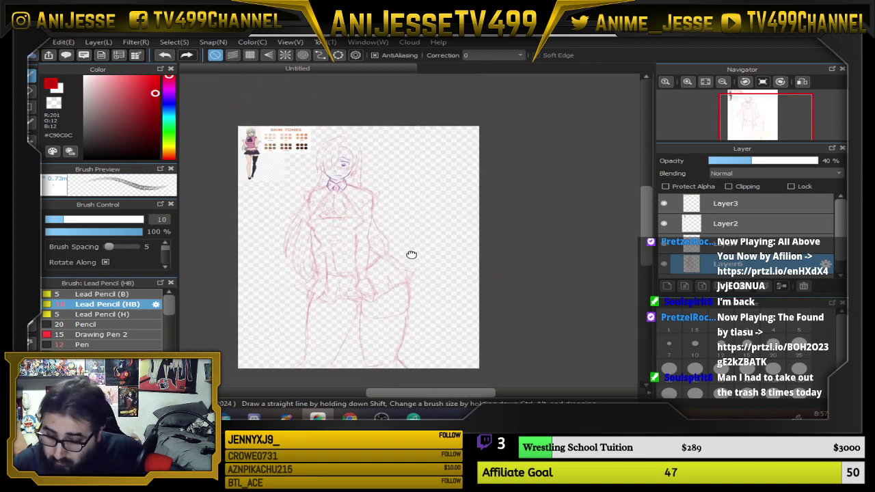
Make the layer directly below Layer2 active and change the pencil colour to blue #260CC9
{"action": "left_click", "coordinate": [753, 244]}
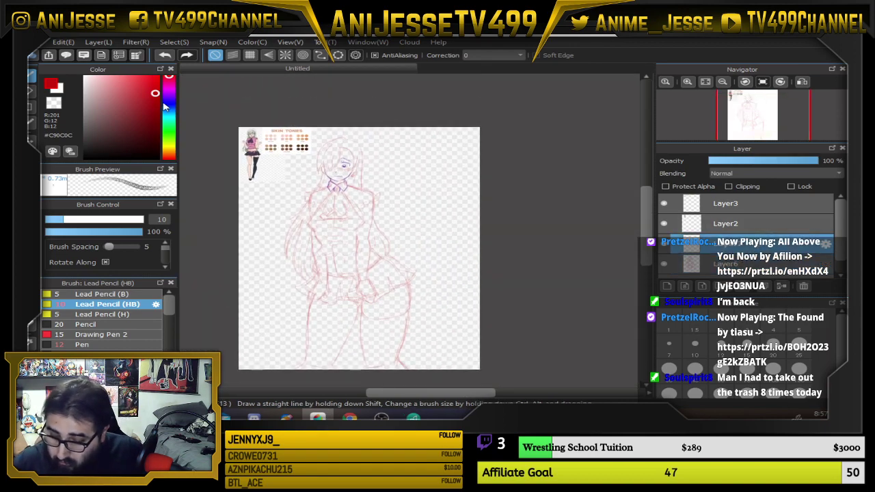
{"action": "left_click", "coordinate": [169, 102]}
{"action": "left_click", "coordinate": [169, 101]}
Examine the red sketch from the face and collar down to the chest, skirt and legs before tracing
{"action": "scroll", "coordinate": [590, 229], "scroll_direction": "up", "scroll_amount": 3}
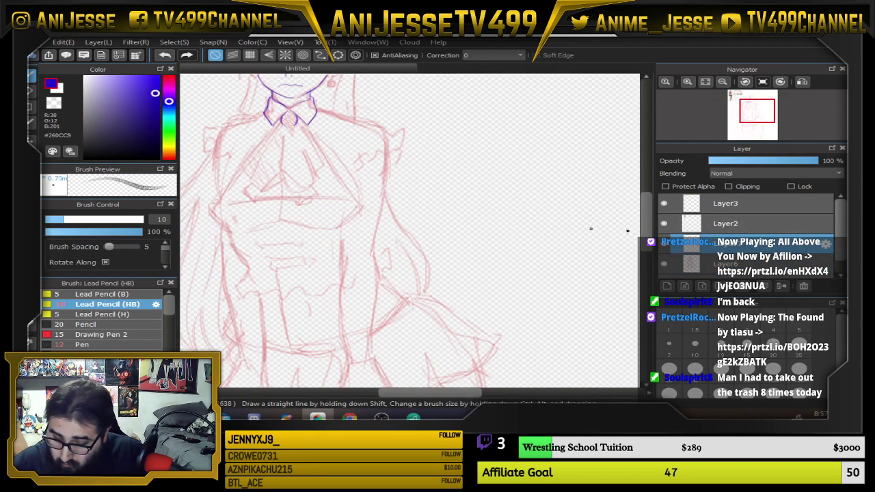
{"action": "left_click_drag", "start_coordinate": [351, 135], "coordinate": [434, 247]}
{"action": "scroll", "coordinate": [322, 196], "scroll_direction": "up", "scroll_amount": 3}
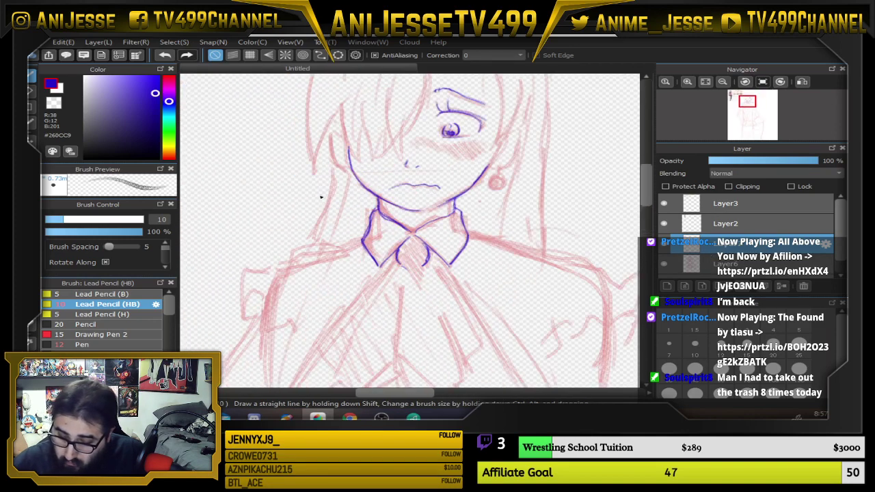
{"action": "scroll", "coordinate": [350, 241], "scroll_direction": "down", "scroll_amount": 2}
{"action": "left_click_drag", "start_coordinate": [353, 242], "coordinate": [378, 124]}
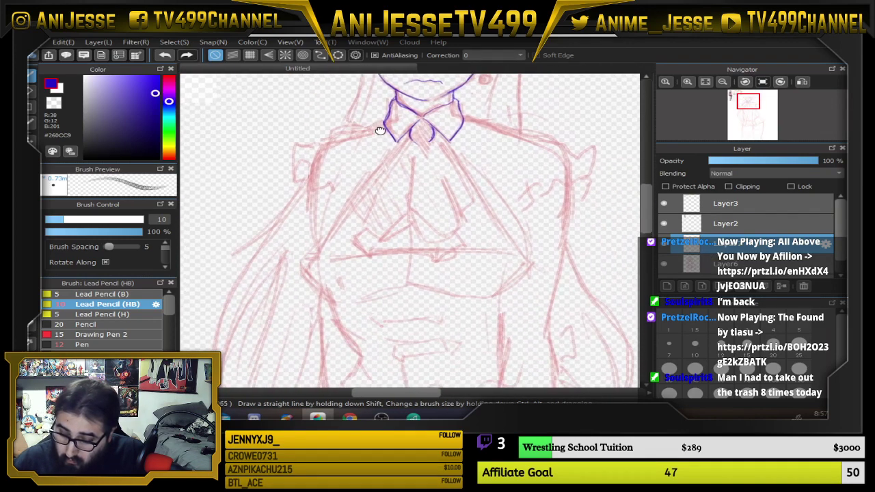
{"action": "left_click_drag", "start_coordinate": [361, 170], "coordinate": [300, 155]}
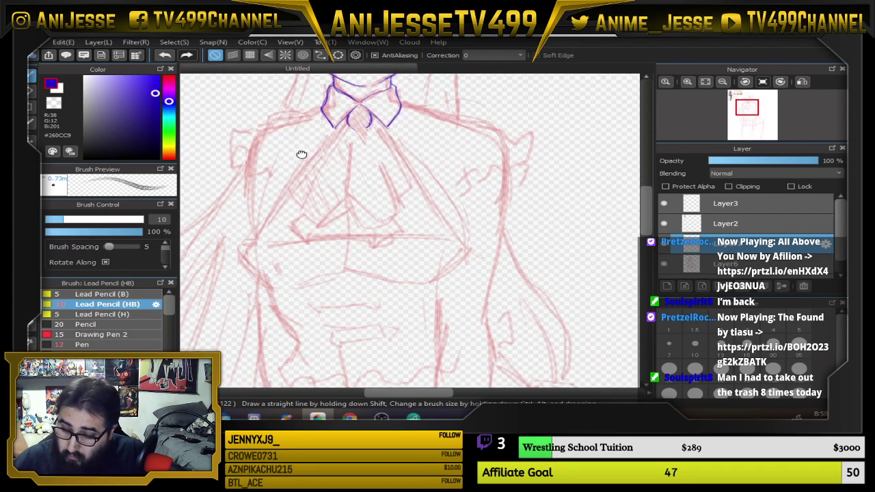
{"action": "scroll", "coordinate": [301, 155], "scroll_direction": "down", "scroll_amount": 3}
{"action": "left_click_drag", "start_coordinate": [373, 146], "coordinate": [391, 236]}
{"action": "left_click_drag", "start_coordinate": [396, 278], "coordinate": [402, 96]}
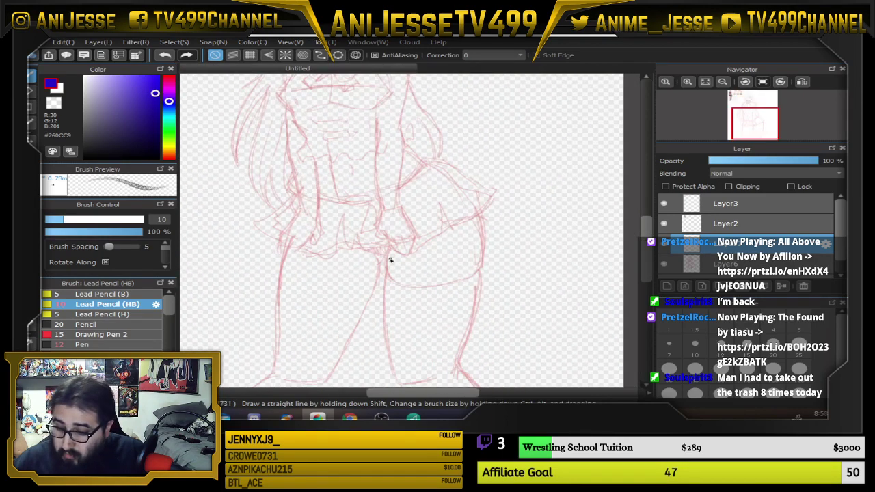
Try tracing the fingers of the hand on the image's right side at the skirt hem in blue, and undo the strokes
{"action": "scroll", "coordinate": [390, 260], "scroll_direction": "up", "scroll_amount": 6}
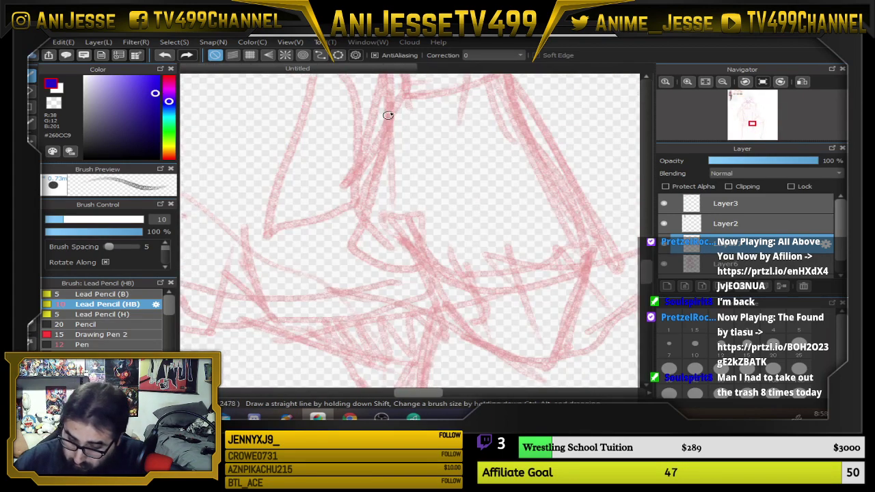
{"action": "left_click_drag", "start_coordinate": [504, 201], "coordinate": [405, 152]}
{"action": "mouse_move", "coordinate": [320, 171]}
{"action": "left_mouse_down"}
{"action": "mouse_move", "coordinate": [340, 240]}
{"action": "mouse_move", "coordinate": [384, 287]}
{"action": "mouse_move", "coordinate": [370, 277]}
{"action": "mouse_move", "coordinate": [392, 285]}
{"action": "mouse_move", "coordinate": [372, 207]}
{"action": "mouse_move", "coordinate": [422, 279]}
{"action": "left_mouse_up"}
{"action": "scroll", "coordinate": [407, 280], "scroll_direction": "down", "scroll_amount": 3}
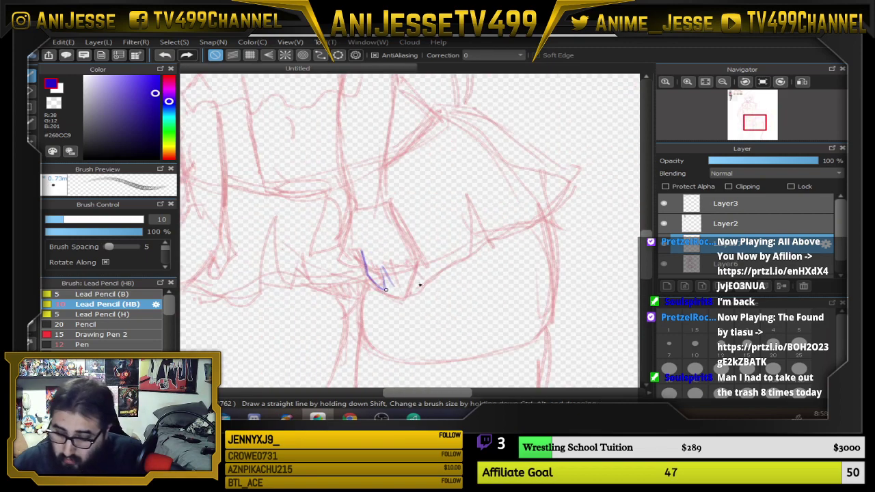
{"action": "key", "text": "ctrl+z"}
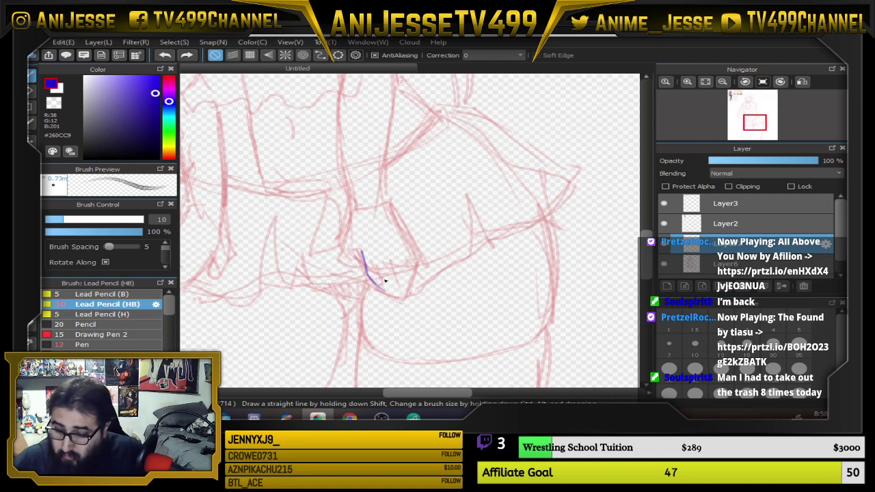
{"action": "scroll", "coordinate": [385, 281], "scroll_direction": "down", "scroll_amount": 2}
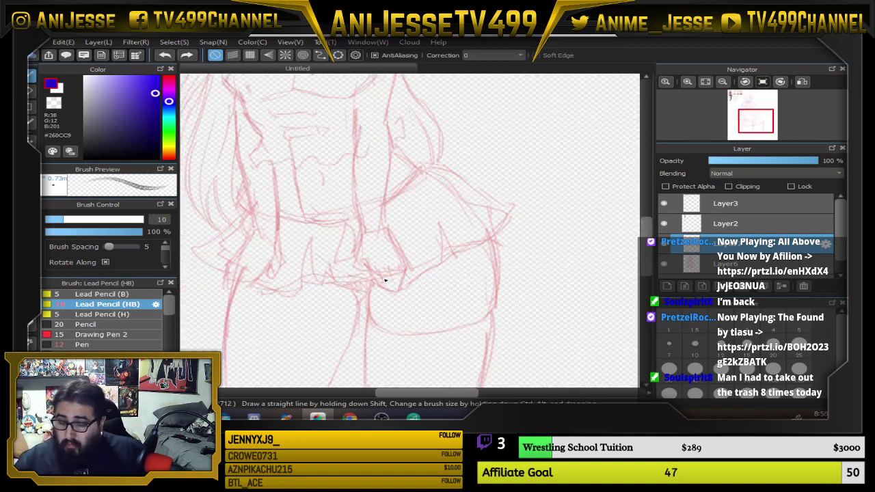
Try tracing the wrist and hand on the image's left side in blue, undo the strokes, and restore the red skirt folds
{"action": "scroll", "coordinate": [264, 267], "scroll_direction": "up", "scroll_amount": 3}
{"action": "scroll", "coordinate": [266, 265], "scroll_direction": "up", "scroll_amount": 2}
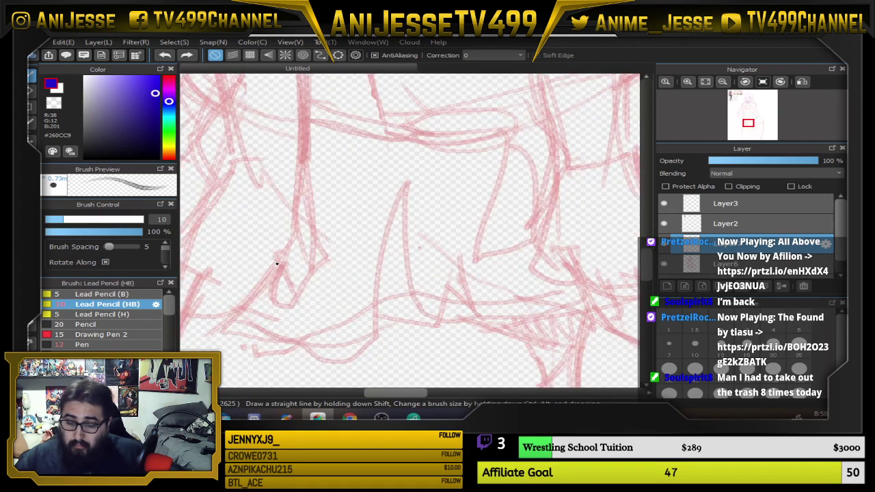
{"action": "left_click_drag", "start_coordinate": [313, 234], "coordinate": [384, 272]}
{"action": "left_click_drag", "start_coordinate": [376, 142], "coordinate": [387, 239]}
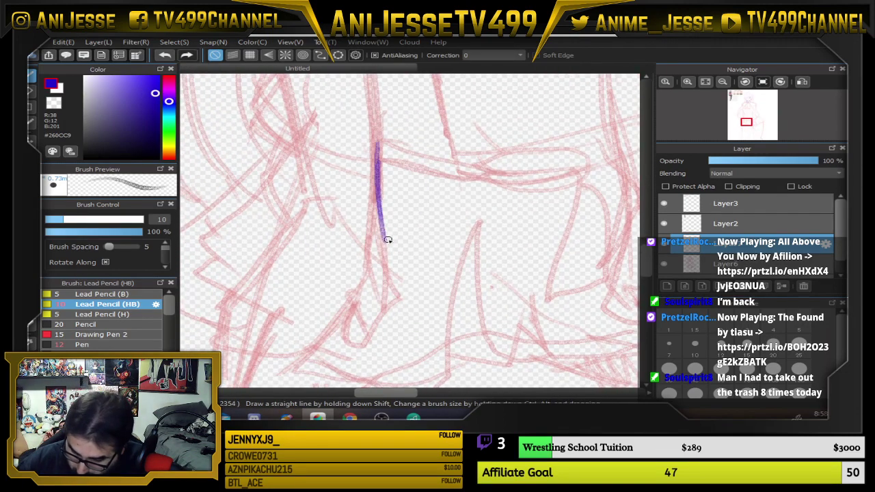
{"action": "mouse_move", "coordinate": [343, 291]}
{"action": "left_mouse_down"}
{"action": "mouse_move", "coordinate": [354, 318]}
{"action": "mouse_move", "coordinate": [348, 344]}
{"action": "mouse_move", "coordinate": [373, 341]}
{"action": "mouse_move", "coordinate": [358, 310]}
{"action": "mouse_move", "coordinate": [372, 343]}
{"action": "mouse_move", "coordinate": [401, 311]}
{"action": "mouse_move", "coordinate": [393, 266]}
{"action": "left_mouse_up"}
{"action": "key", "text": "ctrl+z"}
{"action": "key", "text": "ctrl+z"}
{"action": "key", "text": "ctrl+z"}
{"action": "key", "text": "ctrl+z"}
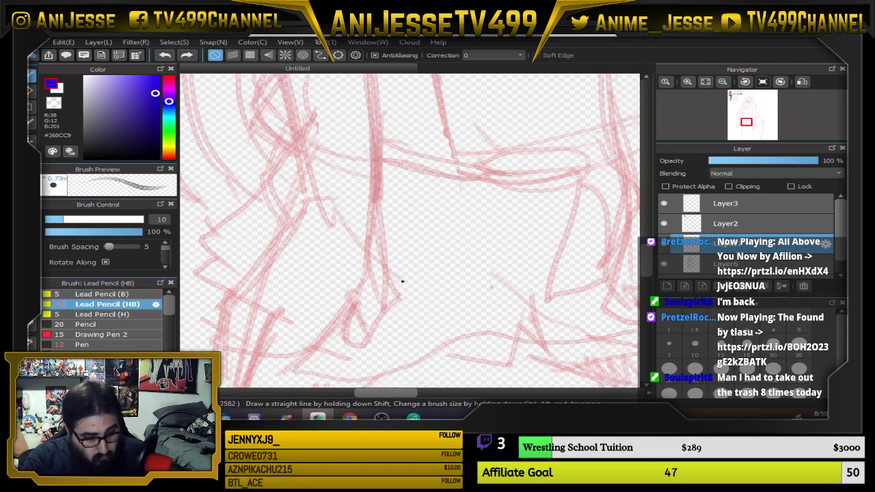
{"action": "key", "text": "ctrl+y"}
{"action": "key", "text": "ctrl+y"}
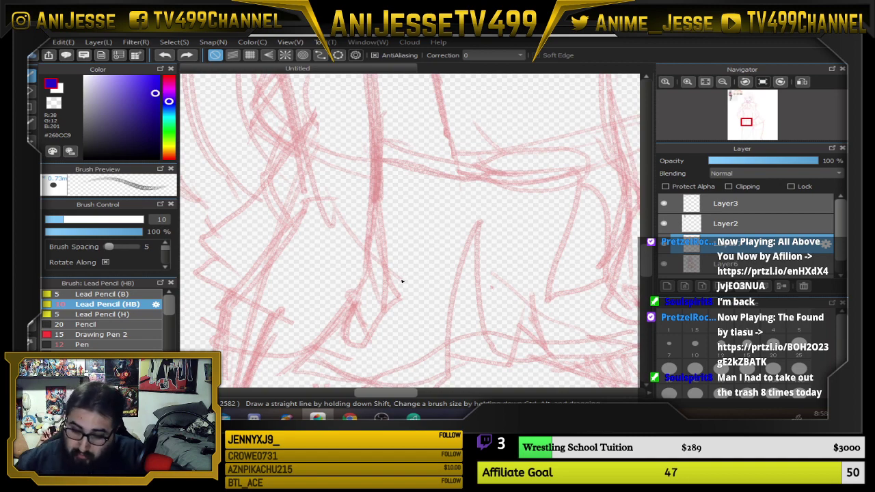
Trace the beginnings of both shoulder lines outward from the collar in blue
{"action": "scroll", "coordinate": [315, 289], "scroll_direction": "down", "scroll_amount": 5}
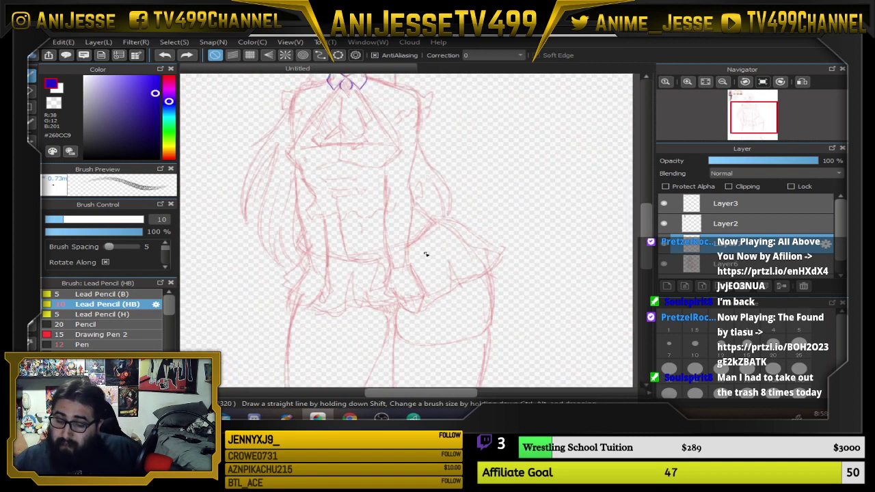
{"action": "left_click_drag", "start_coordinate": [426, 254], "coordinate": [463, 363]}
{"action": "scroll", "coordinate": [413, 160], "scroll_direction": "up", "scroll_amount": 3}
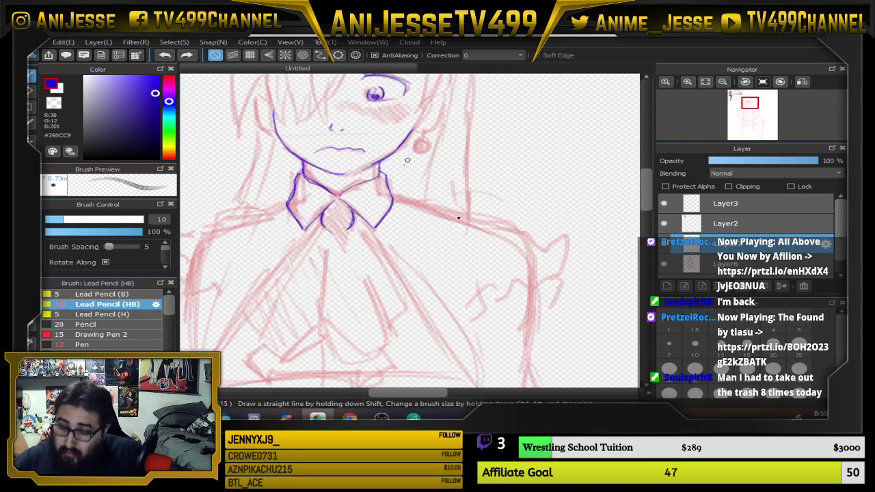
{"action": "left_click_drag", "start_coordinate": [398, 199], "coordinate": [458, 218]}
{"action": "left_click_drag", "start_coordinate": [431, 183], "coordinate": [437, 184]}
{"action": "left_click_drag", "start_coordinate": [430, 239], "coordinate": [463, 336]}
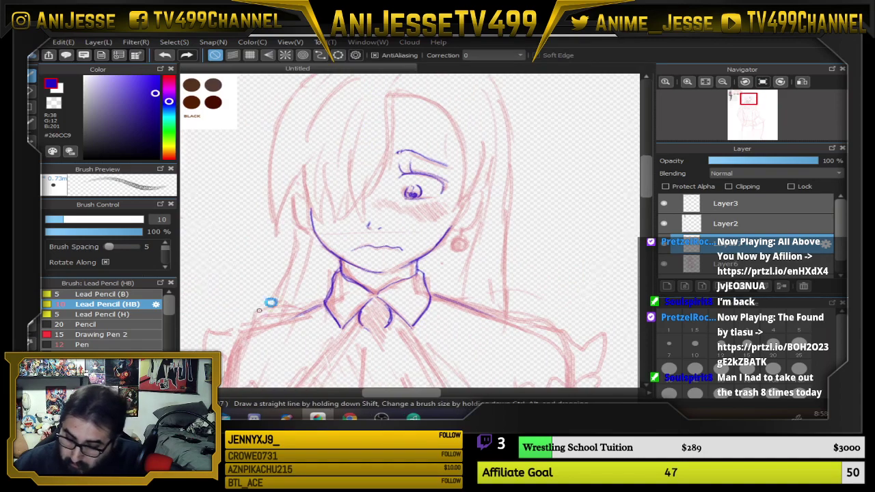
Trace both rounded shoulders down into the upper arms in blue, redrawing the one on the image's left as a longer line
{"action": "scroll", "coordinate": [303, 273], "scroll_direction": "down", "scroll_amount": 3}
{"action": "scroll", "coordinate": [372, 240], "scroll_direction": "up", "scroll_amount": 2}
{"action": "scroll", "coordinate": [419, 195], "scroll_direction": "up", "scroll_amount": 2}
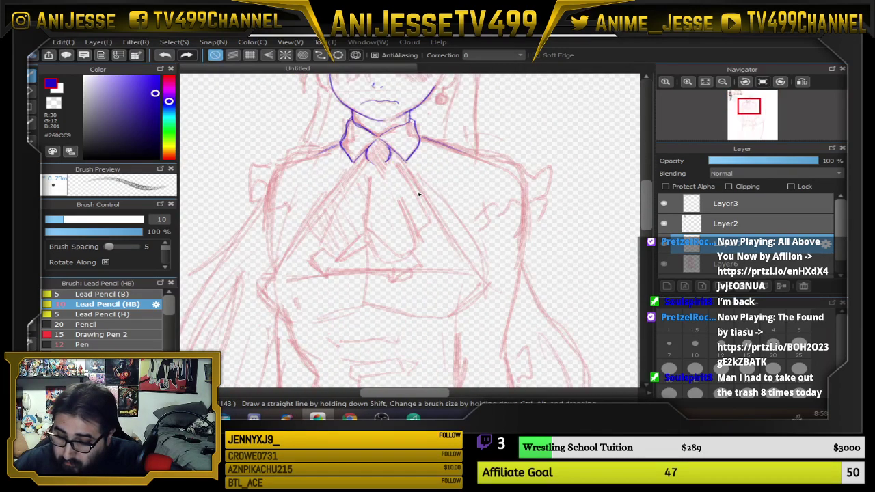
{"action": "mouse_move", "coordinate": [490, 160]}
{"action": "left_mouse_down"}
{"action": "mouse_move", "coordinate": [518, 199]}
{"action": "mouse_move", "coordinate": [520, 234]}
{"action": "mouse_move", "coordinate": [518, 195]}
{"action": "mouse_move", "coordinate": [482, 157]}
{"action": "mouse_move", "coordinate": [449, 146]}
{"action": "left_mouse_up"}
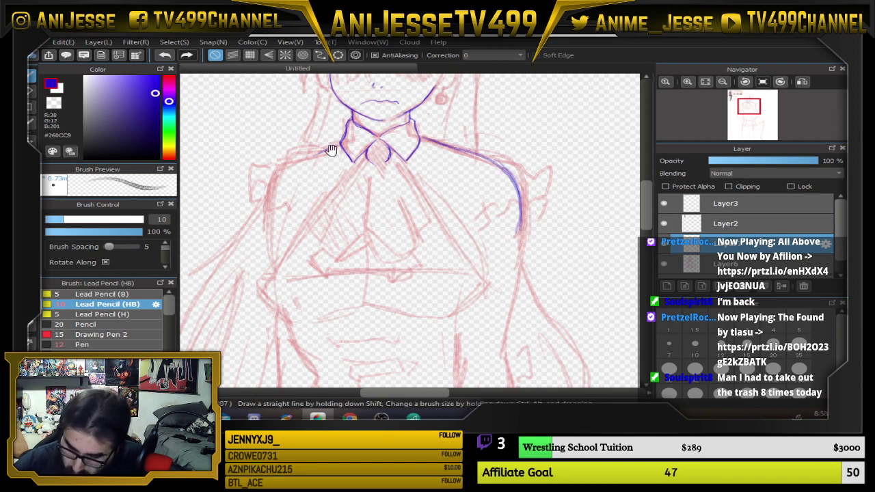
{"action": "mouse_move", "coordinate": [339, 144]}
{"action": "left_mouse_down"}
{"action": "mouse_move", "coordinate": [293, 163]}
{"action": "mouse_move", "coordinate": [267, 233]}
{"action": "left_mouse_up"}
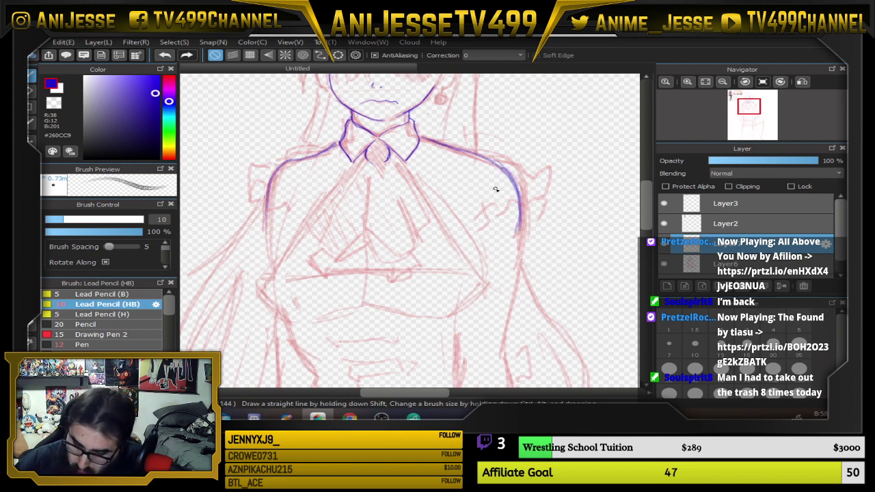
{"action": "key", "text": "ctrl+z"}
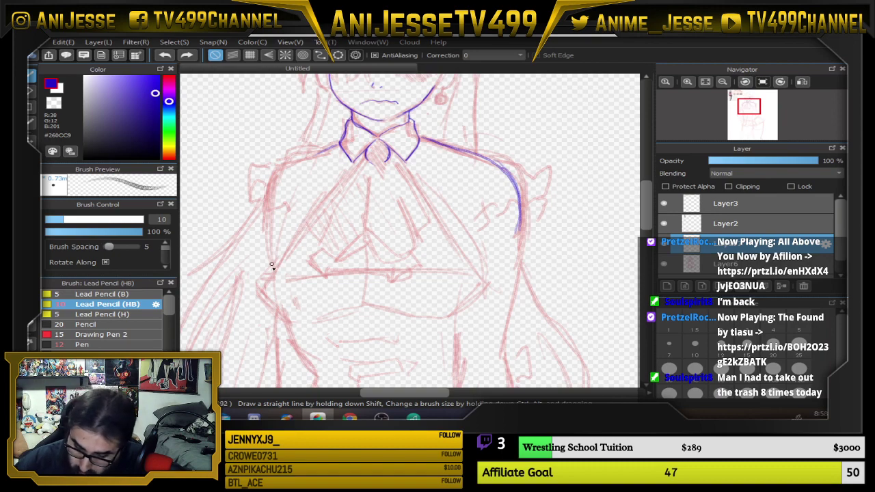
{"action": "mouse_move", "coordinate": [271, 267]}
{"action": "left_mouse_down"}
{"action": "mouse_move", "coordinate": [275, 192]}
{"action": "mouse_move", "coordinate": [285, 168]}
{"action": "mouse_move", "coordinate": [347, 141]}
{"action": "left_mouse_up"}
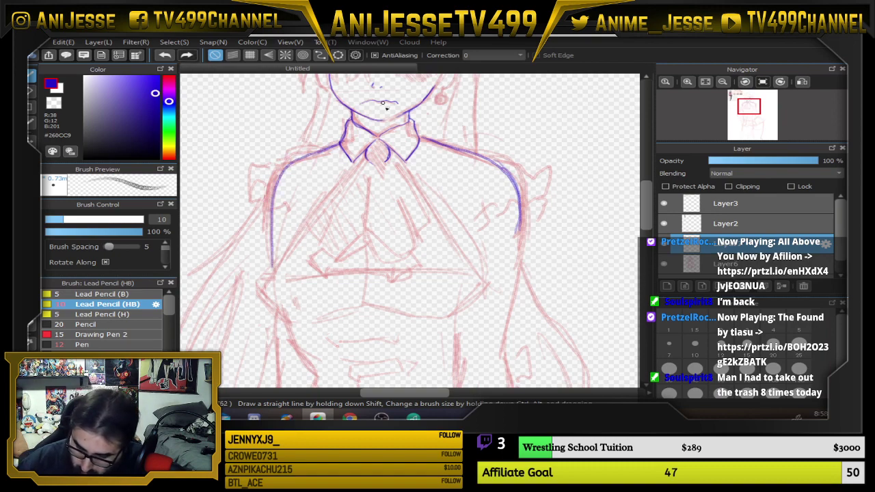
Trace the outer and inner edges of the lower arm on the image's left side down to the wrist in blue
{"action": "scroll", "coordinate": [447, 151], "scroll_direction": "down", "scroll_amount": 2}
{"action": "scroll", "coordinate": [455, 212], "scroll_direction": "up", "scroll_amount": 3}
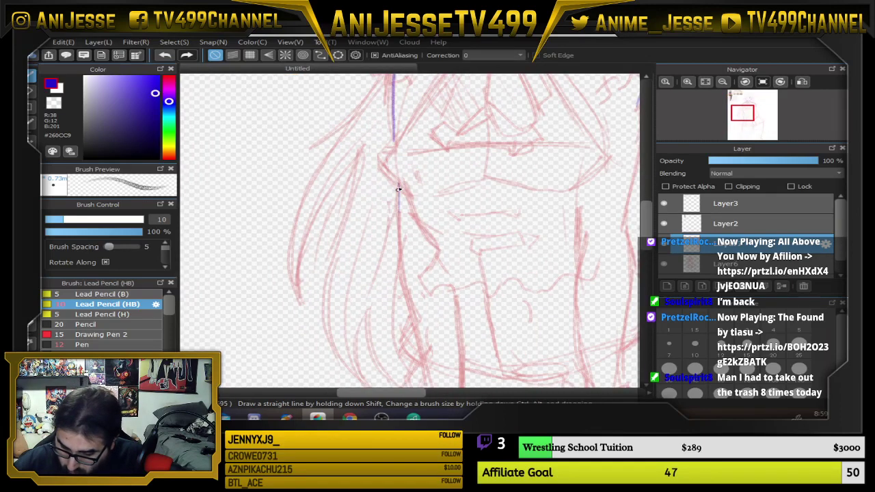
{"action": "left_click_drag", "start_coordinate": [398, 190], "coordinate": [408, 296]}
{"action": "left_click_drag", "start_coordinate": [486, 281], "coordinate": [457, 211]}
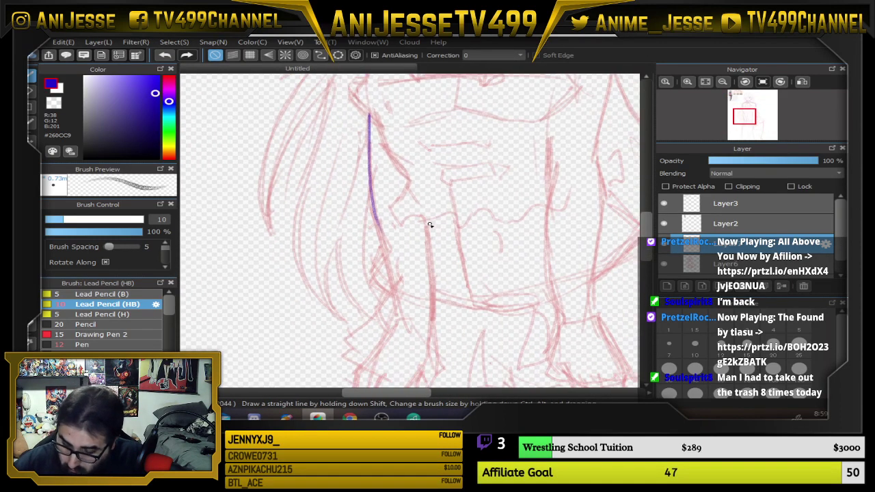
{"action": "left_click_drag", "start_coordinate": [431, 238], "coordinate": [434, 331]}
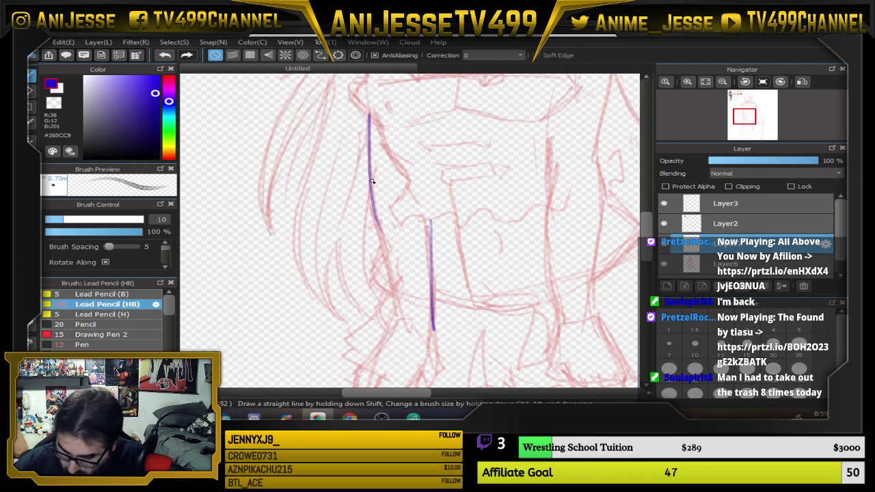
{"action": "left_click_drag", "start_coordinate": [371, 180], "coordinate": [385, 261]}
{"action": "left_click_drag", "start_coordinate": [375, 214], "coordinate": [413, 334]}
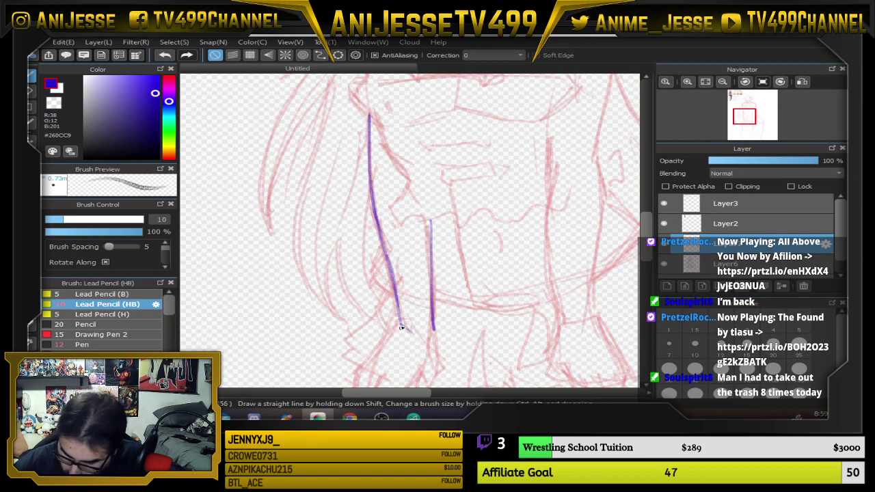
Trace the outer edge of the hand on the image's left side, its knuckle line and the start of the thumb in blue
{"action": "left_click_drag", "start_coordinate": [465, 316], "coordinate": [432, 225]}
{"action": "scroll", "coordinate": [375, 229], "scroll_direction": "up", "scroll_amount": 2}
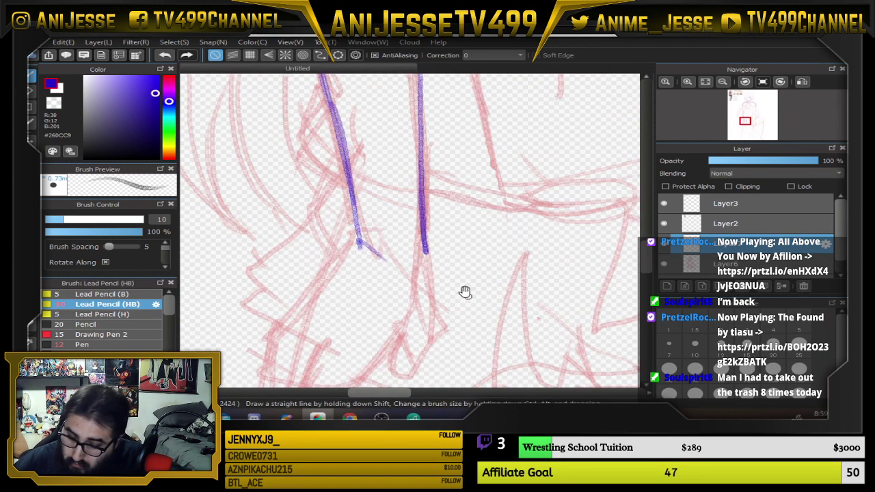
{"action": "scroll", "coordinate": [342, 179], "scroll_direction": "down", "scroll_amount": 2}
{"action": "left_click_drag", "start_coordinate": [362, 194], "coordinate": [305, 260]}
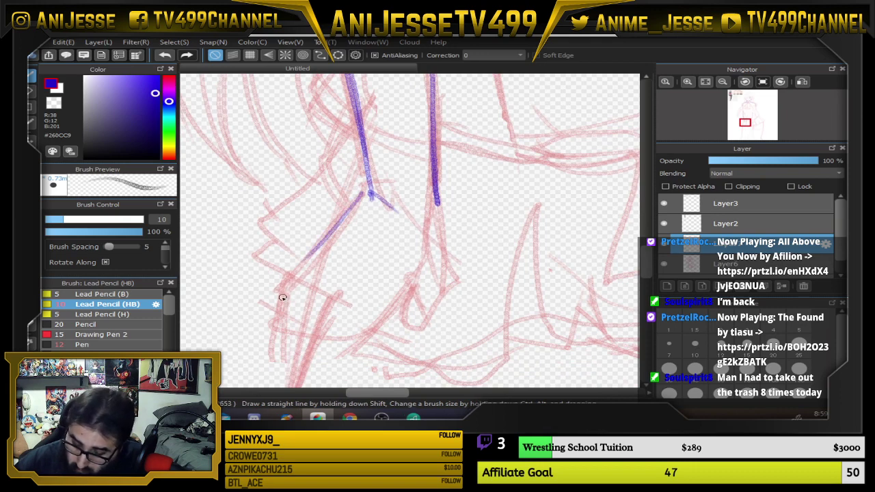
{"action": "mouse_move", "coordinate": [279, 296]}
{"action": "left_mouse_down"}
{"action": "mouse_move", "coordinate": [382, 311]}
{"action": "mouse_move", "coordinate": [387, 326]}
{"action": "mouse_move", "coordinate": [419, 281]}
{"action": "mouse_move", "coordinate": [419, 252]}
{"action": "mouse_move", "coordinate": [408, 293]}
{"action": "mouse_move", "coordinate": [448, 259]}
{"action": "left_mouse_up"}
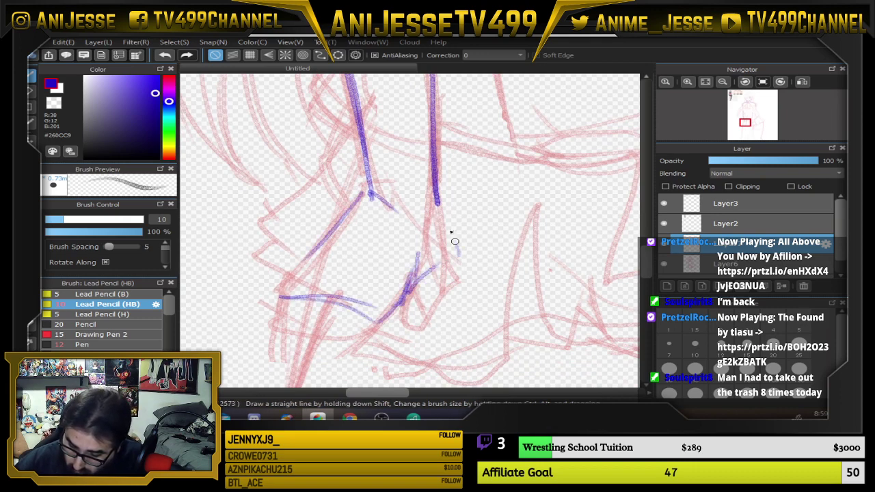
Trace the inner side of the hand on the image's left from the wrist down, closing the thumb tip in blue
{"action": "left_click_drag", "start_coordinate": [438, 195], "coordinate": [455, 253]}
{"action": "left_click_drag", "start_coordinate": [411, 294], "coordinate": [448, 306]}
{"action": "left_click_drag", "start_coordinate": [446, 308], "coordinate": [456, 277]}
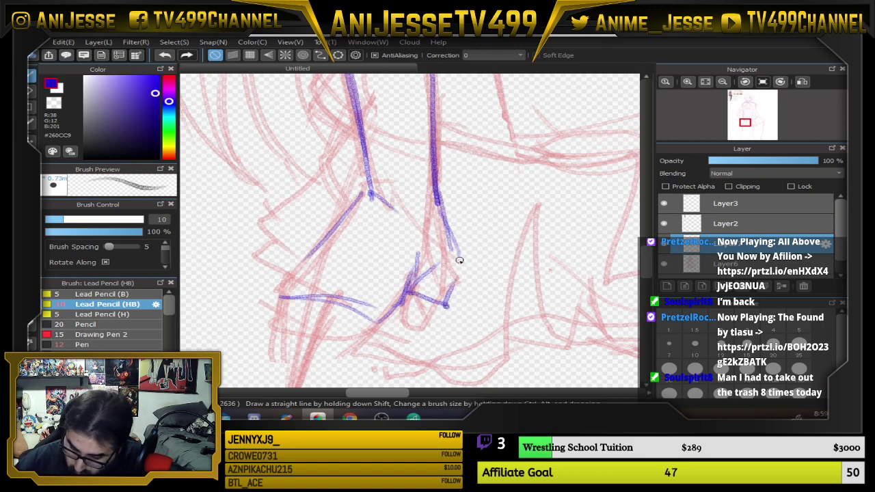
{"action": "mouse_move", "coordinate": [410, 296]}
{"action": "left_mouse_down"}
{"action": "mouse_move", "coordinate": [397, 335]}
{"action": "mouse_move", "coordinate": [447, 307]}
{"action": "mouse_move", "coordinate": [408, 294]}
{"action": "mouse_move", "coordinate": [419, 303]}
{"action": "mouse_move", "coordinate": [414, 299]}
{"action": "mouse_move", "coordinate": [395, 332]}
{"action": "mouse_move", "coordinate": [411, 336]}
{"action": "mouse_move", "coordinate": [442, 314]}
{"action": "mouse_move", "coordinate": [460, 262]}
{"action": "left_mouse_up"}
{"action": "mouse_move", "coordinate": [449, 304]}
{"action": "left_mouse_down"}
{"action": "mouse_move", "coordinate": [459, 256]}
{"action": "mouse_move", "coordinate": [445, 212]}
{"action": "left_mouse_up"}
{"action": "left_click_drag", "start_coordinate": [408, 273], "coordinate": [442, 204]}
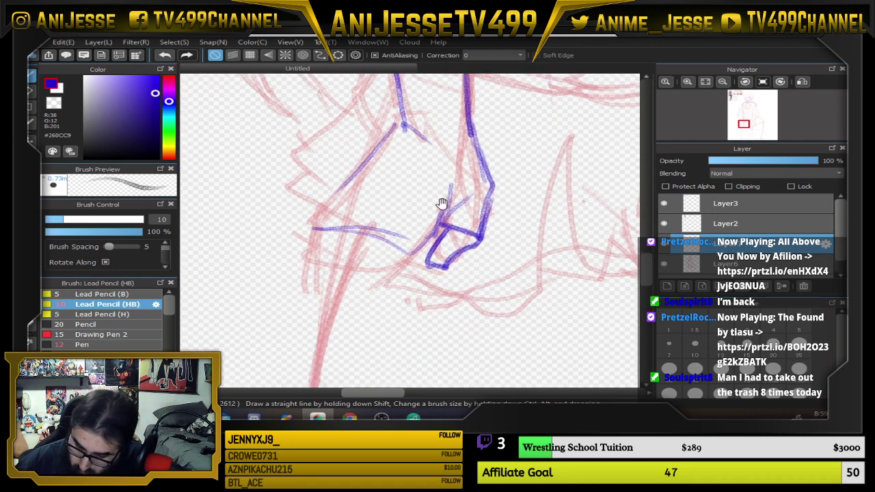
Draw two downward-pointing fingers in blue below the knuckle line of the hand on the image's left side
{"action": "left_click_drag", "start_coordinate": [379, 236], "coordinate": [366, 268]}
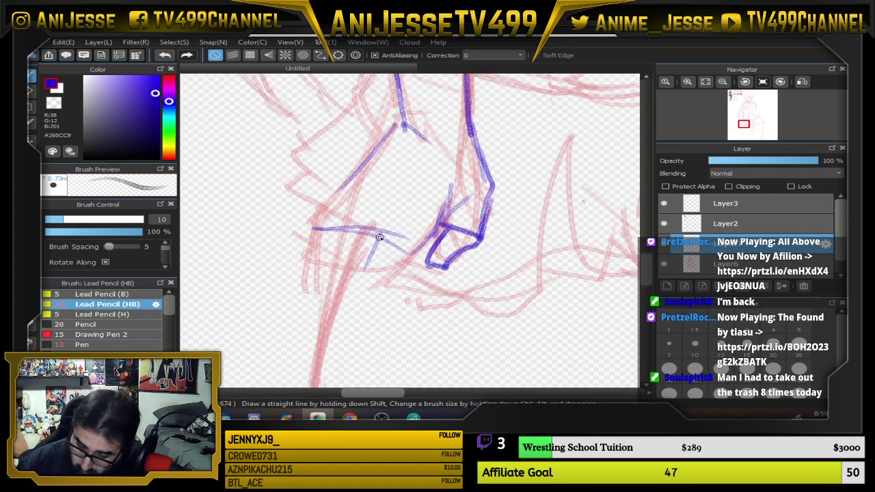
{"action": "mouse_move", "coordinate": [378, 232]}
{"action": "left_mouse_down"}
{"action": "mouse_move", "coordinate": [364, 304]}
{"action": "mouse_move", "coordinate": [365, 256]}
{"action": "mouse_move", "coordinate": [373, 222]}
{"action": "left_mouse_up"}
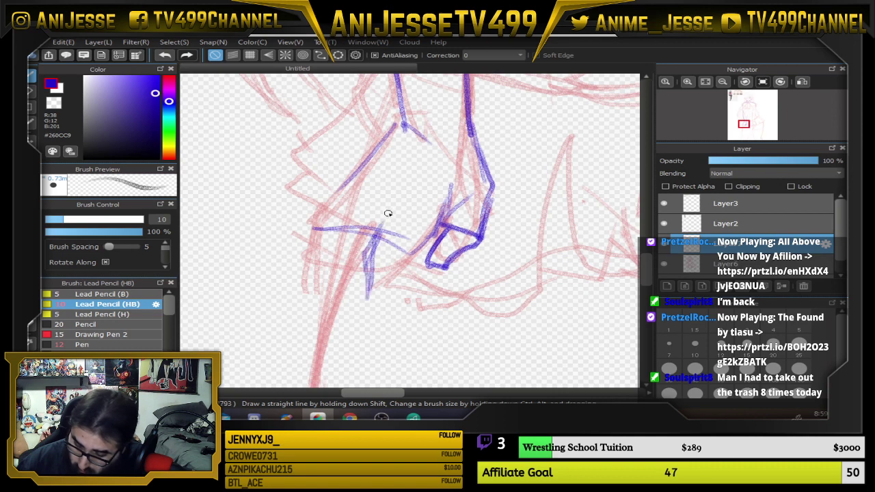
{"action": "mouse_move", "coordinate": [414, 245]}
{"action": "left_mouse_down"}
{"action": "mouse_move", "coordinate": [390, 268]}
{"action": "mouse_move", "coordinate": [362, 306]}
{"action": "left_mouse_up"}
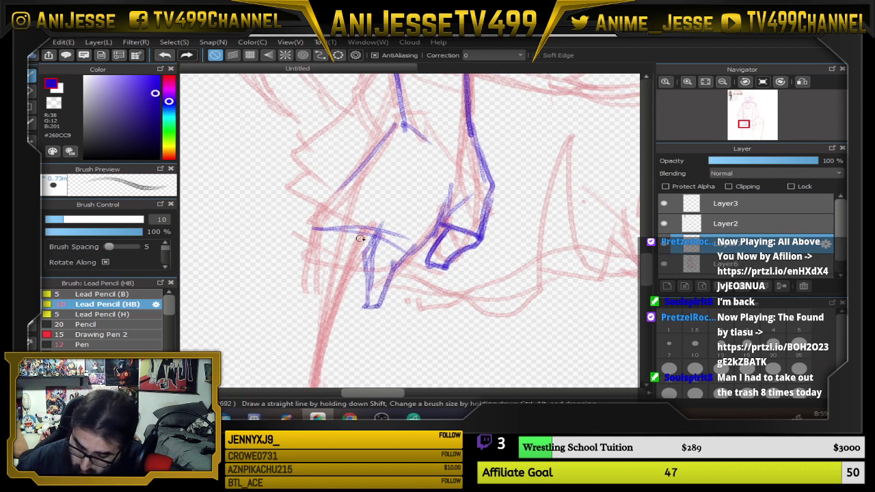
{"action": "mouse_move", "coordinate": [355, 224]}
{"action": "left_mouse_down"}
{"action": "mouse_move", "coordinate": [330, 254]}
{"action": "mouse_move", "coordinate": [356, 260]}
{"action": "mouse_move", "coordinate": [324, 255]}
{"action": "mouse_move", "coordinate": [337, 309]}
{"action": "mouse_move", "coordinate": [352, 310]}
{"action": "mouse_move", "coordinate": [357, 292]}
{"action": "mouse_move", "coordinate": [357, 304]}
{"action": "mouse_move", "coordinate": [356, 270]}
{"action": "mouse_move", "coordinate": [384, 309]}
{"action": "mouse_move", "coordinate": [363, 264]}
{"action": "mouse_move", "coordinate": [382, 228]}
{"action": "left_mouse_up"}
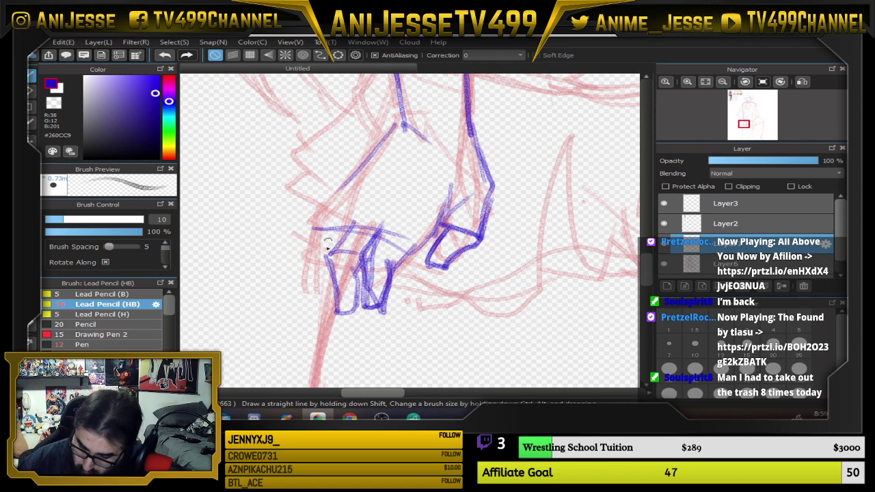
Add the outermost finger in blue and strengthen the hand's outer edge from the knuckles up to the wrist
{"action": "mouse_move", "coordinate": [330, 295]}
{"action": "left_mouse_down"}
{"action": "mouse_move", "coordinate": [313, 255]}
{"action": "mouse_move", "coordinate": [318, 229]}
{"action": "left_mouse_up"}
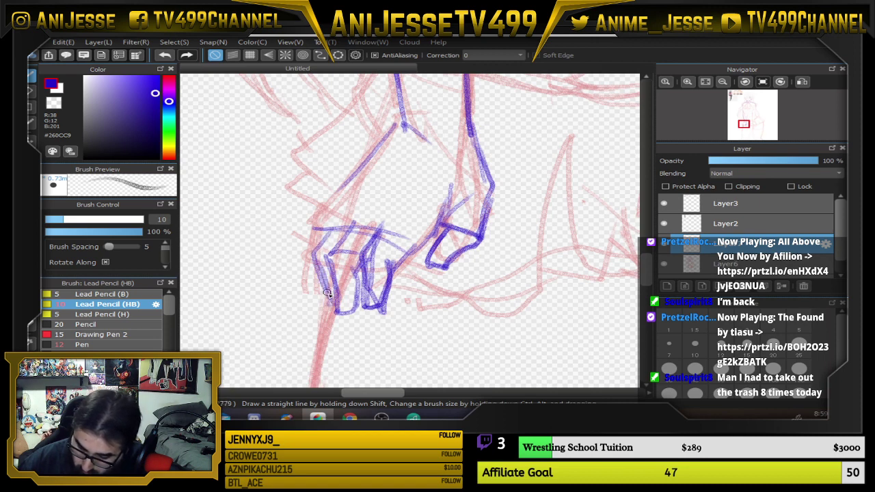
{"action": "mouse_move", "coordinate": [332, 297]}
{"action": "left_mouse_down"}
{"action": "mouse_move", "coordinate": [302, 250]}
{"action": "mouse_move", "coordinate": [305, 259]}
{"action": "mouse_move", "coordinate": [335, 205]}
{"action": "left_mouse_up"}
{"action": "left_click_drag", "start_coordinate": [314, 249], "coordinate": [369, 167]}
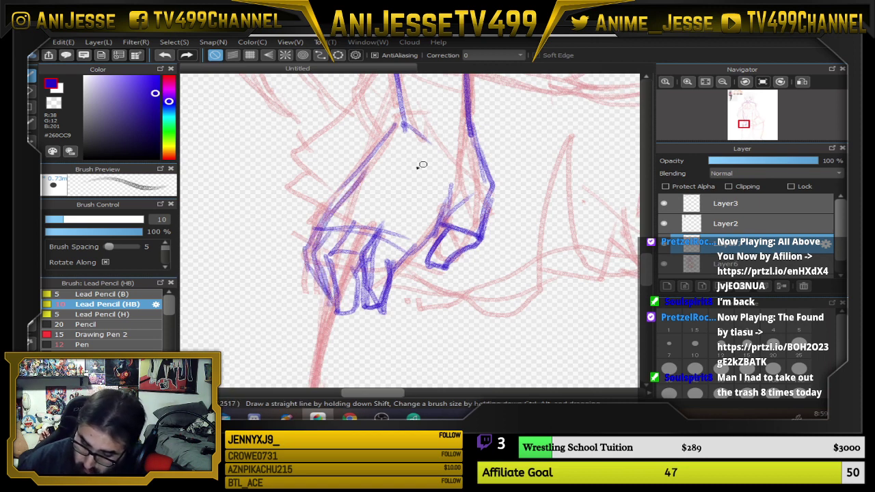
{"action": "left_click_drag", "start_coordinate": [329, 219], "coordinate": [387, 147]}
{"action": "left_click_drag", "start_coordinate": [343, 192], "coordinate": [405, 106]}
Darken both edges of the forearm on the image's left side in blue down to the wrist
{"action": "scroll", "coordinate": [308, 218], "scroll_direction": "down", "scroll_amount": 3}
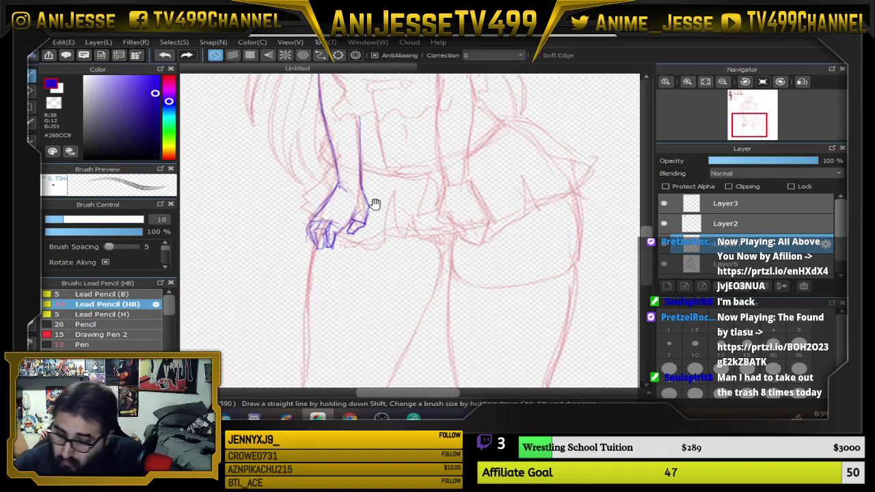
{"action": "left_click_drag", "start_coordinate": [376, 203], "coordinate": [379, 307]}
{"action": "scroll", "coordinate": [367, 304], "scroll_direction": "up", "scroll_amount": 2}
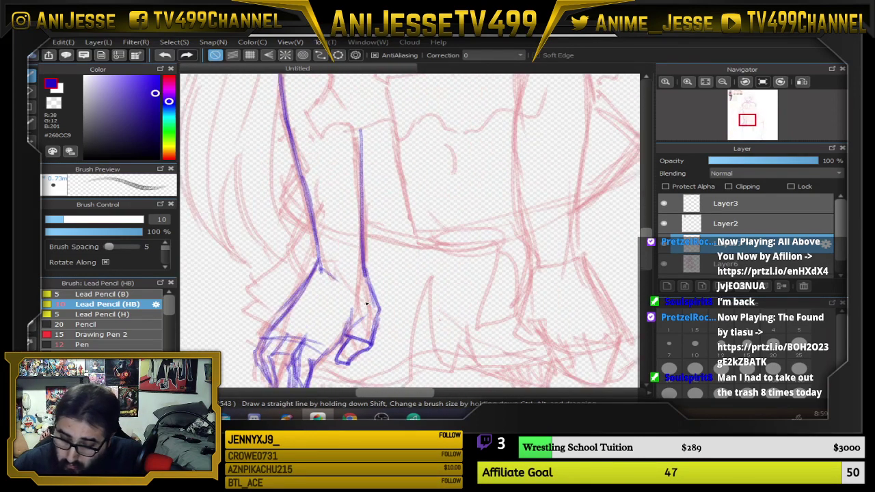
{"action": "left_click_drag", "start_coordinate": [302, 182], "coordinate": [316, 277]}
{"action": "left_click_drag", "start_coordinate": [360, 234], "coordinate": [364, 273]}
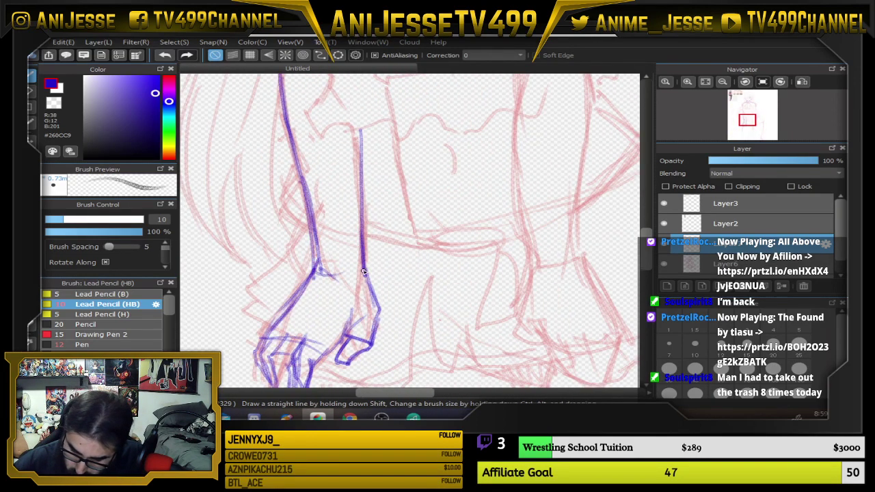
{"action": "left_click_drag", "start_coordinate": [362, 169], "coordinate": [363, 261]}
{"action": "left_click_drag", "start_coordinate": [361, 210], "coordinate": [364, 270]}
{"action": "left_click_drag", "start_coordinate": [407, 293], "coordinate": [419, 219]}
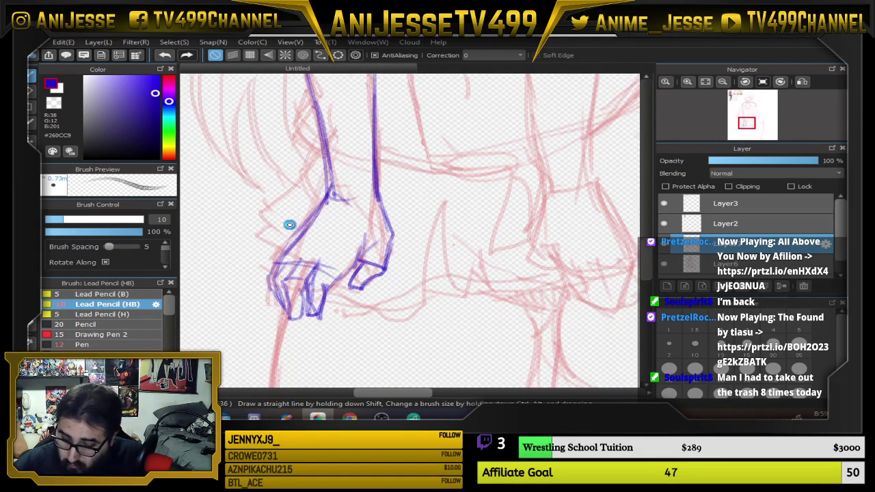
Erase the blue shoulders, arm and hand, and clear the red arm on the image's left side from Layer6
{"action": "scroll", "coordinate": [290, 224], "scroll_direction": "up", "scroll_amount": 1}
{"action": "left_click_drag", "start_coordinate": [263, 285], "coordinate": [368, 294]}
{"action": "scroll", "coordinate": [413, 329], "scroll_direction": "down", "scroll_amount": 4}
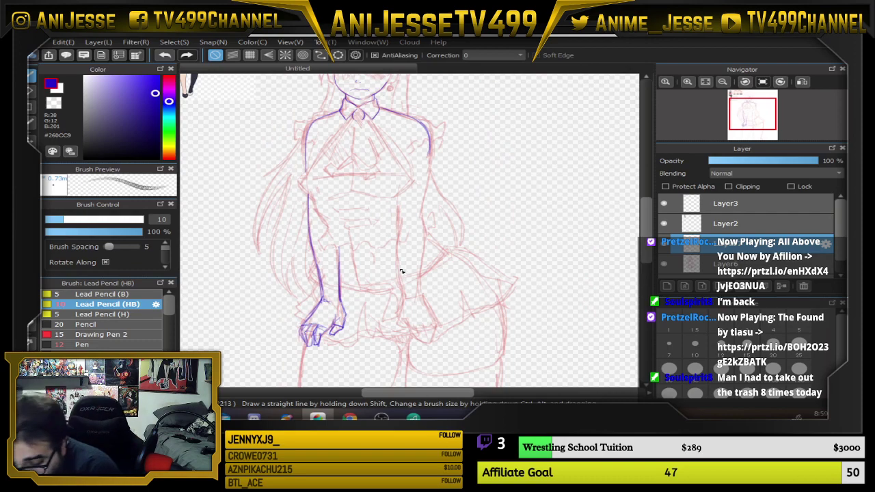
{"action": "scroll", "coordinate": [402, 272], "scroll_direction": "down", "scroll_amount": 1}
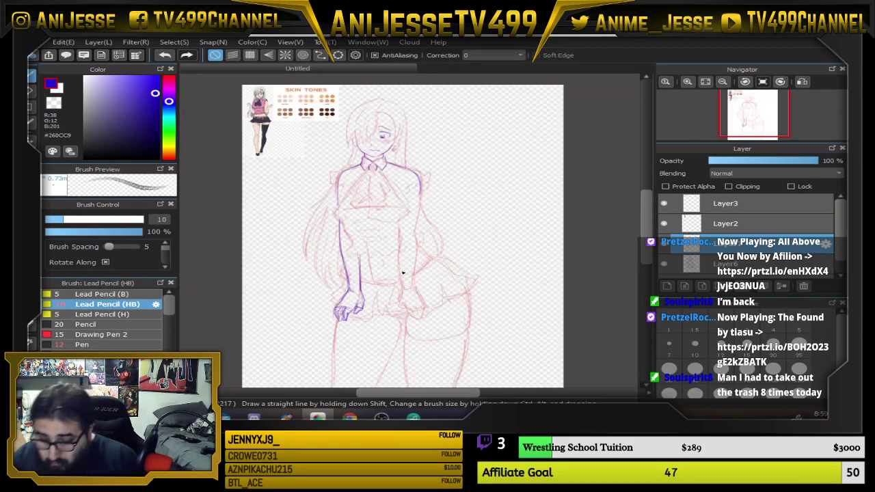
{"action": "scroll", "coordinate": [372, 257], "scroll_direction": "up", "scroll_amount": 1}
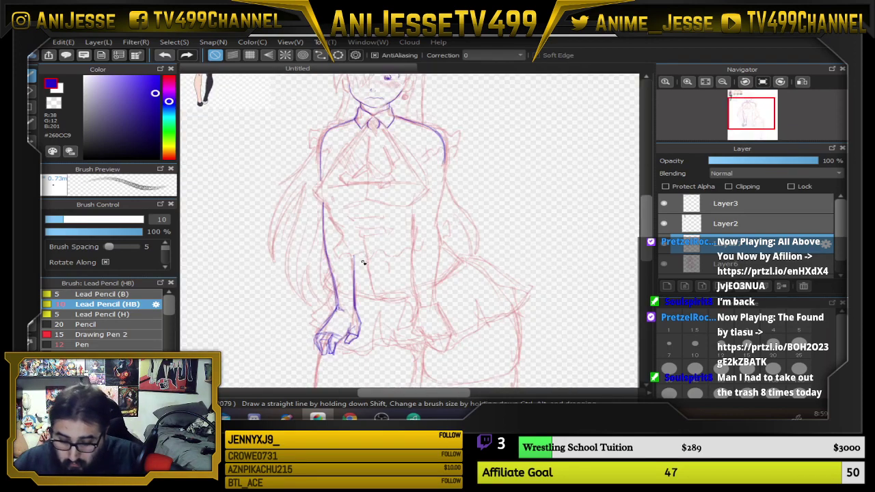
{"action": "key", "text": "e"}
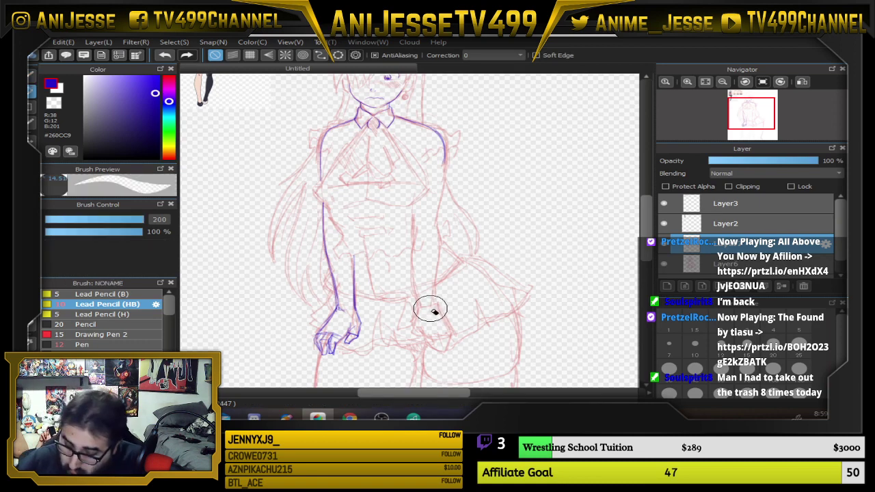
{"action": "mouse_move", "coordinate": [322, 352]}
{"action": "left_mouse_down"}
{"action": "mouse_move", "coordinate": [319, 299]}
{"action": "mouse_move", "coordinate": [369, 306]}
{"action": "mouse_move", "coordinate": [332, 166]}
{"action": "mouse_move", "coordinate": [371, 316]}
{"action": "mouse_move", "coordinate": [463, 156]}
{"action": "mouse_move", "coordinate": [413, 125]}
{"action": "left_mouse_up"}
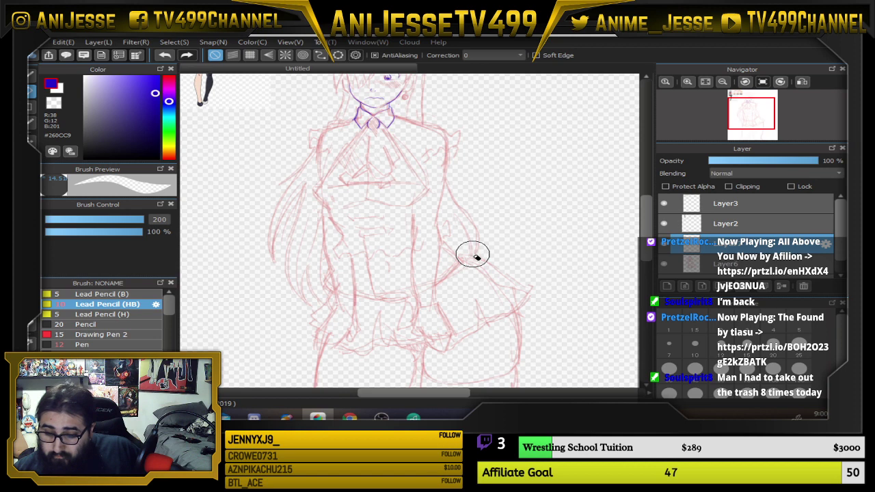
{"action": "left_click", "coordinate": [742, 265]}
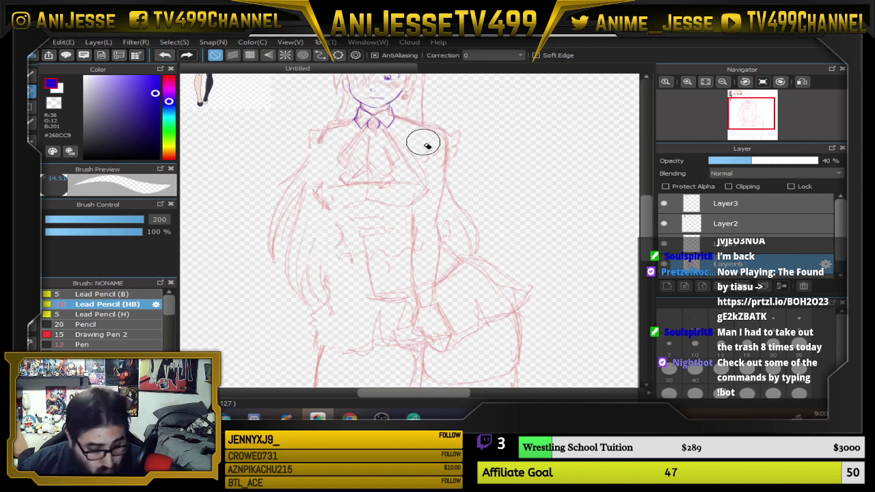
Set the Lead Pencil (HB) colour to dark red #950202 and redraw the torso's side and waistline on the image's left
{"action": "key", "text": "n"}
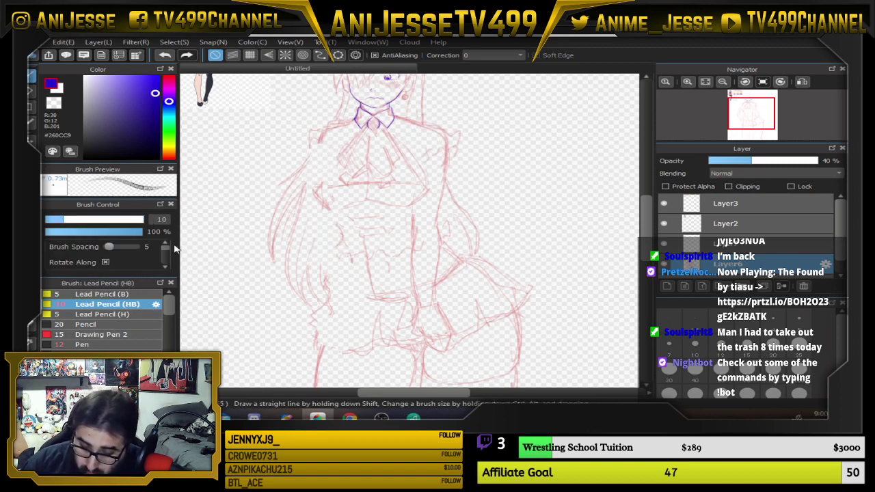
{"action": "left_click_drag", "start_coordinate": [168, 99], "coordinate": [169, 76]}
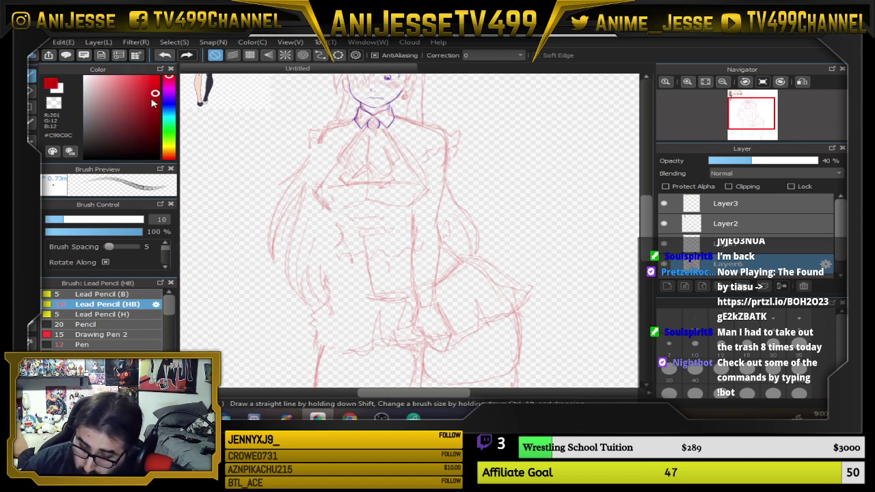
{"action": "left_click_drag", "start_coordinate": [154, 101], "coordinate": [157, 110]}
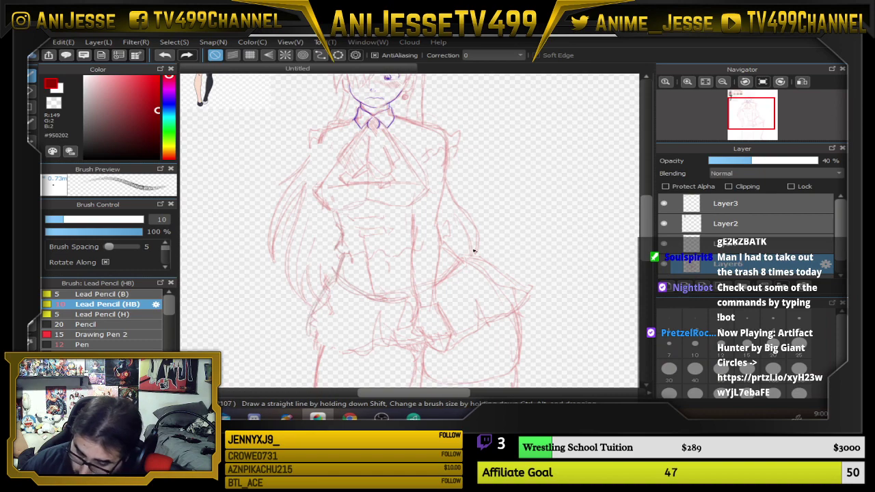
Set the pencil size to 12 and redraw the bust's contour and the nearby sleeve line on the image's right side in red
{"action": "scroll", "coordinate": [479, 269], "scroll_direction": "down", "scroll_amount": 5}
{"action": "scroll", "coordinate": [404, 230], "scroll_direction": "up", "scroll_amount": 6}
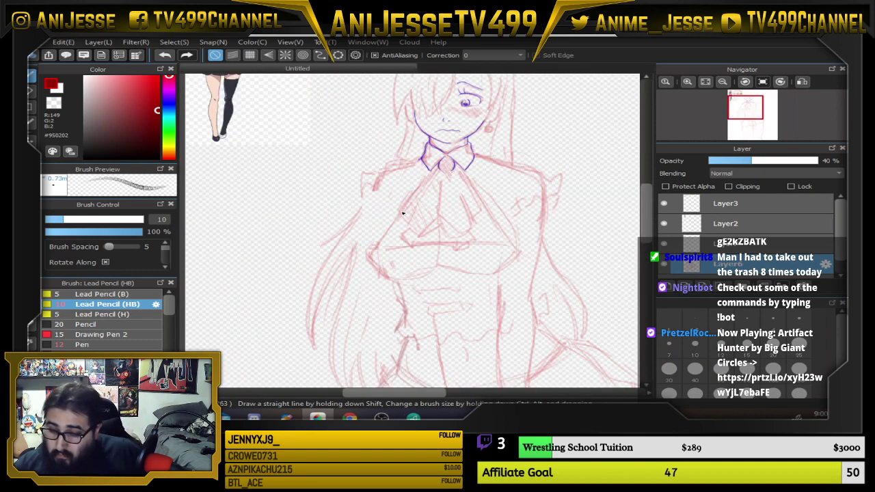
{"action": "left_click_drag", "start_coordinate": [444, 265], "coordinate": [516, 251]}
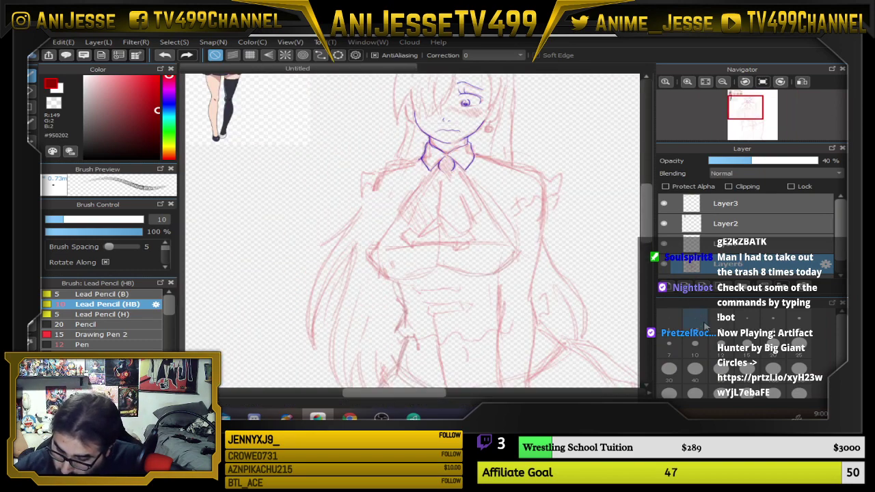
{"action": "left_click", "coordinate": [721, 346]}
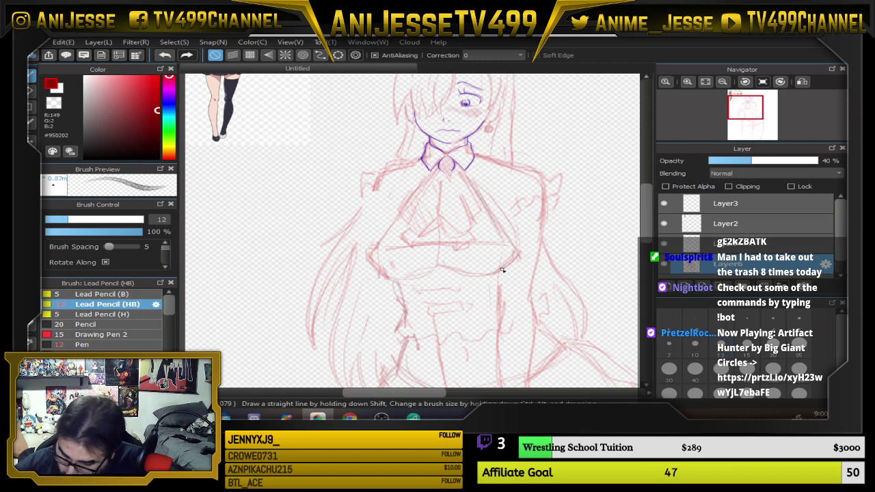
{"action": "left_click_drag", "start_coordinate": [502, 231], "coordinate": [500, 212]}
{"action": "mouse_move", "coordinate": [472, 175]}
{"action": "left_mouse_down"}
{"action": "mouse_move", "coordinate": [516, 253]}
{"action": "mouse_move", "coordinate": [513, 247]}
{"action": "left_mouse_up"}
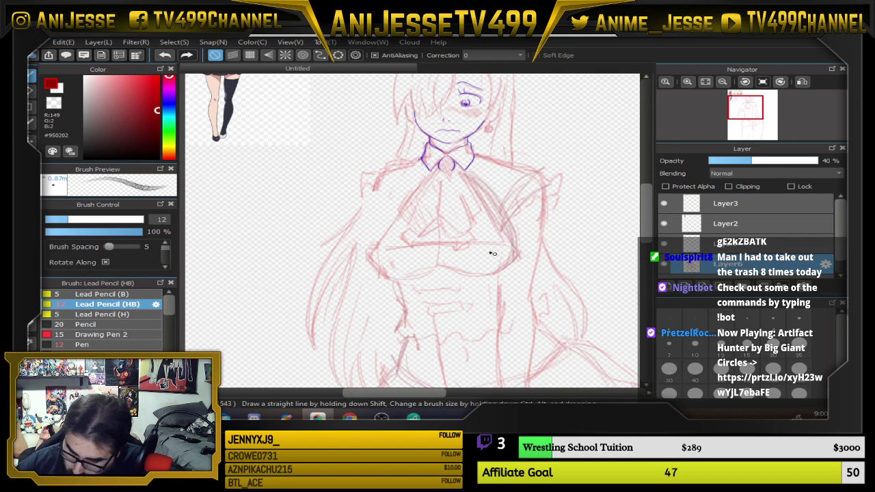
Redraw the bust's curved contour on the image's left side in red and reinforce the upper line on the opposite side
{"action": "mouse_move", "coordinate": [432, 275]}
{"action": "left_mouse_down"}
{"action": "mouse_move", "coordinate": [384, 271]}
{"action": "mouse_move", "coordinate": [440, 164]}
{"action": "mouse_move", "coordinate": [375, 263]}
{"action": "left_mouse_up"}
{"action": "left_click_drag", "start_coordinate": [431, 172], "coordinate": [380, 233]}
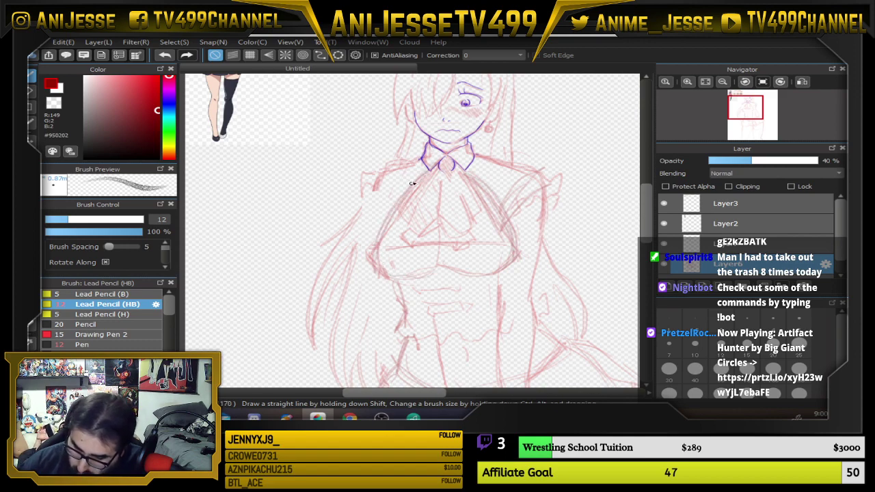
{"action": "left_click_drag", "start_coordinate": [412, 188], "coordinate": [377, 264]}
{"action": "mouse_move", "coordinate": [483, 191]}
{"action": "left_mouse_down"}
{"action": "mouse_move", "coordinate": [519, 258]}
{"action": "mouse_move", "coordinate": [376, 160]}
{"action": "mouse_move", "coordinate": [522, 208]}
{"action": "left_mouse_up"}
Hide the blue line work on Layer7 and keep Layer6 active for the red sketch
{"action": "scroll", "coordinate": [520, 262], "scroll_direction": "down", "scroll_amount": 2}
{"action": "scroll", "coordinate": [767, 233], "scroll_direction": "down", "scroll_amount": 1}
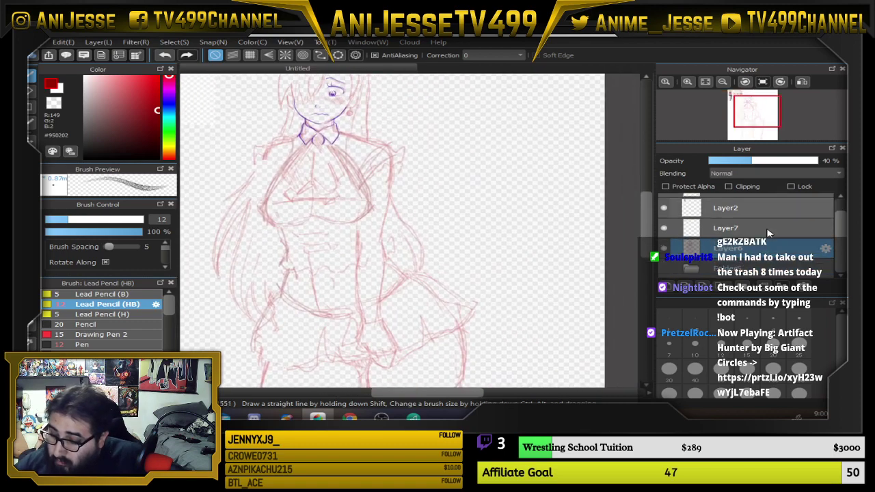
{"action": "left_click", "coordinate": [749, 234]}
{"action": "left_click", "coordinate": [753, 249]}
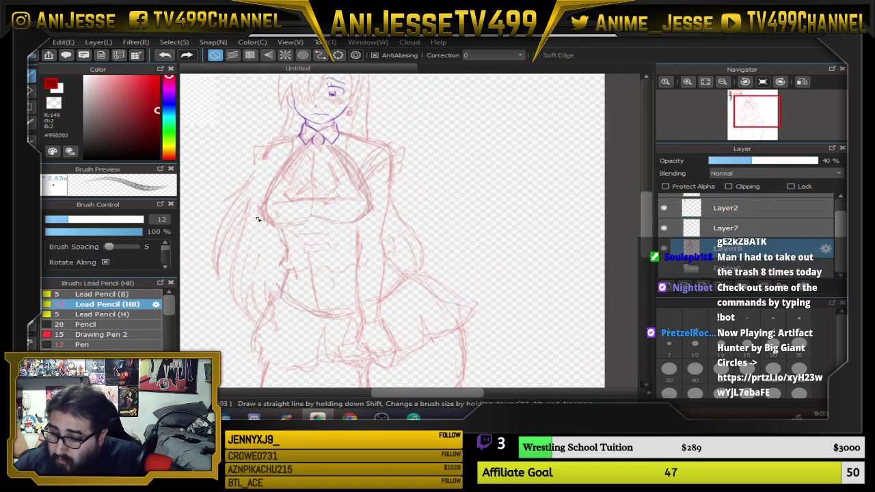
{"action": "left_click", "coordinate": [664, 229]}
Add red shoulder strokes on the image's left and rework the sleeve line by the opposite shoulder
{"action": "scroll", "coordinate": [352, 214], "scroll_direction": "down", "scroll_amount": 3}
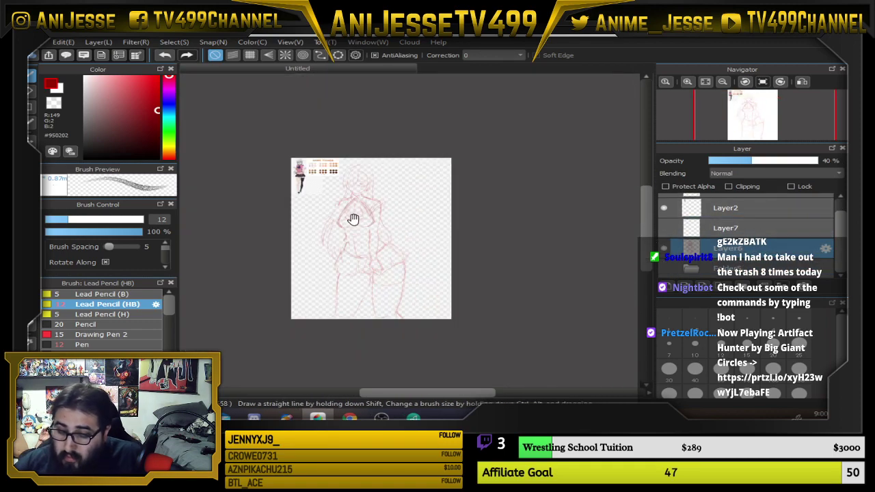
{"action": "scroll", "coordinate": [341, 221], "scroll_direction": "up", "scroll_amount": 3}
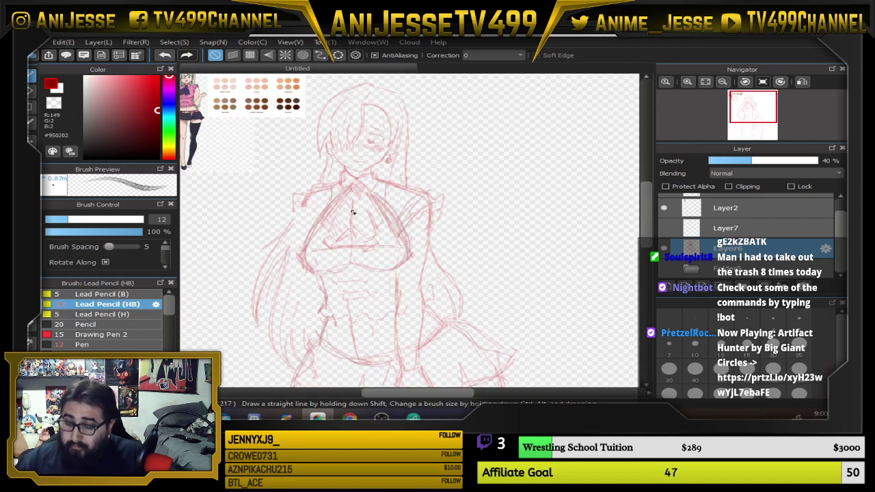
{"action": "scroll", "coordinate": [331, 199], "scroll_direction": "up", "scroll_amount": 2}
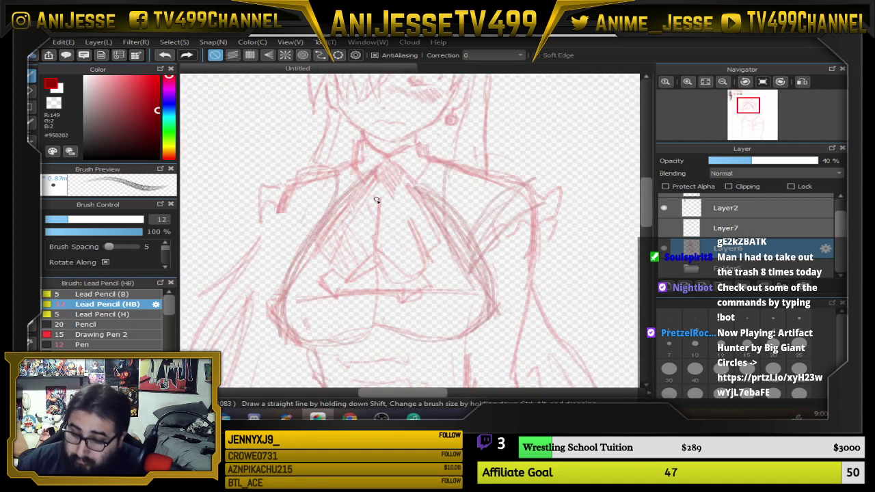
{"action": "left_click_drag", "start_coordinate": [270, 189], "coordinate": [325, 237]}
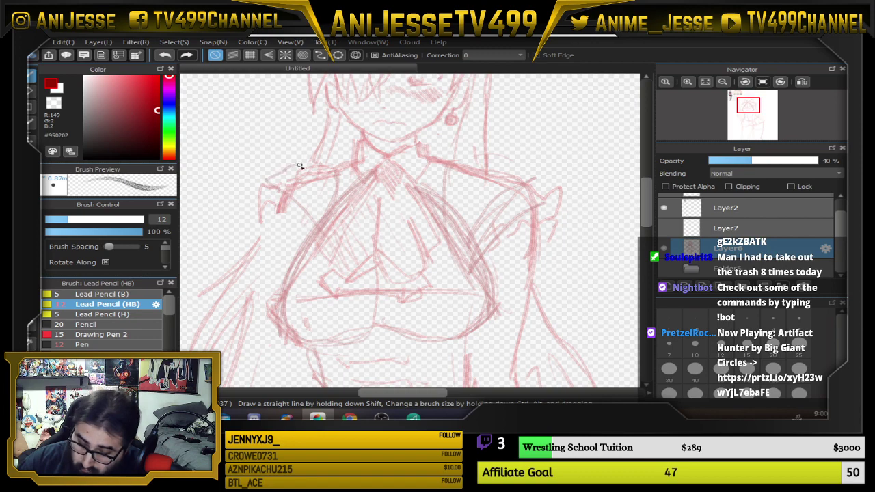
{"action": "left_click_drag", "start_coordinate": [300, 166], "coordinate": [322, 196]}
{"action": "left_click_drag", "start_coordinate": [481, 246], "coordinate": [549, 181]}
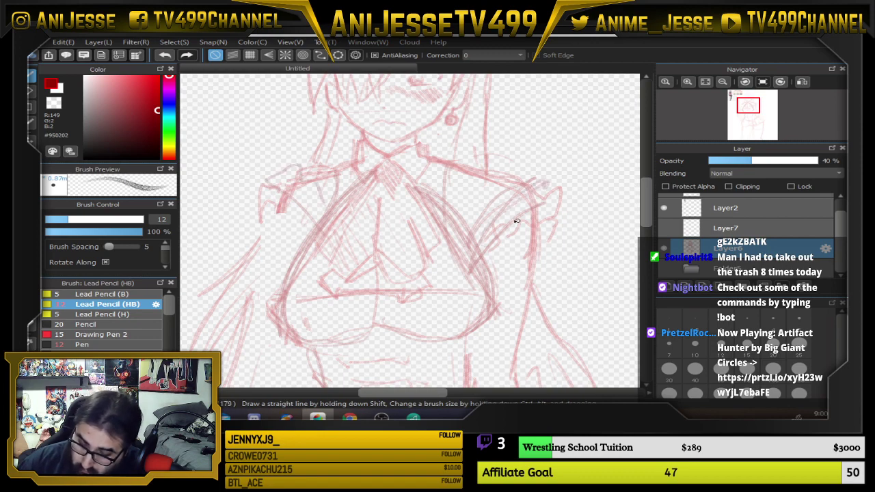
{"action": "scroll", "coordinate": [448, 221], "scroll_direction": "down", "scroll_amount": 3}
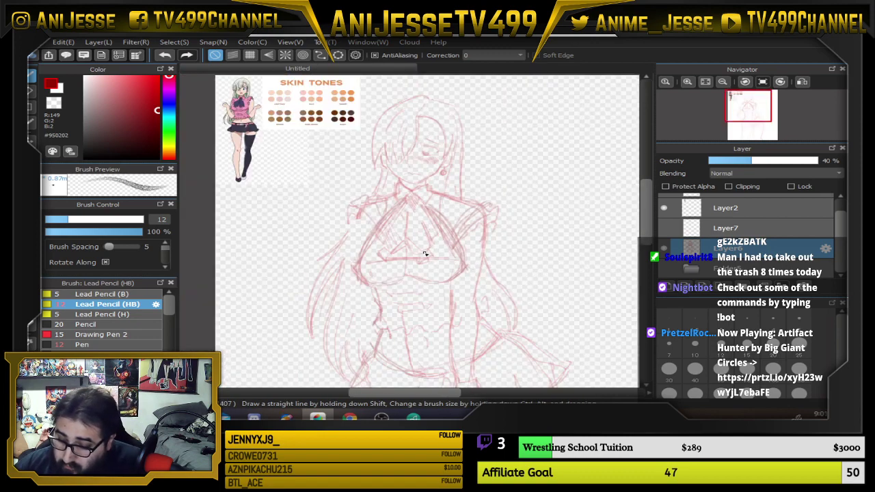
{"action": "scroll", "coordinate": [364, 242], "scroll_direction": "up", "scroll_amount": 2}
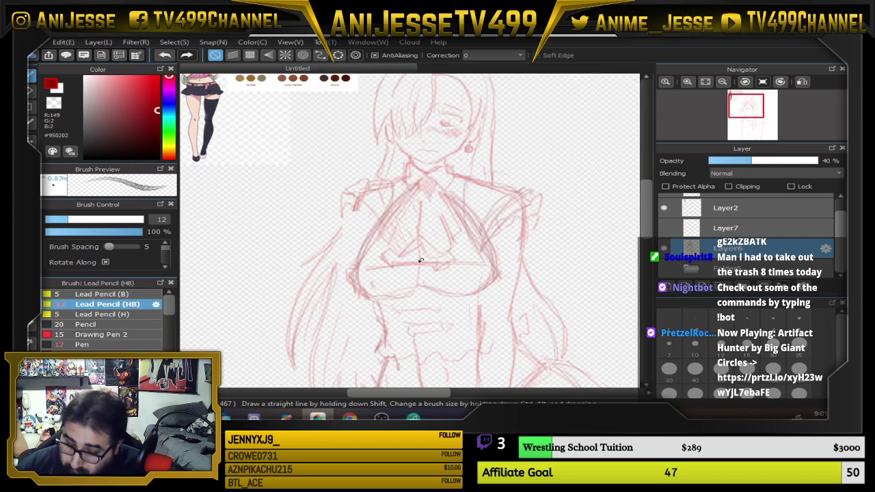
Set the pencil colour to purple #6A0295 and its size to 15, and sketch an oval hand over the chest with the forearm's outer edge
{"action": "left_click", "coordinate": [169, 93]}
{"action": "mouse_move", "coordinate": [376, 253]}
{"action": "left_mouse_down"}
{"action": "mouse_move", "coordinate": [421, 243]}
{"action": "mouse_move", "coordinate": [377, 228]}
{"action": "mouse_move", "coordinate": [419, 244]}
{"action": "mouse_move", "coordinate": [404, 231]}
{"action": "mouse_move", "coordinate": [322, 292]}
{"action": "left_mouse_up"}
{"action": "key", "text": "bracketright"}
{"action": "mouse_move", "coordinate": [360, 240]}
{"action": "left_mouse_down"}
{"action": "mouse_move", "coordinate": [311, 303]}
{"action": "mouse_move", "coordinate": [311, 322]}
{"action": "left_mouse_up"}
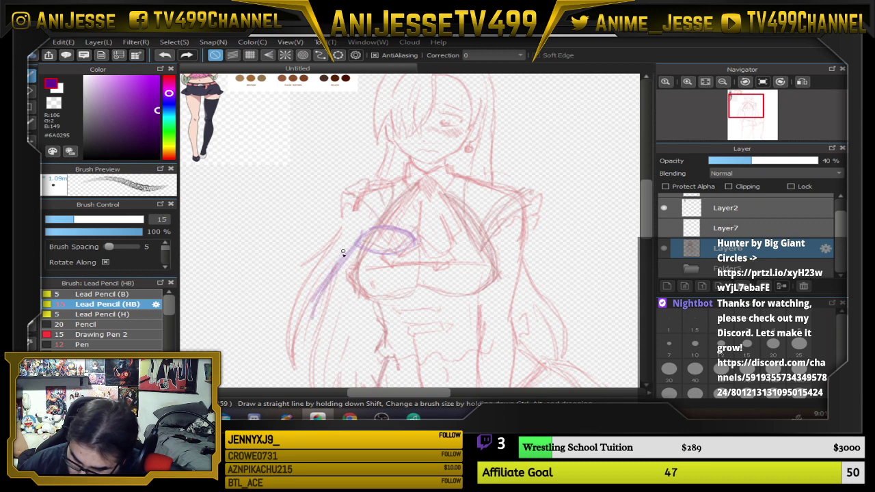
Sketch the bent arm on the image's left in purple, with the upper arm running from the shoulder and the forearm rising from the elbow
{"action": "left_click_drag", "start_coordinate": [340, 257], "coordinate": [312, 335]}
{"action": "mouse_move", "coordinate": [363, 195]}
{"action": "left_mouse_down"}
{"action": "mouse_move", "coordinate": [304, 326]}
{"action": "mouse_move", "coordinate": [330, 350]}
{"action": "left_mouse_up"}
{"action": "mouse_move", "coordinate": [362, 288]}
{"action": "left_mouse_down"}
{"action": "mouse_move", "coordinate": [338, 344]}
{"action": "mouse_move", "coordinate": [339, 326]}
{"action": "left_mouse_up"}
{"action": "left_click_drag", "start_coordinate": [366, 271], "coordinate": [344, 342]}
{"action": "left_click_drag", "start_coordinate": [376, 239], "coordinate": [341, 337]}
{"action": "scroll", "coordinate": [298, 307], "scroll_direction": "down", "scroll_amount": 1}
{"action": "left_click_drag", "start_coordinate": [367, 273], "coordinate": [357, 158]}
{"action": "scroll", "coordinate": [376, 269], "scroll_direction": "down", "scroll_amount": 1}
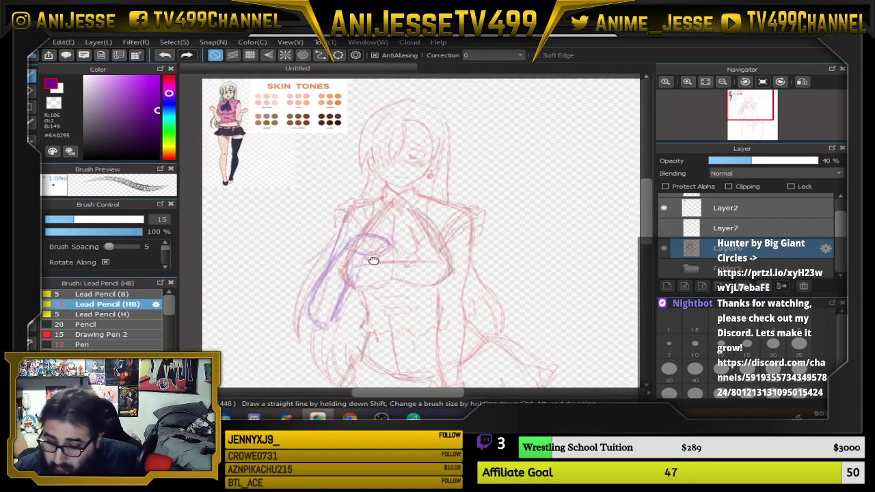
Extend the purple hand with finger lines reaching across the chest
{"action": "scroll", "coordinate": [419, 249], "scroll_direction": "down", "scroll_amount": 2}
{"action": "scroll", "coordinate": [410, 254], "scroll_direction": "up", "scroll_amount": 3}
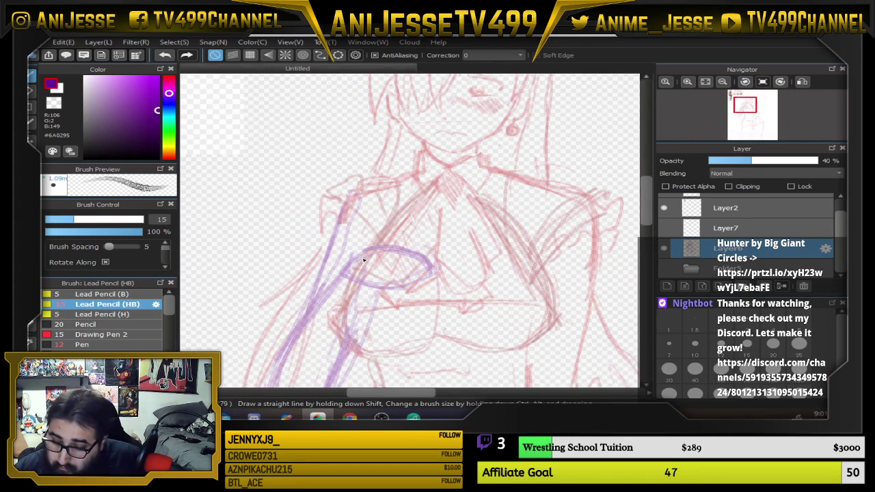
{"action": "mouse_move", "coordinate": [412, 283]}
{"action": "left_mouse_down"}
{"action": "mouse_move", "coordinate": [459, 287]}
{"action": "mouse_move", "coordinate": [470, 277]}
{"action": "mouse_move", "coordinate": [467, 261]}
{"action": "left_mouse_up"}
{"action": "mouse_move", "coordinate": [386, 248]}
{"action": "left_mouse_down"}
{"action": "mouse_move", "coordinate": [449, 244]}
{"action": "mouse_move", "coordinate": [369, 201]}
{"action": "mouse_move", "coordinate": [399, 171]}
{"action": "mouse_move", "coordinate": [403, 106]}
{"action": "left_mouse_up"}
{"action": "scroll", "coordinate": [476, 261], "scroll_direction": "down", "scroll_amount": 2}
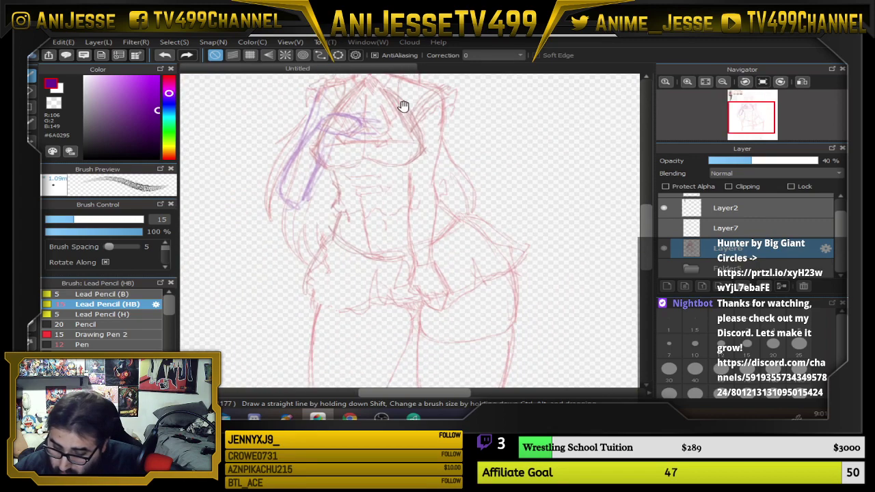
{"action": "scroll", "coordinate": [422, 223], "scroll_direction": "down", "scroll_amount": 2}
{"action": "left_click_drag", "start_coordinate": [422, 223], "coordinate": [399, 262]}
{"action": "scroll", "coordinate": [347, 197], "scroll_direction": "up", "scroll_amount": 3}
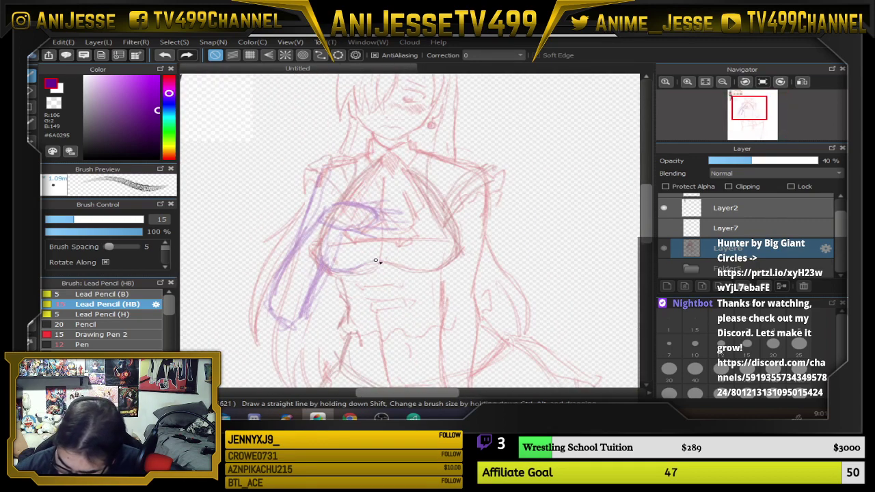
Sketch the bust's lower contour and outer curve in purple, and add the waist's side line on the image's left
{"action": "left_click_drag", "start_coordinate": [375, 260], "coordinate": [413, 267]}
{"action": "mouse_move", "coordinate": [360, 253]}
{"action": "left_mouse_down"}
{"action": "mouse_move", "coordinate": [410, 264]}
{"action": "mouse_move", "coordinate": [459, 254]}
{"action": "mouse_move", "coordinate": [437, 197]}
{"action": "left_mouse_up"}
{"action": "mouse_move", "coordinate": [339, 269]}
{"action": "left_mouse_down"}
{"action": "mouse_move", "coordinate": [318, 260]}
{"action": "mouse_move", "coordinate": [316, 248]}
{"action": "mouse_move", "coordinate": [342, 195]}
{"action": "left_mouse_up"}
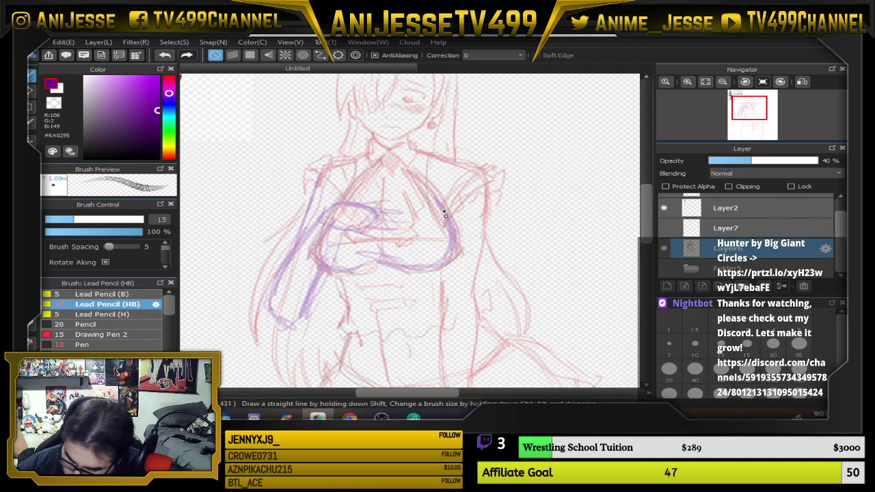
{"action": "left_click_drag", "start_coordinate": [489, 179], "coordinate": [486, 243]}
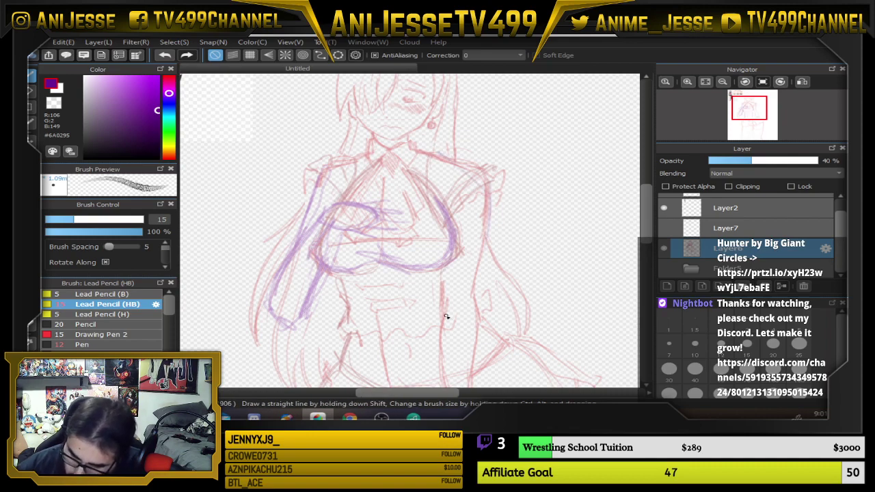
{"action": "scroll", "coordinate": [447, 317], "scroll_direction": "down", "scroll_amount": 1}
{"action": "left_click_drag", "start_coordinate": [426, 314], "coordinate": [391, 219]}
{"action": "scroll", "coordinate": [371, 219], "scroll_direction": "up", "scroll_amount": 1}
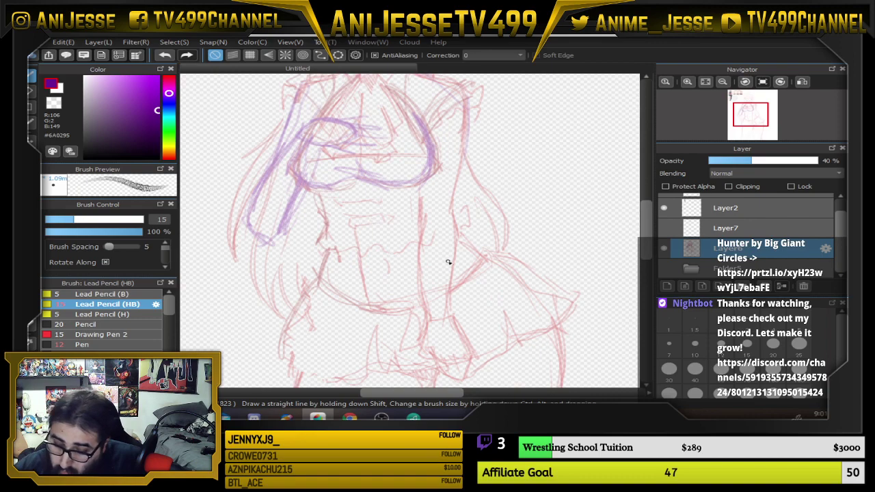
{"action": "left_click_drag", "start_coordinate": [316, 186], "coordinate": [337, 237]}
{"action": "scroll", "coordinate": [375, 259], "scroll_direction": "down", "scroll_amount": 1}
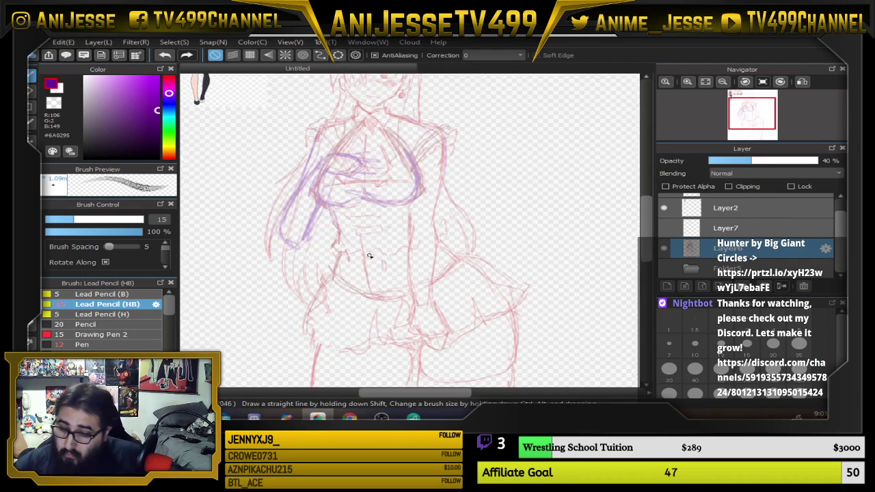
Show Layer7, lower Layer6's opacity to 20%, and make Layer7 the active layer
{"action": "left_click", "coordinate": [664, 228]}
{"action": "left_click_drag", "start_coordinate": [505, 186], "coordinate": [484, 237]}
{"action": "left_click", "coordinate": [731, 161]}
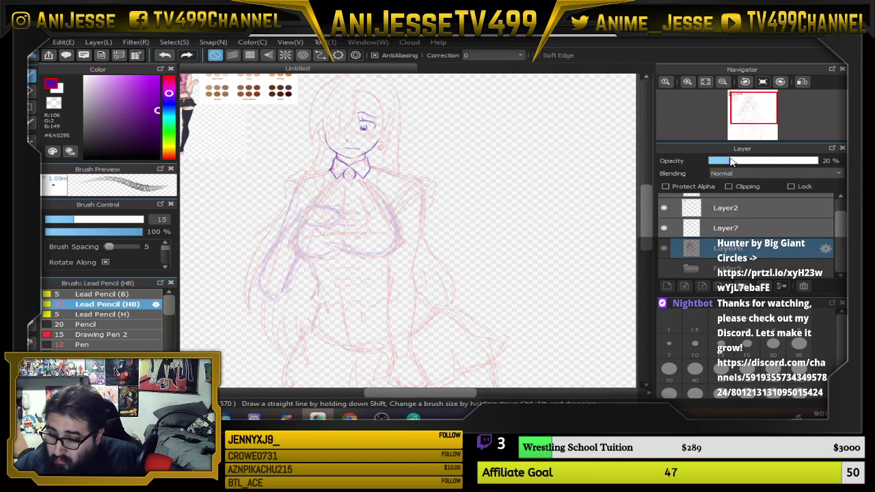
{"action": "left_click", "coordinate": [739, 227]}
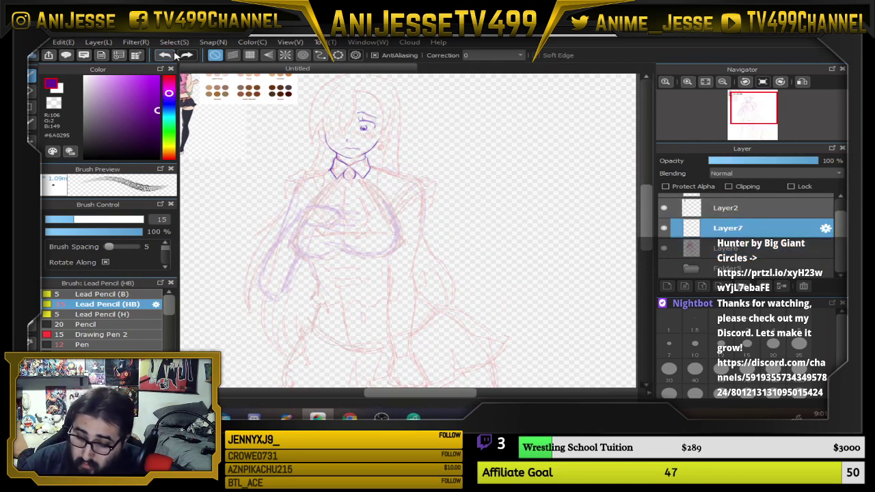
Switch to Lead Pencil (B) at size 5 and sample the blue #5F48D1 from the traced jaw line
{"action": "left_click", "coordinate": [168, 108]}
{"action": "left_click_drag", "start_coordinate": [175, 108], "coordinate": [149, 56]}
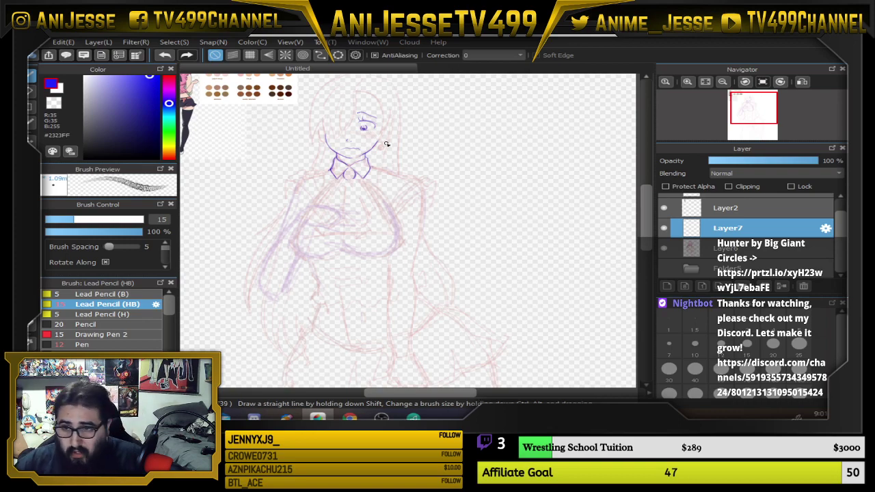
{"action": "left_click", "coordinate": [116, 294]}
{"action": "scroll", "coordinate": [395, 108], "scroll_direction": "up", "scroll_amount": 5}
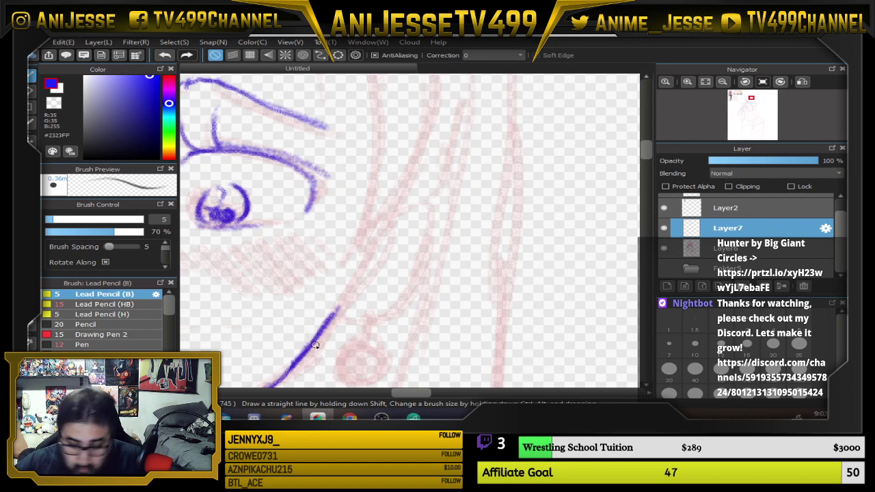
{"action": "left_click", "coordinate": [330, 309], "text": "alt"}
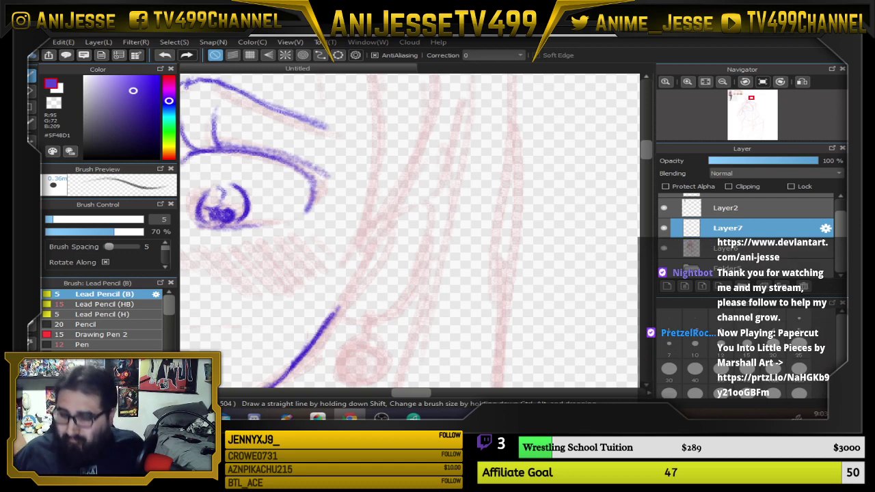
{"action": "left_click", "coordinate": [563, 82]}
Trace the thin blue lines running down from both sides of the collar knot onto the chest
{"action": "scroll", "coordinate": [337, 229], "scroll_direction": "down", "scroll_amount": 6}
{"action": "left_click_drag", "start_coordinate": [331, 264], "coordinate": [388, 149]}
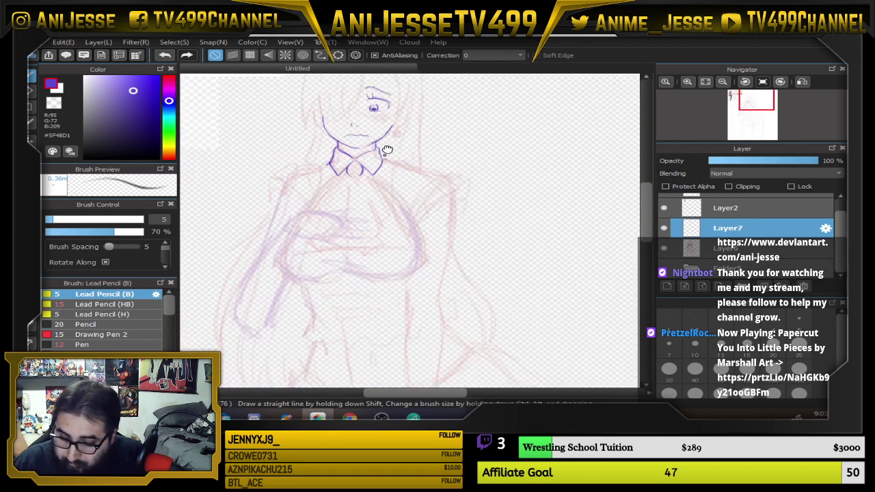
{"action": "scroll", "coordinate": [355, 167], "scroll_direction": "up", "scroll_amount": 4}
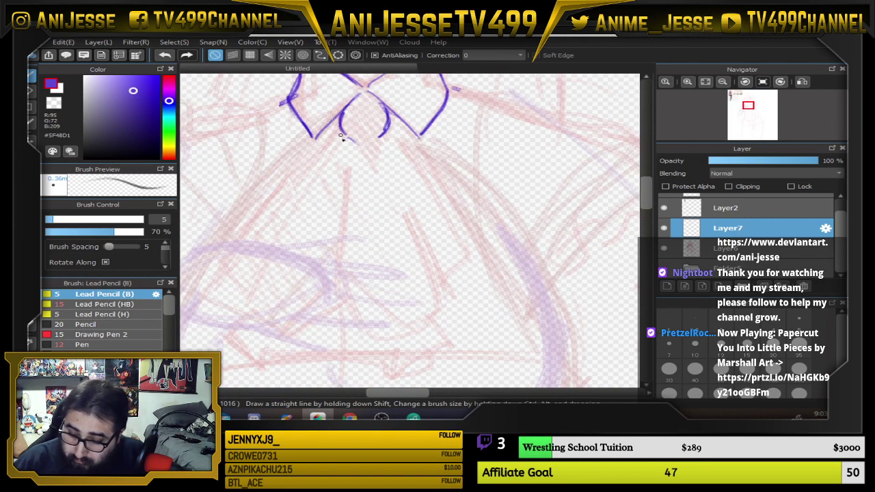
{"action": "left_click_drag", "start_coordinate": [341, 138], "coordinate": [277, 205]}
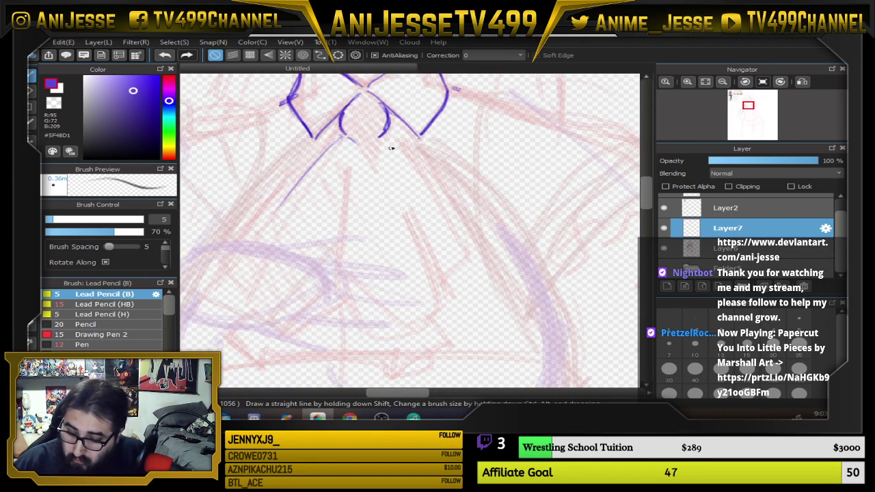
Rotate the canvas to trace the wrist and the long edges of the hand in blue, and restore the canvas's upright orientation
{"action": "left_click_drag", "start_coordinate": [490, 253], "coordinate": [499, 200]}
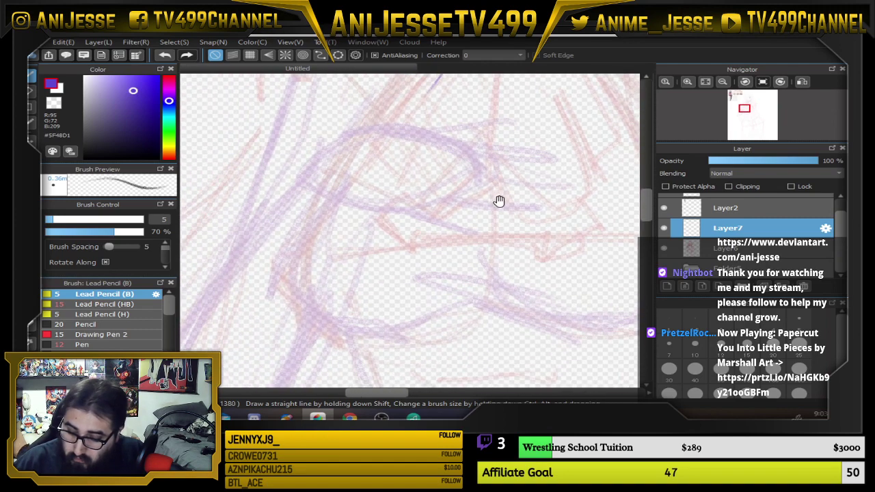
{"action": "key", "text": "Right"}
{"action": "key", "text": "Right"}
{"action": "left_click_drag", "start_coordinate": [515, 246], "coordinate": [432, 345]}
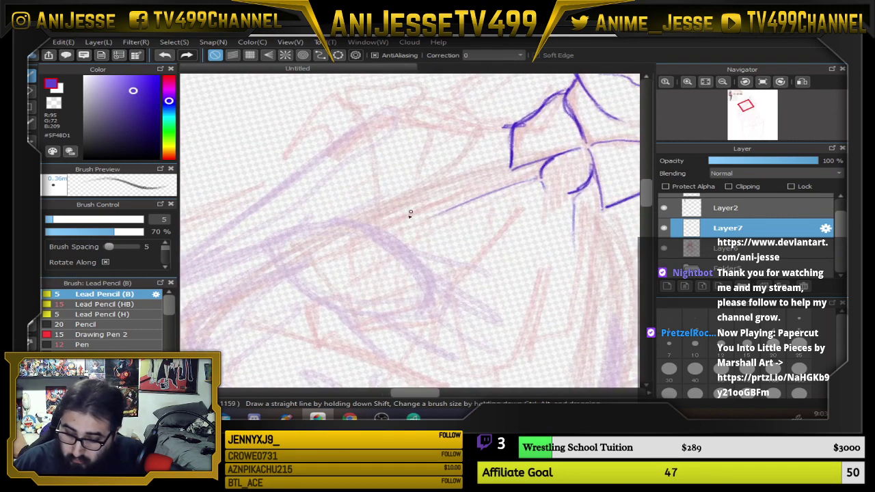
{"action": "left_click_drag", "start_coordinate": [282, 237], "coordinate": [282, 277]}
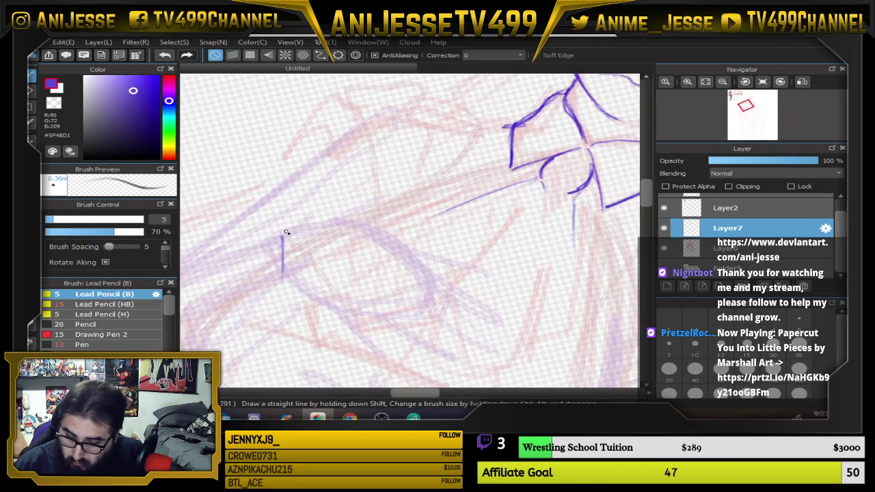
{"action": "mouse_move", "coordinate": [286, 233]}
{"action": "left_mouse_down"}
{"action": "mouse_move", "coordinate": [342, 219]}
{"action": "mouse_move", "coordinate": [400, 260]}
{"action": "mouse_move", "coordinate": [348, 323]}
{"action": "mouse_move", "coordinate": [404, 305]}
{"action": "left_mouse_up"}
{"action": "left_click", "coordinate": [763, 81]}
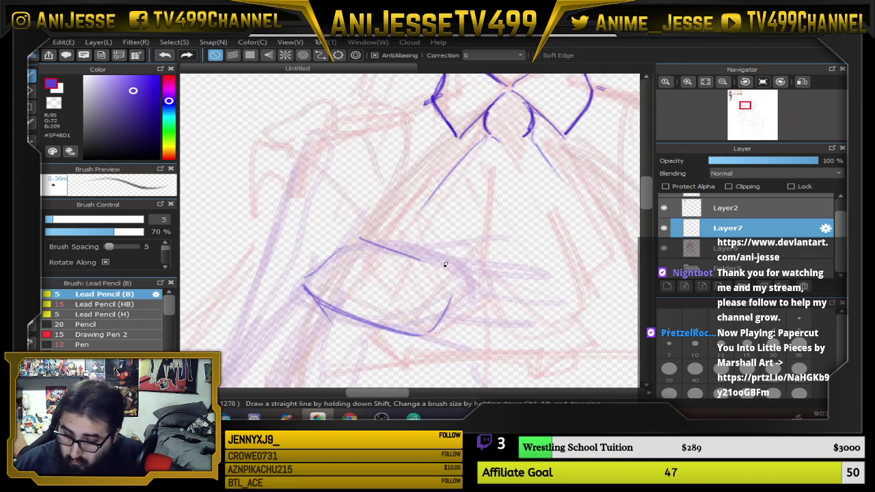
Close the hand outline in blue at its finger end, drawing the angled upper and lower edges to a point
{"action": "mouse_move", "coordinate": [413, 256]}
{"action": "left_mouse_down"}
{"action": "mouse_move", "coordinate": [450, 260]}
{"action": "mouse_move", "coordinate": [460, 287]}
{"action": "left_mouse_up"}
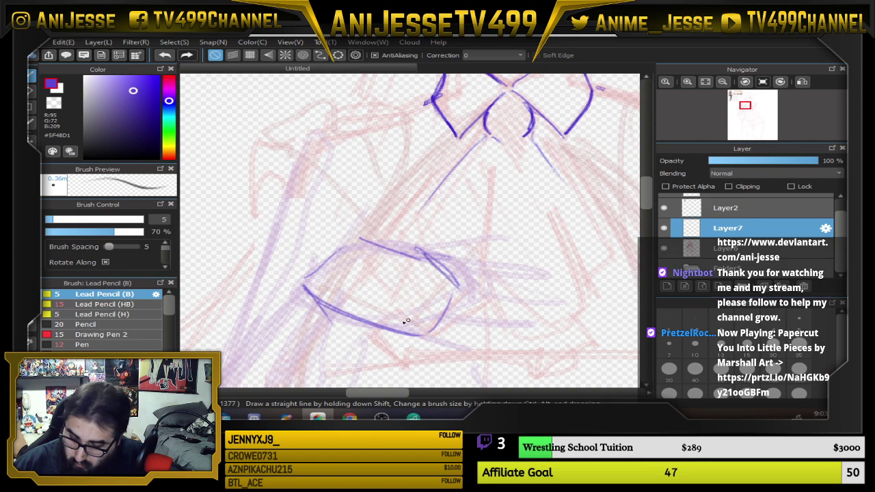
{"action": "mouse_move", "coordinate": [388, 328]}
{"action": "left_mouse_down"}
{"action": "mouse_move", "coordinate": [431, 320]}
{"action": "mouse_move", "coordinate": [472, 293]}
{"action": "left_mouse_up"}
{"action": "left_click_drag", "start_coordinate": [423, 323], "coordinate": [467, 290]}
{"action": "left_click_drag", "start_coordinate": [484, 290], "coordinate": [541, 182]}
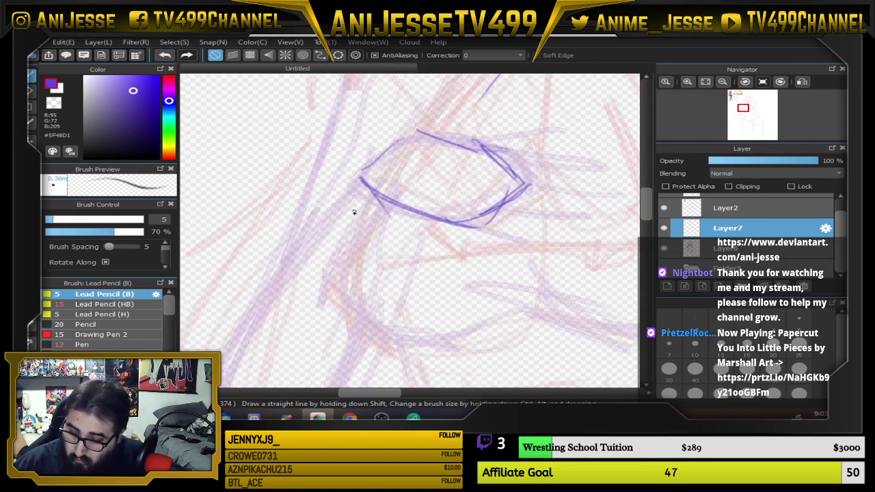
Trace the forearm's outer edge in blue from the wrist down towards the elbow
{"action": "mouse_move", "coordinate": [431, 135]}
{"action": "left_mouse_down"}
{"action": "mouse_move", "coordinate": [389, 150]}
{"action": "mouse_move", "coordinate": [293, 272]}
{"action": "left_mouse_up"}
{"action": "left_click_drag", "start_coordinate": [367, 167], "coordinate": [268, 302]}
{"action": "left_click_drag", "start_coordinate": [419, 215], "coordinate": [486, 82]}
{"action": "mouse_move", "coordinate": [363, 122]}
{"action": "left_mouse_down"}
{"action": "mouse_move", "coordinate": [288, 250]}
{"action": "mouse_move", "coordinate": [293, 292]}
{"action": "left_mouse_up"}
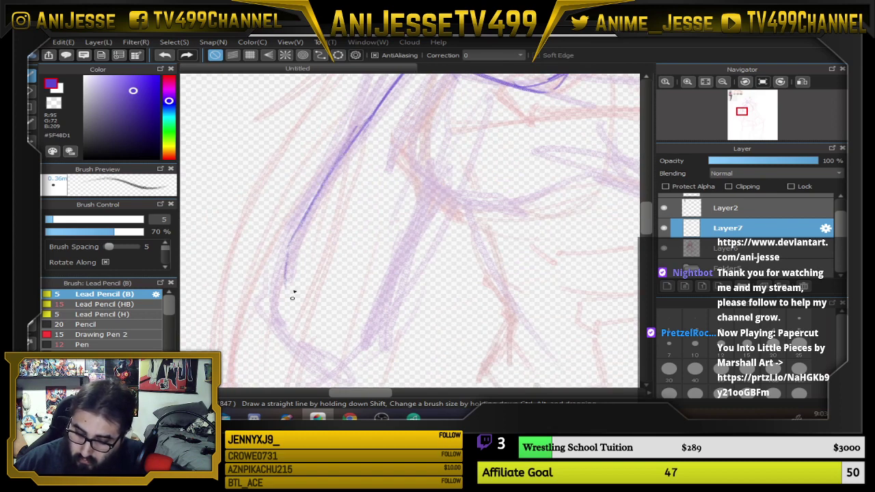
Trace the rounded elbow and the arm's inner edge up towards the bust in blue
{"action": "left_click_drag", "start_coordinate": [291, 249], "coordinate": [286, 326]}
{"action": "mouse_move", "coordinate": [281, 270]}
{"action": "left_mouse_down"}
{"action": "mouse_move", "coordinate": [285, 314]}
{"action": "mouse_move", "coordinate": [278, 298]}
{"action": "mouse_move", "coordinate": [295, 336]}
{"action": "left_mouse_up"}
{"action": "mouse_move", "coordinate": [279, 299]}
{"action": "left_mouse_down"}
{"action": "mouse_move", "coordinate": [302, 353]}
{"action": "mouse_move", "coordinate": [333, 362]}
{"action": "mouse_move", "coordinate": [352, 345]}
{"action": "mouse_move", "coordinate": [325, 361]}
{"action": "mouse_move", "coordinate": [385, 309]}
{"action": "left_mouse_up"}
{"action": "left_click_drag", "start_coordinate": [424, 199], "coordinate": [383, 309]}
{"action": "left_click_drag", "start_coordinate": [395, 277], "coordinate": [431, 180]}
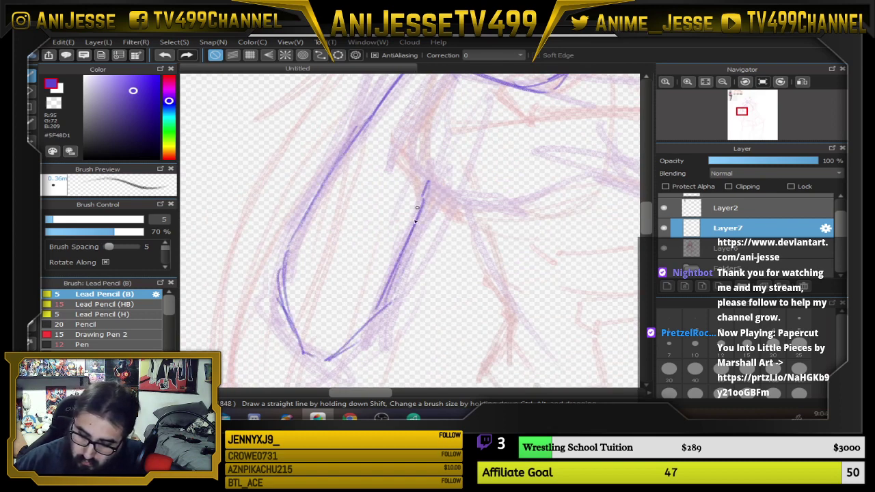
{"action": "mouse_move", "coordinate": [383, 306]}
{"action": "left_mouse_down"}
{"action": "mouse_move", "coordinate": [329, 361]}
{"action": "mouse_move", "coordinate": [305, 352]}
{"action": "mouse_move", "coordinate": [290, 333]}
{"action": "mouse_move", "coordinate": [281, 278]}
{"action": "left_mouse_up"}
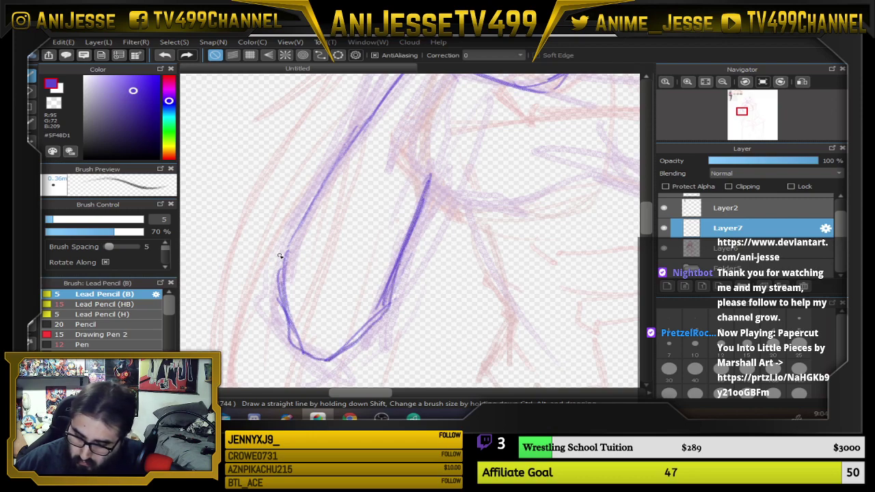
Trace the arm's outer edge in blue from the elbow up past the hand to the shoulder
{"action": "left_click_drag", "start_coordinate": [282, 315], "coordinate": [319, 180]}
{"action": "left_click_drag", "start_coordinate": [384, 129], "coordinate": [329, 255]}
{"action": "left_click_drag", "start_coordinate": [247, 347], "coordinate": [311, 208]}
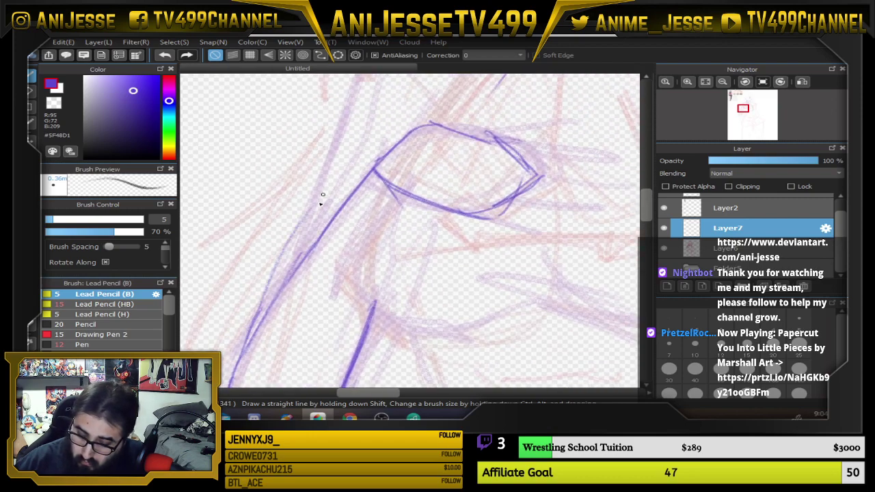
{"action": "left_click_drag", "start_coordinate": [267, 295], "coordinate": [318, 168]}
{"action": "left_click_drag", "start_coordinate": [385, 102], "coordinate": [349, 199]}
{"action": "mouse_move", "coordinate": [275, 292]}
{"action": "left_mouse_down"}
{"action": "mouse_move", "coordinate": [303, 197]}
{"action": "mouse_move", "coordinate": [344, 150]}
{"action": "left_mouse_up"}
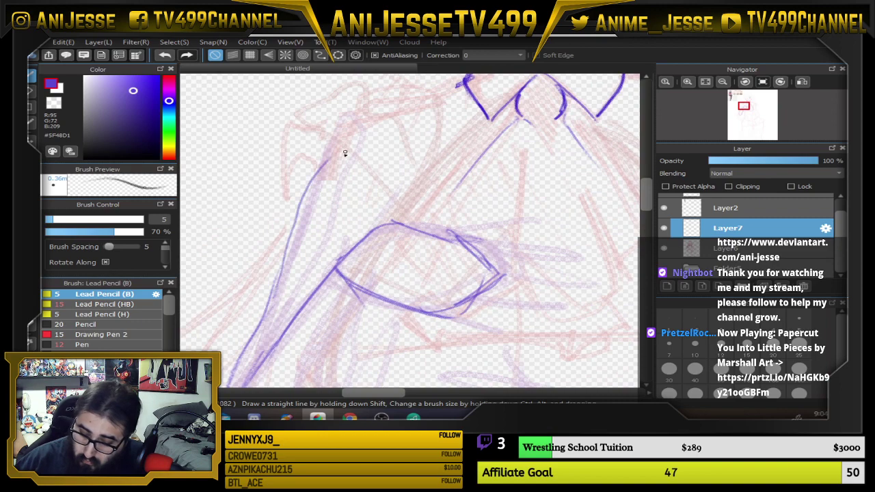
{"action": "mouse_move", "coordinate": [302, 219]}
{"action": "left_mouse_down"}
{"action": "mouse_move", "coordinate": [352, 141]}
{"action": "mouse_move", "coordinate": [298, 228]}
{"action": "mouse_move", "coordinate": [287, 268]}
{"action": "left_mouse_up"}
Trace the shoulder line in blue from the top of the bent arm to the collar
{"action": "left_click_drag", "start_coordinate": [363, 131], "coordinate": [425, 106]}
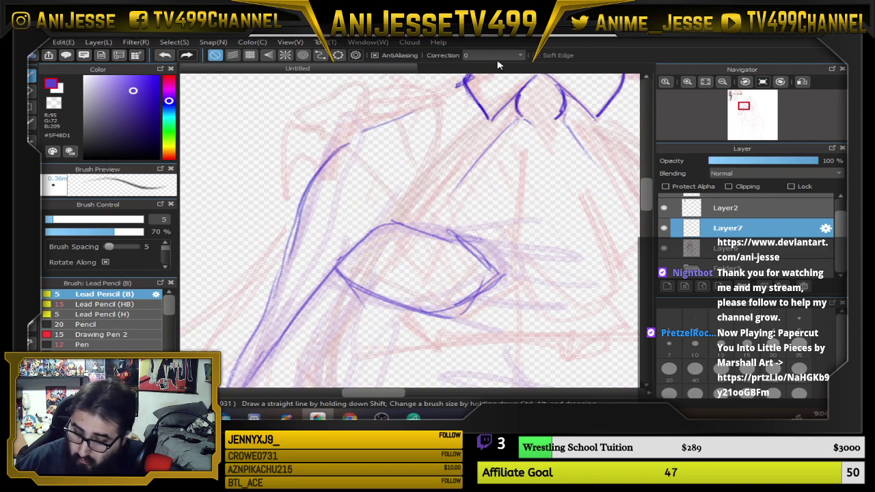
{"action": "left_click_drag", "start_coordinate": [512, 145], "coordinate": [421, 242]}
{"action": "left_click_drag", "start_coordinate": [369, 177], "coordinate": [320, 198]}
{"action": "left_click_drag", "start_coordinate": [324, 228], "coordinate": [441, 168]}
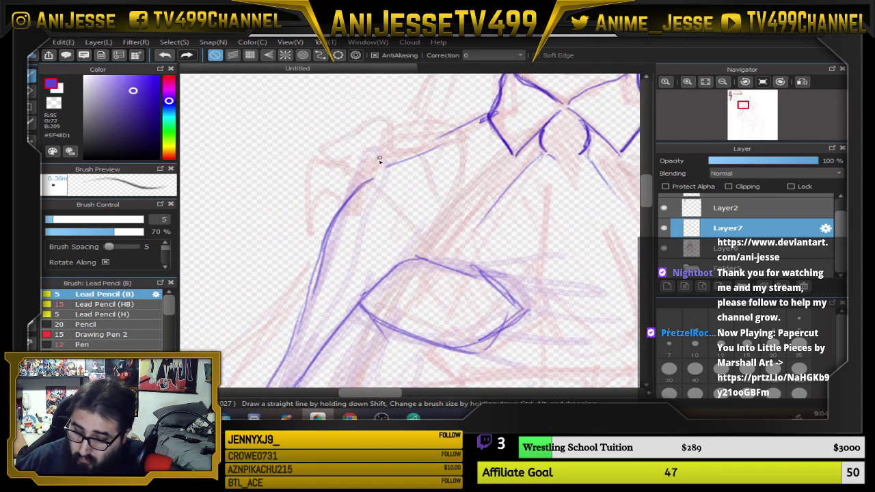
Restroke the upper arm's outer edge, and erase its upper part near the shoulder with the eraser at size 200
{"action": "left_click_drag", "start_coordinate": [367, 174], "coordinate": [323, 247]}
{"action": "key", "text": "e"}
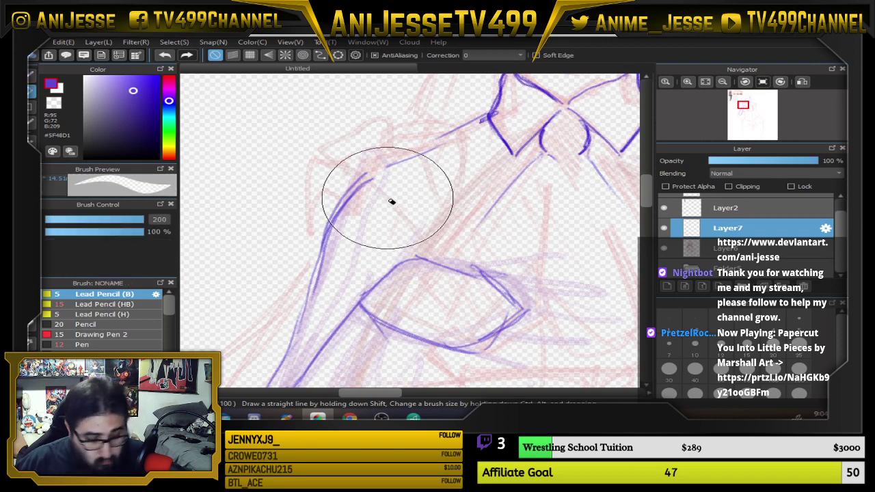
{"action": "mouse_move", "coordinate": [387, 197]}
{"action": "left_mouse_down"}
{"action": "mouse_move", "coordinate": [393, 179]}
{"action": "mouse_move", "coordinate": [360, 221]}
{"action": "left_mouse_up"}
Redraw the upper arm's outer edge with the blue Lead Pencil (B), building it up at brush size 10
{"action": "key", "text": "b"}
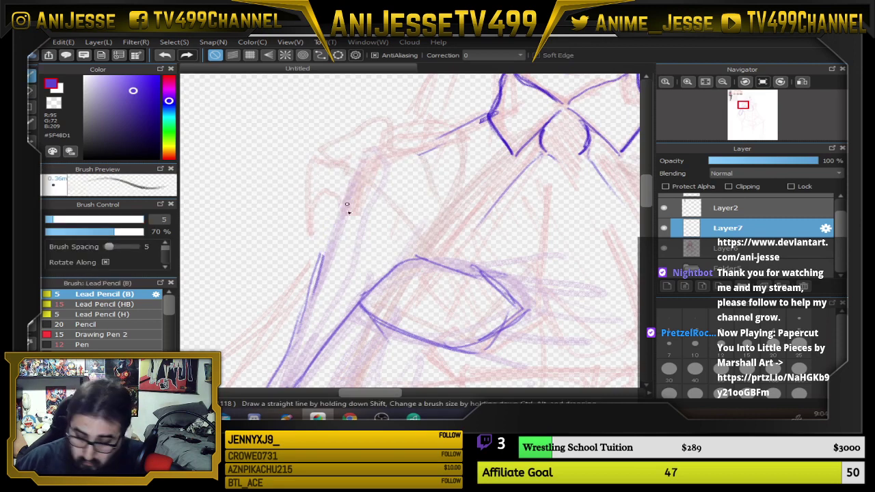
{"action": "left_click_drag", "start_coordinate": [315, 280], "coordinate": [332, 209]}
{"action": "mouse_move", "coordinate": [325, 251]}
{"action": "left_mouse_down"}
{"action": "mouse_move", "coordinate": [360, 175]}
{"action": "mouse_move", "coordinate": [311, 290]}
{"action": "left_mouse_up"}
{"action": "left_click", "coordinate": [693, 350]}
{"action": "mouse_move", "coordinate": [348, 192]}
{"action": "left_mouse_down"}
{"action": "mouse_move", "coordinate": [324, 232]}
{"action": "mouse_move", "coordinate": [297, 328]}
{"action": "left_mouse_up"}
{"action": "left_click_drag", "start_coordinate": [315, 275], "coordinate": [294, 336]}
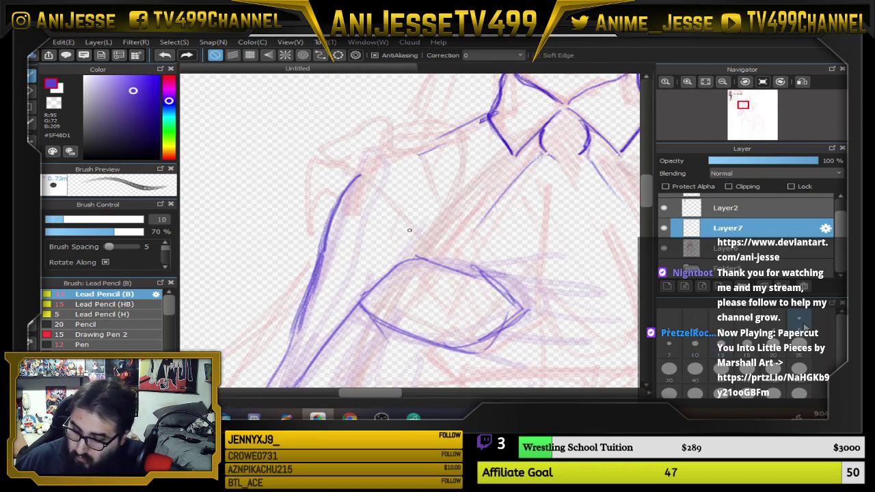
Set the pencil size to 7 and erase the arm lines where the outer edge passes the wrist
{"action": "left_click", "coordinate": [668, 345]}
{"action": "key", "text": "e"}
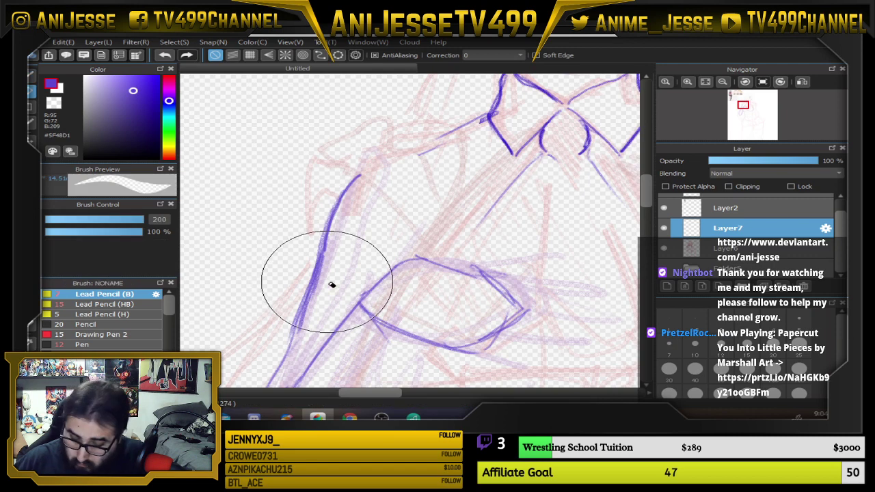
{"action": "left_click_drag", "start_coordinate": [329, 282], "coordinate": [326, 309]}
{"action": "key", "text": "b"}
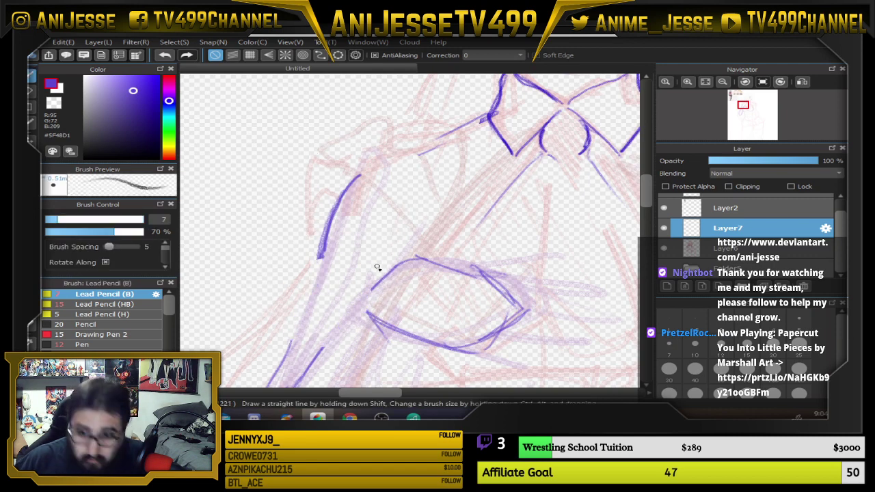
Redraw the wrist line and darken the arm's outer edge in blue down to the rounded elbow
{"action": "mouse_move", "coordinate": [393, 270]}
{"action": "left_mouse_down"}
{"action": "mouse_move", "coordinate": [314, 362]}
{"action": "mouse_move", "coordinate": [363, 299]}
{"action": "mouse_move", "coordinate": [335, 339]}
{"action": "left_mouse_up"}
{"action": "mouse_move", "coordinate": [328, 235]}
{"action": "left_mouse_down"}
{"action": "mouse_move", "coordinate": [317, 276]}
{"action": "mouse_move", "coordinate": [324, 239]}
{"action": "mouse_move", "coordinate": [291, 341]}
{"action": "left_mouse_up"}
{"action": "left_click_drag", "start_coordinate": [335, 306], "coordinate": [396, 142]}
{"action": "left_click_drag", "start_coordinate": [384, 81], "coordinate": [295, 302]}
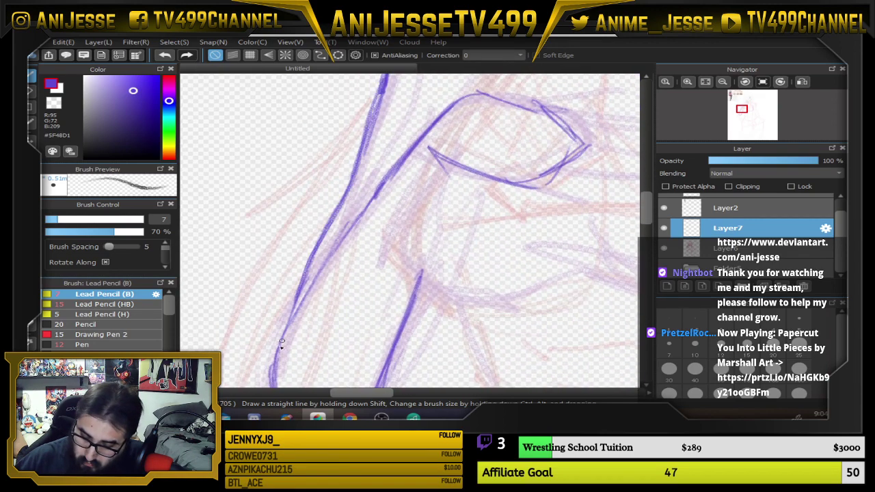
{"action": "left_click_drag", "start_coordinate": [338, 240], "coordinate": [296, 313]}
{"action": "left_click_drag", "start_coordinate": [422, 270], "coordinate": [449, 164]}
{"action": "mouse_move", "coordinate": [332, 168]}
{"action": "left_mouse_down"}
{"action": "mouse_move", "coordinate": [306, 242]}
{"action": "mouse_move", "coordinate": [314, 344]}
{"action": "mouse_move", "coordinate": [370, 350]}
{"action": "left_mouse_up"}
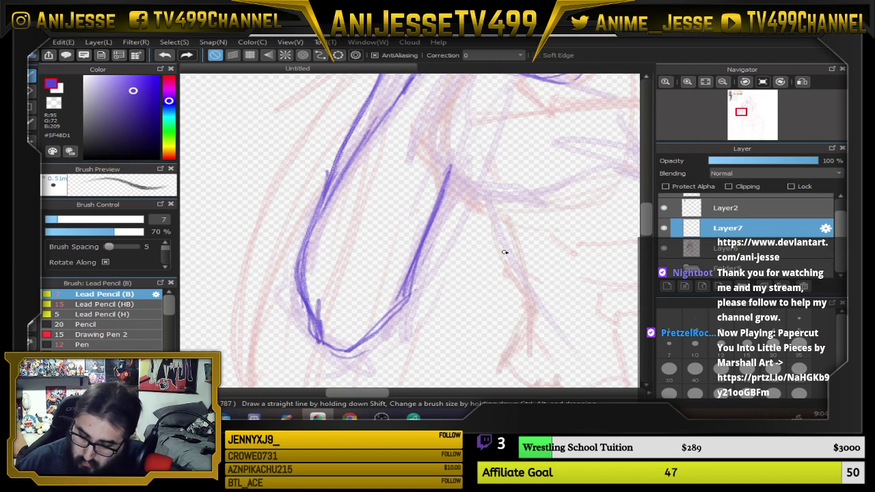
Draw the puffed sleeve cap over the bent arm's shoulder and its jagged ruffle edge down to the wrist
{"action": "scroll", "coordinate": [495, 245], "scroll_direction": "down", "scroll_amount": 2}
{"action": "left_click_drag", "start_coordinate": [480, 219], "coordinate": [266, 346]}
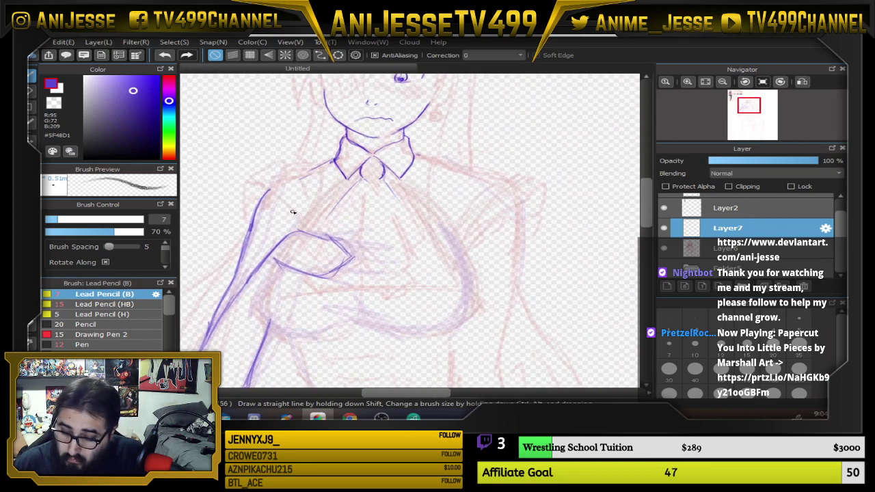
{"action": "scroll", "coordinate": [293, 207], "scroll_direction": "up", "scroll_amount": 1}
{"action": "mouse_move", "coordinate": [253, 180]}
{"action": "left_mouse_down"}
{"action": "mouse_move", "coordinate": [266, 153]}
{"action": "mouse_move", "coordinate": [246, 179]}
{"action": "mouse_move", "coordinate": [268, 212]}
{"action": "mouse_move", "coordinate": [257, 173]}
{"action": "mouse_move", "coordinate": [277, 150]}
{"action": "mouse_move", "coordinate": [352, 143]}
{"action": "mouse_move", "coordinate": [282, 150]}
{"action": "left_mouse_up"}
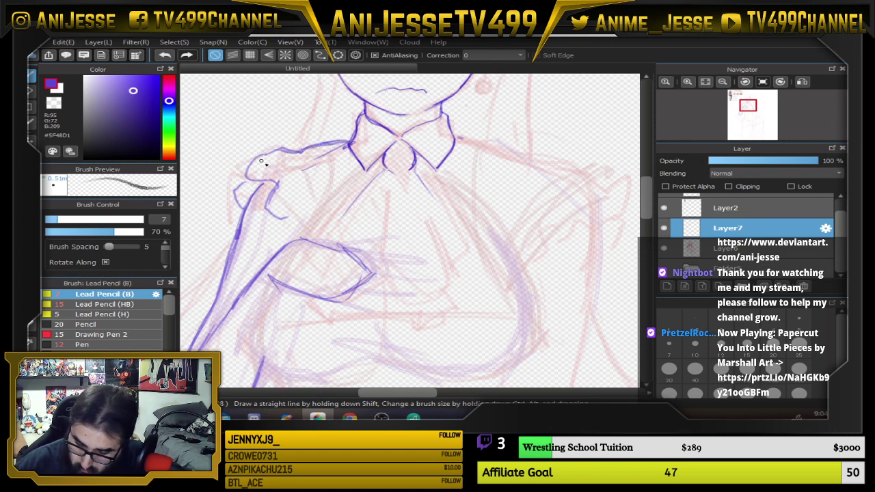
{"action": "left_click_drag", "start_coordinate": [281, 211], "coordinate": [286, 244]}
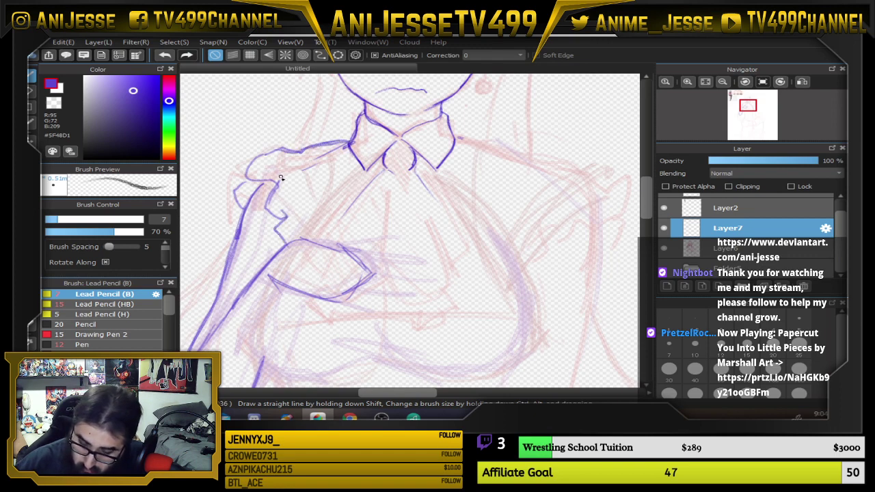
{"action": "left_click_drag", "start_coordinate": [275, 171], "coordinate": [281, 180]}
{"action": "mouse_move", "coordinate": [244, 208]}
{"action": "left_mouse_down"}
{"action": "mouse_move", "coordinate": [234, 198]}
{"action": "mouse_move", "coordinate": [251, 172]}
{"action": "left_mouse_up"}
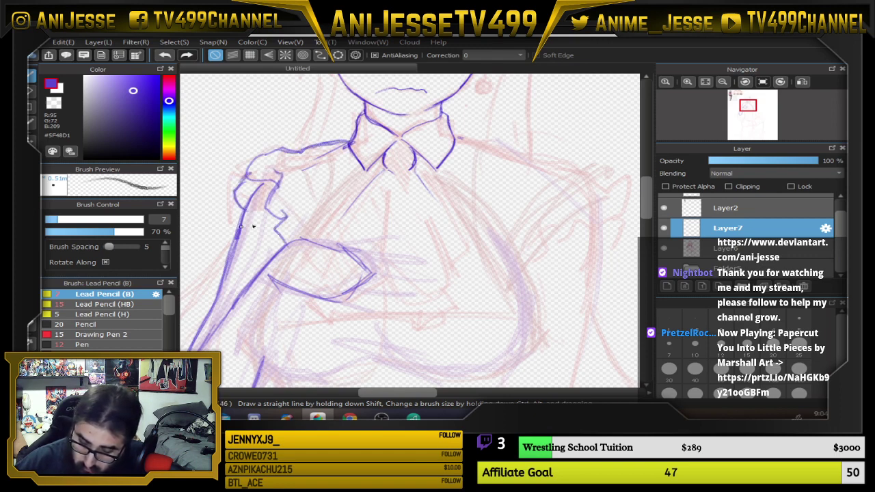
Trace the opposite shoulder line in blue from the collar outwards
{"action": "left_click_drag", "start_coordinate": [491, 253], "coordinate": [422, 275]}
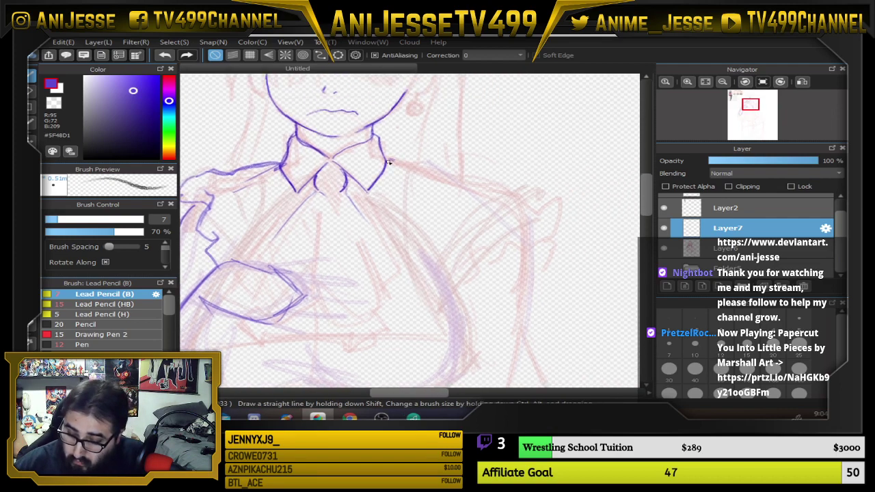
{"action": "mouse_move", "coordinate": [389, 162]}
{"action": "left_mouse_down"}
{"action": "mouse_move", "coordinate": [487, 175]}
{"action": "mouse_move", "coordinate": [418, 166]}
{"action": "left_mouse_up"}
Trace the bust's outer curve in blue from beneath the hand down to the arm, and its short edge above the hand
{"action": "scroll", "coordinate": [392, 158], "scroll_direction": "down", "scroll_amount": 6}
{"action": "left_click_drag", "start_coordinate": [371, 213], "coordinate": [355, 222]}
{"action": "scroll", "coordinate": [345, 229], "scroll_direction": "up", "scroll_amount": 8}
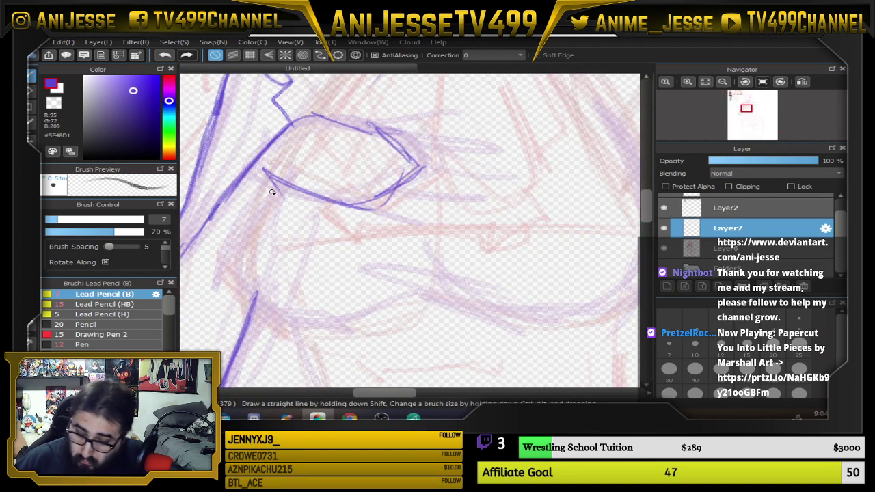
{"action": "left_click_drag", "start_coordinate": [280, 179], "coordinate": [243, 220]}
{"action": "mouse_move", "coordinate": [276, 178]}
{"action": "left_mouse_down"}
{"action": "mouse_move", "coordinate": [227, 244]}
{"action": "mouse_move", "coordinate": [252, 209]}
{"action": "mouse_move", "coordinate": [264, 301]}
{"action": "left_mouse_up"}
{"action": "mouse_move", "coordinate": [236, 255]}
{"action": "left_mouse_down"}
{"action": "mouse_move", "coordinate": [325, 319]}
{"action": "mouse_move", "coordinate": [276, 313]}
{"action": "mouse_move", "coordinate": [235, 262]}
{"action": "left_mouse_up"}
{"action": "mouse_move", "coordinate": [277, 180]}
{"action": "left_mouse_down"}
{"action": "mouse_move", "coordinate": [234, 263]}
{"action": "mouse_move", "coordinate": [240, 295]}
{"action": "left_mouse_up"}
{"action": "scroll", "coordinate": [238, 264], "scroll_direction": "up", "scroll_amount": 3}
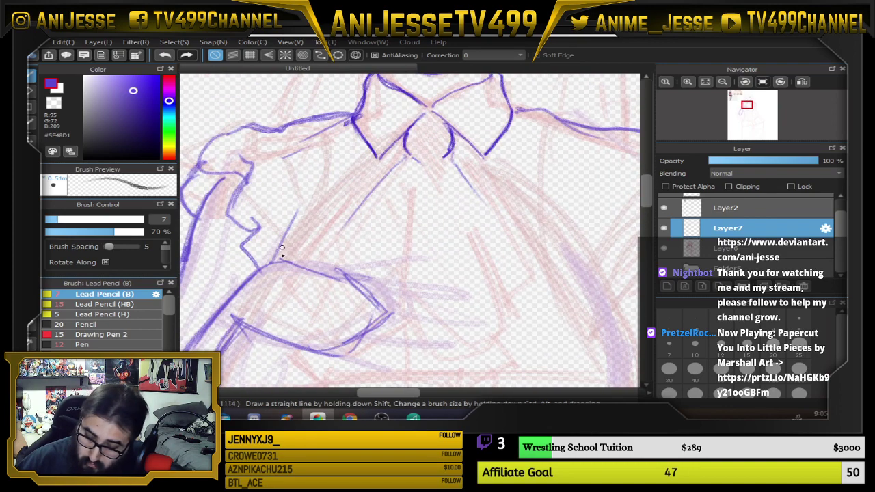
Trace the bust's underside in blue from the bent arm across the middle to the far side
{"action": "left_click_drag", "start_coordinate": [472, 205], "coordinate": [493, 106]}
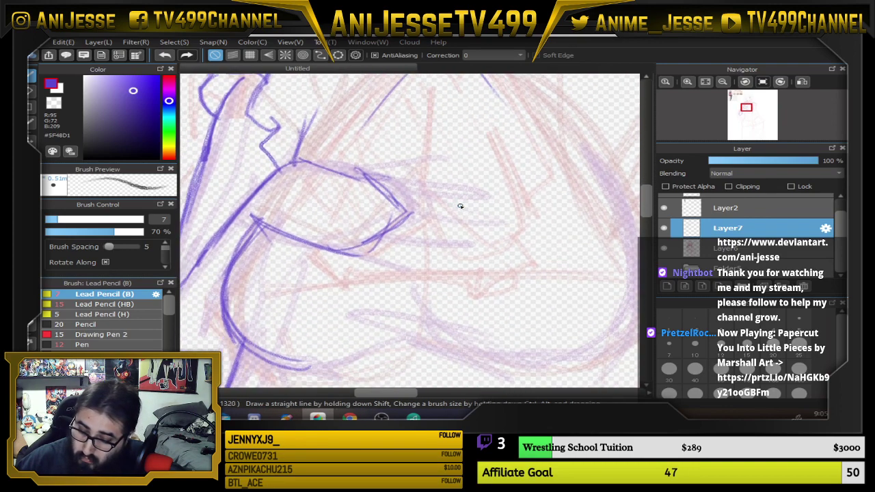
{"action": "left_click_drag", "start_coordinate": [345, 288], "coordinate": [308, 180]}
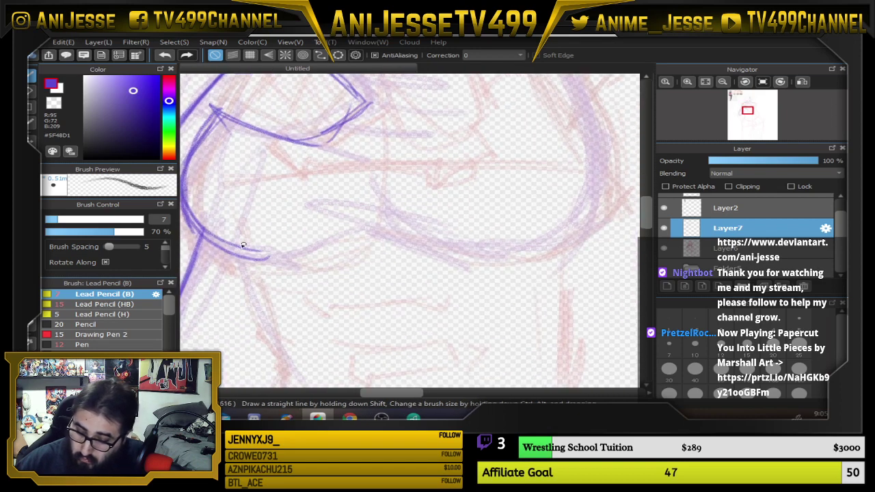
{"action": "mouse_move", "coordinate": [247, 255]}
{"action": "left_mouse_down"}
{"action": "mouse_move", "coordinate": [413, 242]}
{"action": "mouse_move", "coordinate": [457, 251]}
{"action": "mouse_move", "coordinate": [419, 246]}
{"action": "mouse_move", "coordinate": [451, 248]}
{"action": "left_mouse_up"}
{"action": "scroll", "coordinate": [448, 236], "scroll_direction": "down", "scroll_amount": 3}
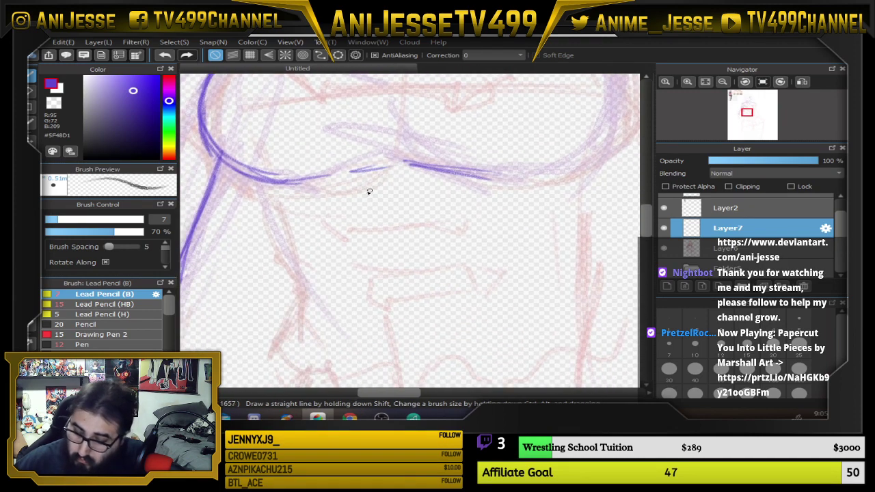
{"action": "scroll", "coordinate": [370, 195], "scroll_direction": "down", "scroll_amount": 5}
{"action": "left_click_drag", "start_coordinate": [413, 192], "coordinate": [415, 292]}
{"action": "scroll", "coordinate": [417, 292], "scroll_direction": "up", "scroll_amount": 4}
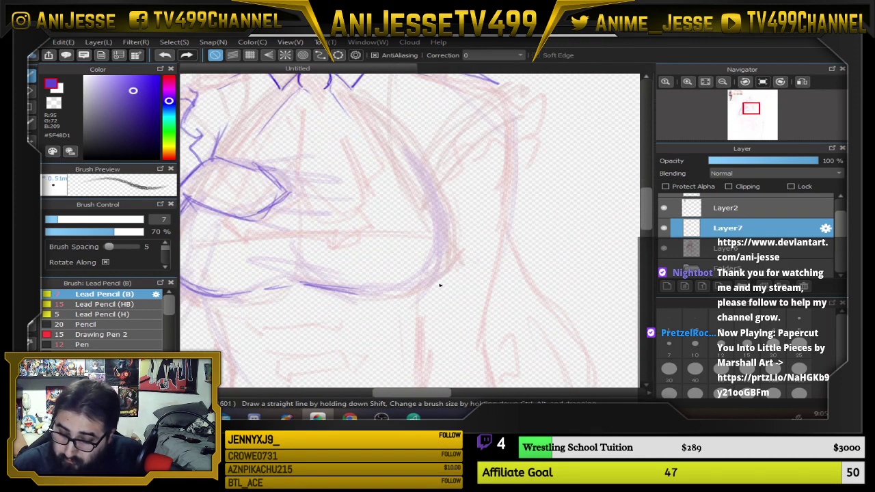
{"action": "left_click_drag", "start_coordinate": [328, 286], "coordinate": [403, 294]}
{"action": "mouse_move", "coordinate": [426, 262]}
{"action": "left_mouse_down"}
{"action": "mouse_move", "coordinate": [446, 267]}
{"action": "mouse_move", "coordinate": [524, 239]}
{"action": "left_mouse_up"}
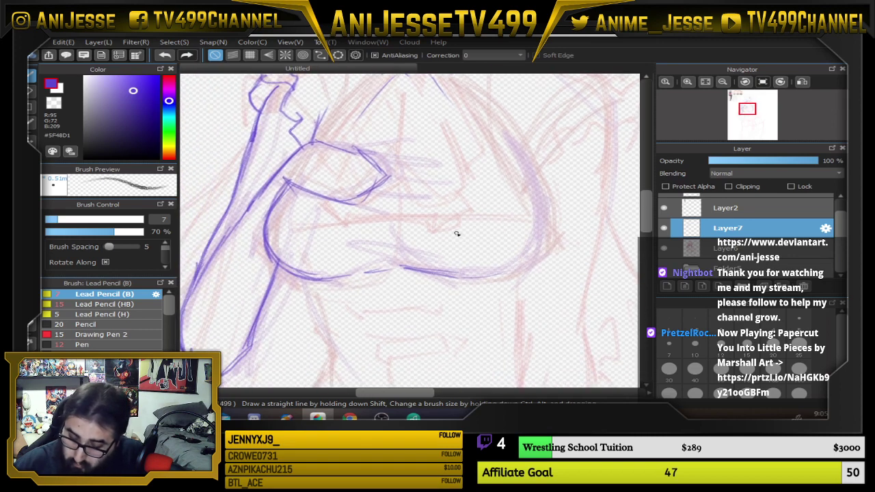
Darken the cravat's edge in blue from the knot down to the back of the hand
{"action": "mouse_move", "coordinate": [499, 199]}
{"action": "left_mouse_down"}
{"action": "mouse_move", "coordinate": [492, 222]}
{"action": "mouse_move", "coordinate": [502, 246]}
{"action": "left_mouse_up"}
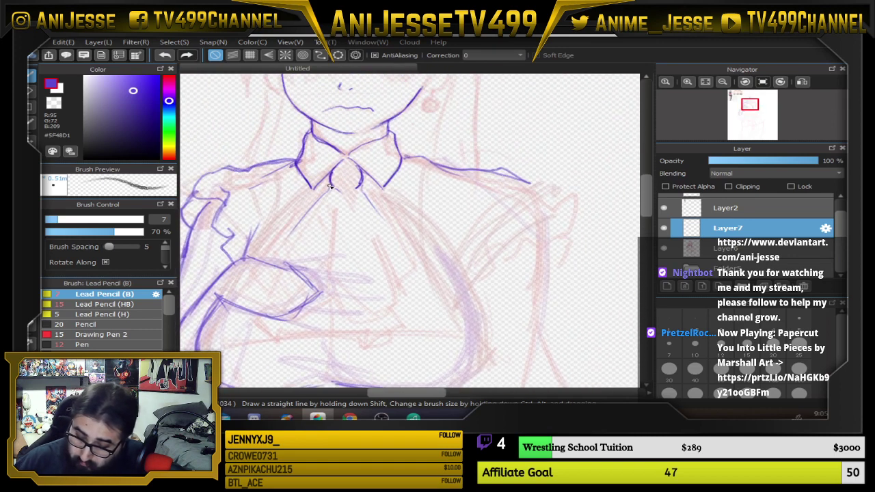
{"action": "left_click_drag", "start_coordinate": [329, 186], "coordinate": [267, 255]}
{"action": "left_click_drag", "start_coordinate": [292, 229], "coordinate": [261, 262]}
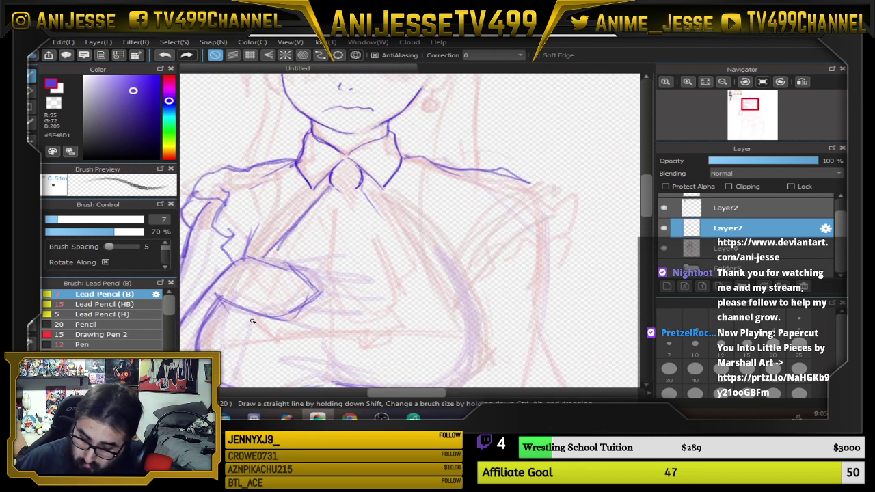
Add angular blue strokes below the hand's lower edge and around its finger end
{"action": "mouse_move", "coordinate": [237, 305]}
{"action": "left_mouse_down"}
{"action": "mouse_move", "coordinate": [279, 344]}
{"action": "mouse_move", "coordinate": [291, 339]}
{"action": "mouse_move", "coordinate": [284, 345]}
{"action": "mouse_move", "coordinate": [297, 310]}
{"action": "mouse_move", "coordinate": [326, 312]}
{"action": "left_mouse_up"}
{"action": "left_click_drag", "start_coordinate": [293, 267], "coordinate": [335, 280]}
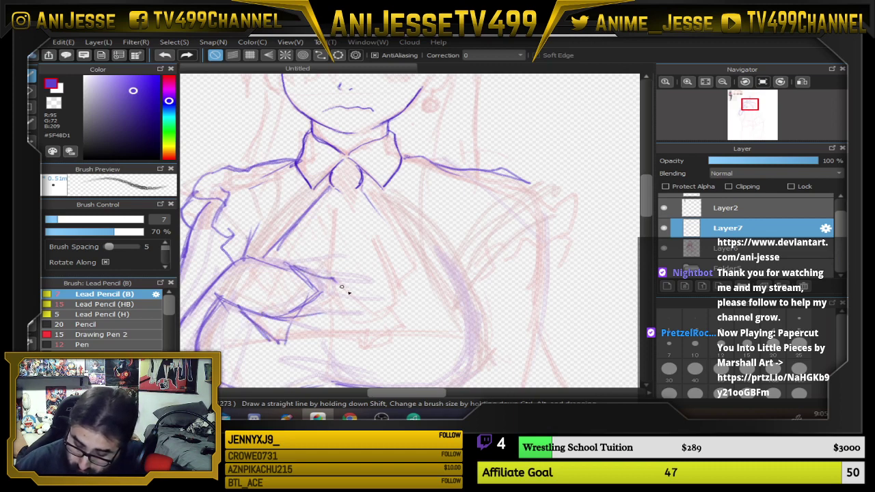
{"action": "left_click_drag", "start_coordinate": [301, 318], "coordinate": [329, 305]}
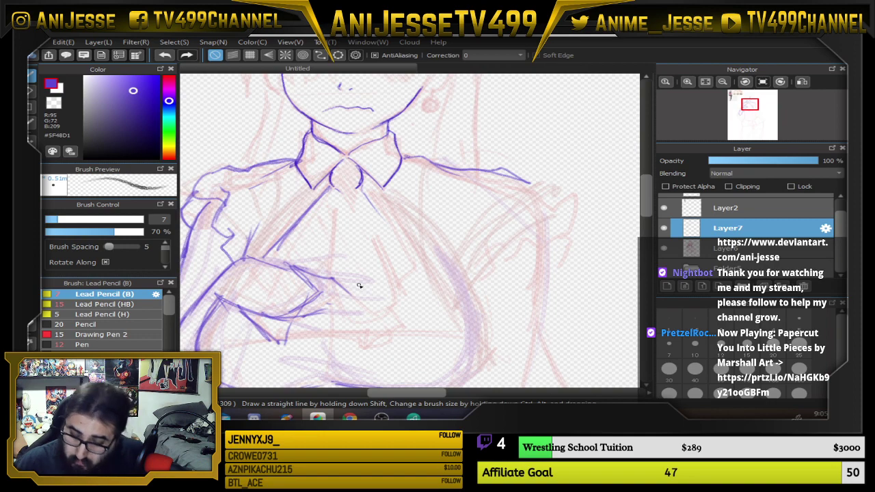
Draw the cravat's centre fold, its far edge with the stepped fold, and its wavy bottom hem in blue
{"action": "scroll", "coordinate": [356, 291], "scroll_direction": "down", "scroll_amount": 2}
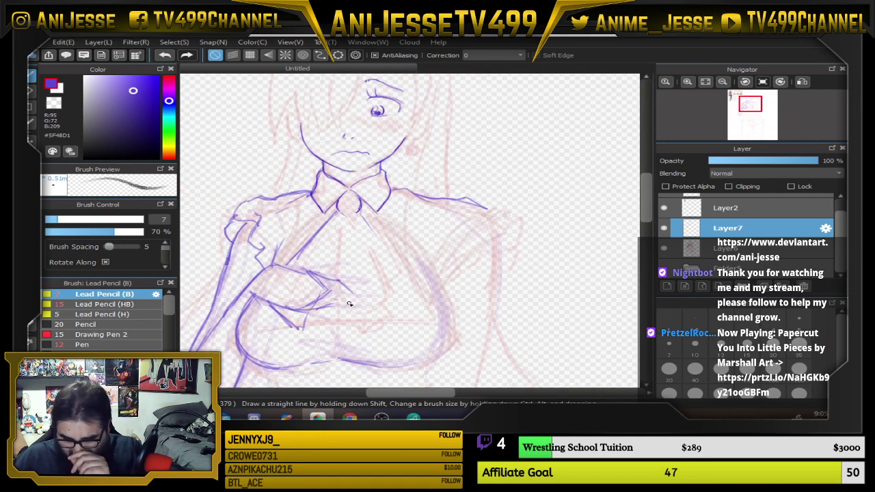
{"action": "scroll", "coordinate": [356, 301], "scroll_direction": "up", "scroll_amount": 1}
{"action": "left_click_drag", "start_coordinate": [340, 201], "coordinate": [349, 289]}
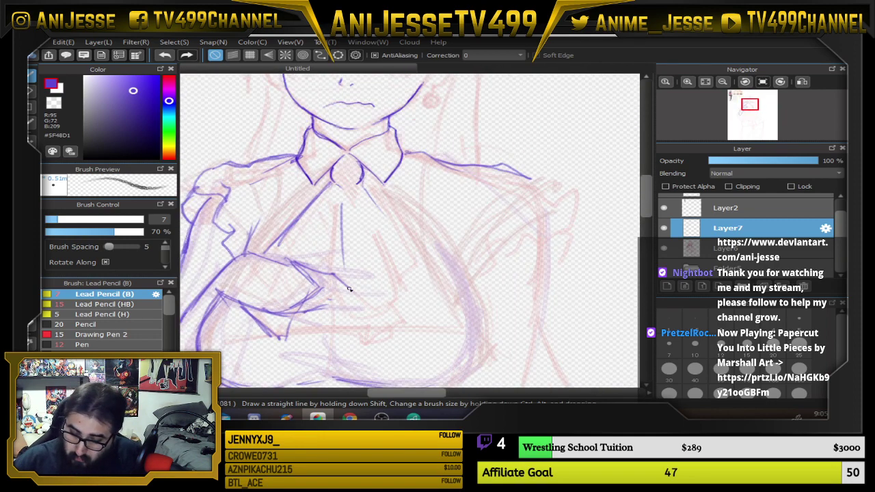
{"action": "mouse_move", "coordinate": [368, 192]}
{"action": "left_mouse_down"}
{"action": "mouse_move", "coordinate": [415, 276]}
{"action": "mouse_move", "coordinate": [400, 283]}
{"action": "left_mouse_up"}
{"action": "left_click_drag", "start_coordinate": [387, 252], "coordinate": [413, 317]}
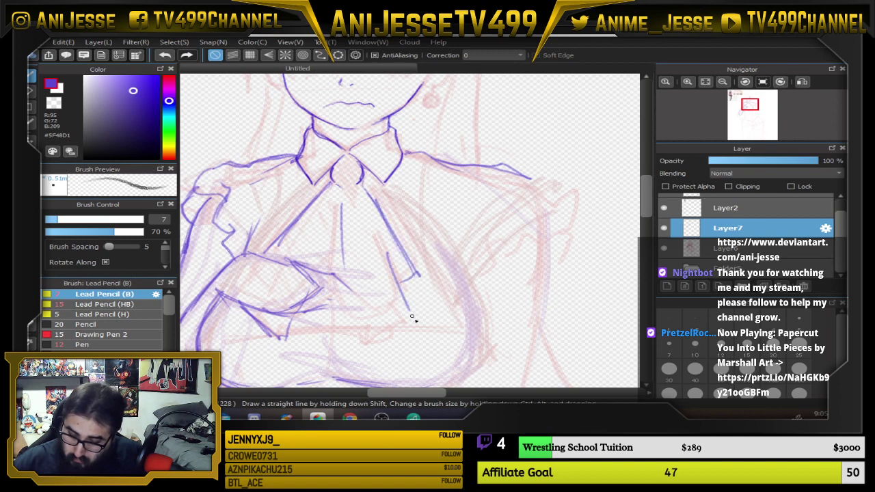
{"action": "mouse_move", "coordinate": [394, 271]}
{"action": "left_mouse_down"}
{"action": "mouse_move", "coordinate": [396, 331]}
{"action": "mouse_move", "coordinate": [349, 331]}
{"action": "mouse_move", "coordinate": [345, 320]}
{"action": "mouse_move", "coordinate": [324, 316]}
{"action": "left_mouse_up"}
{"action": "mouse_move", "coordinate": [372, 236]}
{"action": "left_mouse_down"}
{"action": "mouse_move", "coordinate": [407, 311]}
{"action": "mouse_move", "coordinate": [418, 276]}
{"action": "left_mouse_up"}
{"action": "left_click_drag", "start_coordinate": [357, 186], "coordinate": [409, 259]}
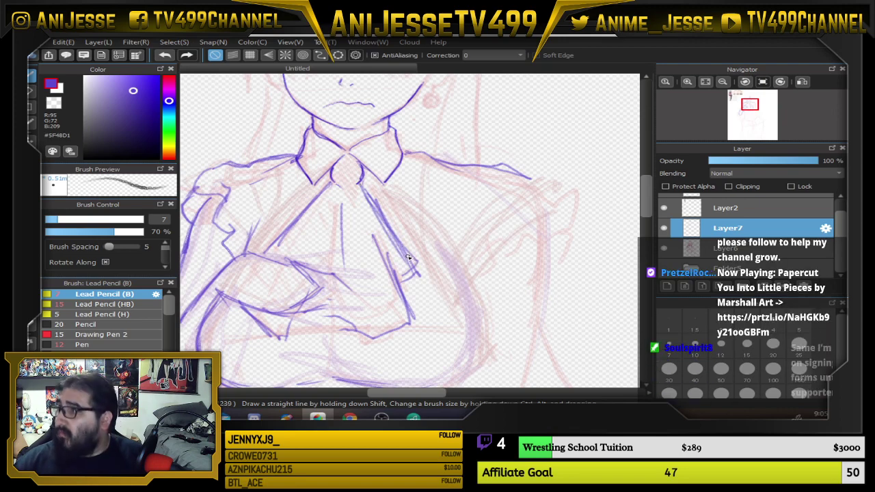
Erase the outer end of the shoulder line opposite the bent arm
{"action": "scroll", "coordinate": [400, 218], "scroll_direction": "down", "scroll_amount": 2}
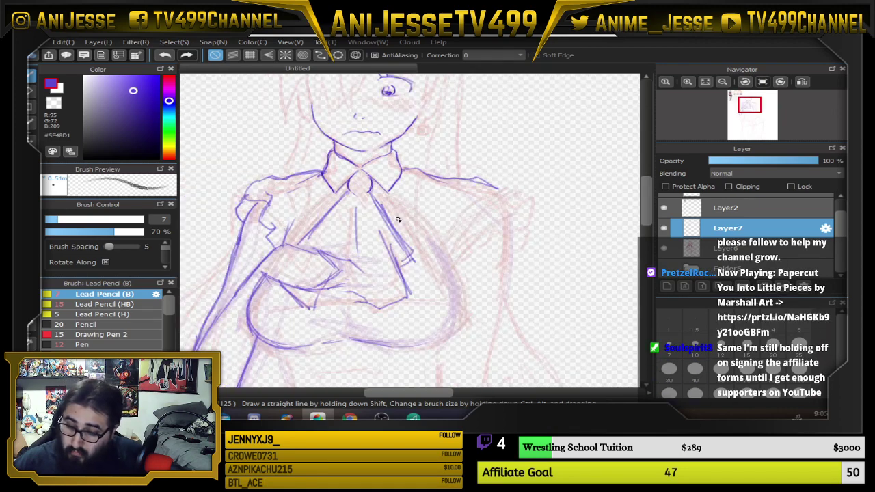
{"action": "left_click_drag", "start_coordinate": [426, 228], "coordinate": [414, 234]}
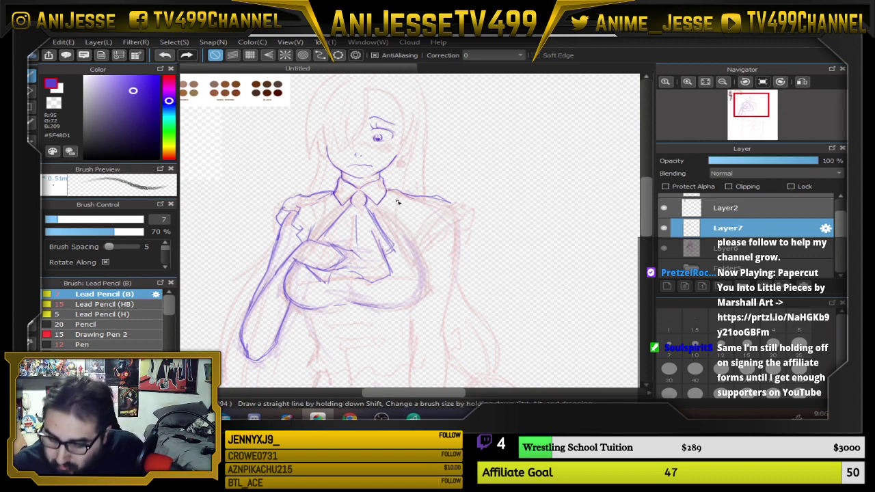
{"action": "scroll", "coordinate": [411, 199], "scroll_direction": "up", "scroll_amount": 2}
{"action": "key", "text": "e"}
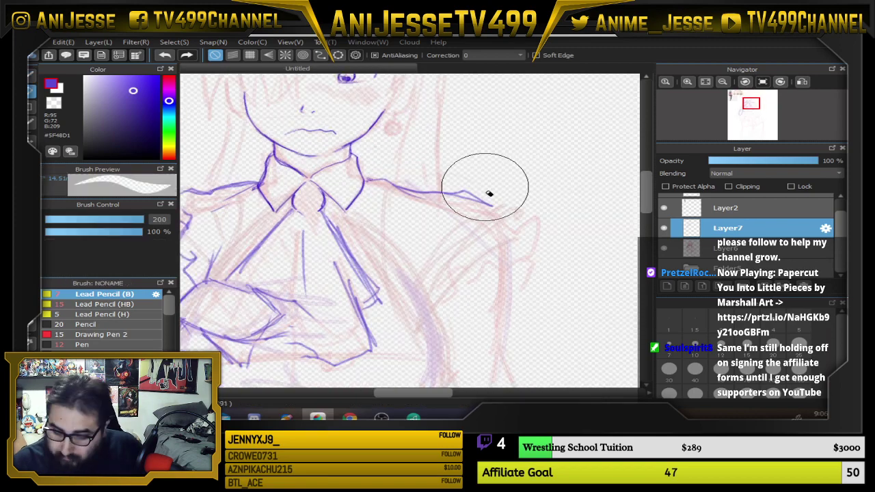
{"action": "mouse_move", "coordinate": [490, 196]}
{"action": "left_mouse_down"}
{"action": "mouse_move", "coordinate": [463, 207]}
{"action": "mouse_move", "coordinate": [469, 219]}
{"action": "left_mouse_up"}
{"action": "key", "text": "e"}
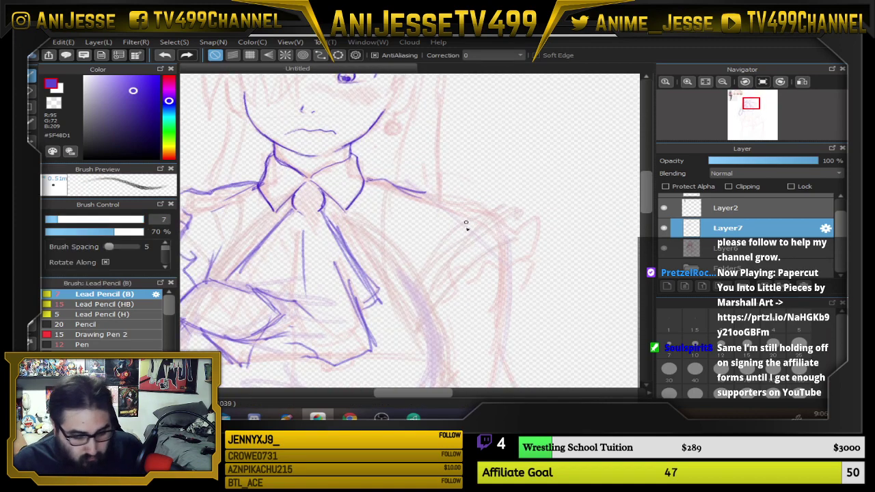
Reinforce the bust's underside curve in blue and erase the stray lines along its outer edge opposite the bent arm
{"action": "mouse_move", "coordinate": [482, 319]}
{"action": "left_mouse_down"}
{"action": "mouse_move", "coordinate": [462, 141]}
{"action": "mouse_move", "coordinate": [416, 141]}
{"action": "mouse_move", "coordinate": [424, 179]}
{"action": "mouse_move", "coordinate": [407, 236]}
{"action": "mouse_move", "coordinate": [334, 266]}
{"action": "mouse_move", "coordinate": [433, 225]}
{"action": "mouse_move", "coordinate": [430, 234]}
{"action": "mouse_move", "coordinate": [424, 149]}
{"action": "mouse_move", "coordinate": [411, 236]}
{"action": "mouse_move", "coordinate": [335, 265]}
{"action": "mouse_move", "coordinate": [264, 250]}
{"action": "mouse_move", "coordinate": [408, 247]}
{"action": "left_mouse_up"}
{"action": "left_click_drag", "start_coordinate": [272, 246], "coordinate": [356, 262]}
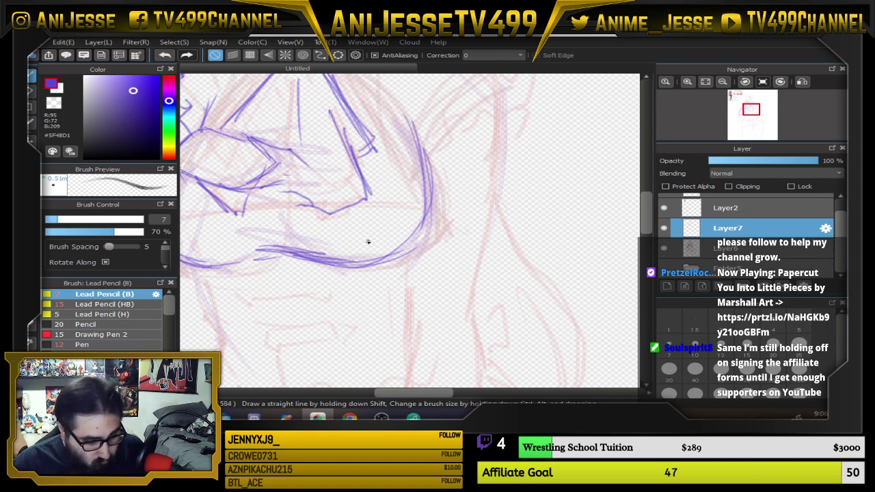
{"action": "key", "text": "e"}
{"action": "mouse_move", "coordinate": [433, 248]}
{"action": "left_mouse_down"}
{"action": "mouse_move", "coordinate": [440, 254]}
{"action": "mouse_move", "coordinate": [460, 209]}
{"action": "mouse_move", "coordinate": [459, 186]}
{"action": "left_mouse_up"}
{"action": "key", "text": "b"}
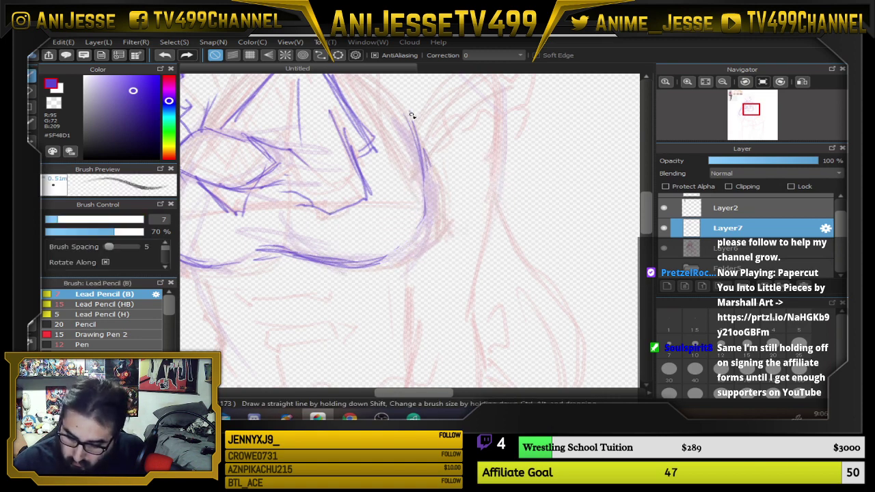
Try to sketch the shoulder line and ruffled sleeve opposite the bent arm in blue
{"action": "mouse_move", "coordinate": [411, 114]}
{"action": "left_mouse_down"}
{"action": "mouse_move", "coordinate": [431, 196]}
{"action": "mouse_move", "coordinate": [400, 255]}
{"action": "mouse_move", "coordinate": [429, 197]}
{"action": "mouse_move", "coordinate": [429, 118]}
{"action": "mouse_move", "coordinate": [430, 254]}
{"action": "mouse_move", "coordinate": [407, 234]}
{"action": "mouse_move", "coordinate": [427, 318]}
{"action": "mouse_move", "coordinate": [452, 261]}
{"action": "mouse_move", "coordinate": [514, 273]}
{"action": "mouse_move", "coordinate": [514, 294]}
{"action": "left_mouse_up"}
{"action": "left_click_drag", "start_coordinate": [400, 173], "coordinate": [476, 191]}
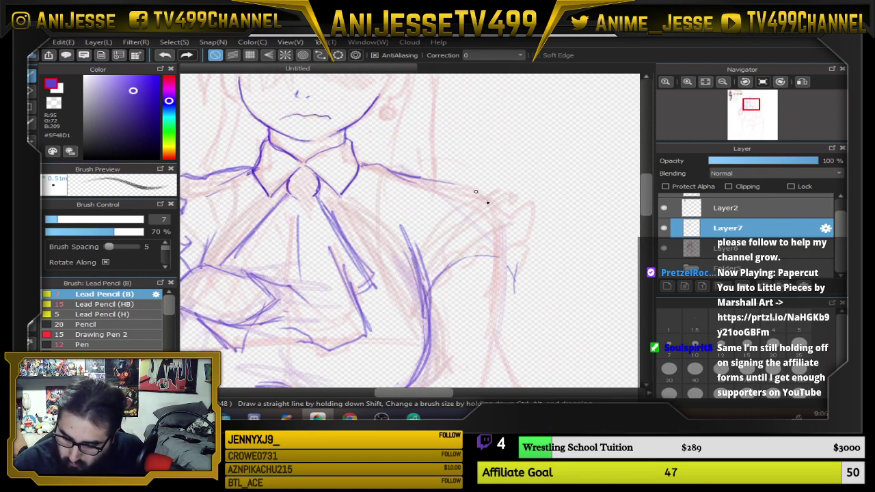
{"action": "mouse_move", "coordinate": [415, 258]}
{"action": "left_mouse_down"}
{"action": "mouse_move", "coordinate": [421, 269]}
{"action": "mouse_move", "coordinate": [462, 250]}
{"action": "mouse_move", "coordinate": [456, 260]}
{"action": "mouse_move", "coordinate": [488, 251]}
{"action": "left_mouse_up"}
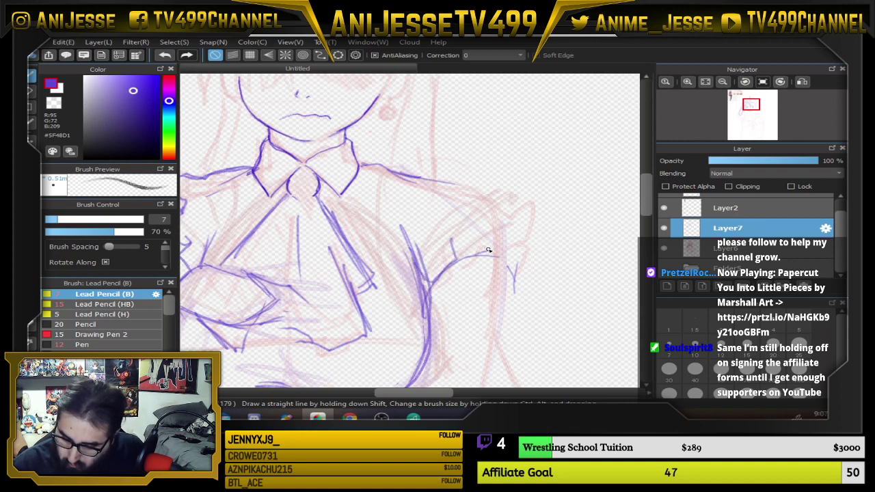
{"action": "mouse_move", "coordinate": [484, 217]}
{"action": "left_mouse_down"}
{"action": "mouse_move", "coordinate": [490, 250]}
{"action": "mouse_move", "coordinate": [513, 263]}
{"action": "mouse_move", "coordinate": [530, 233]}
{"action": "mouse_move", "coordinate": [480, 190]}
{"action": "left_mouse_up"}
{"action": "scroll", "coordinate": [366, 164], "scroll_direction": "down", "scroll_amount": 2}
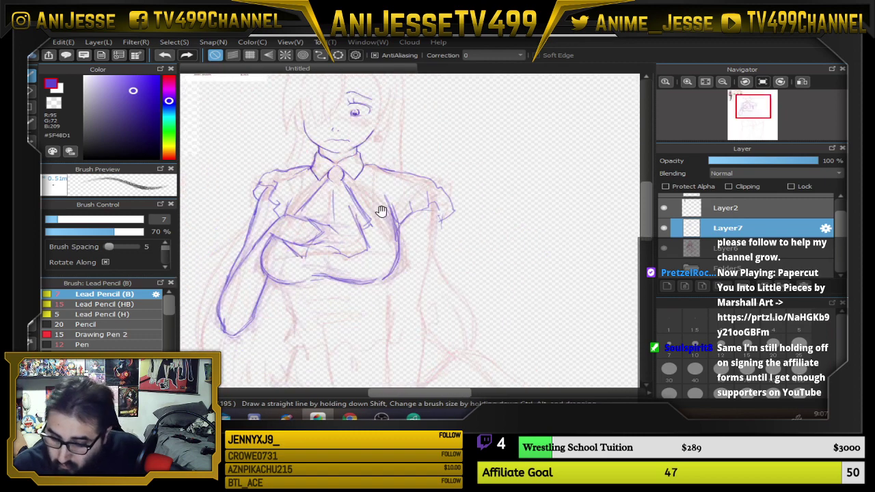
{"action": "left_click_drag", "start_coordinate": [383, 212], "coordinate": [438, 213]}
{"action": "scroll", "coordinate": [413, 239], "scroll_direction": "down", "scroll_amount": 2}
{"action": "scroll", "coordinate": [437, 213], "scroll_direction": "up", "scroll_amount": 2}
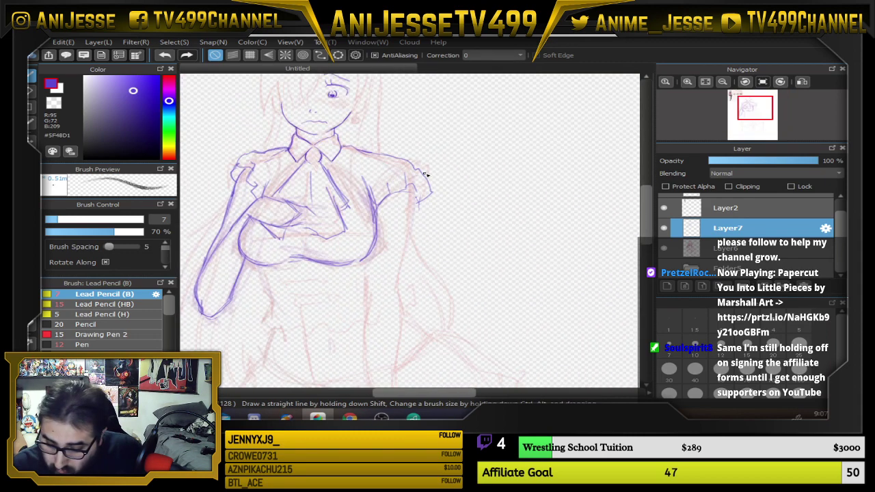
Undo the shoulder and ruffled sleeve strokes opposite the bent arm
{"action": "key", "text": "ctrl+z"}
{"action": "key", "text": "ctrl+z"}
{"action": "key", "text": "ctrl+z"}
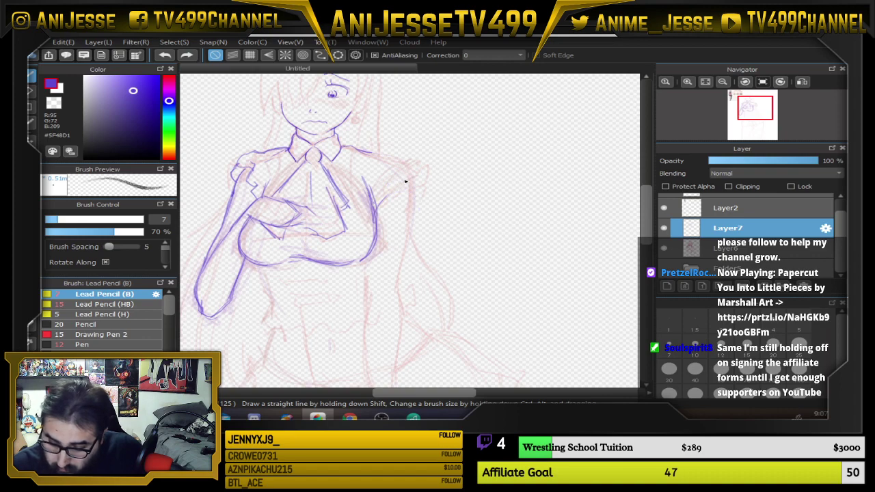
{"action": "key", "text": "ctrl+z"}
{"action": "key", "text": "ctrl+z"}
Examine the character reference's blouse and waist alongside the rough sketch of the torso
{"action": "scroll", "coordinate": [391, 189], "scroll_direction": "down", "scroll_amount": 2}
{"action": "scroll", "coordinate": [376, 247], "scroll_direction": "up", "scroll_amount": 3}
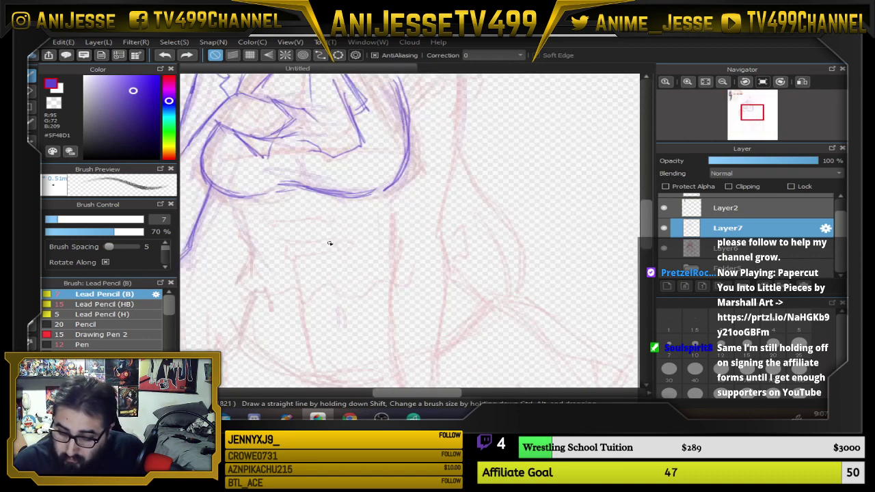
{"action": "scroll", "coordinate": [261, 216], "scroll_direction": "down", "scroll_amount": 4}
{"action": "left_click_drag", "start_coordinate": [284, 213], "coordinate": [399, 251]}
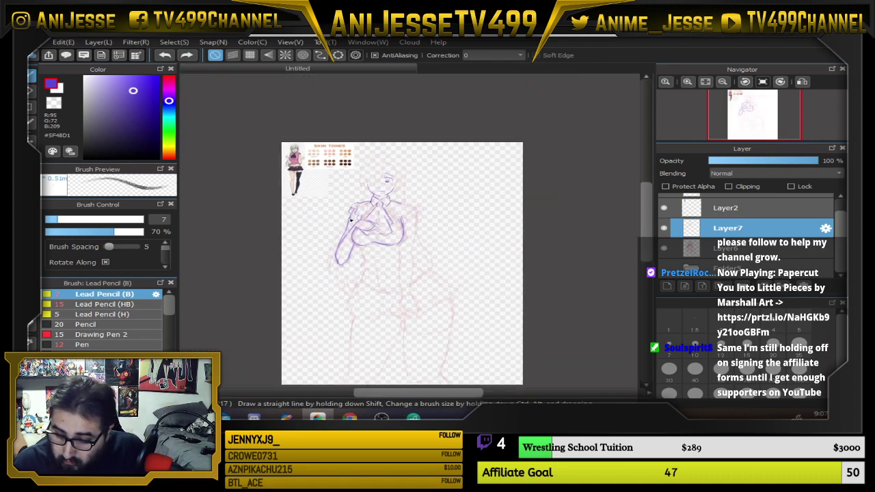
{"action": "scroll", "coordinate": [352, 220], "scroll_direction": "up", "scroll_amount": 3}
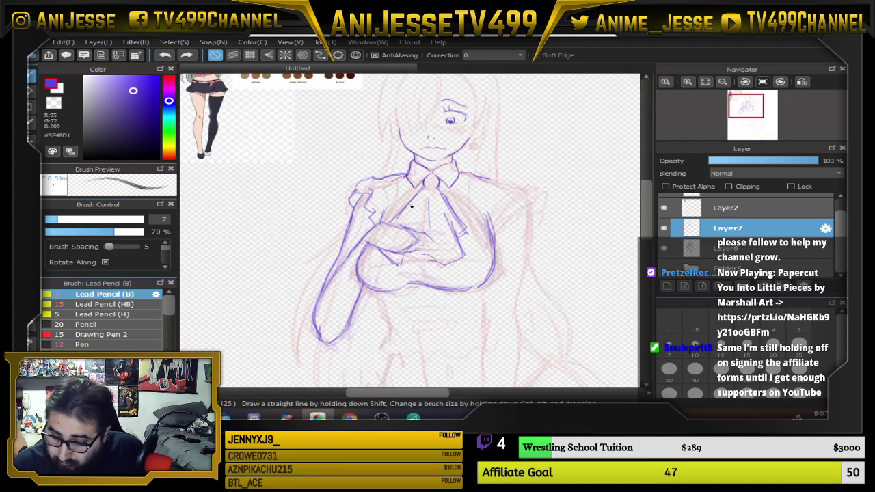
{"action": "left_click_drag", "start_coordinate": [259, 131], "coordinate": [320, 239]}
{"action": "scroll", "coordinate": [234, 162], "scroll_direction": "up", "scroll_amount": 2}
{"action": "scroll", "coordinate": [234, 162], "scroll_direction": "up", "scroll_amount": 2}
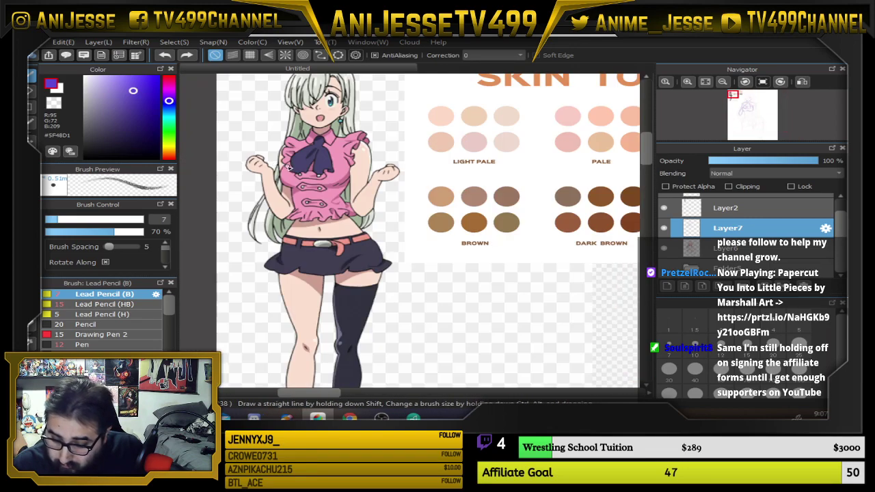
{"action": "scroll", "coordinate": [337, 245], "scroll_direction": "down", "scroll_amount": 5}
{"action": "scroll", "coordinate": [355, 225], "scroll_direction": "up", "scroll_amount": 4}
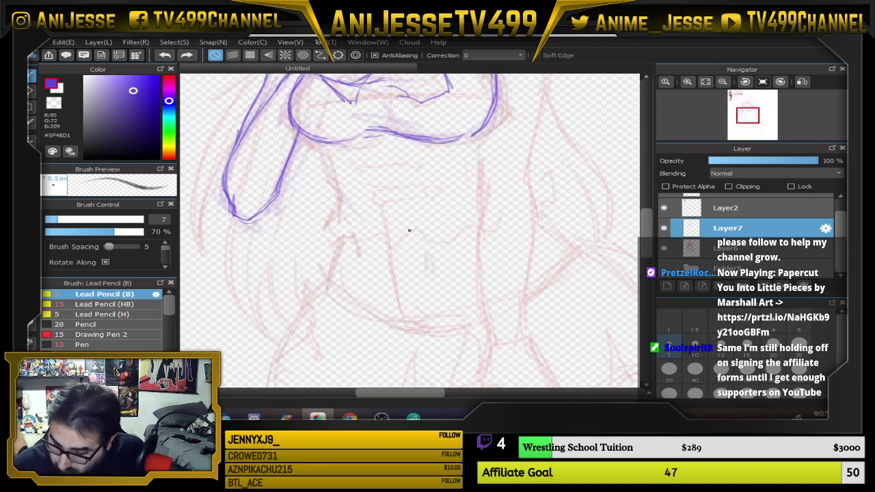
Draw the torso's side line below the bust and the blouse's wavy ruffled hem across the waist in blue
{"action": "mouse_move", "coordinate": [324, 142]}
{"action": "left_mouse_down"}
{"action": "mouse_move", "coordinate": [354, 207]}
{"action": "mouse_move", "coordinate": [330, 224]}
{"action": "mouse_move", "coordinate": [358, 221]}
{"action": "mouse_move", "coordinate": [383, 250]}
{"action": "mouse_move", "coordinate": [362, 228]}
{"action": "mouse_move", "coordinate": [335, 232]}
{"action": "left_mouse_up"}
{"action": "mouse_move", "coordinate": [396, 236]}
{"action": "left_mouse_down"}
{"action": "mouse_move", "coordinate": [416, 244]}
{"action": "mouse_move", "coordinate": [448, 239]}
{"action": "left_mouse_up"}
{"action": "left_click_drag", "start_coordinate": [551, 205], "coordinate": [519, 239]}
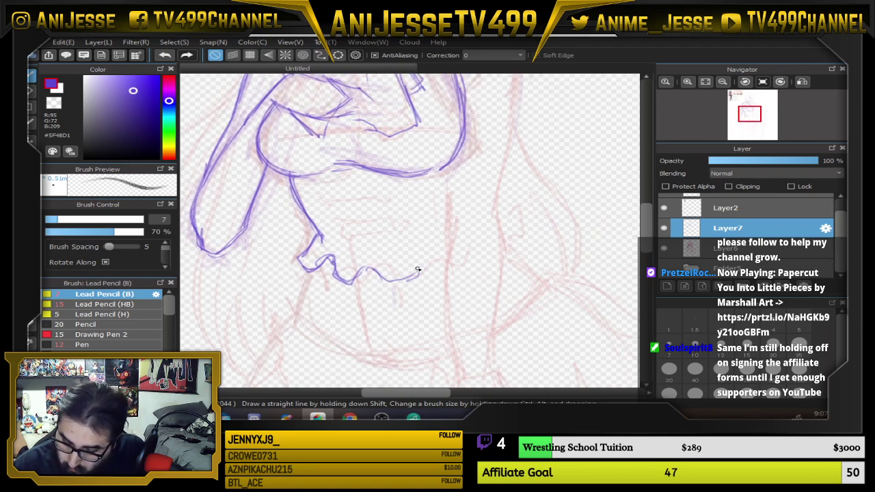
{"action": "mouse_move", "coordinate": [420, 259]}
{"action": "left_mouse_down"}
{"action": "mouse_move", "coordinate": [445, 262]}
{"action": "mouse_move", "coordinate": [381, 273]}
{"action": "left_mouse_up"}
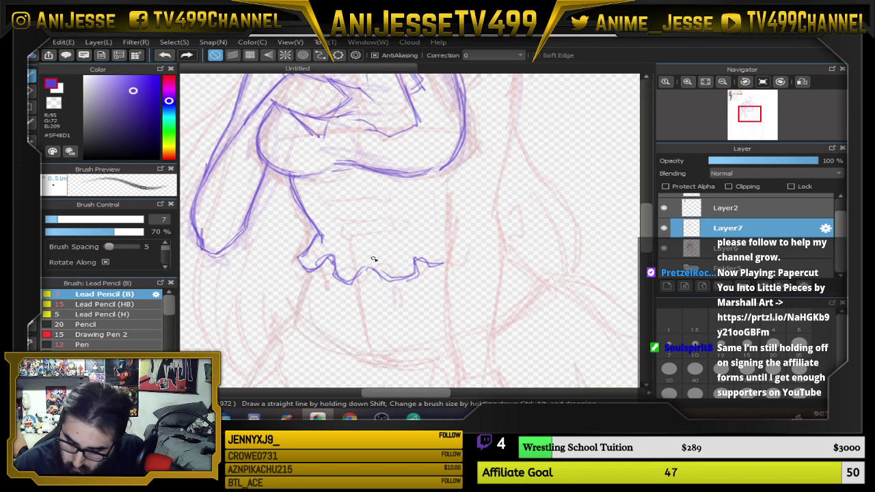
{"action": "left_click_drag", "start_coordinate": [428, 244], "coordinate": [458, 296]}
Add short horizontal blue fold lines across the blouse between the bust and the ruffled hem
{"action": "left_click_drag", "start_coordinate": [328, 186], "coordinate": [448, 203]}
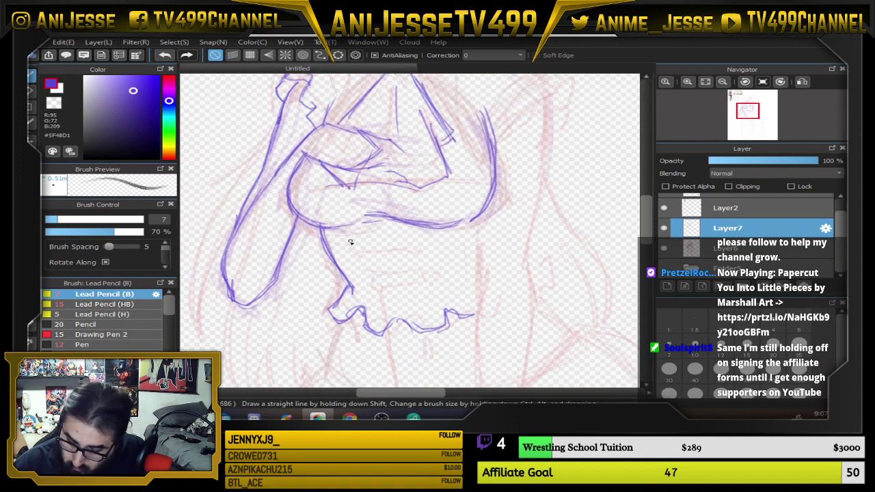
{"action": "left_click_drag", "start_coordinate": [346, 242], "coordinate": [419, 231]}
{"action": "left_click_drag", "start_coordinate": [361, 274], "coordinate": [413, 270]}
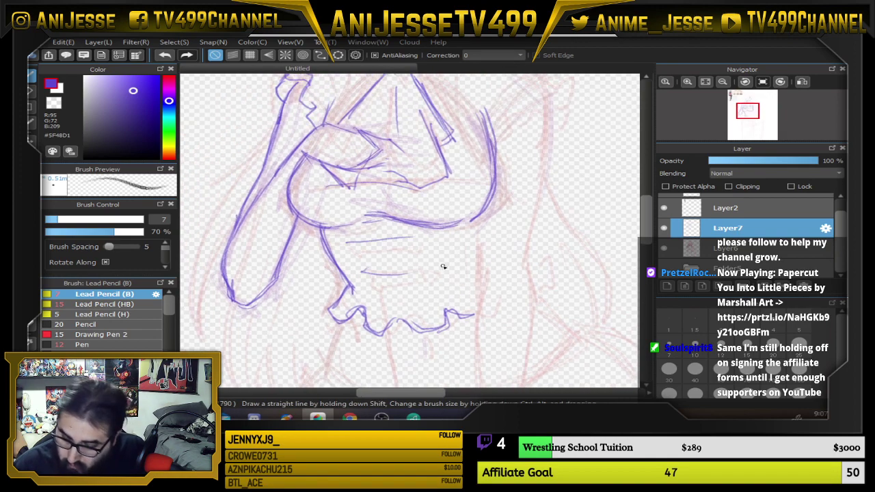
{"action": "scroll", "coordinate": [445, 266], "scroll_direction": "down", "scroll_amount": 4}
{"action": "scroll", "coordinate": [454, 263], "scroll_direction": "up", "scroll_amount": 4}
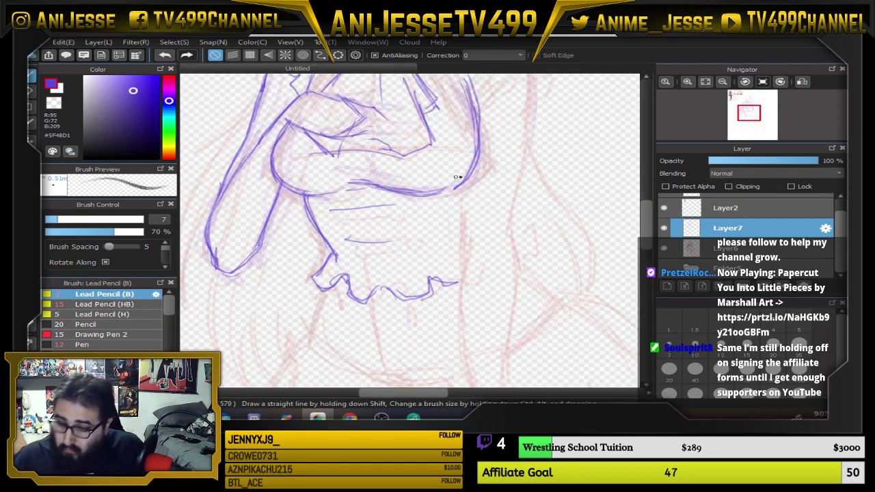
Examine the whole figure and compare the traced torso with the rough sketch's waist and legs
{"action": "scroll", "coordinate": [402, 293], "scroll_direction": "down", "scroll_amount": 4}
{"action": "left_click_drag", "start_coordinate": [379, 161], "coordinate": [381, 182]}
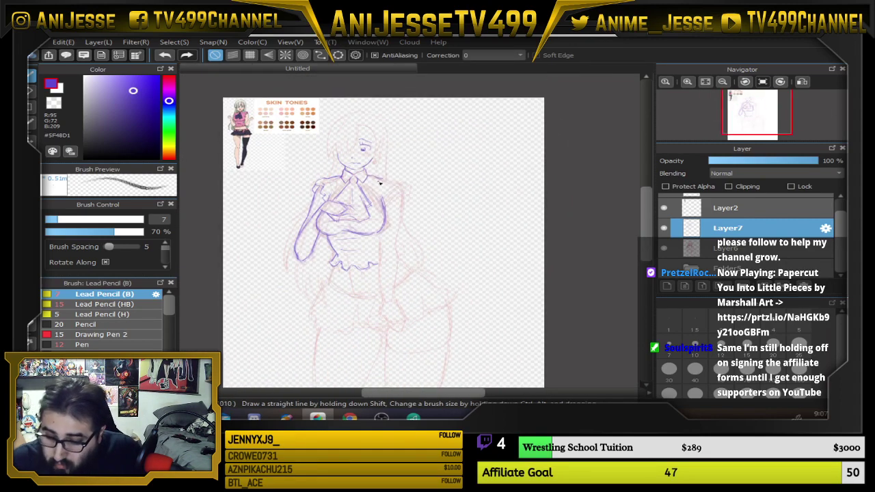
{"action": "scroll", "coordinate": [387, 290], "scroll_direction": "up", "scroll_amount": 3}
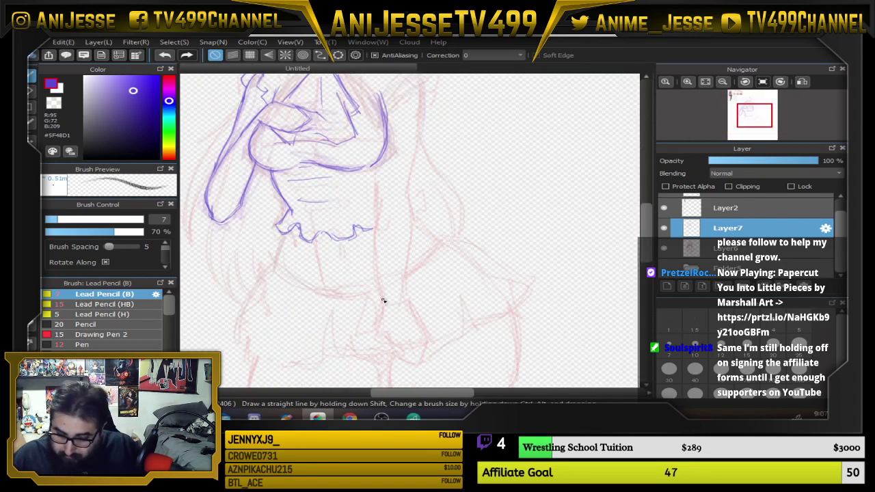
{"action": "scroll", "coordinate": [382, 305], "scroll_direction": "up", "scroll_amount": 1}
{"action": "scroll", "coordinate": [371, 297], "scroll_direction": "down", "scroll_amount": 4}
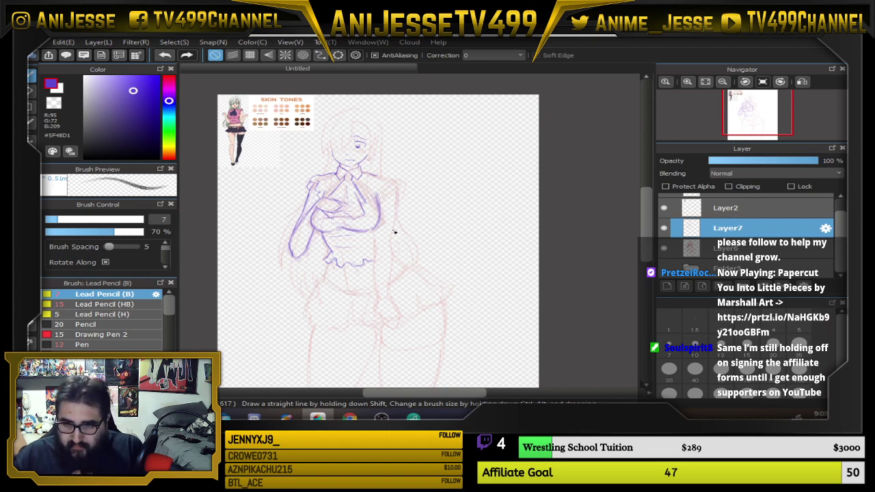
{"action": "scroll", "coordinate": [398, 172], "scroll_direction": "up", "scroll_amount": 3}
{"action": "scroll", "coordinate": [383, 168], "scroll_direction": "down", "scroll_amount": 1}
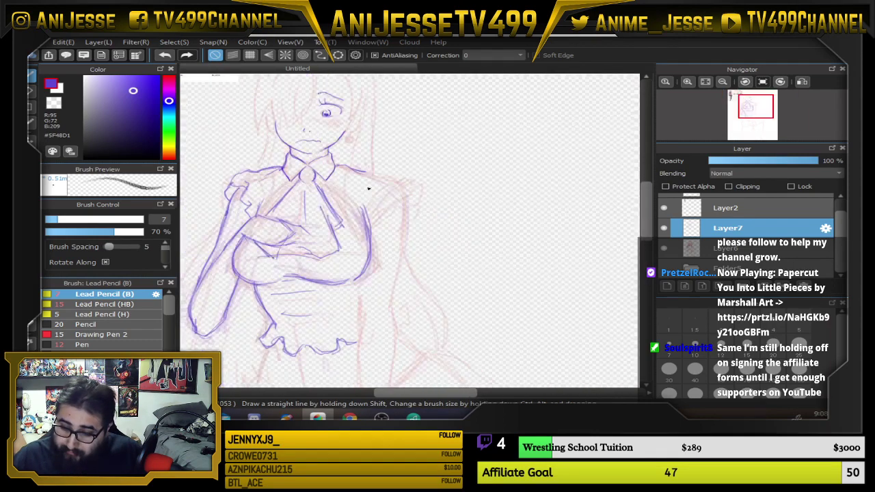
{"action": "mouse_move", "coordinate": [403, 216]}
{"action": "left_mouse_down"}
{"action": "mouse_move", "coordinate": [459, 100]}
{"action": "mouse_move", "coordinate": [482, 189]}
{"action": "mouse_move", "coordinate": [406, 187]}
{"action": "left_mouse_up"}
{"action": "scroll", "coordinate": [483, 189], "scroll_direction": "down", "scroll_amount": 3}
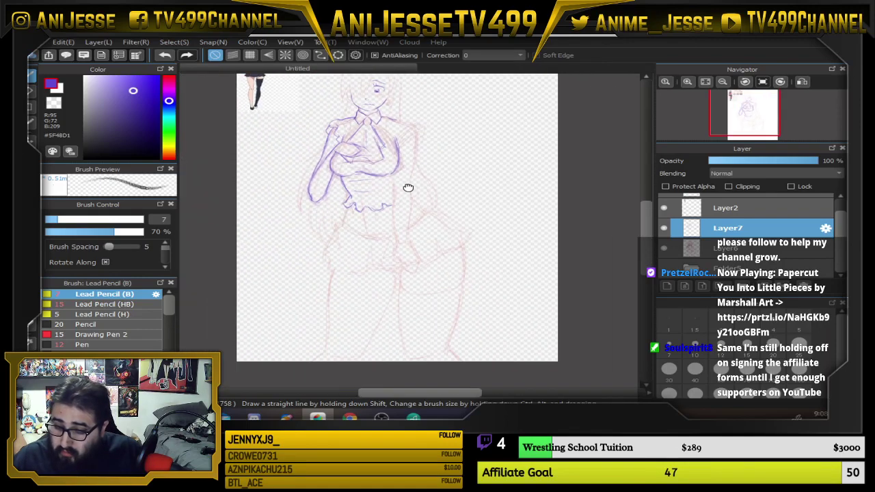
Draw the hip line on the bent arm's side and the curved upper edge of the skirt's waistband in blue
{"action": "scroll", "coordinate": [371, 221], "scroll_direction": "up", "scroll_amount": 5}
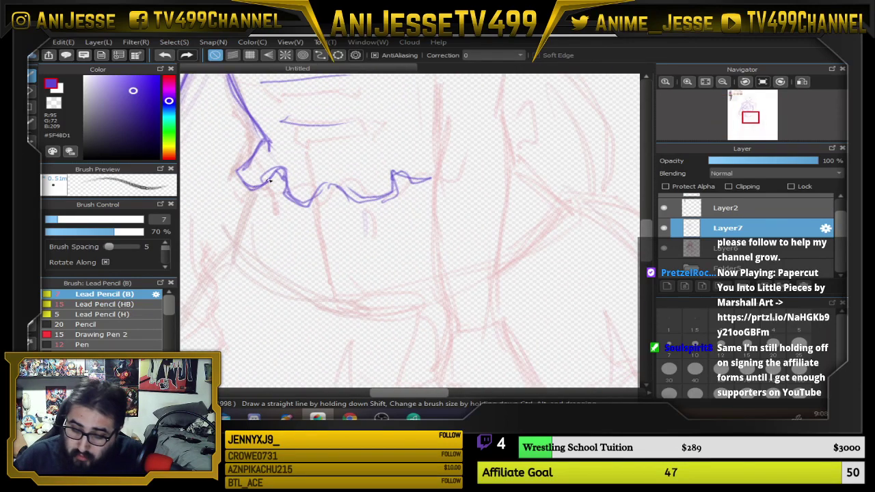
{"action": "mouse_move", "coordinate": [232, 253]}
{"action": "left_mouse_down"}
{"action": "mouse_move", "coordinate": [277, 173]}
{"action": "mouse_move", "coordinate": [232, 240]}
{"action": "mouse_move", "coordinate": [268, 282]}
{"action": "left_mouse_up"}
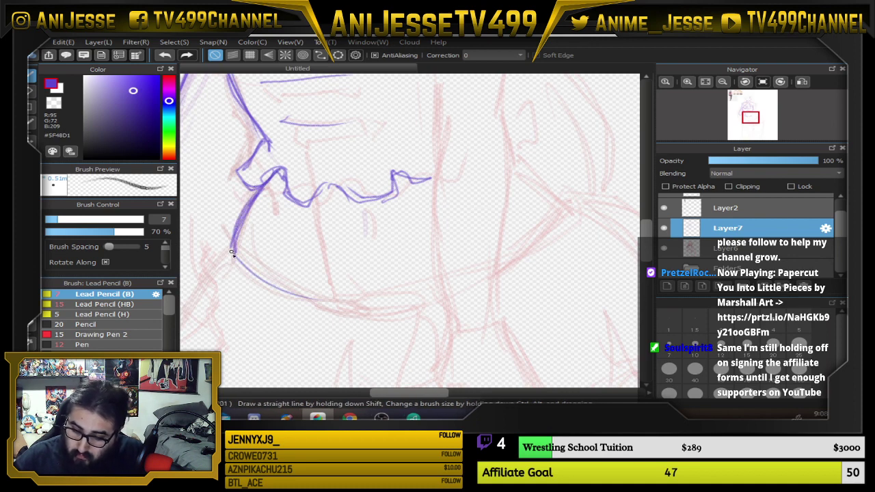
{"action": "left_click_drag", "start_coordinate": [234, 255], "coordinate": [421, 303]}
{"action": "left_click_drag", "start_coordinate": [329, 305], "coordinate": [503, 263]}
Draw the opposite hip line and the stepped blouse hem edge above it, undoing the side line above the hem
{"action": "mouse_move", "coordinate": [588, 191]}
{"action": "left_mouse_down"}
{"action": "mouse_move", "coordinate": [524, 295]}
{"action": "mouse_move", "coordinate": [464, 186]}
{"action": "left_mouse_up"}
{"action": "left_click_drag", "start_coordinate": [461, 151], "coordinate": [473, 219]}
{"action": "left_click_drag", "start_coordinate": [473, 254], "coordinate": [484, 191]}
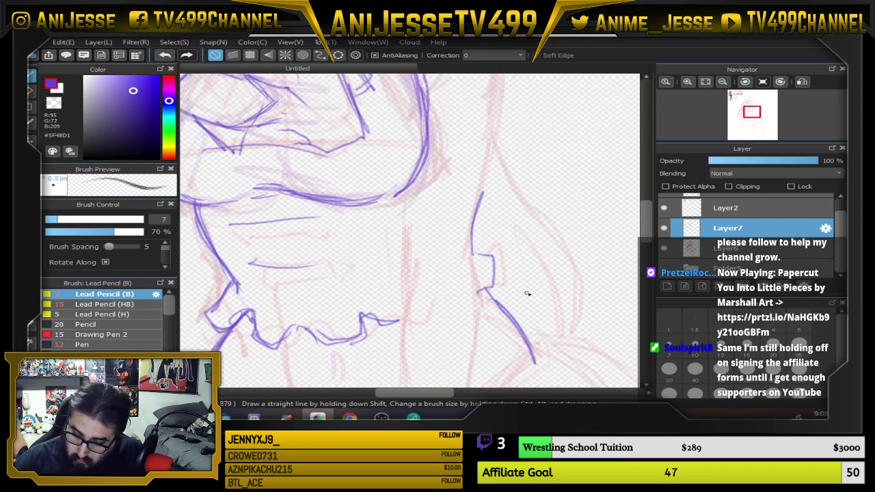
{"action": "key", "text": "ctrl+z"}
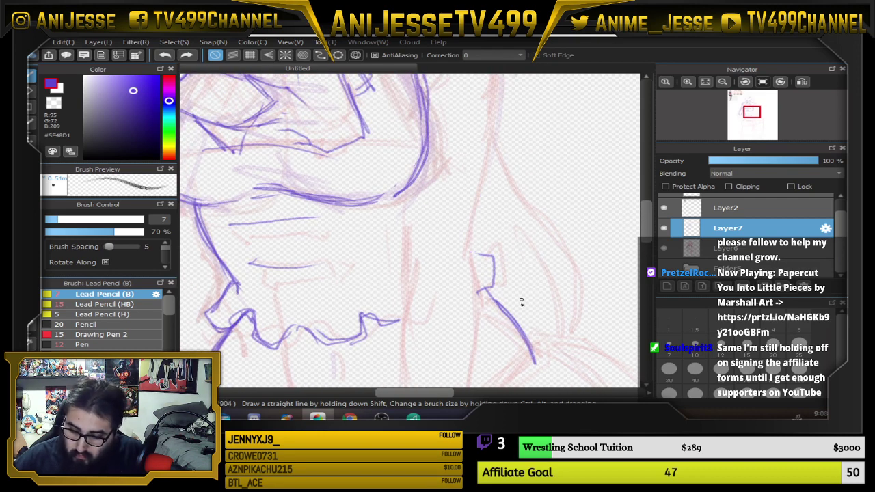
{"action": "left_click_drag", "start_coordinate": [517, 281], "coordinate": [527, 164]}
{"action": "left_click_drag", "start_coordinate": [543, 250], "coordinate": [545, 238]}
Draw a short curved navel mark just below the middle of the blouse's ruffled hem
{"action": "left_click_drag", "start_coordinate": [277, 279], "coordinate": [408, 232]}
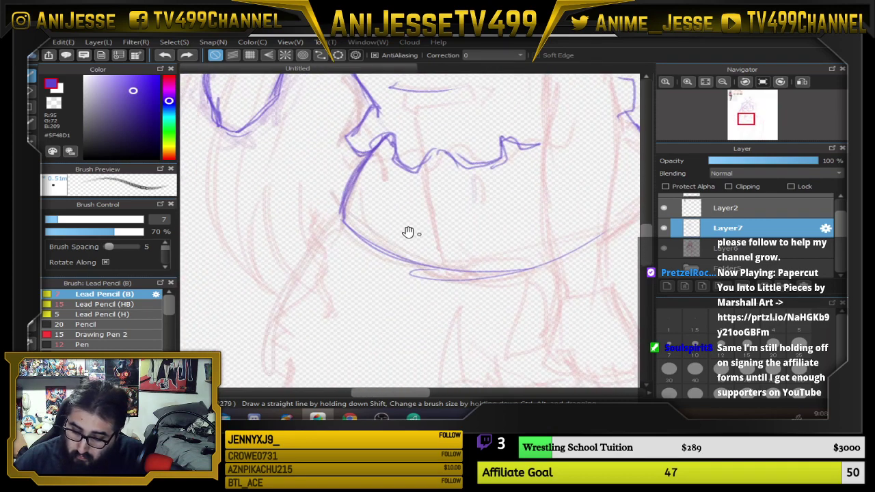
{"action": "scroll", "coordinate": [389, 196], "scroll_direction": "down", "scroll_amount": 2}
{"action": "scroll", "coordinate": [467, 183], "scroll_direction": "up", "scroll_amount": 3}
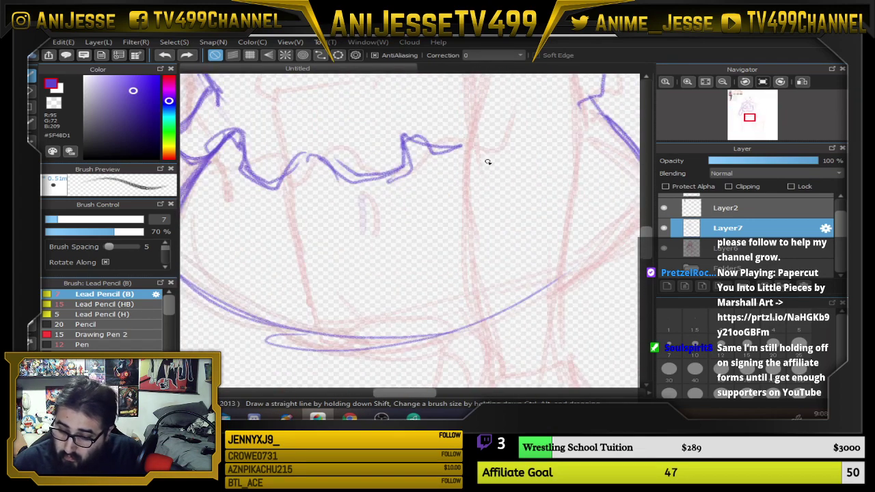
{"action": "left_click_drag", "start_coordinate": [379, 210], "coordinate": [376, 187]}
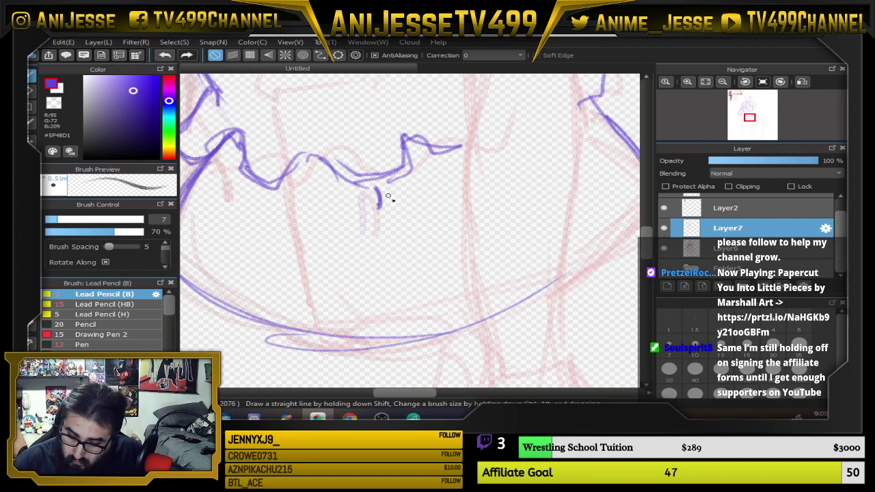
Check the reference's skirt and draw the skirt's side edge flaring out below the hip on the bent arm's side
{"action": "scroll", "coordinate": [403, 255], "scroll_direction": "down", "scroll_amount": 5}
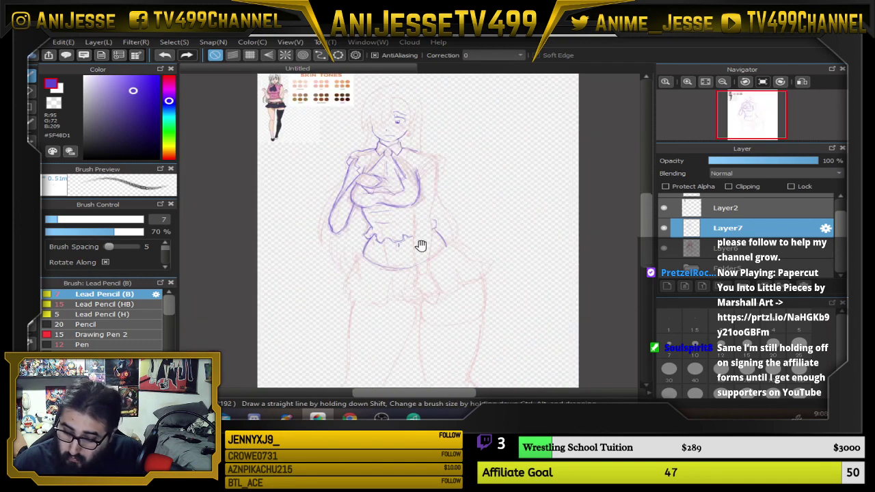
{"action": "scroll", "coordinate": [328, 174], "scroll_direction": "up", "scroll_amount": 4}
{"action": "left_click_drag", "start_coordinate": [300, 135], "coordinate": [443, 269]}
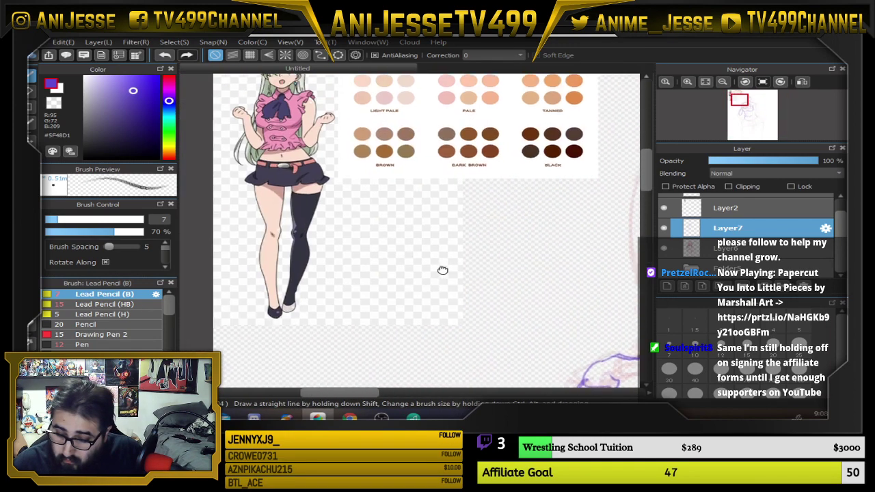
{"action": "scroll", "coordinate": [444, 271], "scroll_direction": "down", "scroll_amount": 3}
{"action": "scroll", "coordinate": [438, 259], "scroll_direction": "up", "scroll_amount": 5}
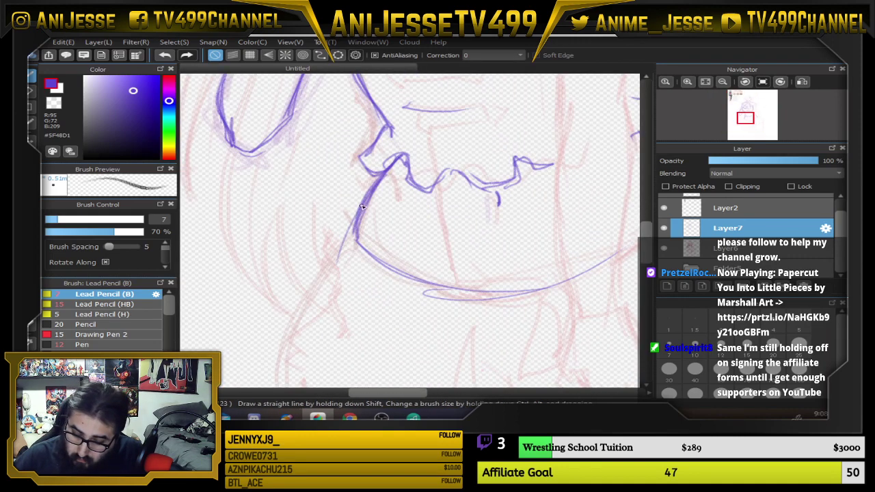
{"action": "left_click_drag", "start_coordinate": [366, 205], "coordinate": [337, 328]}
{"action": "left_click_drag", "start_coordinate": [417, 289], "coordinate": [440, 199]}
{"action": "left_click_drag", "start_coordinate": [360, 205], "coordinate": [309, 270]}
Add the waistband's lower curve in blue and darken its side edge and the skirt edge beneath it
{"action": "mouse_move", "coordinate": [358, 216]}
{"action": "left_mouse_down"}
{"action": "mouse_move", "coordinate": [366, 160]}
{"action": "mouse_move", "coordinate": [452, 212]}
{"action": "left_mouse_up"}
{"action": "mouse_move", "coordinate": [607, 185]}
{"action": "left_mouse_down"}
{"action": "mouse_move", "coordinate": [505, 242]}
{"action": "mouse_move", "coordinate": [512, 237]}
{"action": "left_mouse_up"}
{"action": "left_click_drag", "start_coordinate": [401, 264], "coordinate": [435, 272]}
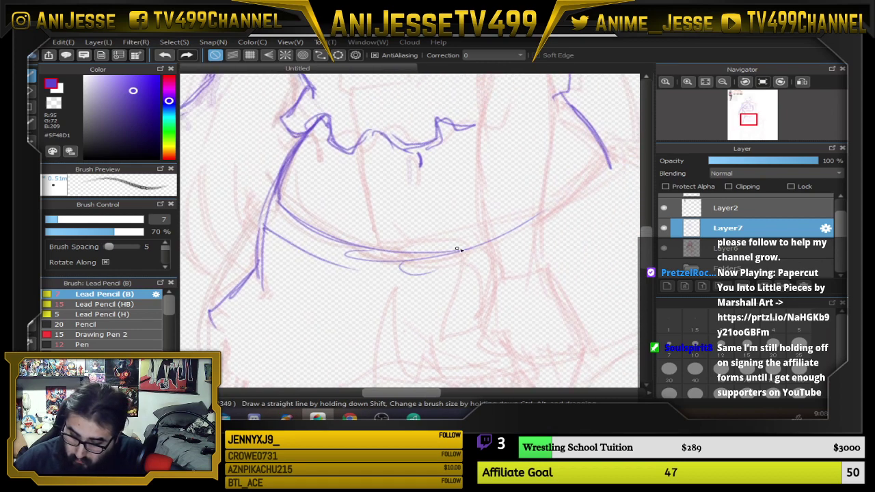
{"action": "mouse_move", "coordinate": [285, 245]}
{"action": "left_mouse_down"}
{"action": "mouse_move", "coordinate": [262, 213]}
{"action": "mouse_move", "coordinate": [281, 173]}
{"action": "mouse_move", "coordinate": [260, 215]}
{"action": "mouse_move", "coordinate": [273, 186]}
{"action": "mouse_move", "coordinate": [283, 204]}
{"action": "mouse_move", "coordinate": [270, 182]}
{"action": "mouse_move", "coordinate": [260, 208]}
{"action": "mouse_move", "coordinate": [289, 243]}
{"action": "left_mouse_up"}
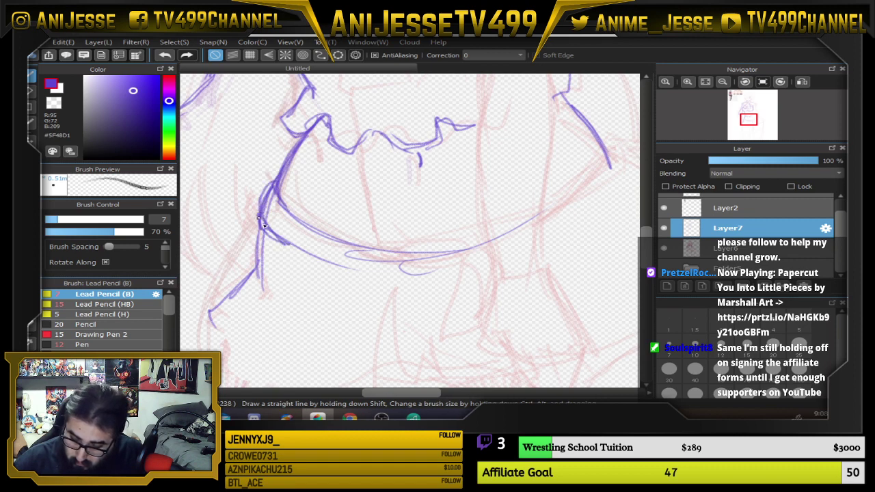
{"action": "mouse_move", "coordinate": [258, 217]}
{"action": "left_mouse_down"}
{"action": "mouse_move", "coordinate": [304, 253]}
{"action": "mouse_move", "coordinate": [257, 272]}
{"action": "mouse_move", "coordinate": [207, 309]}
{"action": "mouse_move", "coordinate": [216, 339]}
{"action": "mouse_move", "coordinate": [232, 348]}
{"action": "left_mouse_up"}
{"action": "scroll", "coordinate": [360, 257], "scroll_direction": "down", "scroll_amount": 2}
{"action": "mouse_move", "coordinate": [415, 248]}
{"action": "left_mouse_down"}
{"action": "mouse_move", "coordinate": [430, 283]}
{"action": "mouse_move", "coordinate": [435, 244]}
{"action": "mouse_move", "coordinate": [400, 293]}
{"action": "mouse_move", "coordinate": [407, 279]}
{"action": "left_mouse_up"}
{"action": "scroll", "coordinate": [433, 278], "scroll_direction": "down", "scroll_amount": 1}
{"action": "scroll", "coordinate": [435, 273], "scroll_direction": "down", "scroll_amount": 1}
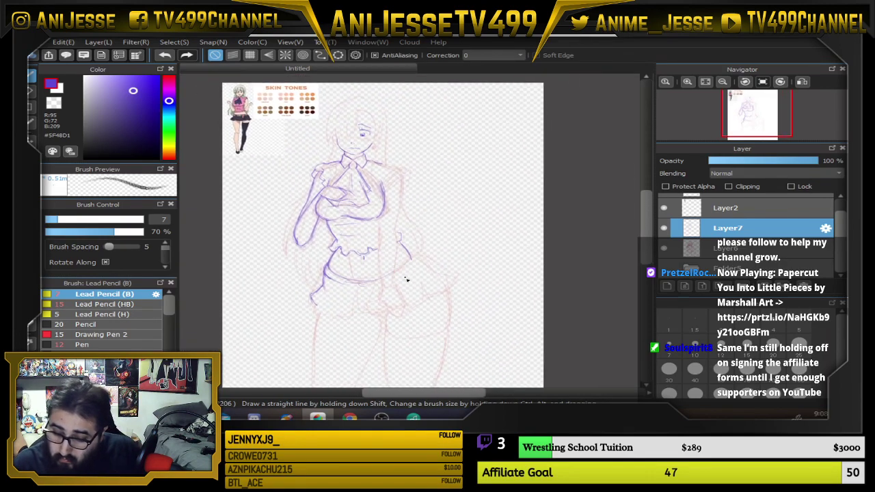
Draw the far shoulder line and the ruffled short sleeve beneath it in blue, opposite the bent arm
{"action": "scroll", "coordinate": [395, 283], "scroll_direction": "down", "scroll_amount": 3}
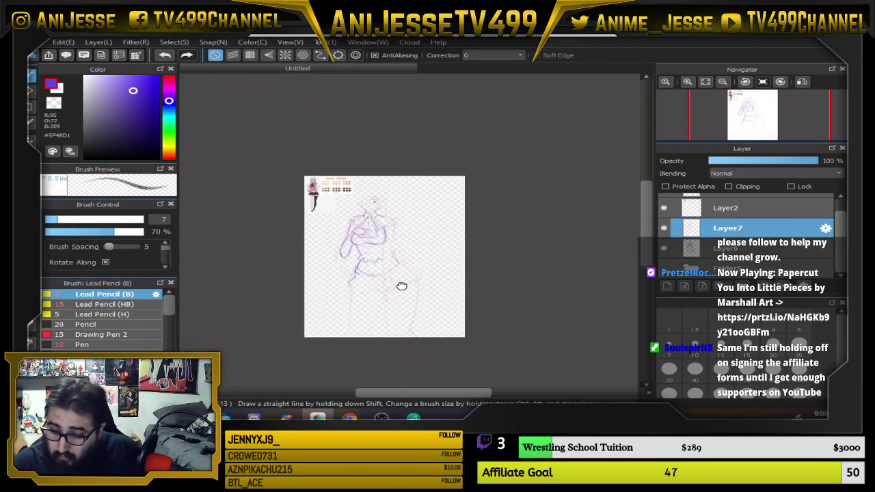
{"action": "scroll", "coordinate": [420, 193], "scroll_direction": "up", "scroll_amount": 5}
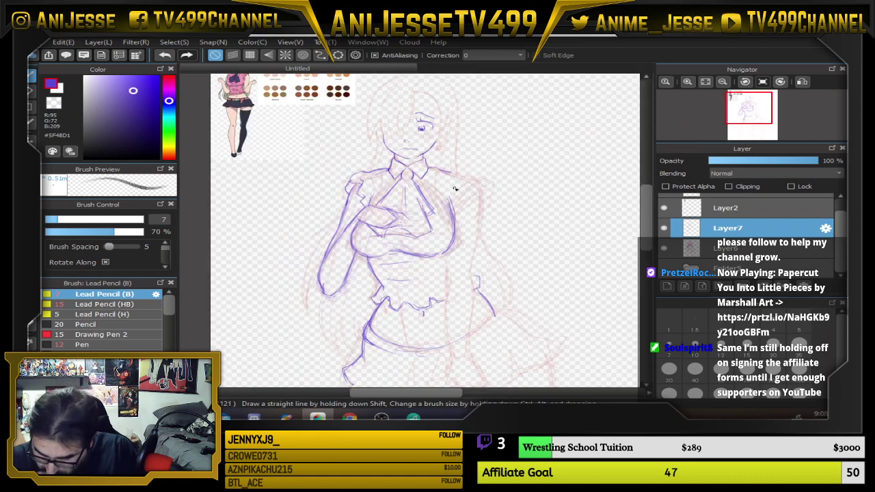
{"action": "scroll", "coordinate": [455, 188], "scroll_direction": "up", "scroll_amount": 3}
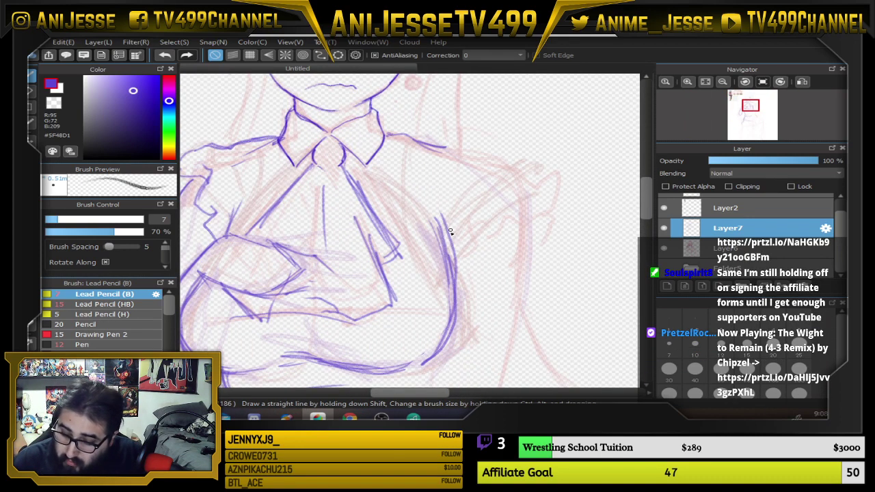
{"action": "left_click_drag", "start_coordinate": [434, 145], "coordinate": [511, 187]}
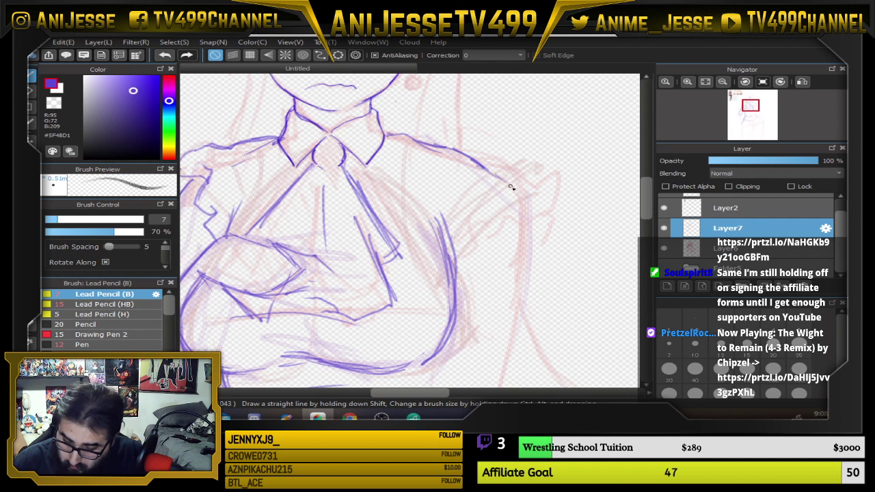
{"action": "mouse_move", "coordinate": [440, 210]}
{"action": "left_mouse_down"}
{"action": "mouse_move", "coordinate": [433, 258]}
{"action": "mouse_move", "coordinate": [454, 272]}
{"action": "mouse_move", "coordinate": [466, 244]}
{"action": "mouse_move", "coordinate": [462, 251]}
{"action": "mouse_move", "coordinate": [461, 227]}
{"action": "mouse_move", "coordinate": [467, 251]}
{"action": "mouse_move", "coordinate": [510, 241]}
{"action": "mouse_move", "coordinate": [510, 208]}
{"action": "mouse_move", "coordinate": [515, 231]}
{"action": "mouse_move", "coordinate": [525, 221]}
{"action": "mouse_move", "coordinate": [543, 237]}
{"action": "mouse_move", "coordinate": [559, 202]}
{"action": "mouse_move", "coordinate": [512, 170]}
{"action": "mouse_move", "coordinate": [443, 147]}
{"action": "left_mouse_up"}
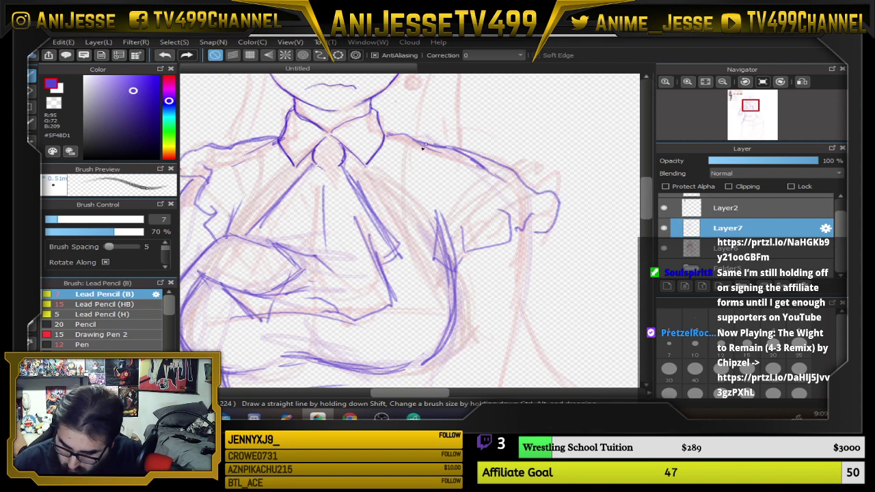
Lasso the ruffled sleeve opposite the bent arm and nudge it slightly inward toward the bust, clearing the selection and returning to the pencil
{"action": "scroll", "coordinate": [466, 148], "scroll_direction": "down", "scroll_amount": 2}
{"action": "left_click_drag", "start_coordinate": [480, 205], "coordinate": [489, 275]}
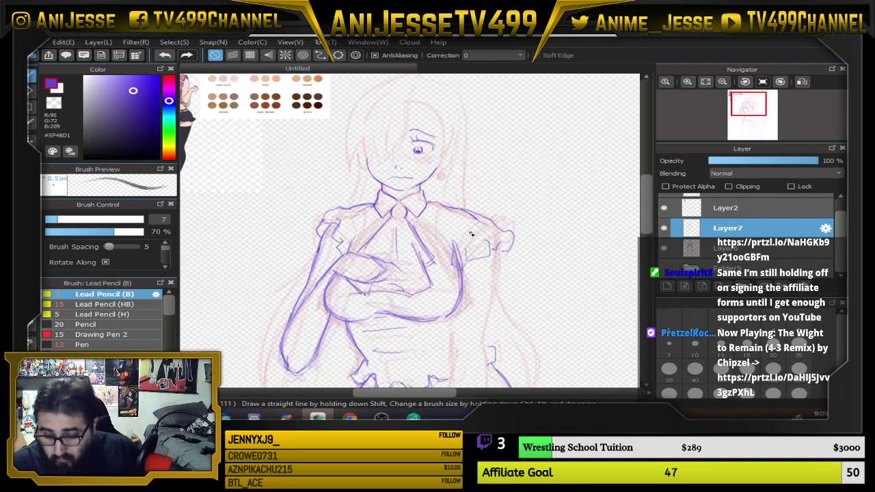
{"action": "key", "text": "l"}
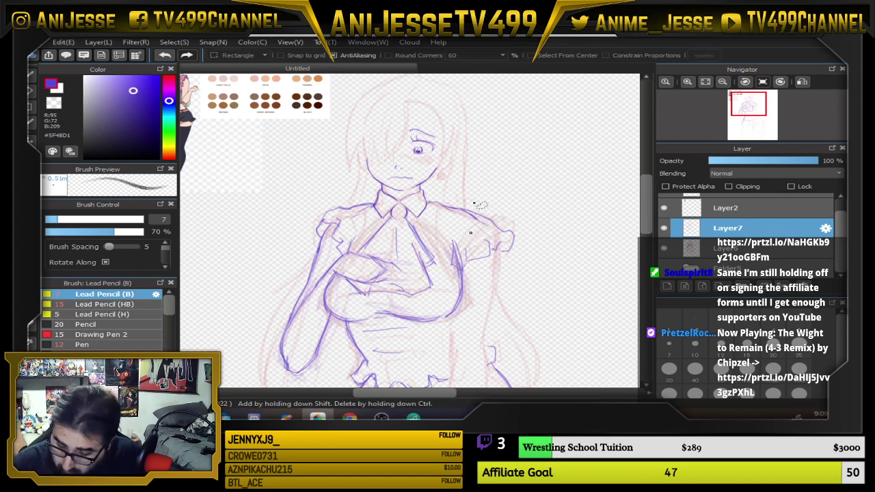
{"action": "mouse_move", "coordinate": [476, 201]}
{"action": "left_mouse_down"}
{"action": "mouse_move", "coordinate": [521, 272]}
{"action": "mouse_move", "coordinate": [458, 192]}
{"action": "left_mouse_up"}
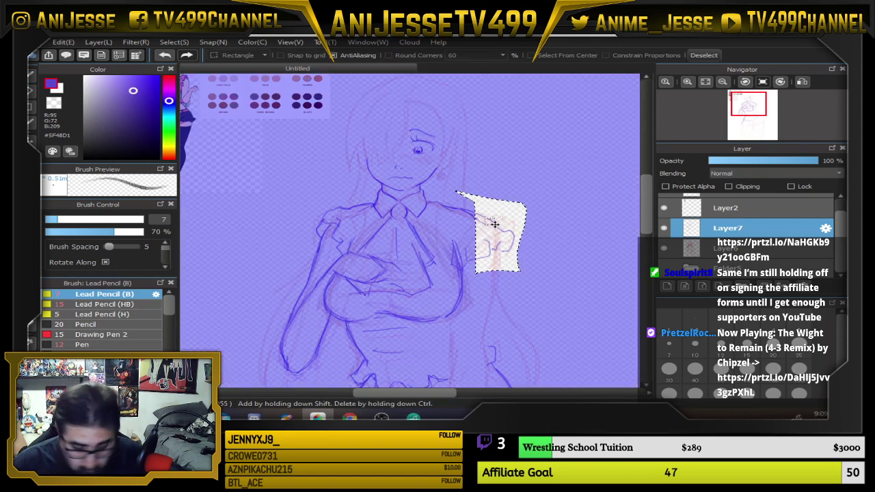
{"action": "key", "text": "v"}
{"action": "left_click_drag", "start_coordinate": [497, 241], "coordinate": [492, 236]}
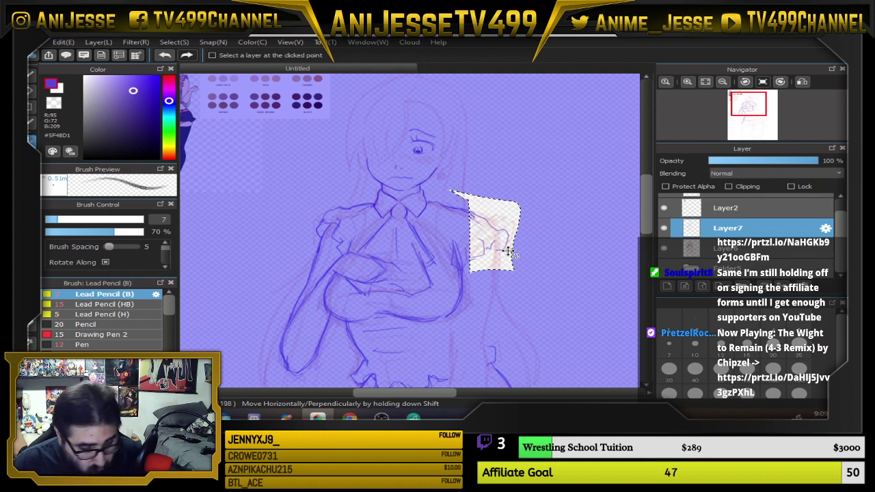
{"action": "key", "text": "ctrl+d"}
{"action": "scroll", "coordinate": [502, 247], "scroll_direction": "down", "scroll_amount": 1}
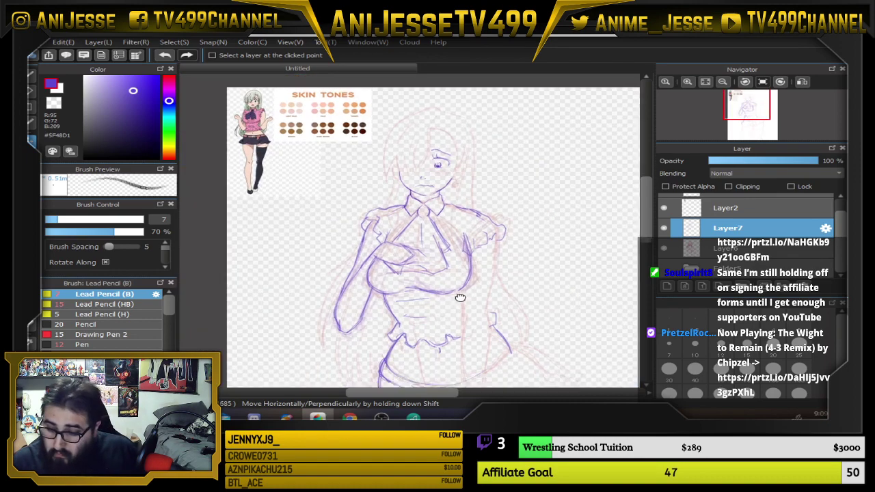
{"action": "left_click_drag", "start_coordinate": [461, 298], "coordinate": [440, 233]}
{"action": "scroll", "coordinate": [469, 204], "scroll_direction": "up", "scroll_amount": 2}
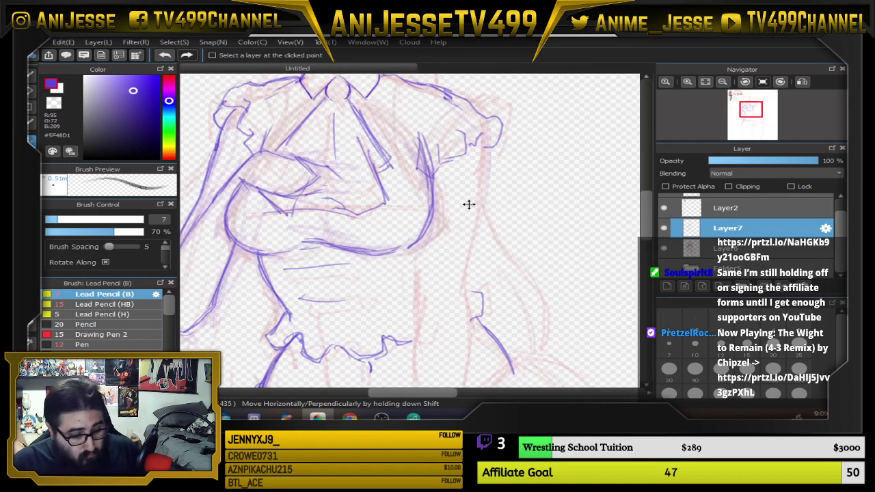
{"action": "key", "text": "b"}
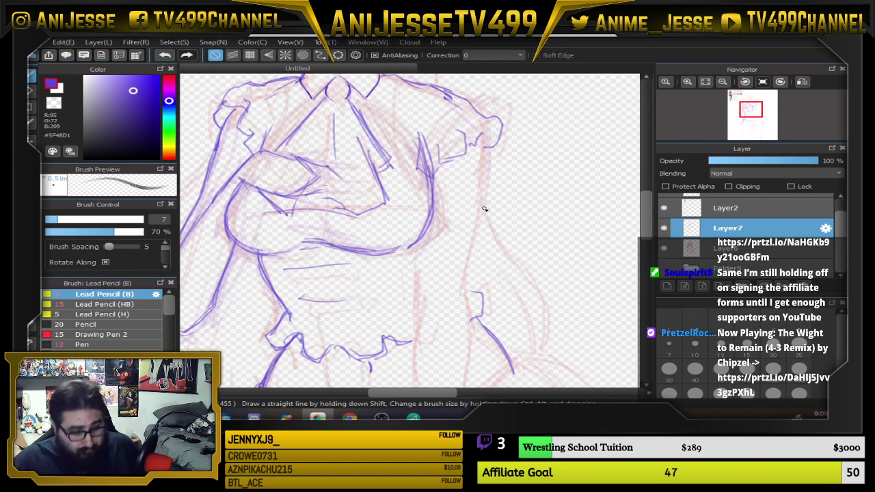
Save the drawing on the computer as "7DS Liz" in MediBang Paint Pro format in the Desktop's Commissions folder
{"action": "key", "text": "ctrl+s"}
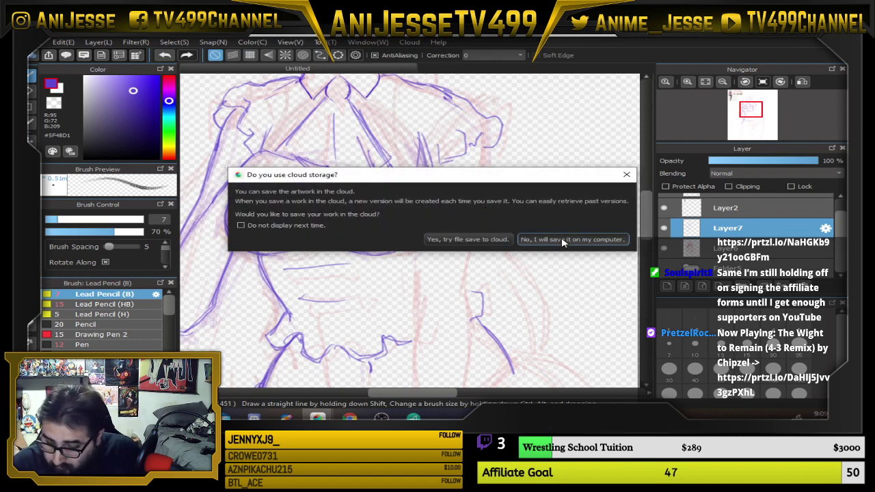
{"action": "left_click", "coordinate": [573, 243]}
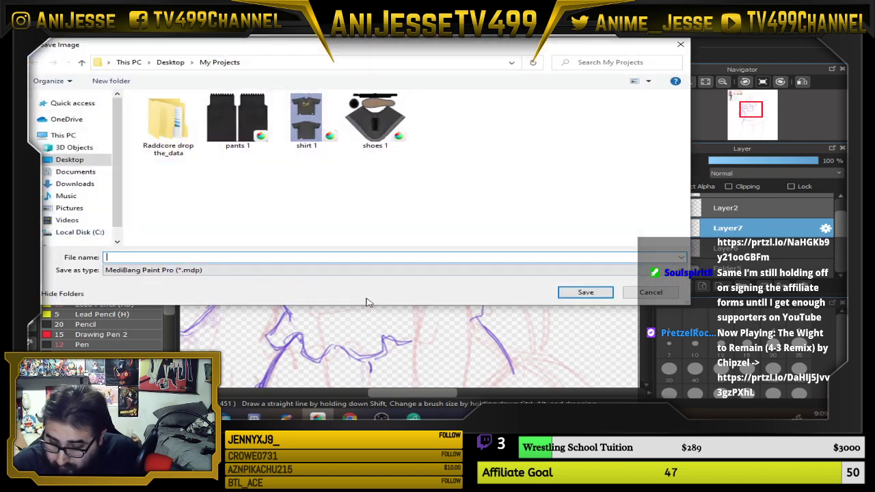
{"action": "left_click", "coordinate": [74, 161]}
{"action": "left_click", "coordinate": [198, 122]}
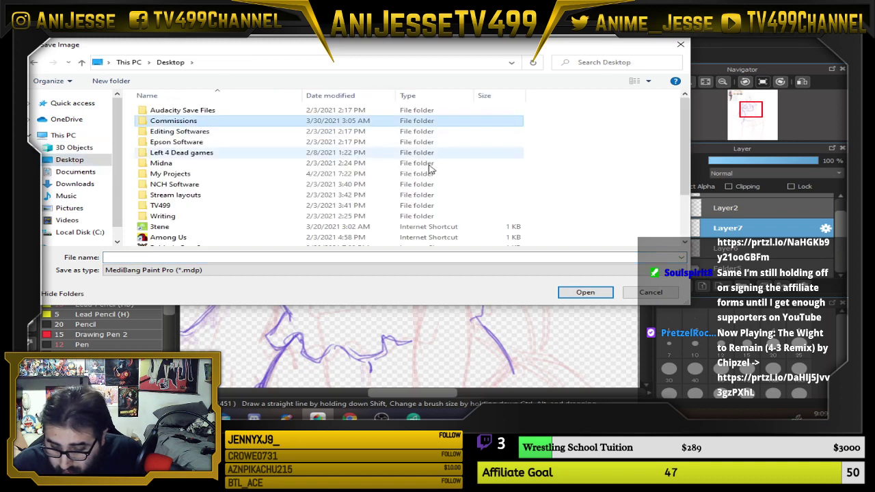
{"action": "left_click", "coordinate": [586, 293]}
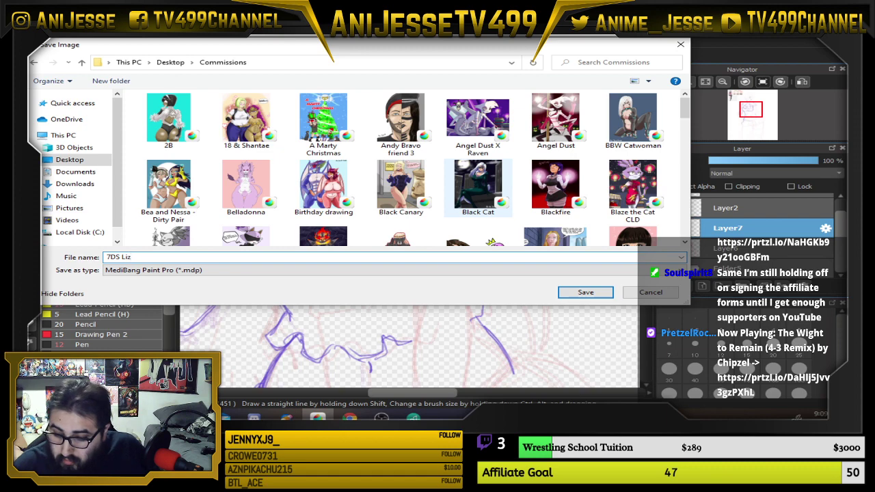
{"action": "left_click", "coordinate": [587, 293]}
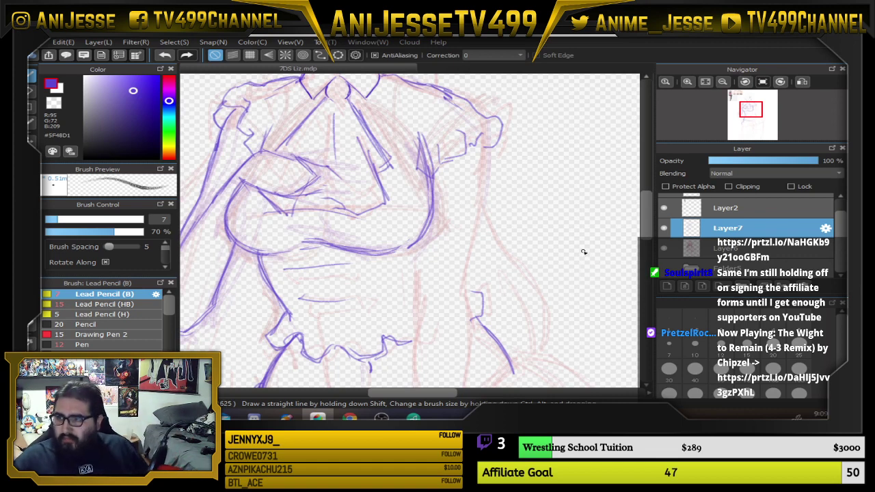
Lasso the blue head, bent arm and bust on Layer7, rotate them slightly counterclockwise, reposition them over the waist and clear the selection
{"action": "scroll", "coordinate": [539, 243], "scroll_direction": "down", "scroll_amount": 3}
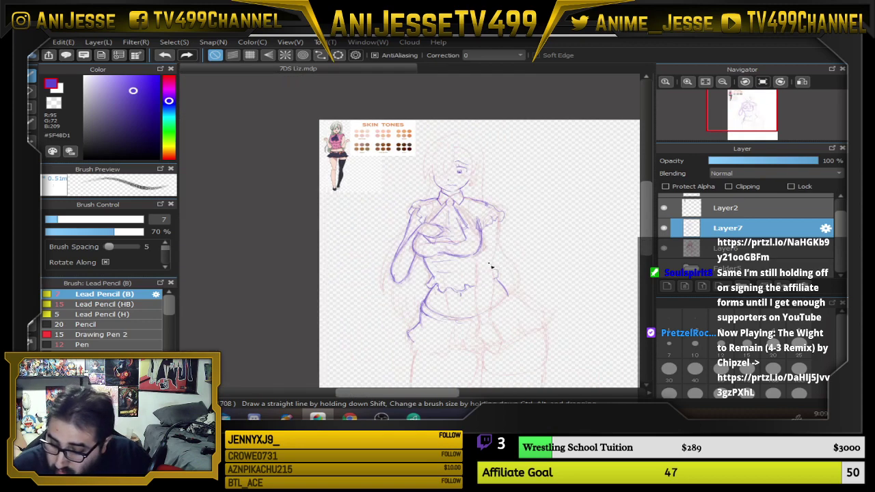
{"action": "left_click_drag", "start_coordinate": [487, 265], "coordinate": [407, 218]}
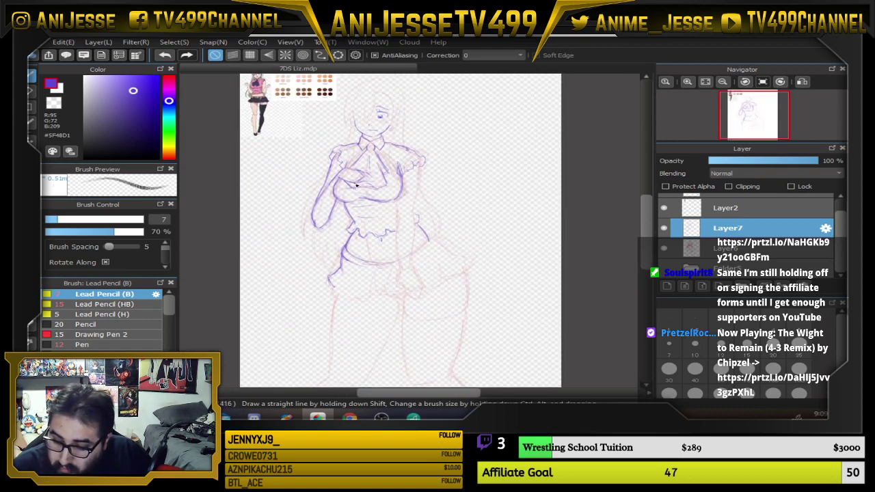
{"action": "scroll", "coordinate": [357, 187], "scroll_direction": "up", "scroll_amount": 2}
{"action": "scroll", "coordinate": [357, 185], "scroll_direction": "down", "scroll_amount": 1}
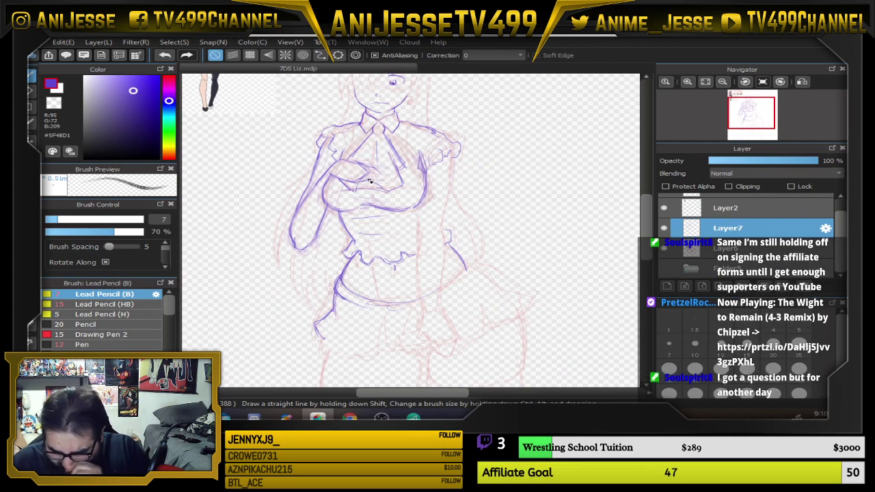
{"action": "scroll", "coordinate": [369, 183], "scroll_direction": "down", "scroll_amount": 3}
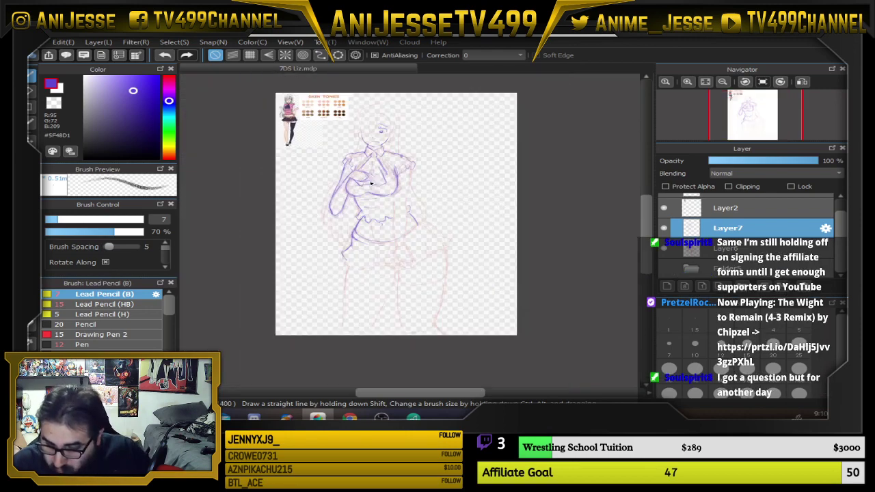
{"action": "scroll", "coordinate": [369, 182], "scroll_direction": "up", "scroll_amount": 3}
{"action": "left_click_drag", "start_coordinate": [378, 166], "coordinate": [379, 203]}
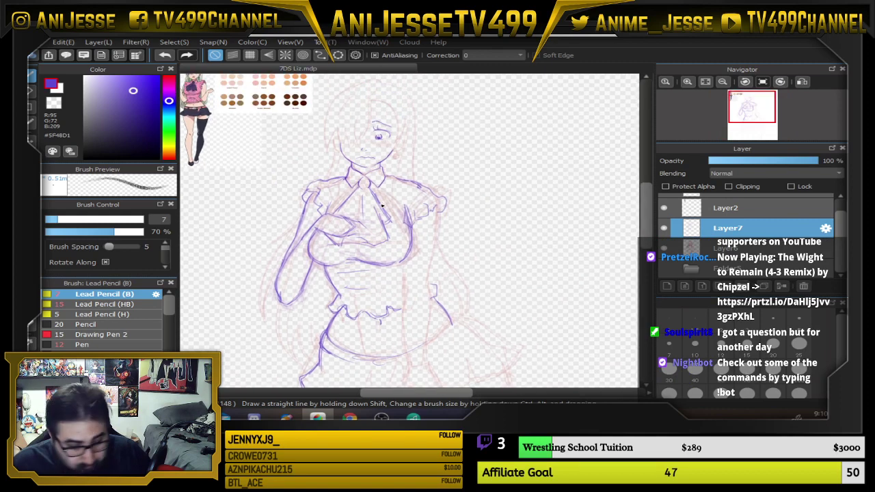
{"action": "key", "text": "m"}
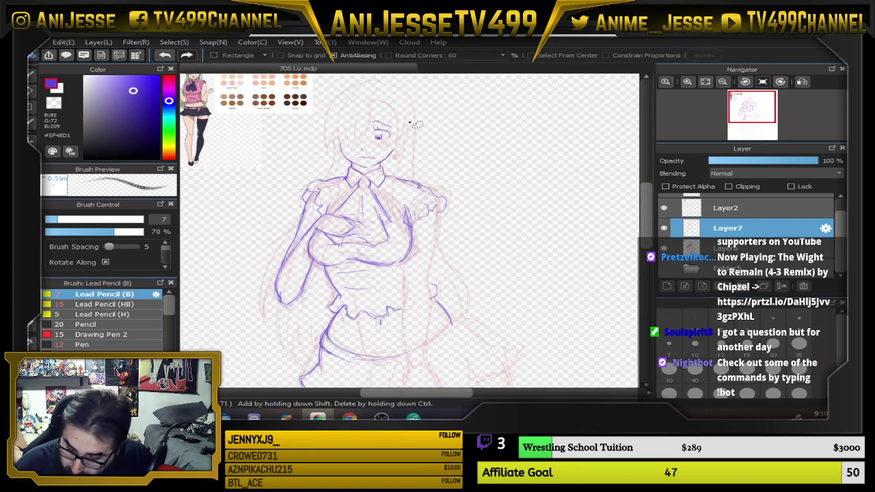
{"action": "mouse_move", "coordinate": [410, 108]}
{"action": "left_mouse_down"}
{"action": "mouse_move", "coordinate": [406, 159]}
{"action": "mouse_move", "coordinate": [452, 182]}
{"action": "mouse_move", "coordinate": [461, 206]}
{"action": "mouse_move", "coordinate": [396, 283]}
{"action": "mouse_move", "coordinate": [356, 266]}
{"action": "mouse_move", "coordinate": [320, 272]}
{"action": "mouse_move", "coordinate": [270, 323]}
{"action": "mouse_move", "coordinate": [259, 213]}
{"action": "mouse_move", "coordinate": [307, 149]}
{"action": "mouse_move", "coordinate": [382, 104]}
{"action": "mouse_move", "coordinate": [410, 109]}
{"action": "left_mouse_up"}
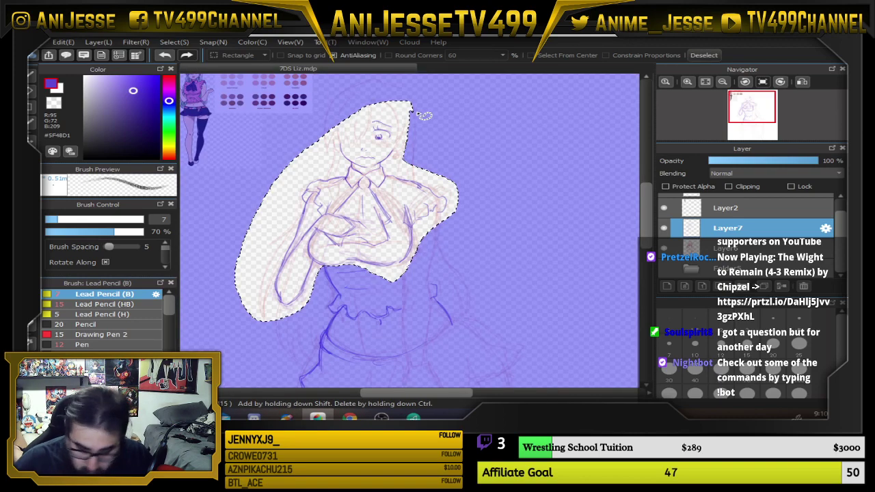
{"action": "key", "text": "ctrl+t"}
{"action": "left_click_drag", "start_coordinate": [488, 302], "coordinate": [507, 294]}
{"action": "left_click_drag", "start_coordinate": [456, 196], "coordinate": [449, 204]}
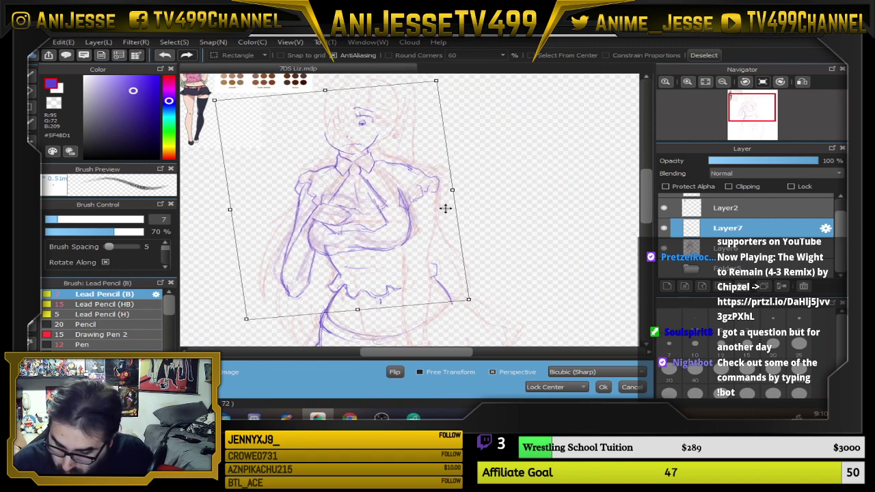
{"action": "scroll", "coordinate": [447, 207], "scroll_direction": "down", "scroll_amount": 1}
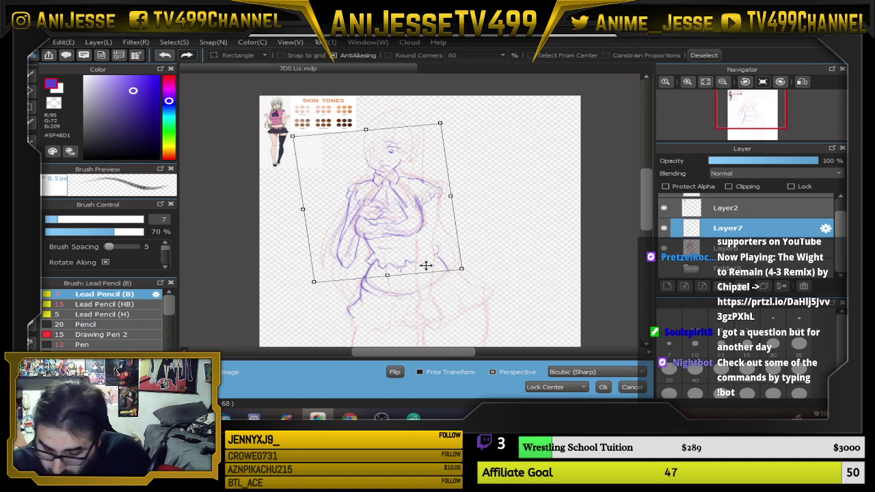
{"action": "key", "text": "Return"}
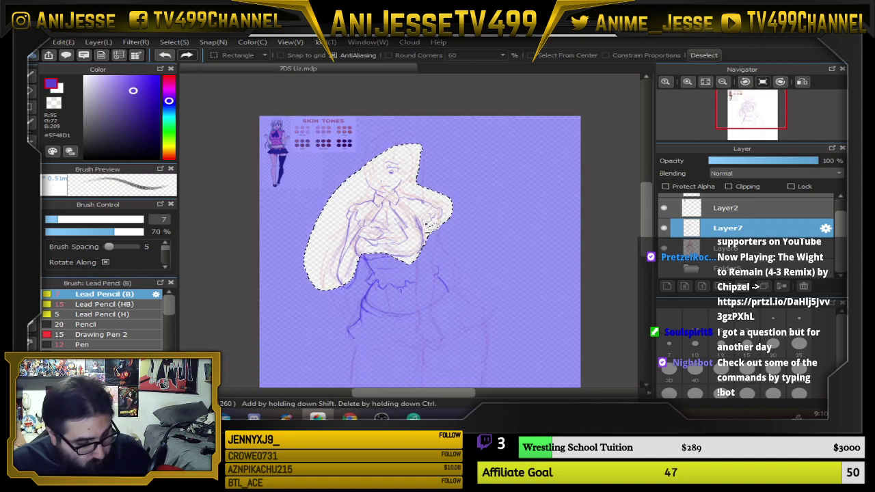
{"action": "key", "text": "ctrl+d"}
Examine the tilted figure, comparing its shoulders and blouse sleeves with the reference character
{"action": "scroll", "coordinate": [432, 222], "scroll_direction": "up", "scroll_amount": 2}
{"action": "scroll", "coordinate": [420, 240], "scroll_direction": "down", "scroll_amount": 1}
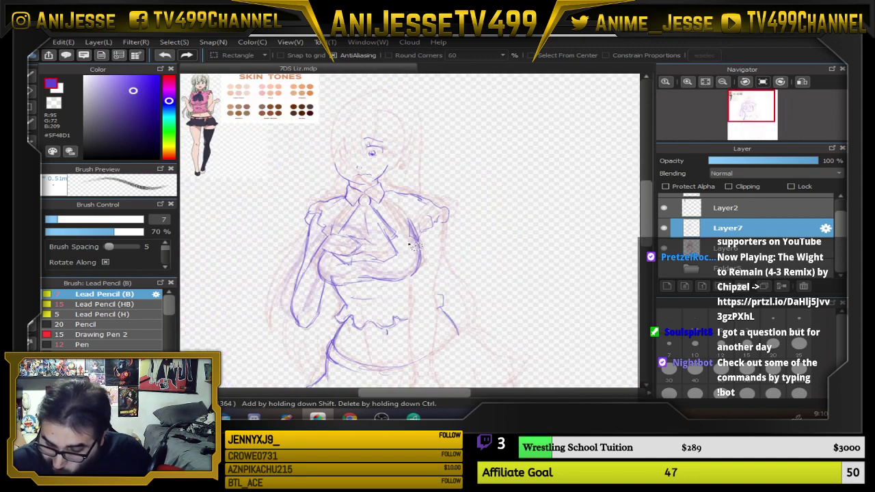
{"action": "left_click_drag", "start_coordinate": [427, 285], "coordinate": [428, 216]}
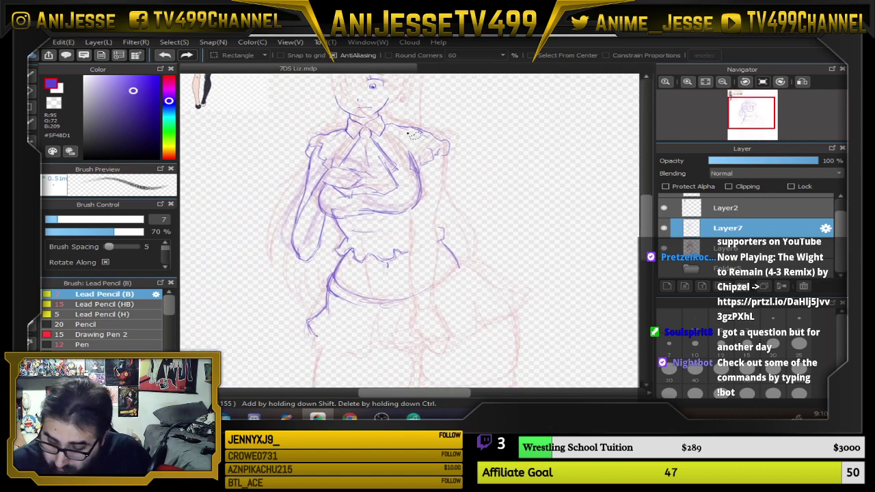
{"action": "scroll", "coordinate": [413, 135], "scroll_direction": "up", "scroll_amount": 1}
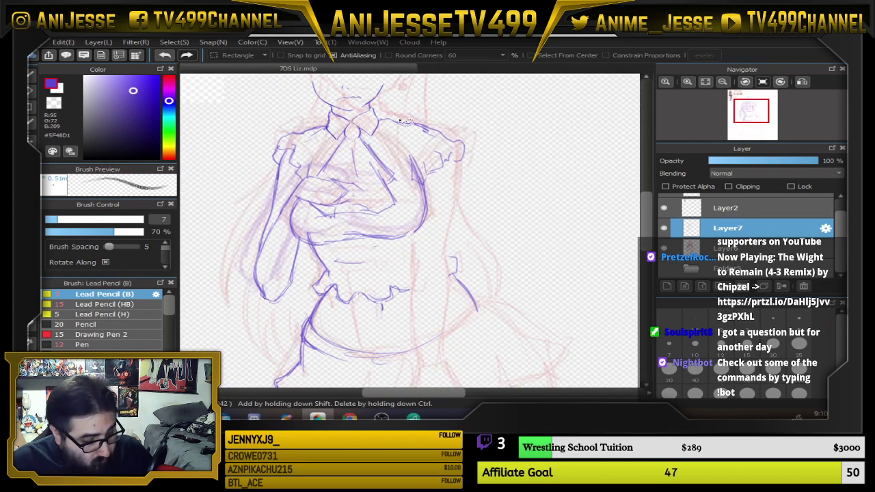
{"action": "scroll", "coordinate": [321, 140], "scroll_direction": "down", "scroll_amount": 2}
{"action": "left_click_drag", "start_coordinate": [238, 130], "coordinate": [400, 307]}
{"action": "scroll", "coordinate": [394, 294], "scroll_direction": "up", "scroll_amount": 3}
{"action": "scroll", "coordinate": [319, 220], "scroll_direction": "up", "scroll_amount": 2}
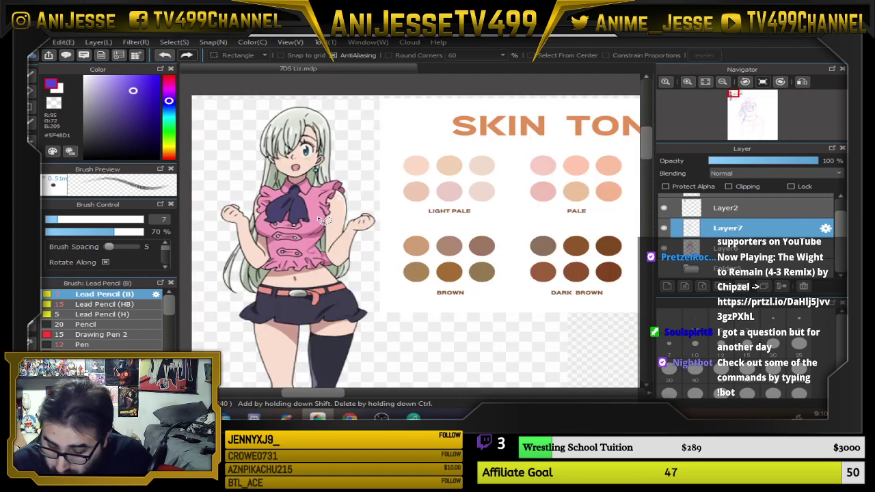
Erase the blue shoulder lines and ruffled sleeves on both sides of the collar and switch back to the pencil
{"action": "scroll", "coordinate": [325, 218], "scroll_direction": "up", "scroll_amount": 3}
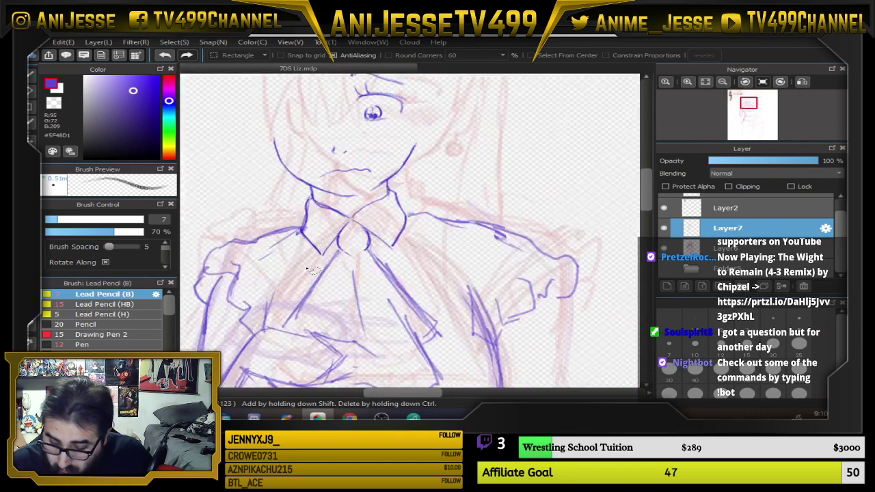
{"action": "key", "text": "e"}
{"action": "mouse_move", "coordinate": [223, 266]}
{"action": "left_mouse_down"}
{"action": "mouse_move", "coordinate": [235, 243]}
{"action": "mouse_move", "coordinate": [247, 311]}
{"action": "mouse_move", "coordinate": [254, 251]}
{"action": "left_mouse_up"}
{"action": "mouse_move", "coordinate": [503, 209]}
{"action": "left_mouse_down"}
{"action": "mouse_move", "coordinate": [523, 301]}
{"action": "mouse_move", "coordinate": [500, 335]}
{"action": "mouse_move", "coordinate": [545, 246]}
{"action": "mouse_move", "coordinate": [495, 248]}
{"action": "mouse_move", "coordinate": [459, 210]}
{"action": "mouse_move", "coordinate": [473, 231]}
{"action": "mouse_move", "coordinate": [506, 242]}
{"action": "left_mouse_up"}
{"action": "key", "text": "b"}
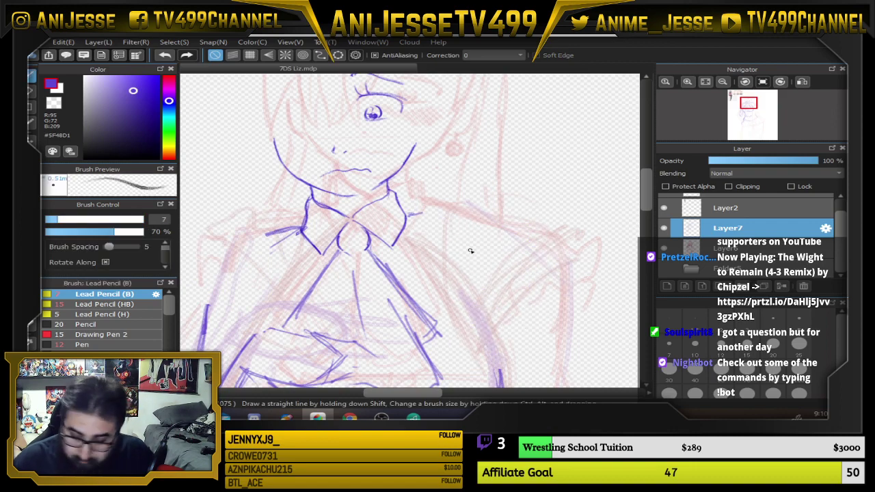
Hide Layer7 and lasso the head, bent arm and bust of the rough sketch on Layer6
{"action": "scroll", "coordinate": [419, 242], "scroll_direction": "down", "scroll_amount": 5}
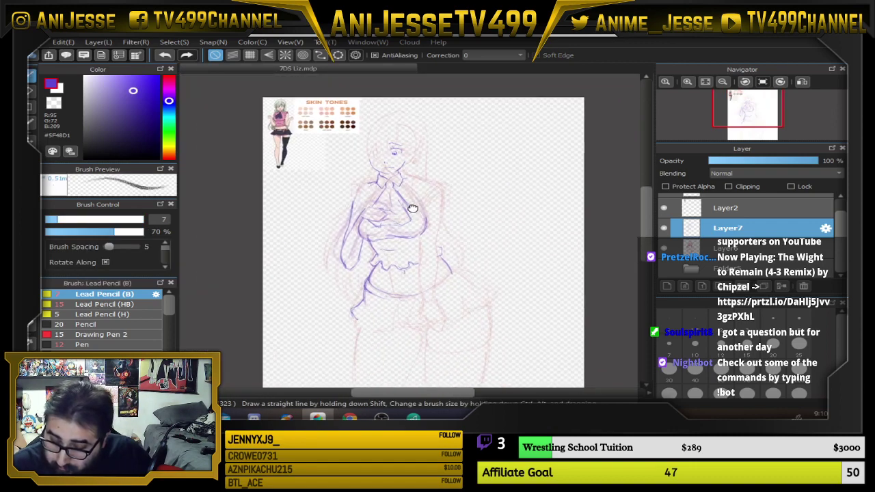
{"action": "left_click_drag", "start_coordinate": [474, 224], "coordinate": [473, 223]}
{"action": "left_click", "coordinate": [723, 249]}
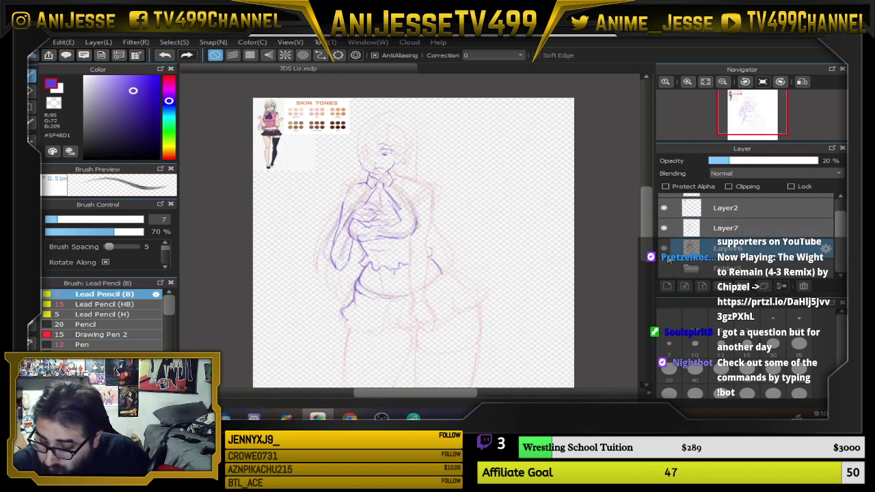
{"action": "left_click", "coordinate": [664, 228]}
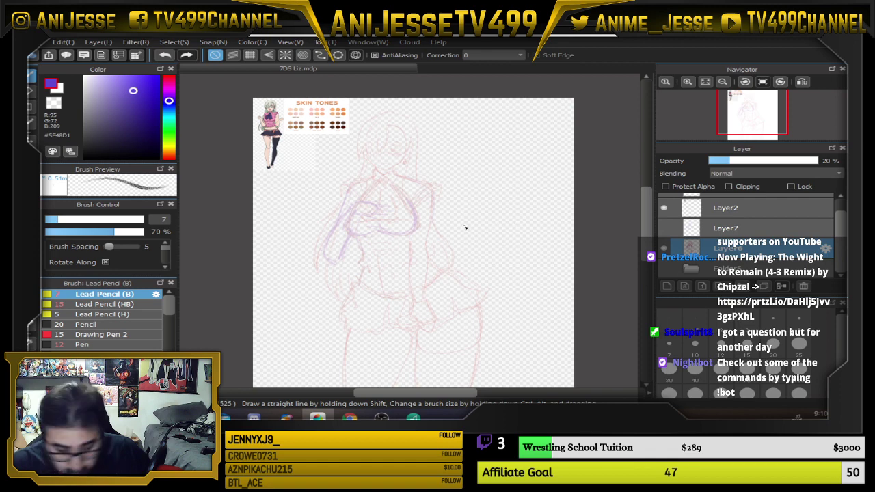
{"action": "key", "text": "l"}
{"action": "mouse_move", "coordinate": [438, 115]}
{"action": "left_mouse_down"}
{"action": "mouse_move", "coordinate": [447, 183]}
{"action": "mouse_move", "coordinate": [427, 223]}
{"action": "mouse_move", "coordinate": [353, 257]}
{"action": "mouse_move", "coordinate": [302, 255]}
{"action": "mouse_move", "coordinate": [356, 117]}
{"action": "mouse_move", "coordinate": [414, 107]}
{"action": "mouse_move", "coordinate": [439, 115]}
{"action": "left_mouse_up"}
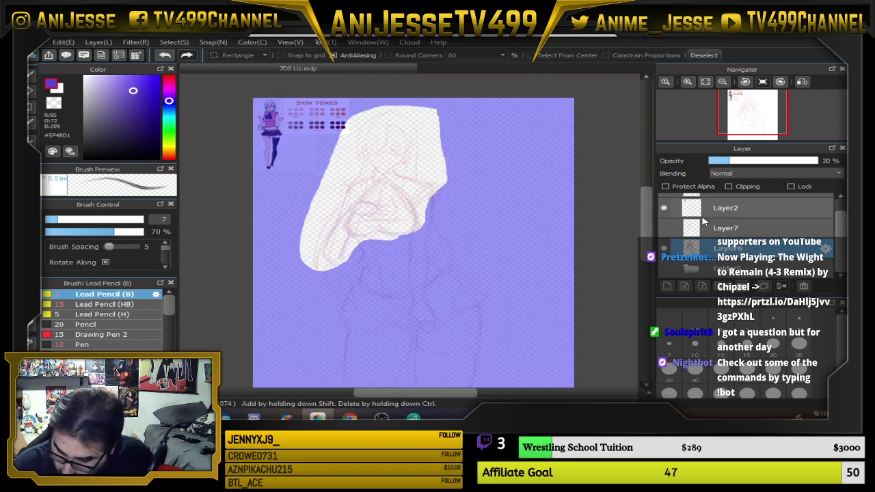